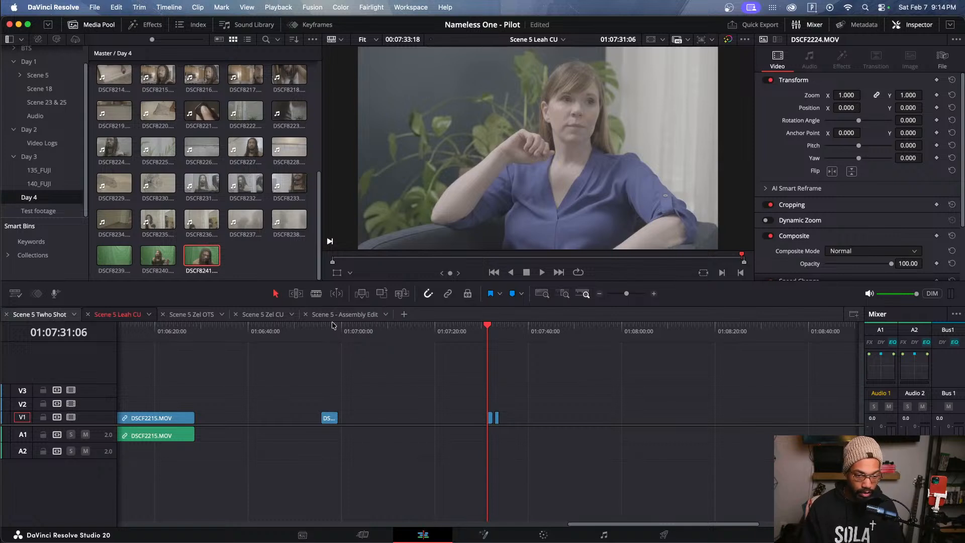
Step: Duplicate the Scene 5 - Assembly Edit timeline and delete all clips from the copy
{"action": "left_click", "coordinate": [342, 317]}
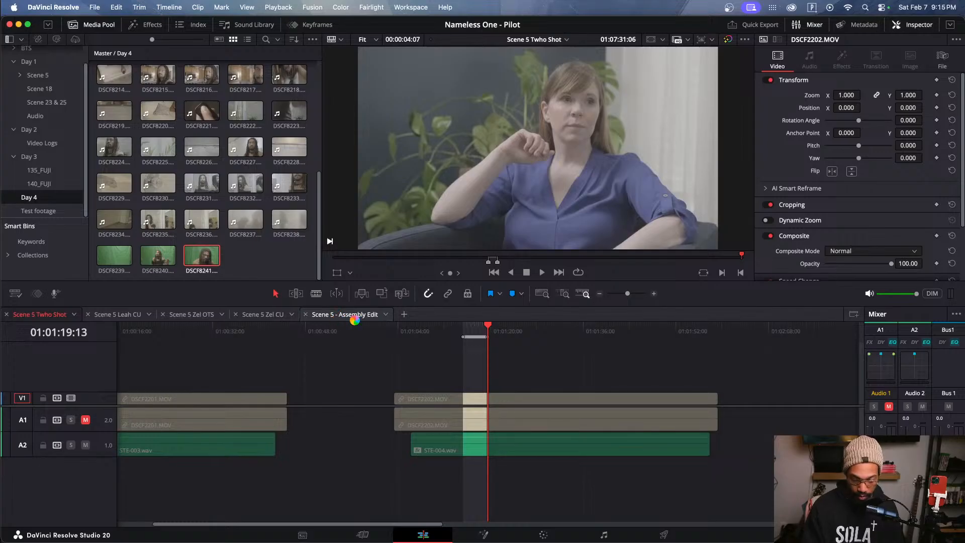
{"action": "right_click", "coordinate": [354, 315]}
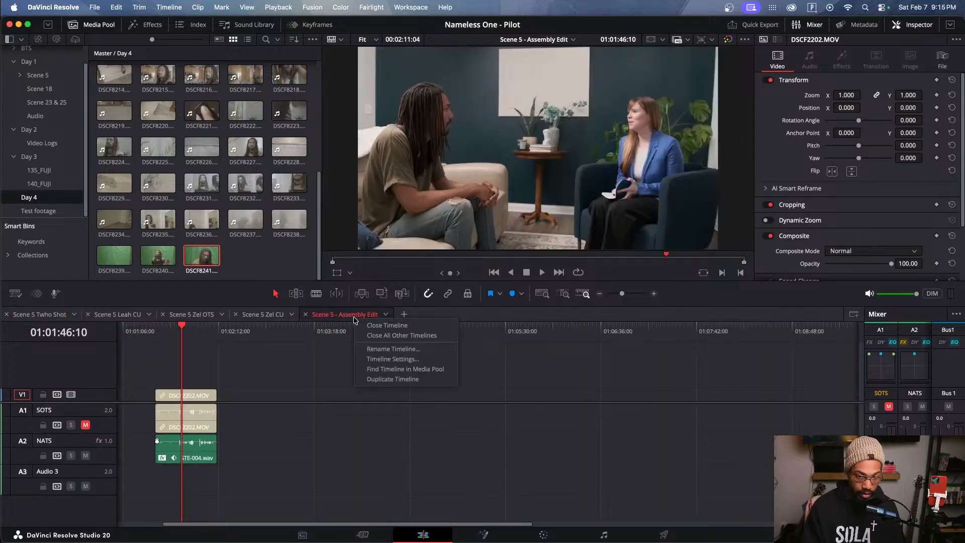
{"action": "left_click", "coordinate": [389, 380]}
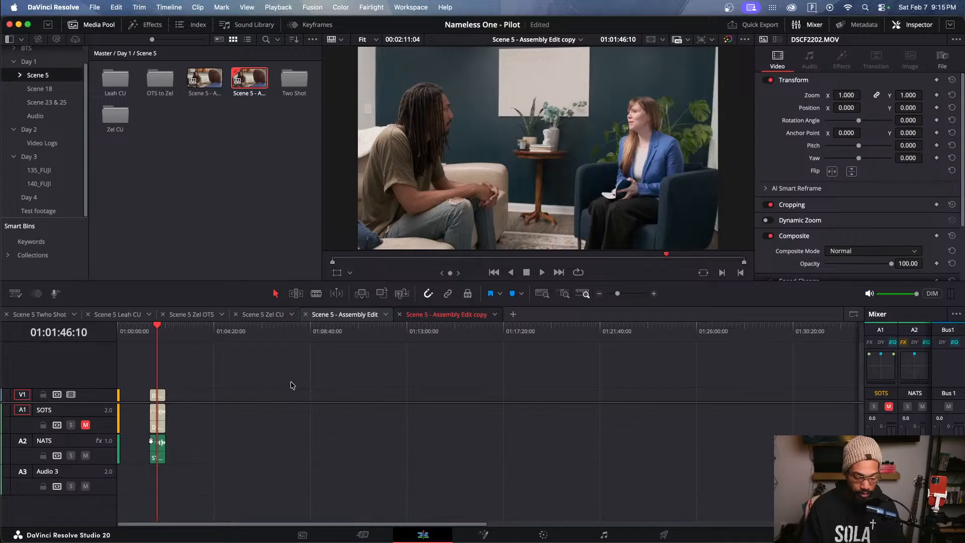
{"action": "key", "text": "super+a"}
{"action": "key", "text": "BackSpace"}
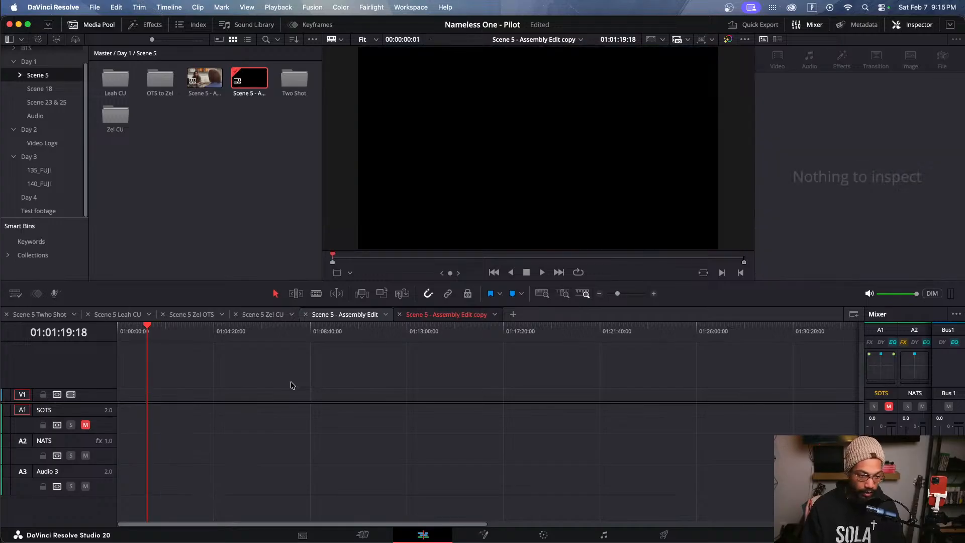
Step: Rename the duplicated timeline to Green Shots
{"action": "right_click", "coordinate": [444, 316]}
{"action": "left_click", "coordinate": [461, 346]}
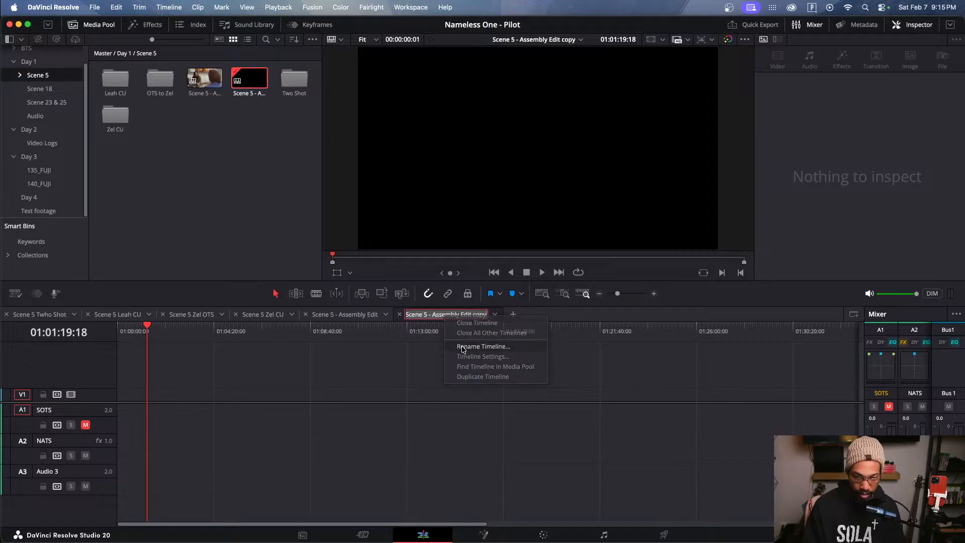
{"action": "type", "text": "Green Shots"}
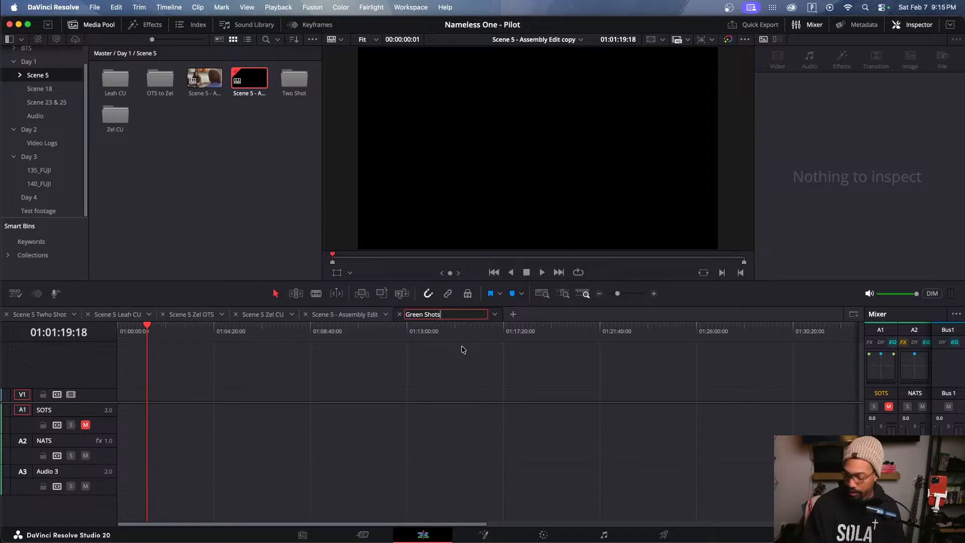
{"action": "key", "text": "Return"}
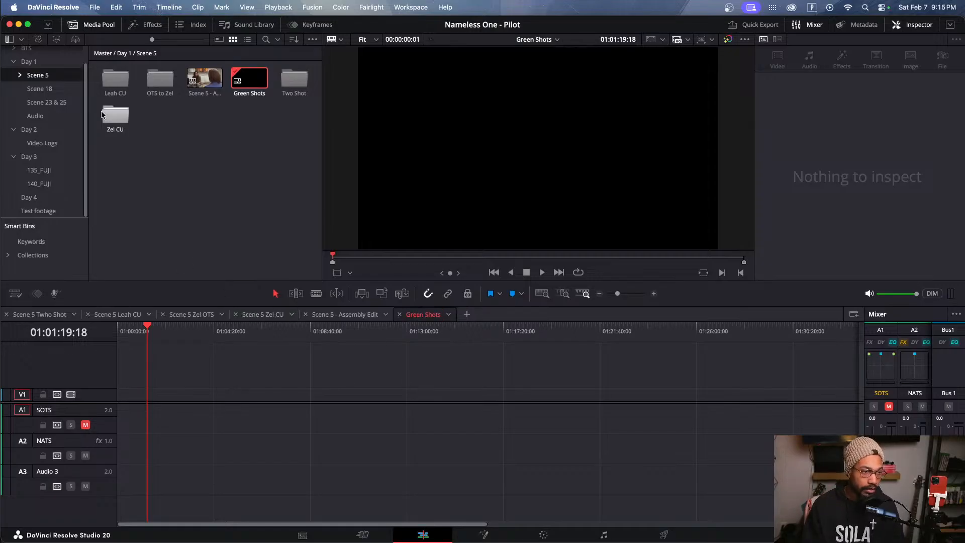
Step: Place the green-screen clip DSCF8241.MOV from the Day 4 bin on track V1 and skim through its footage
{"action": "scroll", "coordinate": [42, 174], "scroll_direction": "up", "scroll_amount": 2}
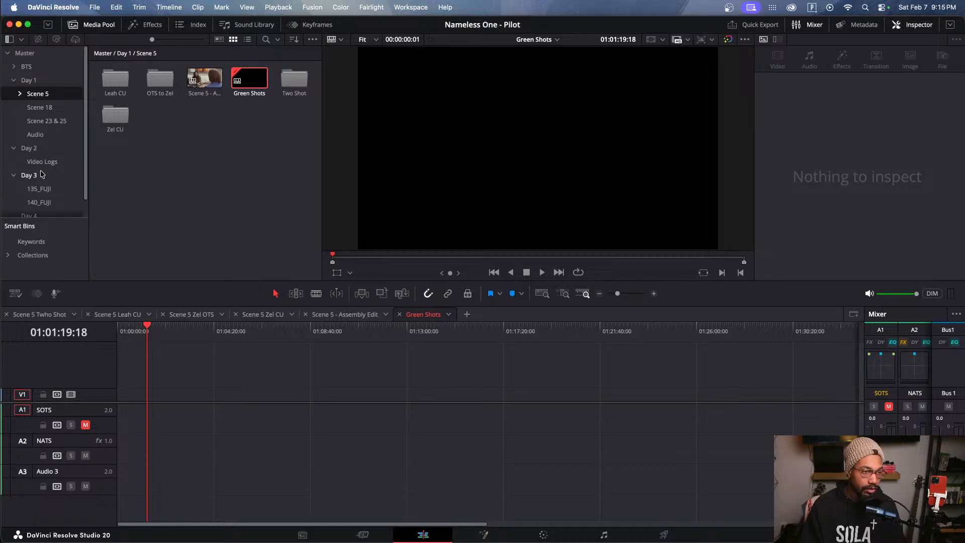
{"action": "scroll", "coordinate": [41, 174], "scroll_direction": "down", "scroll_amount": 1}
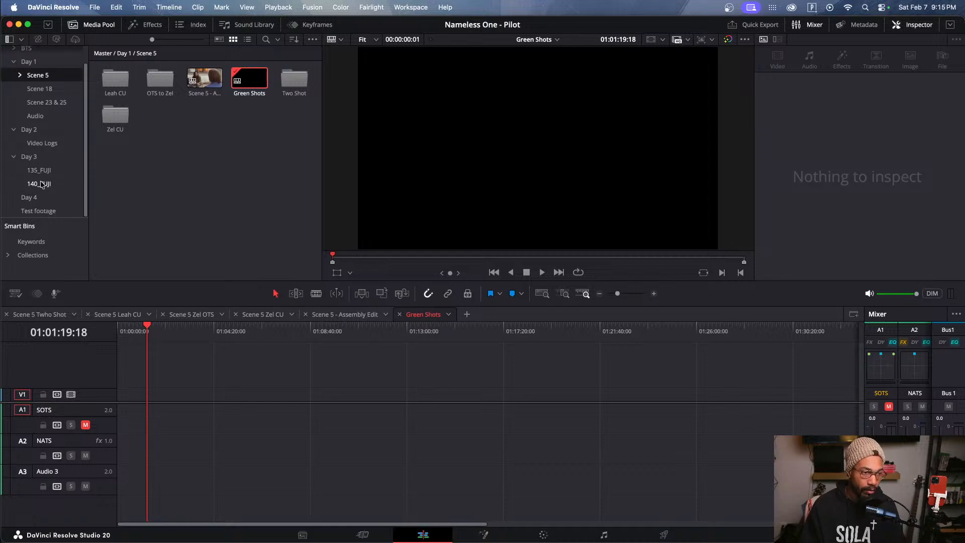
{"action": "left_click", "coordinate": [42, 184]}
{"action": "left_click", "coordinate": [45, 212]}
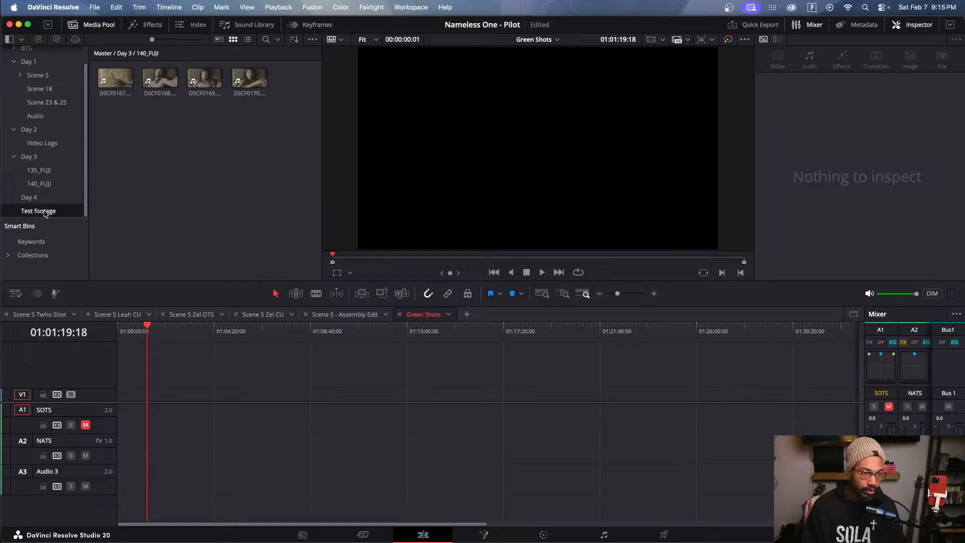
{"action": "left_click", "coordinate": [35, 199]}
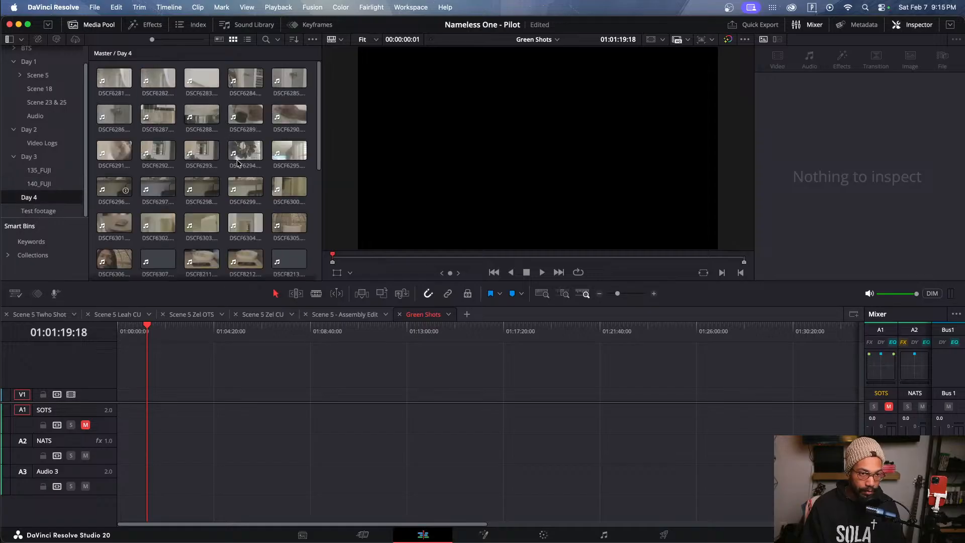
{"action": "scroll", "coordinate": [238, 191], "scroll_direction": "down", "scroll_amount": 10}
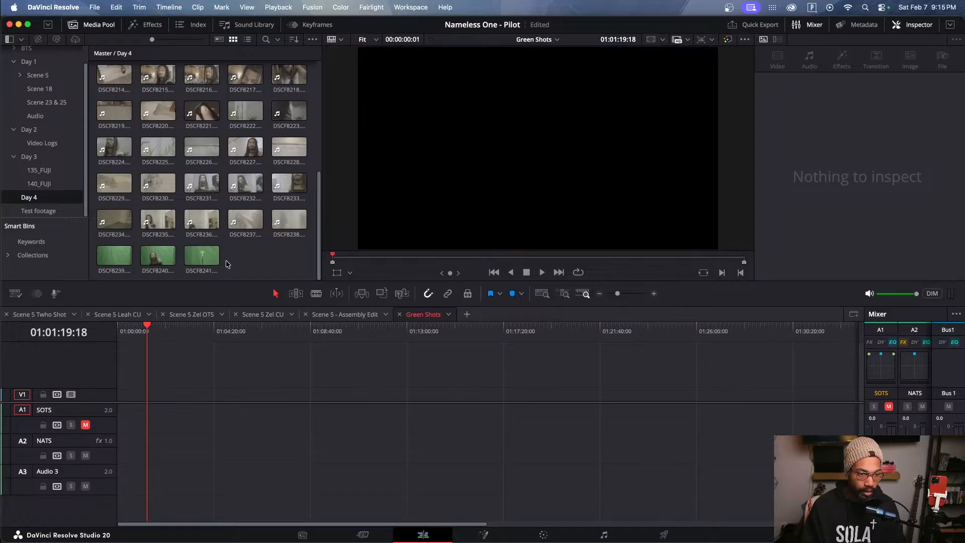
{"action": "left_click_drag", "start_coordinate": [197, 256], "coordinate": [159, 402]}
{"action": "left_click_drag", "start_coordinate": [174, 335], "coordinate": [592, 387]}
{"action": "key", "text": "super+minus"}
{"action": "key", "text": "super+equal"}
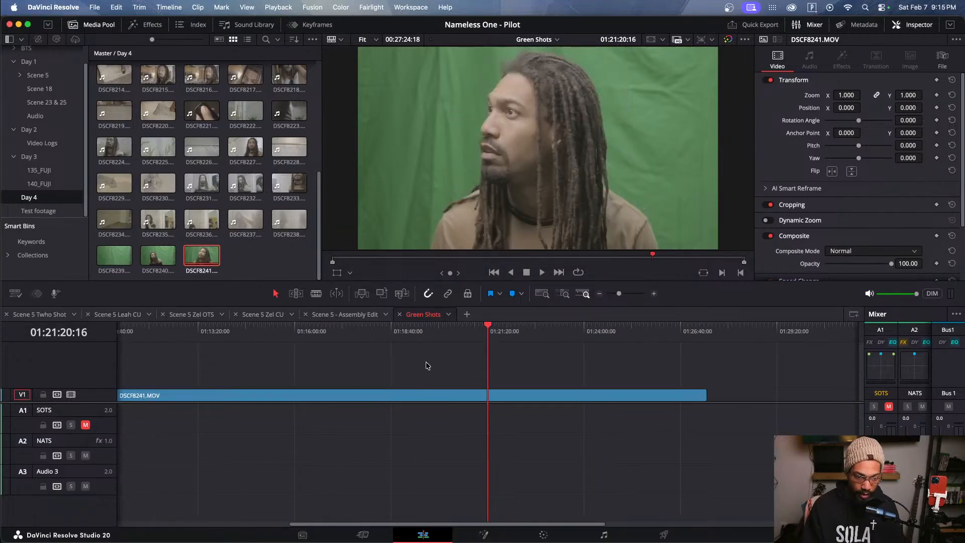
{"action": "left_click_drag", "start_coordinate": [513, 336], "coordinate": [458, 339]}
{"action": "scroll", "coordinate": [354, 381], "scroll_direction": "down", "scroll_amount": 5}
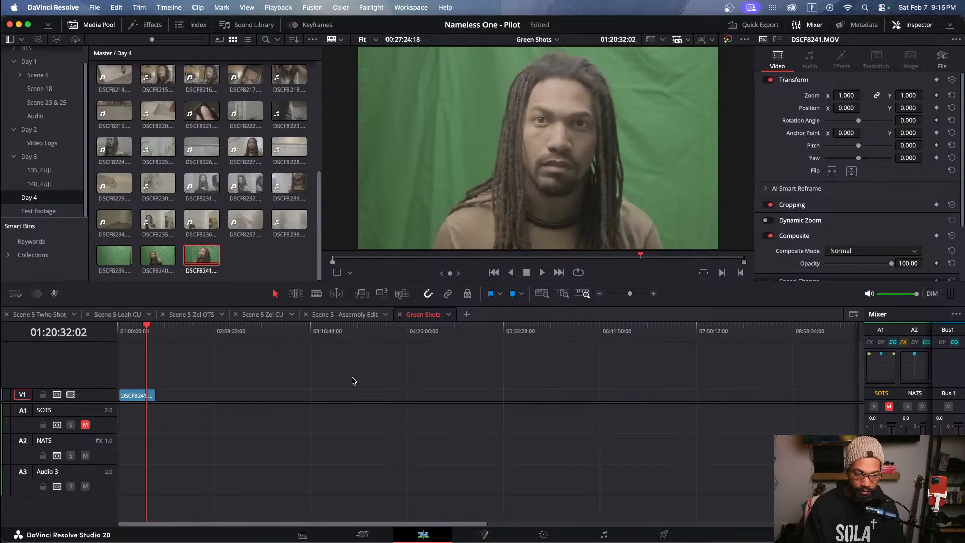
Step: Add DSCF8240.MOV on a new video track above DSCF8241.MOV and preview its footage
{"action": "scroll", "coordinate": [353, 380], "scroll_direction": "up", "scroll_amount": 3}
{"action": "left_click_drag", "start_coordinate": [162, 260], "coordinate": [242, 334]}
{"action": "left_click", "coordinate": [237, 333]}
{"action": "key", "text": "space"}
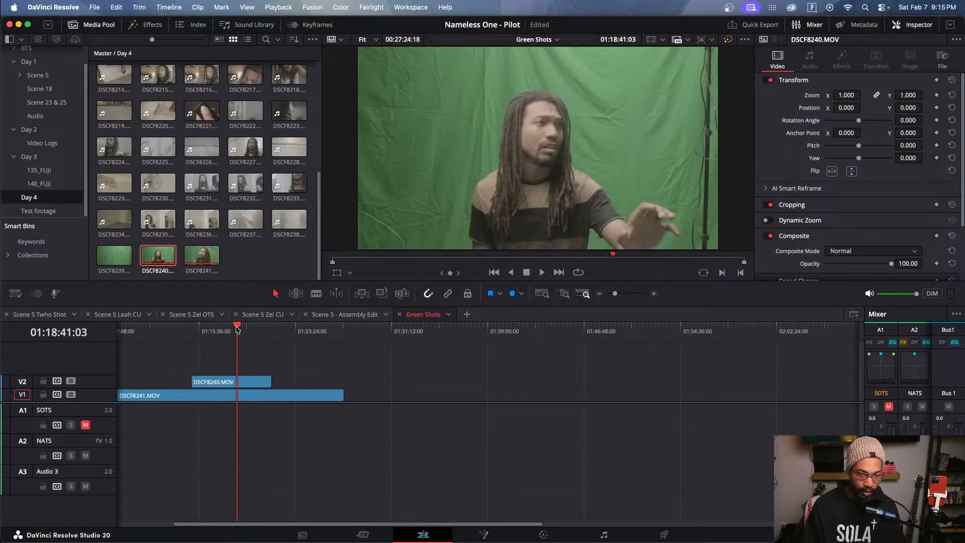
Step: Arrange both clips on V1 with DSCF8240.MOV at the timeline start and DSCF8241.MOV directly after it, and save the project
{"action": "left_click_drag", "start_coordinate": [280, 402], "coordinate": [565, 402]}
{"action": "left_click_drag", "start_coordinate": [256, 382], "coordinate": [172, 395]}
{"action": "scroll", "coordinate": [173, 390], "scroll_direction": "down", "scroll_amount": 3}
{"action": "scroll", "coordinate": [175, 384], "scroll_direction": "down", "scroll_amount": 3}
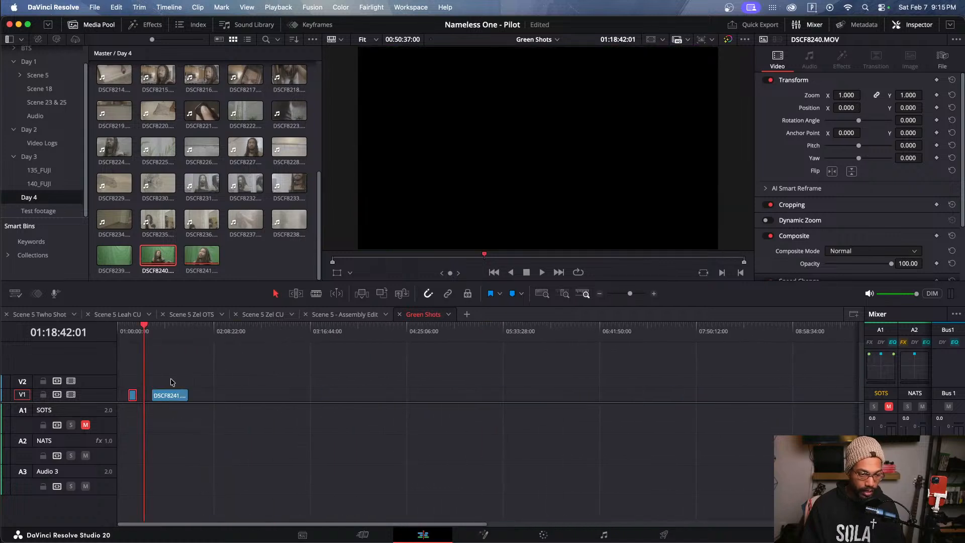
{"action": "left_click", "coordinate": [168, 383]}
{"action": "left_click_drag", "start_coordinate": [167, 397], "coordinate": [139, 396]}
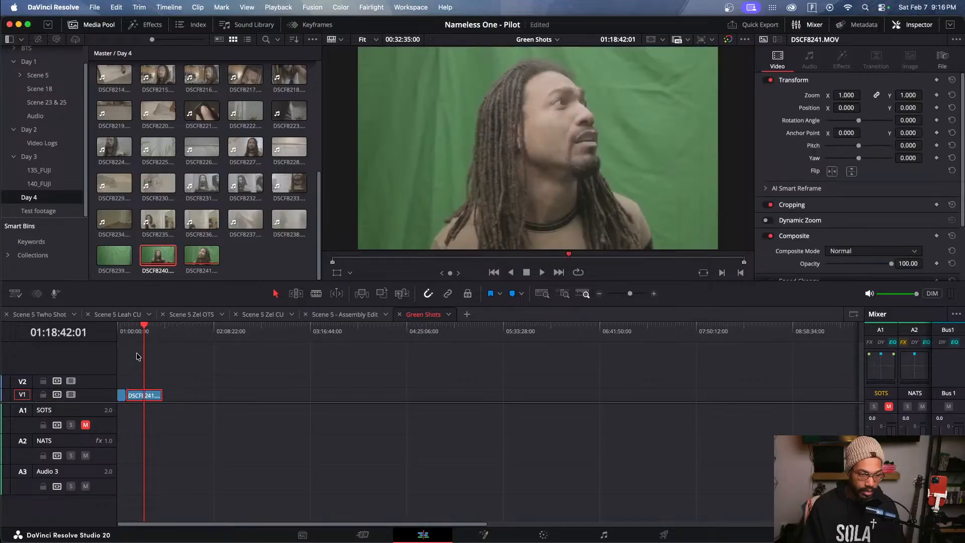
{"action": "key", "text": "Home"}
{"action": "key", "text": "super+s"}
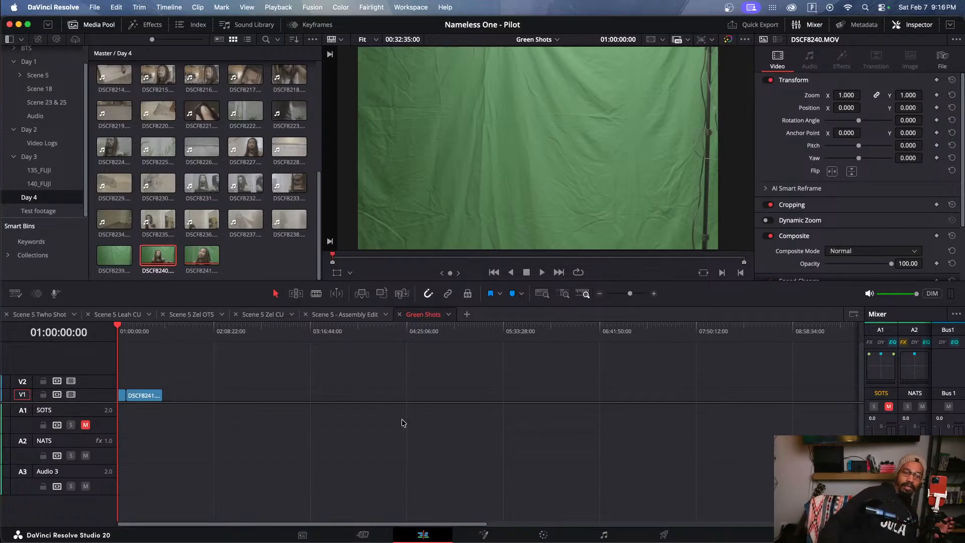
Step: Park the playhead within DSCF8240.MOV, apply the grade of still 1.6.1 to it on the Color page, and select node 01
{"action": "left_click", "coordinate": [144, 339]}
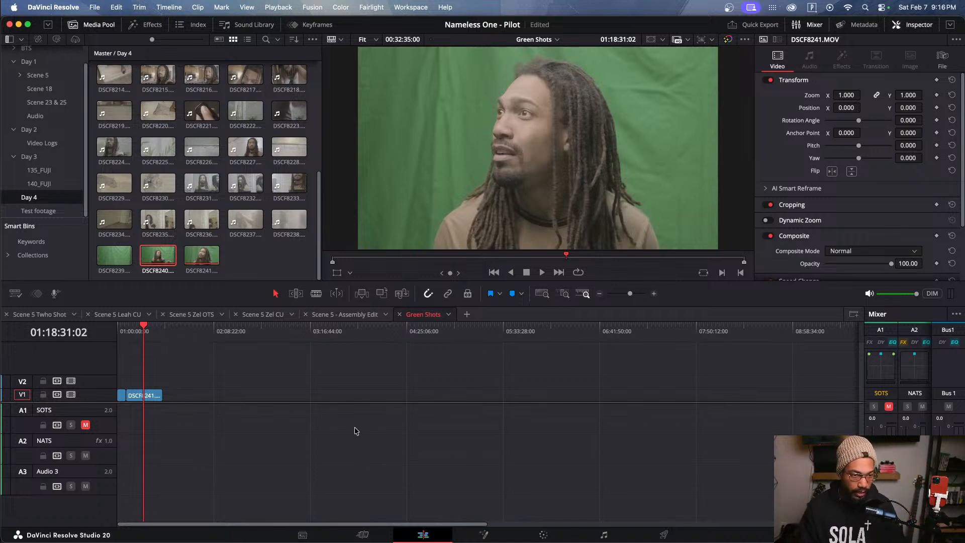
{"action": "key", "text": "super+equal"}
{"action": "key", "text": "super+equal"}
{"action": "key", "text": "super+equal"}
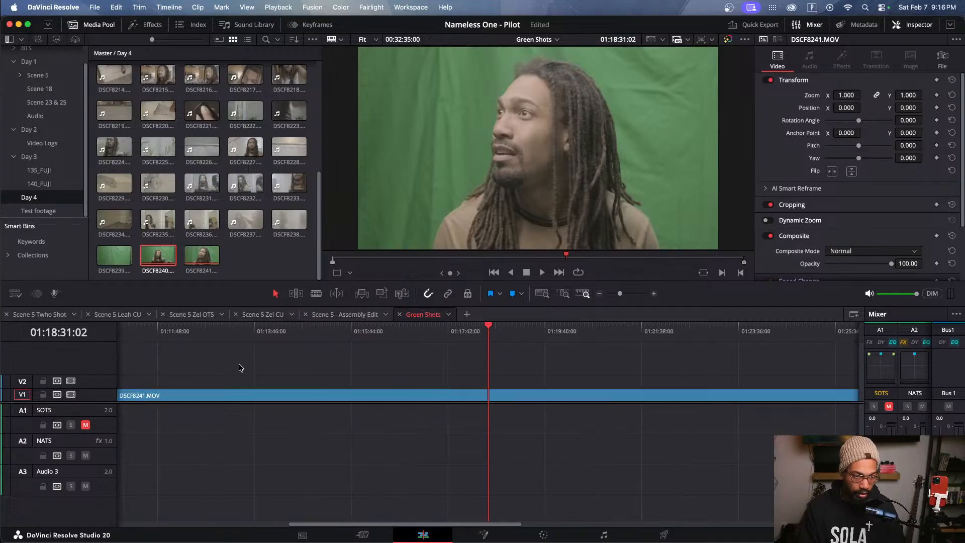
{"action": "key", "text": "super+minus"}
{"action": "key", "text": "super+minus"}
{"action": "left_click", "coordinate": [151, 336]}
{"action": "left_click_drag", "start_coordinate": [151, 335], "coordinate": [163, 336]}
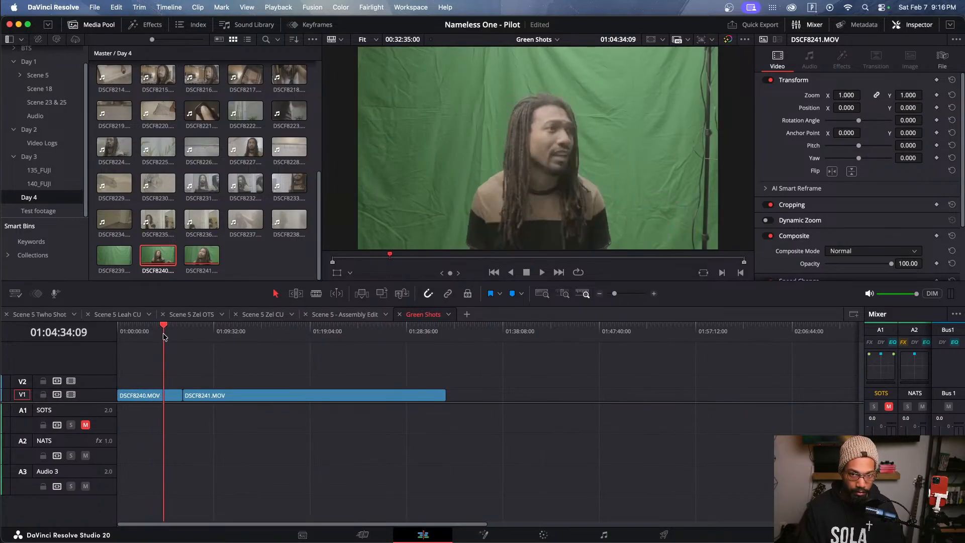
{"action": "left_click", "coordinate": [542, 536]}
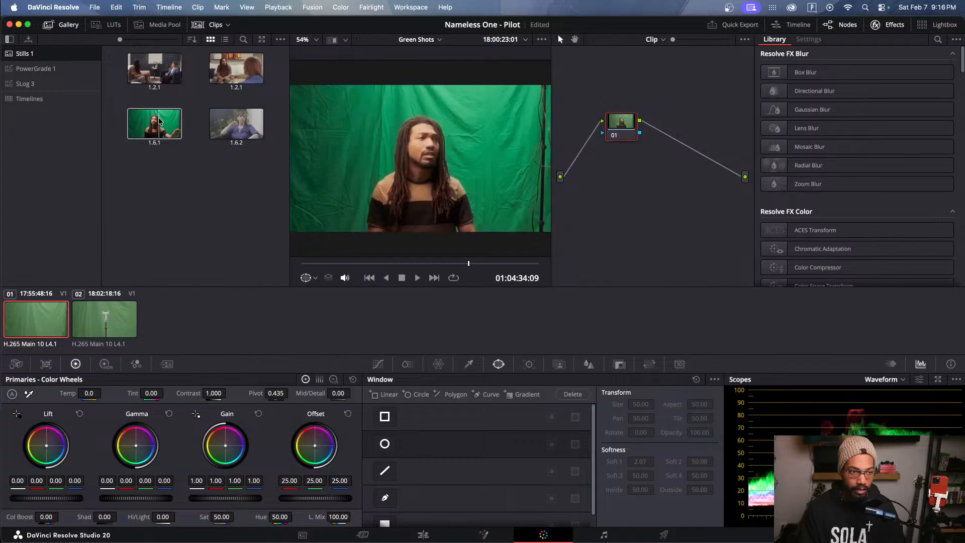
{"action": "right_click", "coordinate": [160, 123]}
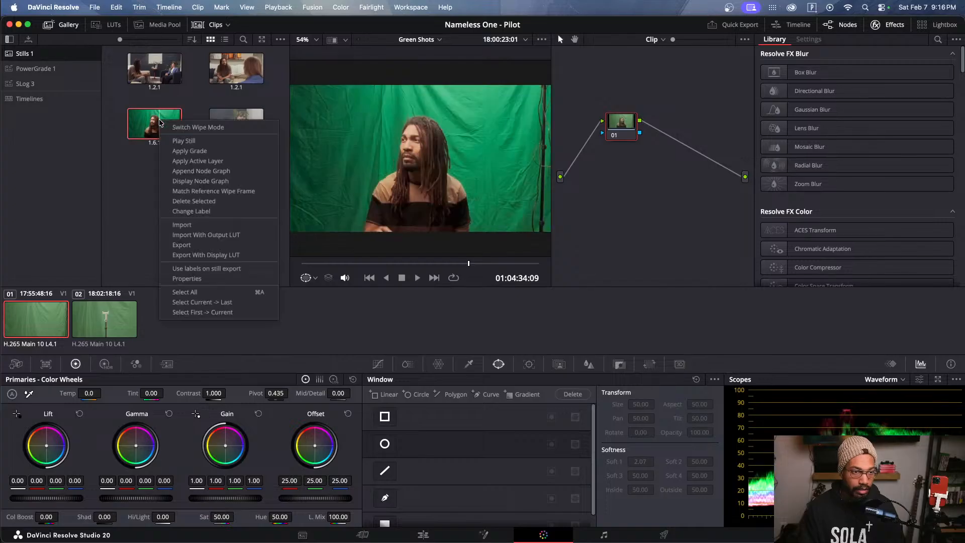
{"action": "left_click", "coordinate": [184, 151]}
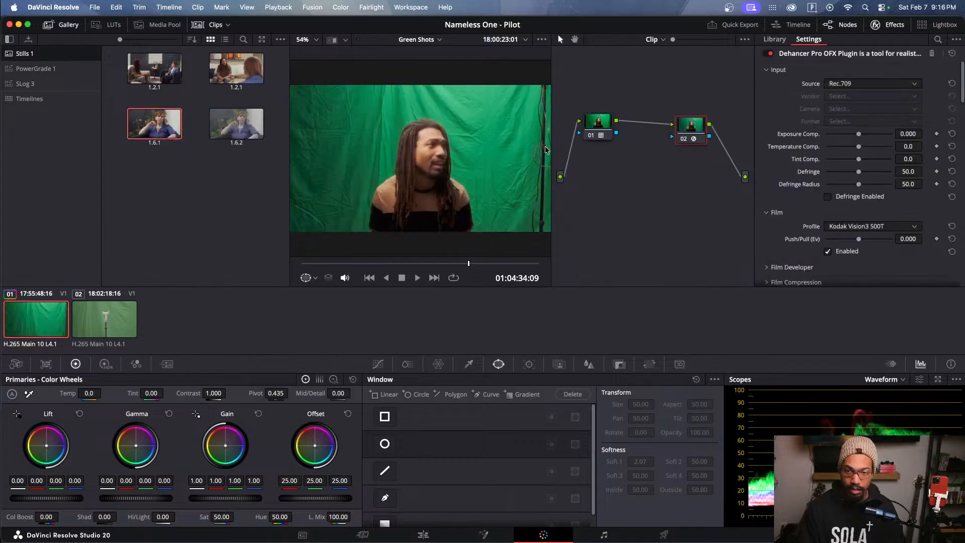
{"action": "left_click", "coordinate": [591, 137]}
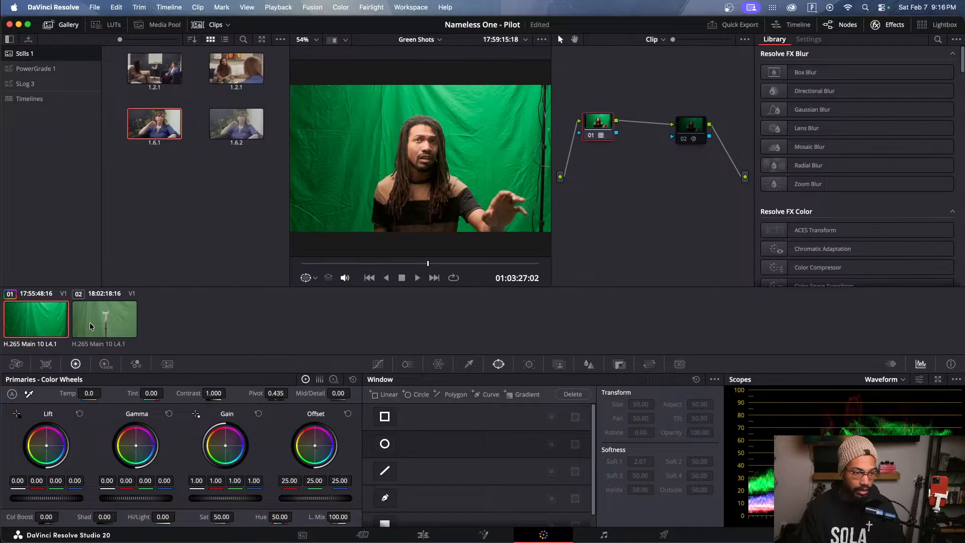
Step: Apply the grade of still 1.6.1 to the second clip, DSCF8241.MOV, and scrub through the graded footage
{"action": "left_click", "coordinate": [108, 323]}
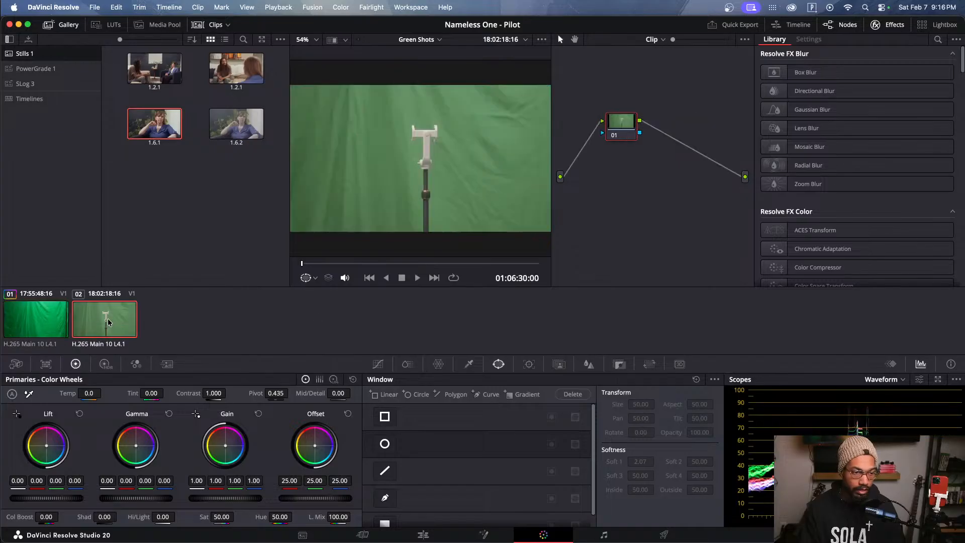
{"action": "right_click", "coordinate": [161, 126]}
{"action": "left_click", "coordinate": [186, 156]}
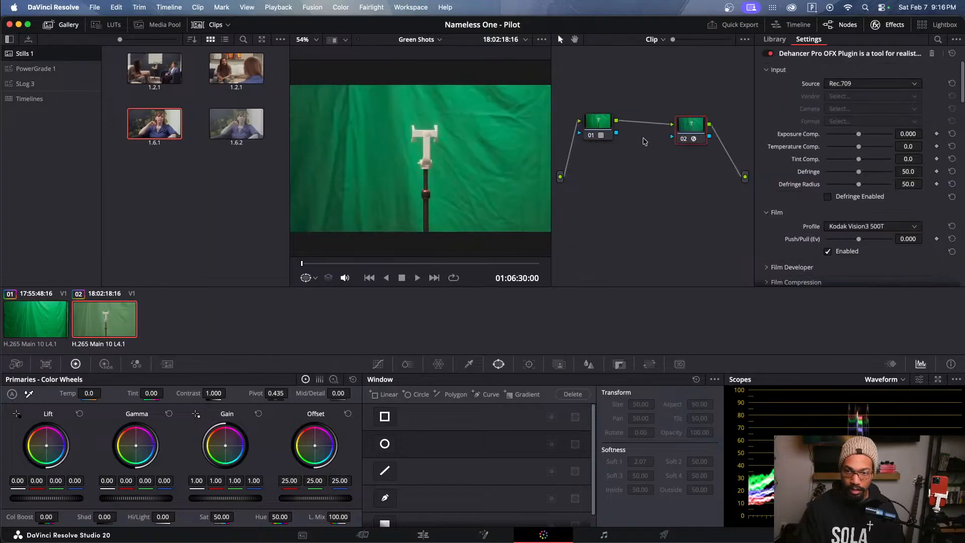
{"action": "left_click", "coordinate": [431, 264]}
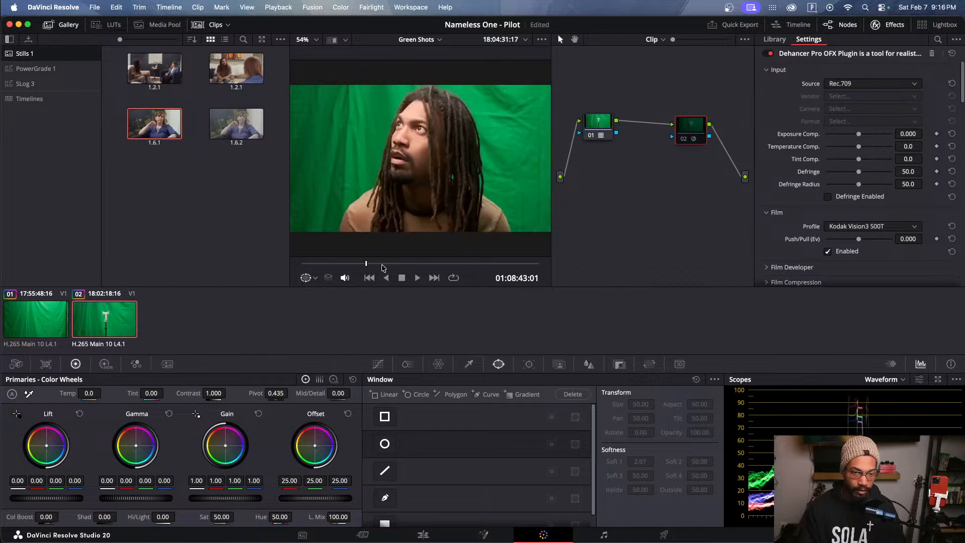
{"action": "left_click_drag", "start_coordinate": [431, 268], "coordinate": [480, 265]}
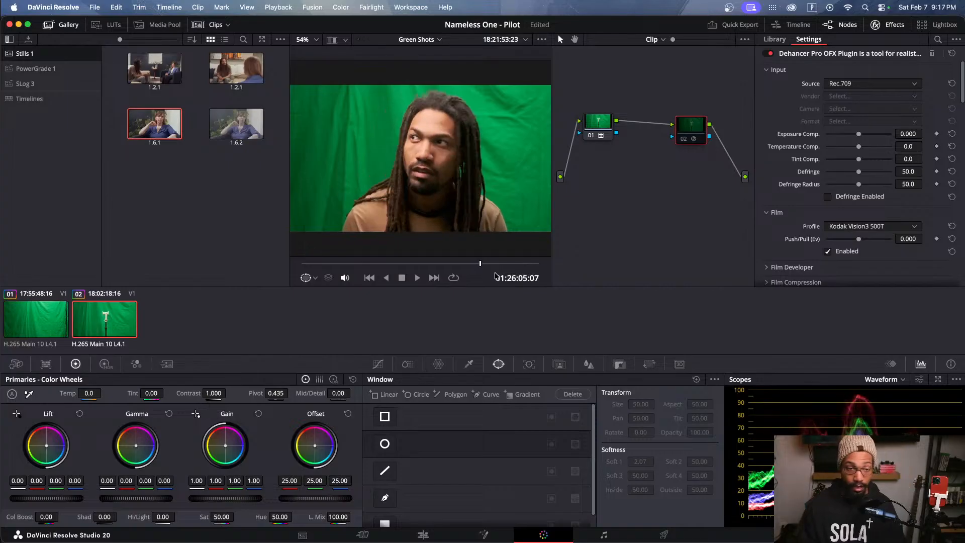
Step: Return to the Edit page, go to the start of the Green Shots timeline and review the DSCF8240.MOV footage
{"action": "left_click", "coordinate": [423, 534]}
{"action": "scroll", "coordinate": [331, 364], "scroll_direction": "up", "scroll_amount": 5}
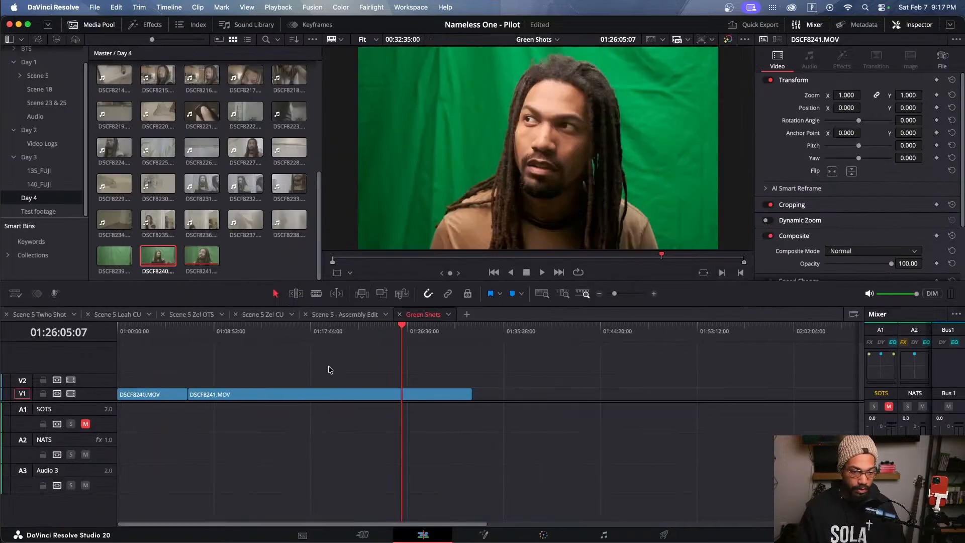
{"action": "scroll", "coordinate": [251, 372], "scroll_direction": "down", "scroll_amount": 5}
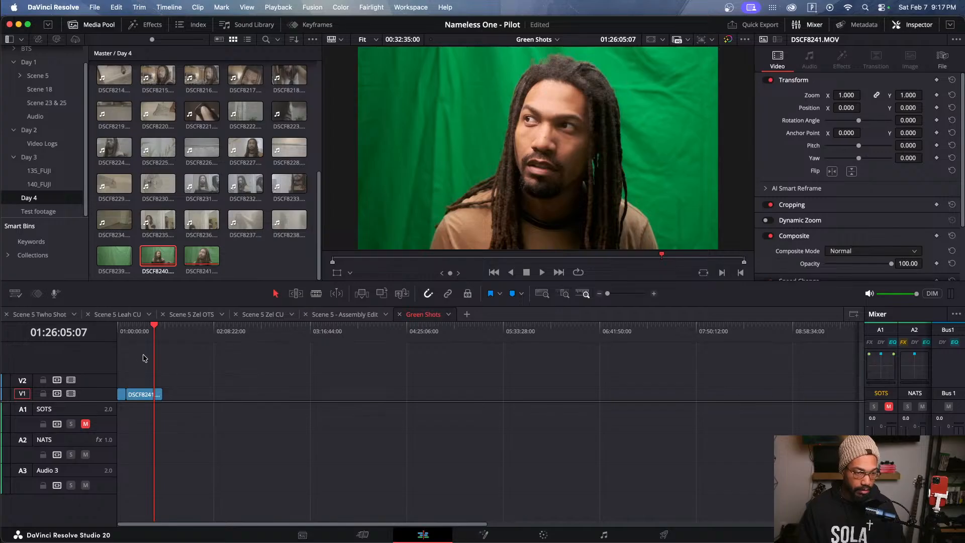
{"action": "left_click", "coordinate": [131, 336]}
{"action": "key", "text": "Home"}
{"action": "scroll", "coordinate": [153, 353], "scroll_direction": "up", "scroll_amount": 3}
{"action": "scroll", "coordinate": [154, 355], "scroll_direction": "up", "scroll_amount": 4}
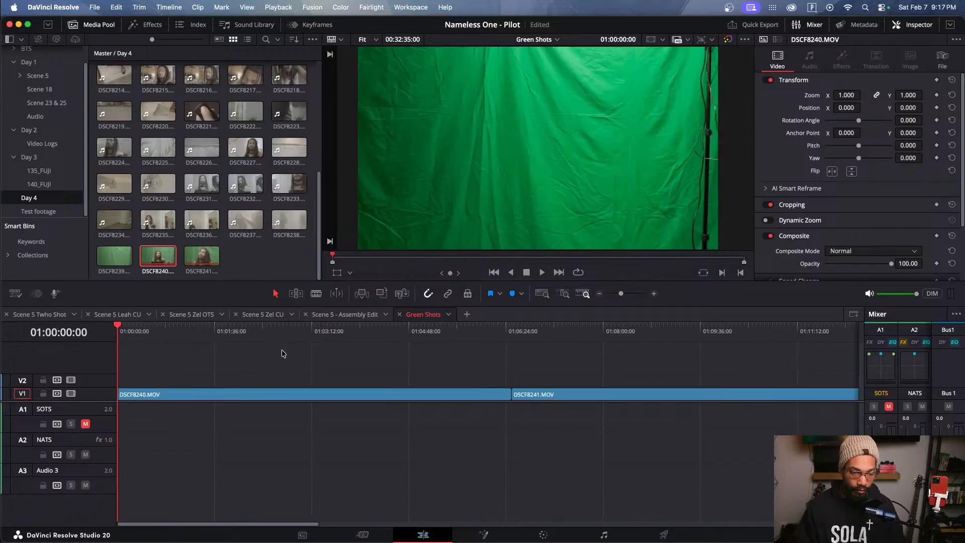
{"action": "left_click_drag", "start_coordinate": [236, 332], "coordinate": [294, 345]}
{"action": "scroll", "coordinate": [254, 352], "scroll_direction": "up", "scroll_amount": 3}
{"action": "scroll", "coordinate": [249, 354], "scroll_direction": "down", "scroll_amount": 4}
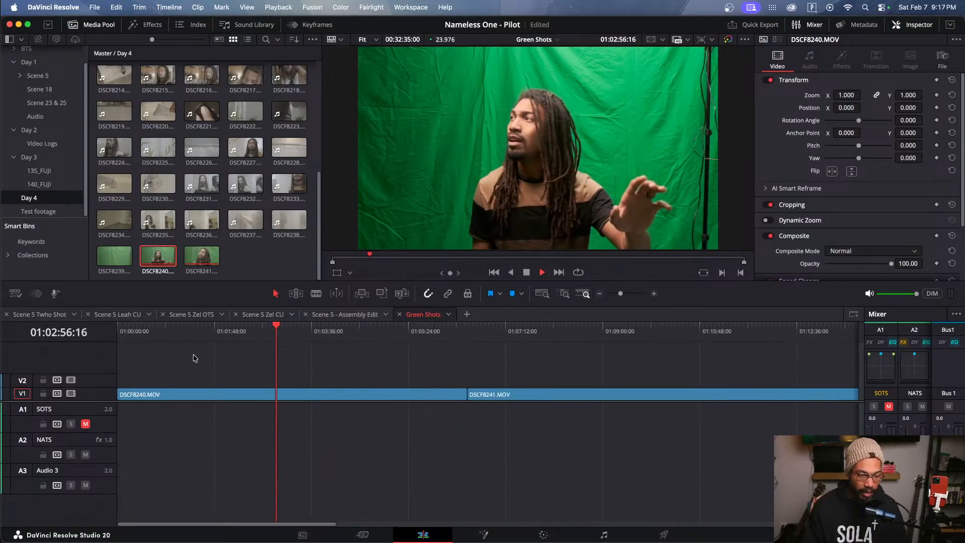
Step: Locate the wanted take in DSCF8240.MOV and ripple-trim the clip's start to 01:02:03:14
{"action": "left_click", "coordinate": [196, 333]}
{"action": "left_click_drag", "start_coordinate": [196, 334], "coordinate": [223, 343]}
{"action": "key", "text": "space"}
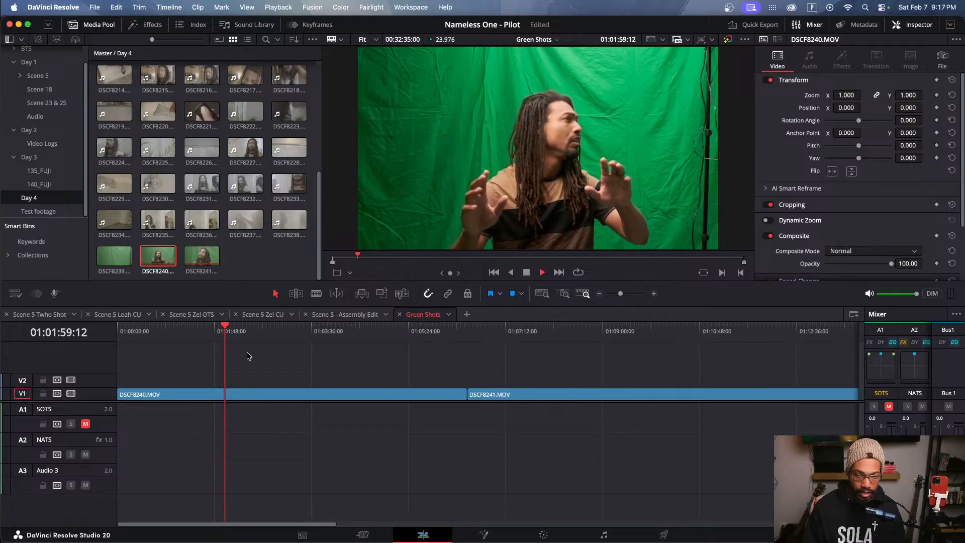
{"action": "key", "text": "l"}
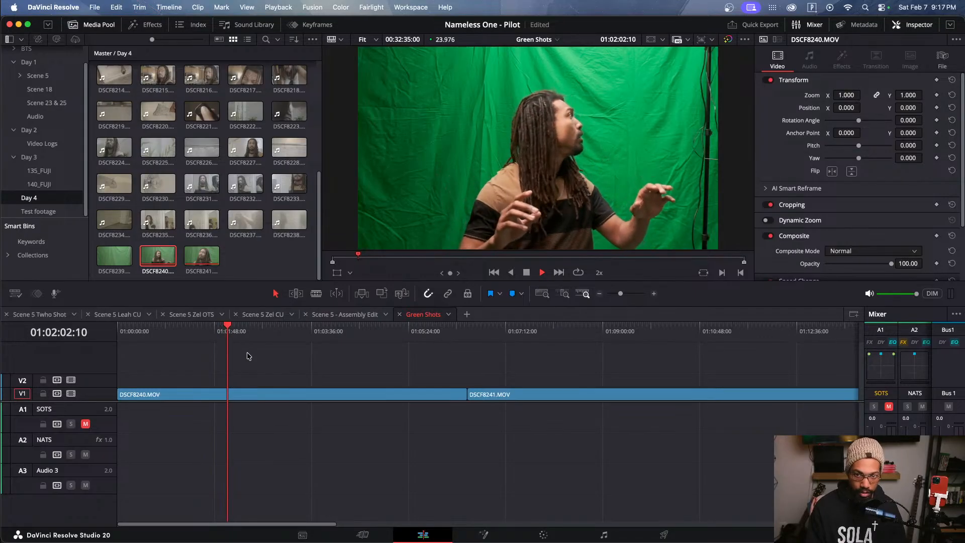
{"action": "key", "text": "space"}
{"action": "key", "text": "super+b"}
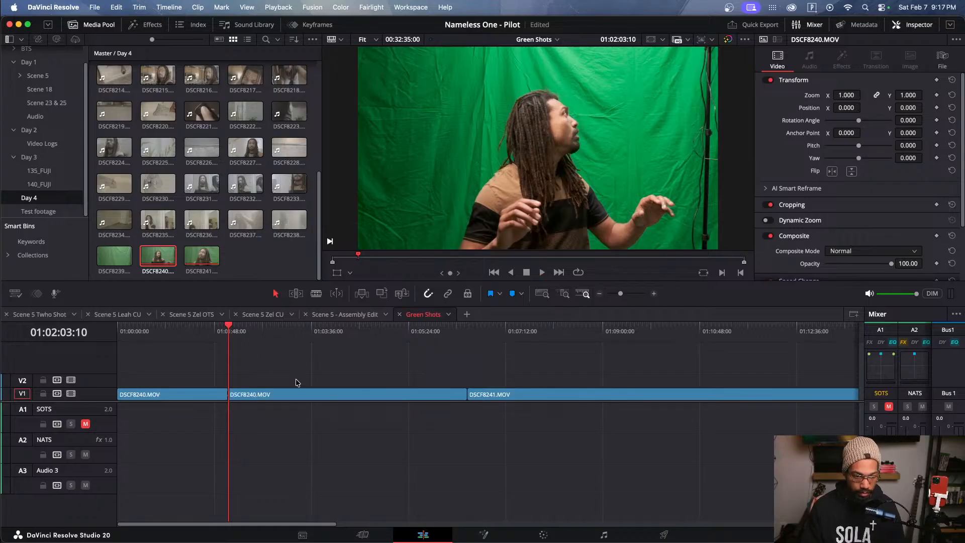
{"action": "key", "text": "super+z"}
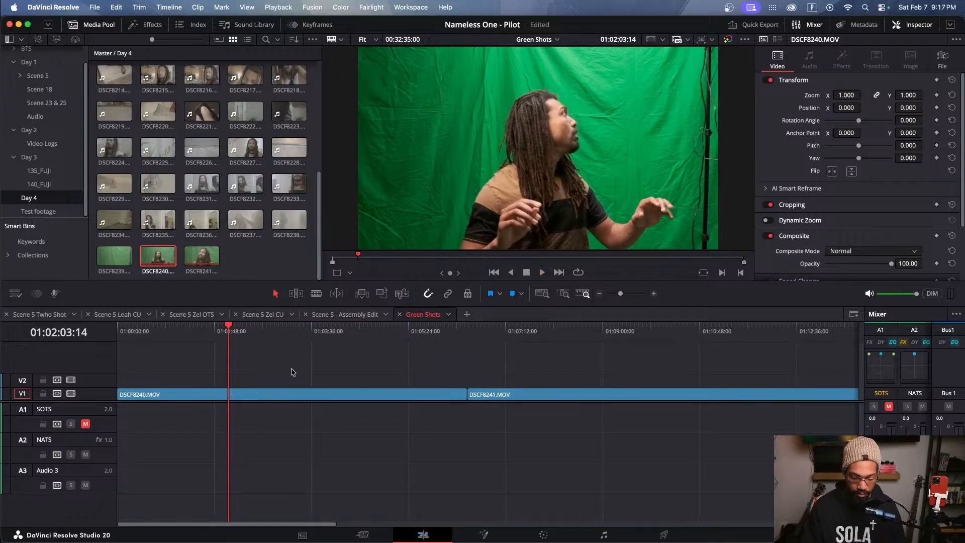
{"action": "key", "text": "super+shift+bracketleft"}
Step: Play the trimmed DSCF8240.MOV, step back frame by frame to 01:00:04:07 and split the clip there
{"action": "key", "text": "space"}
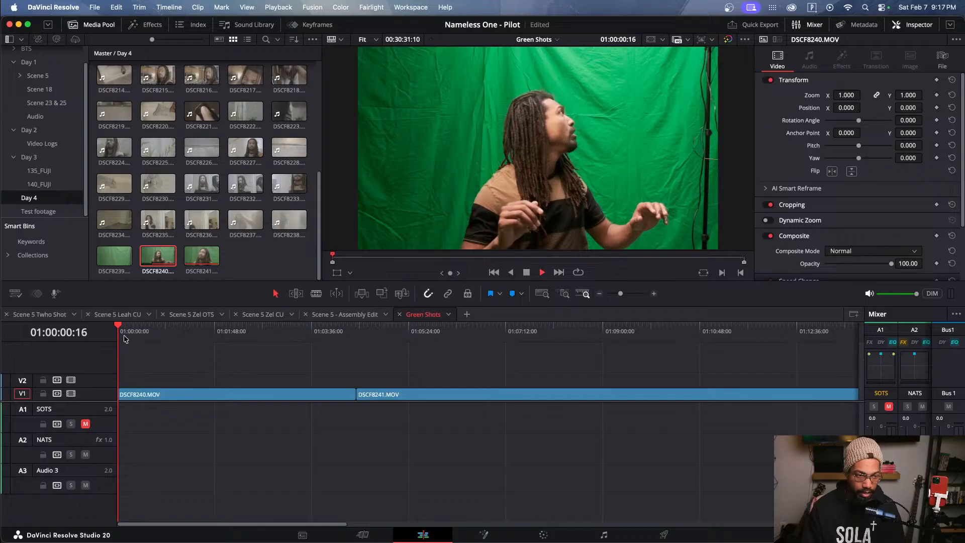
{"action": "key", "text": "l"}
{"action": "key", "text": "l"}
{"action": "key", "text": "l"}
{"action": "key", "text": "j"}
{"action": "key", "text": "j"}
{"action": "key", "text": "j"}
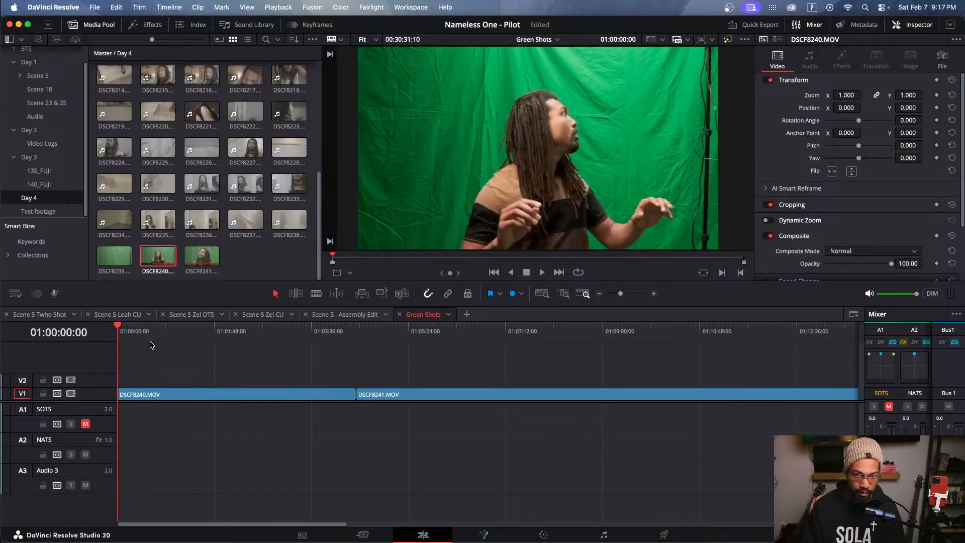
{"action": "key", "text": "l"}
{"action": "key", "text": "l"}
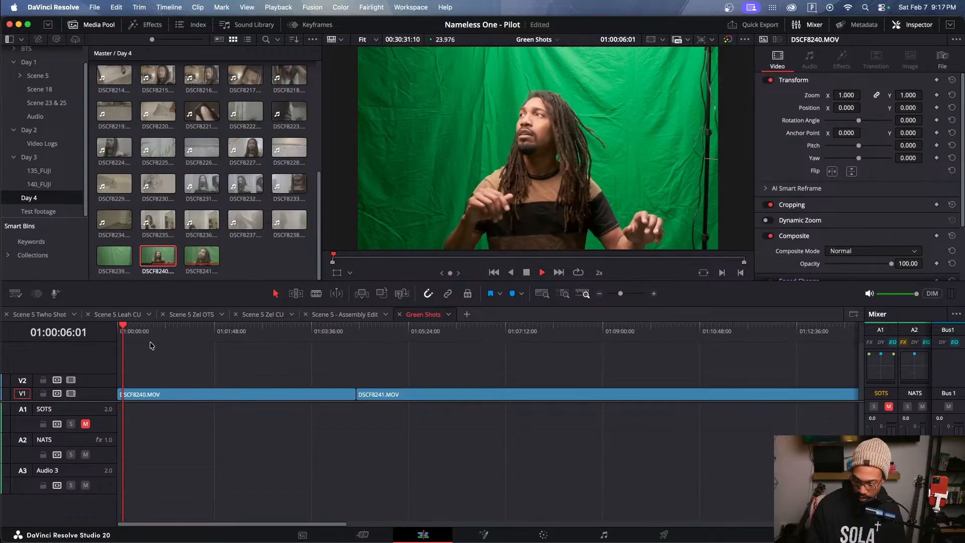
{"action": "key", "text": "space"}
{"action": "key", "text": "Left"}
{"action": "key", "text": "Left"}
{"action": "key", "text": "Left"}
{"action": "key", "text": "Left"}
{"action": "key", "text": "Left"}
{"action": "key", "text": "Left"}
{"action": "key", "text": "Left"}
{"action": "key", "text": "Left"}
{"action": "key", "text": "Left"}
{"action": "key", "text": "Left"}
{"action": "key", "text": "Left"}
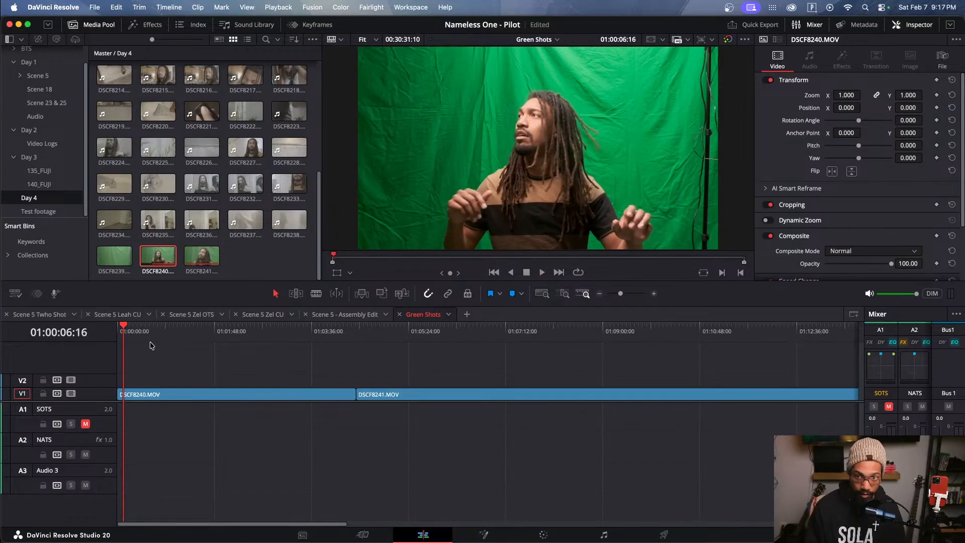
{"action": "key", "text": "Left"}
{"action": "key", "text": "Left"}
{"action": "key", "text": "Left"}
{"action": "key", "text": "Left"}
{"action": "key", "text": "Left"}
{"action": "key", "text": "Left"}
{"action": "key", "text": "Left"}
{"action": "key", "text": "Left"}
{"action": "key", "text": "Left"}
{"action": "key", "text": "Left"}
{"action": "key", "text": "Left"}
{"action": "key", "text": "Left"}
{"action": "key", "text": "Left"}
{"action": "key", "text": "Left"}
{"action": "key", "text": "Left"}
{"action": "key", "text": "Left"}
{"action": "key", "text": "Left"}
{"action": "key", "text": "Left"}
{"action": "key", "text": "Left"}
{"action": "key", "text": "Left"}
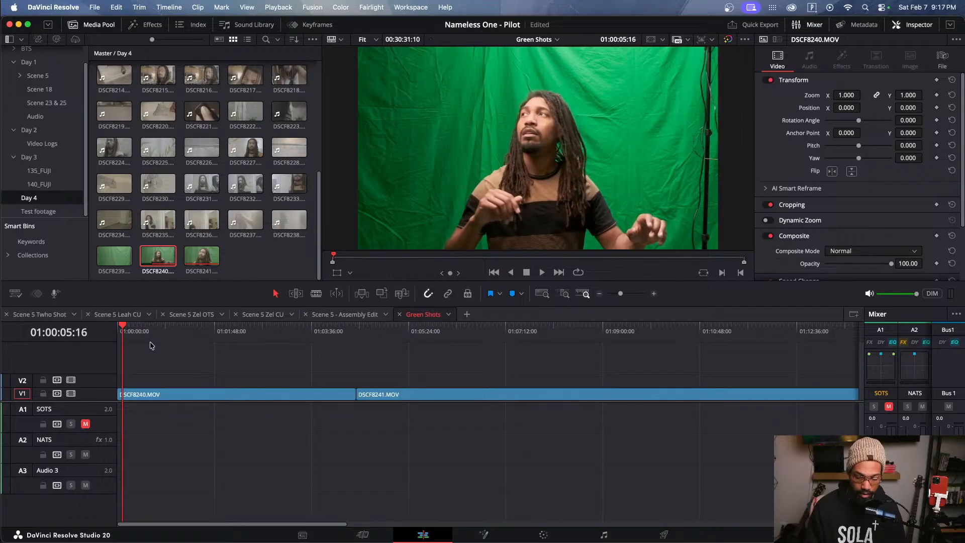
{"action": "key", "text": "Left"}
{"action": "key", "text": "Left"}
{"action": "key", "text": "Left"}
{"action": "key", "text": "Left"}
{"action": "key", "text": "Left"}
{"action": "key", "text": "Left"}
{"action": "key", "text": "Left"}
{"action": "key", "text": "Left"}
{"action": "key", "text": "Left"}
{"action": "key", "text": "Left"}
{"action": "key", "text": "Left"}
{"action": "key", "text": "Left"}
{"action": "key", "text": "Left"}
{"action": "key", "text": "Left"}
{"action": "key", "text": "Left"}
{"action": "key", "text": "Left"}
{"action": "key", "text": "Left"}
{"action": "key", "text": "Left"}
{"action": "key", "text": "Left"}
{"action": "key", "text": "Left"}
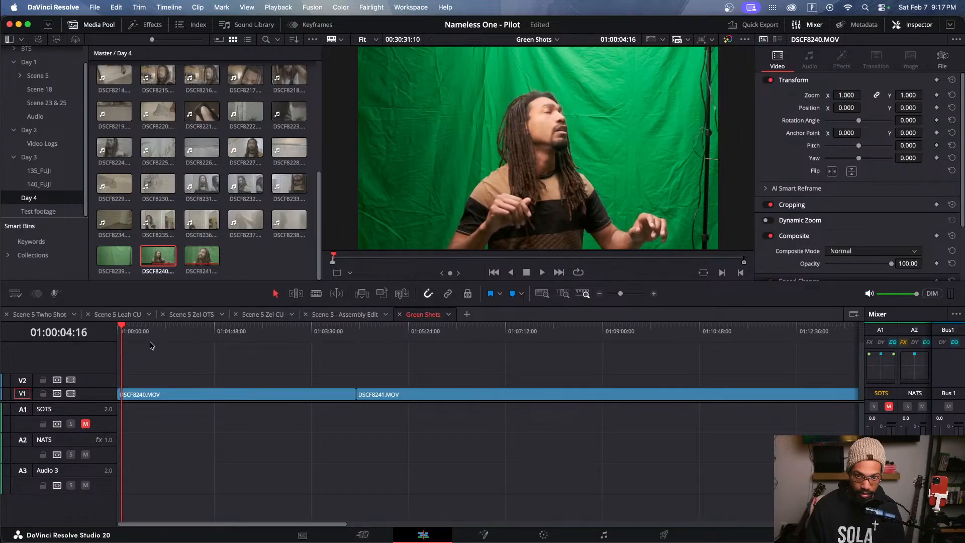
{"action": "key", "text": "Left"}
{"action": "key", "text": "Left"}
{"action": "key", "text": "Left"}
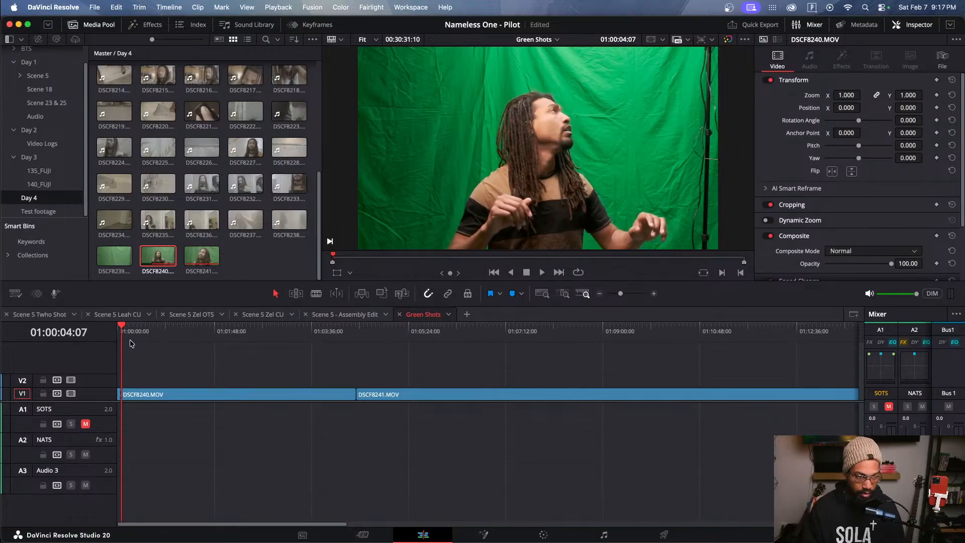
Step: Play the short DSCF8240.MOV take from the timeline start and ripple-delete the remainder of that clip after the cut
{"action": "key", "text": "Home"}
{"action": "key", "text": "space"}
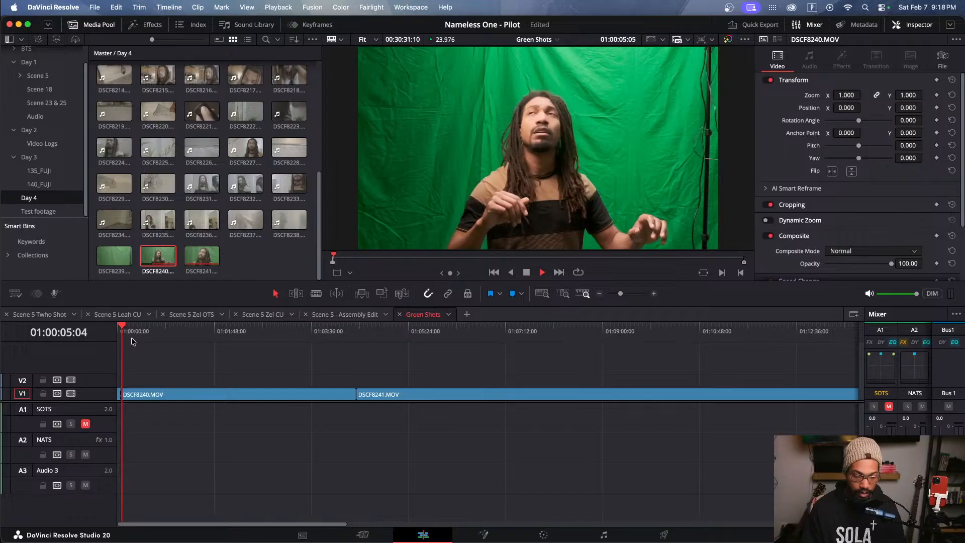
{"action": "key", "text": "space"}
{"action": "left_click_drag", "start_coordinate": [152, 357], "coordinate": [186, 420]}
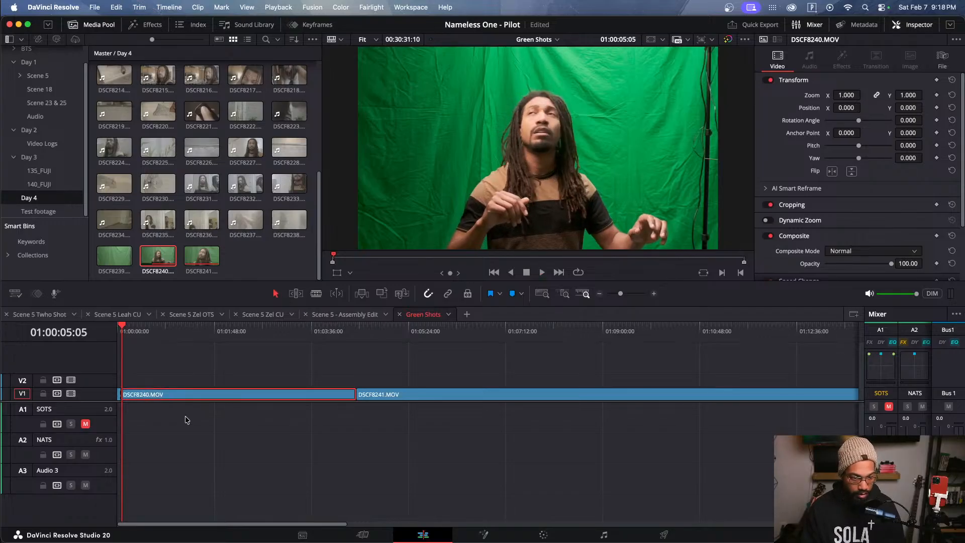
{"action": "key", "text": "BackSpace"}
Step: Find the wanted take in DSCF8241.MOV, split the clip at 01:14:58:02 and ripple-delete the part before the cut
{"action": "left_click", "coordinate": [175, 330]}
{"action": "left_click_drag", "start_coordinate": [203, 339], "coordinate": [541, 342]}
{"action": "scroll", "coordinate": [515, 349], "scroll_direction": "down", "scroll_amount": 3}
{"action": "left_click_drag", "start_coordinate": [314, 336], "coordinate": [495, 346]}
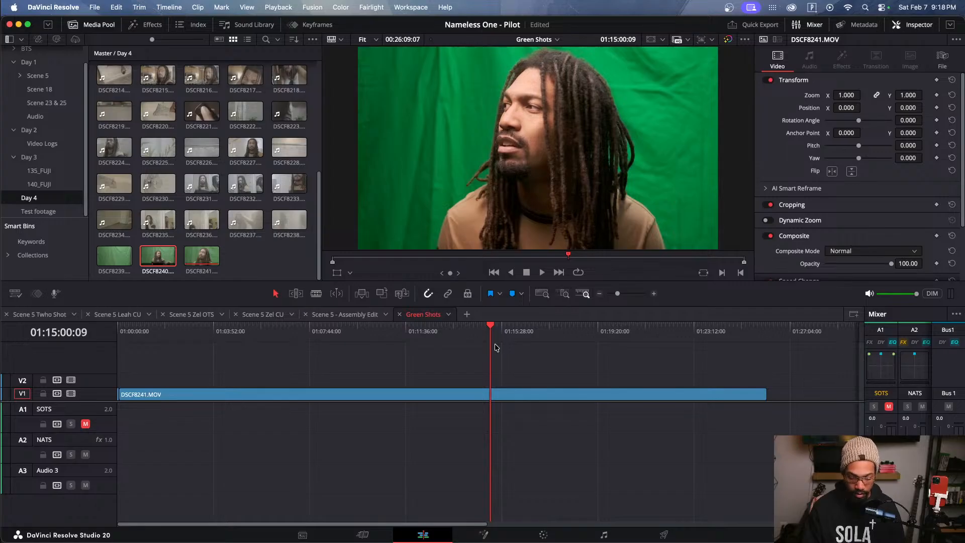
{"action": "key", "text": "k"}
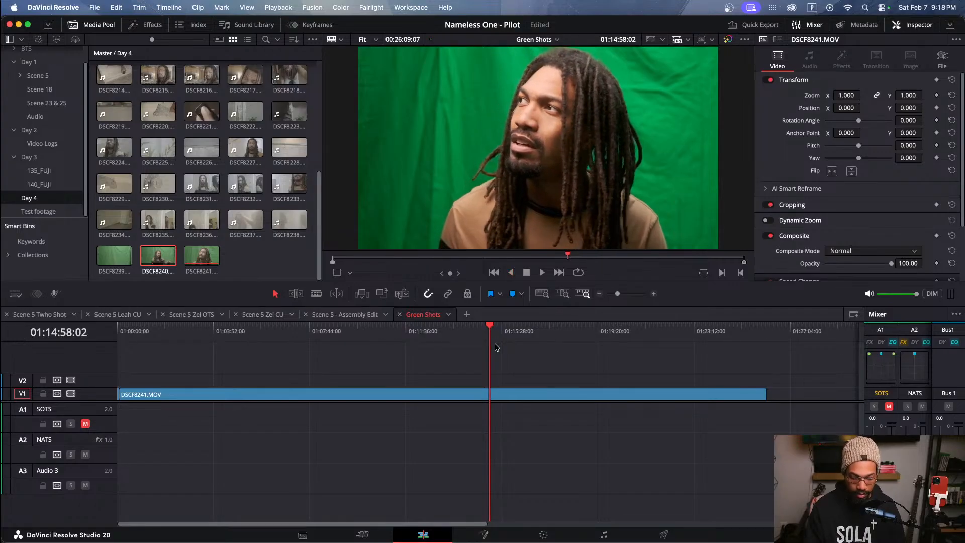
{"action": "key", "text": "super+b"}
{"action": "left_click", "coordinate": [419, 394]}
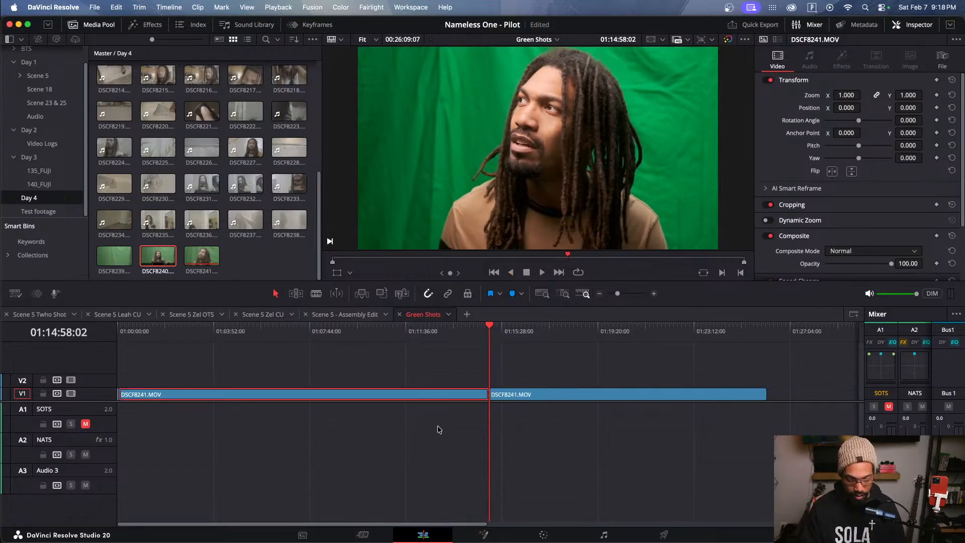
{"action": "key", "text": "BackSpace"}
Step: Cut DSCF8241.MOV at 01:00:09:06, delete the footage after the cut and save the project
{"action": "key", "text": "l"}
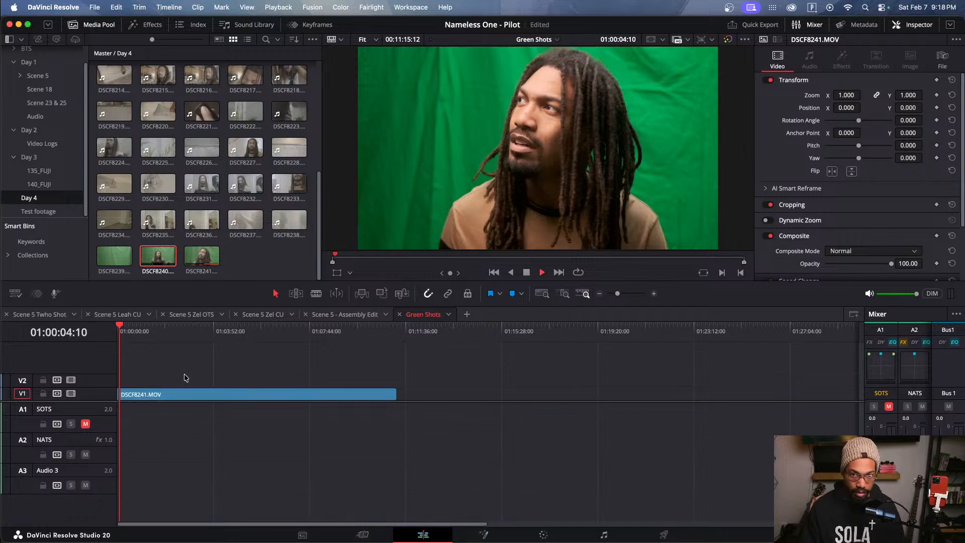
{"action": "scroll", "coordinate": [250, 370], "scroll_direction": "up", "scroll_amount": 5}
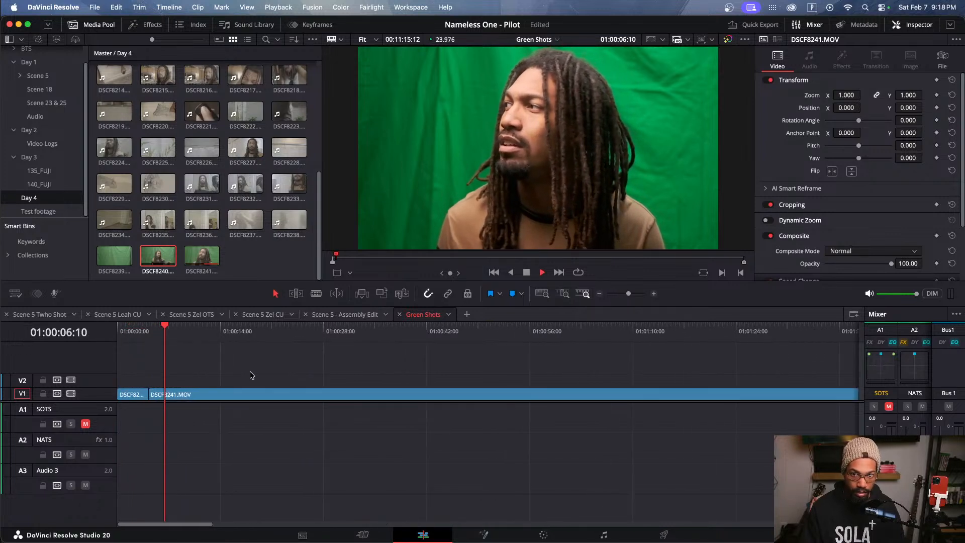
{"action": "scroll", "coordinate": [250, 371], "scroll_direction": "down", "scroll_amount": 2}
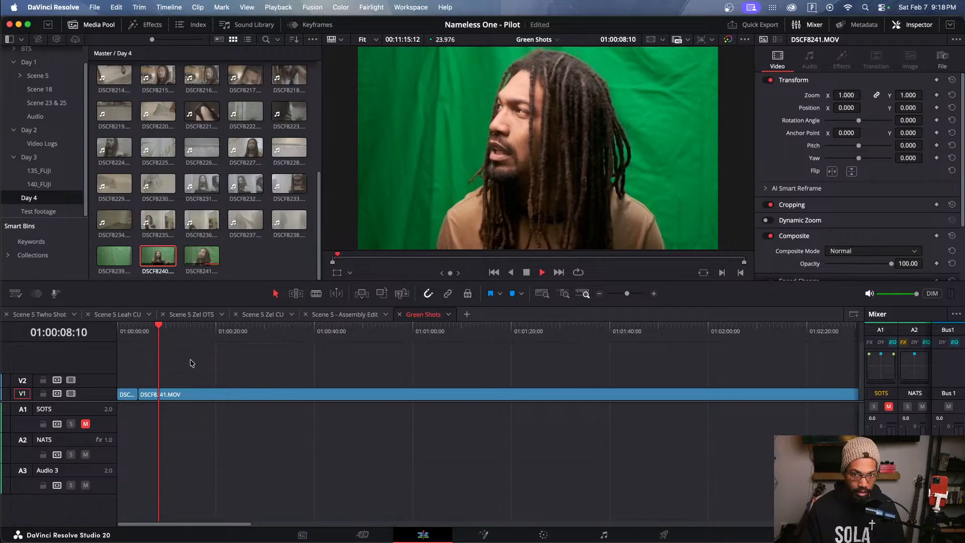
{"action": "key", "text": "k"}
{"action": "key", "text": "super+b"}
{"action": "left_click_drag", "start_coordinate": [227, 374], "coordinate": [238, 425]}
{"action": "key", "text": "BackSpace"}
{"action": "key", "text": "super+s"}
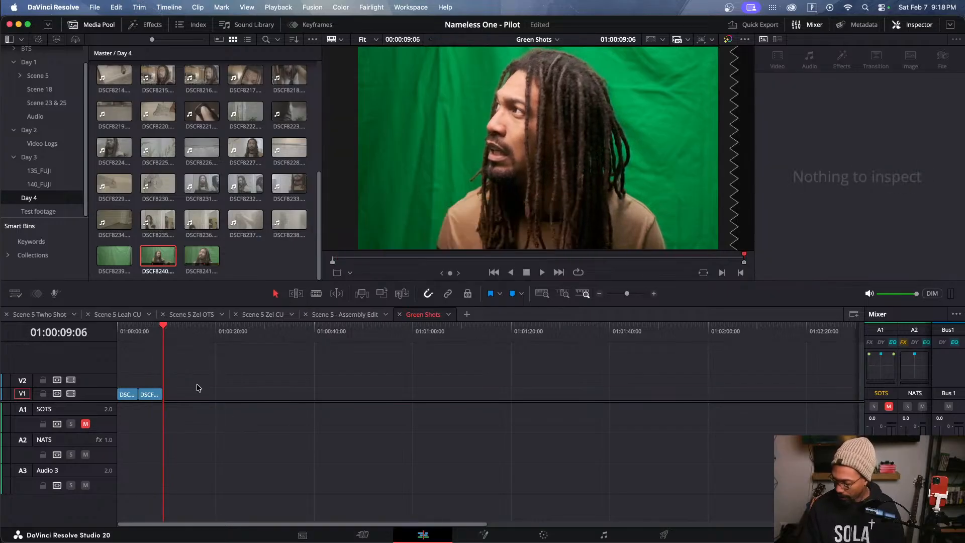
Step: Enlarge the timeline view and scrub through the shortened DSCF8240.MOV take, stopping at 01:00:02:02
{"action": "mouse_move", "coordinate": [134, 338]}
{"action": "left_mouse_down"}
{"action": "mouse_move", "coordinate": [125, 341]}
{"action": "mouse_move", "coordinate": [146, 344]}
{"action": "mouse_move", "coordinate": [118, 348]}
{"action": "mouse_move", "coordinate": [141, 340]}
{"action": "left_mouse_up"}
{"action": "key", "text": "super+equal"}
{"action": "left_click", "coordinate": [148, 341]}
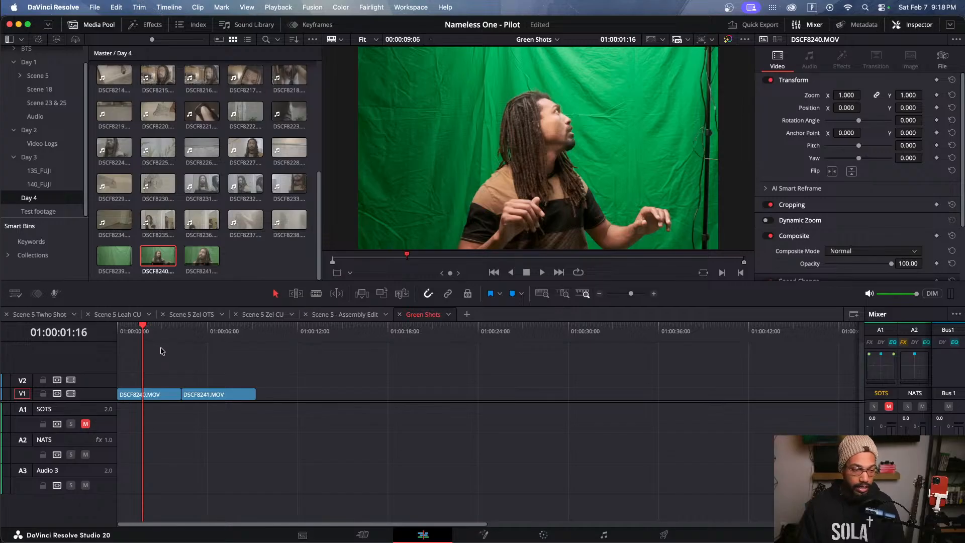
{"action": "mouse_move", "coordinate": [145, 333]}
{"action": "left_mouse_down"}
{"action": "mouse_move", "coordinate": [134, 333]}
{"action": "mouse_move", "coordinate": [168, 332]}
{"action": "mouse_move", "coordinate": [148, 331]}
{"action": "left_mouse_up"}
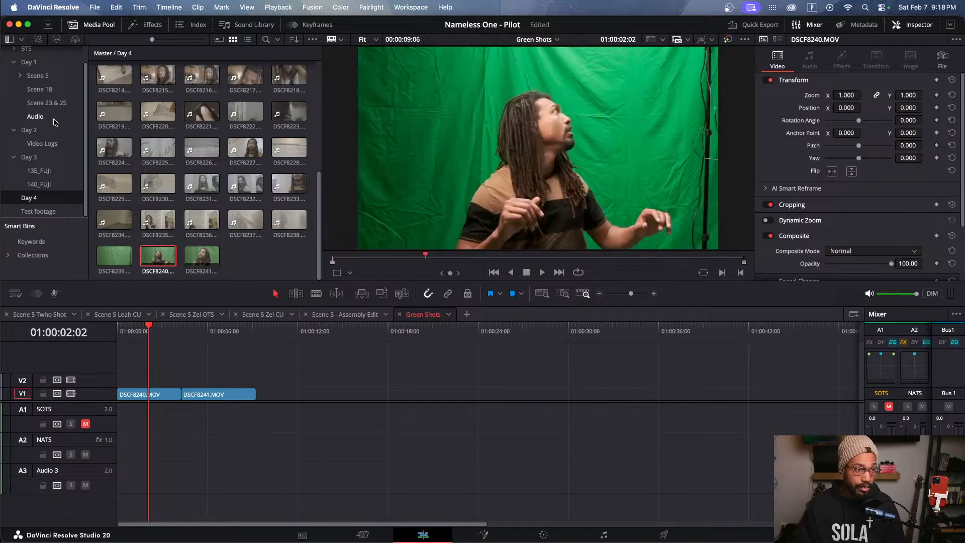
Step: Collapse the Master bin, show the Effects library and park the playhead at 01:00:02:18 in DSCF8240.MOV
{"action": "scroll", "coordinate": [53, 104], "scroll_direction": "up", "scroll_amount": 1}
{"action": "left_click", "coordinate": [8, 53]}
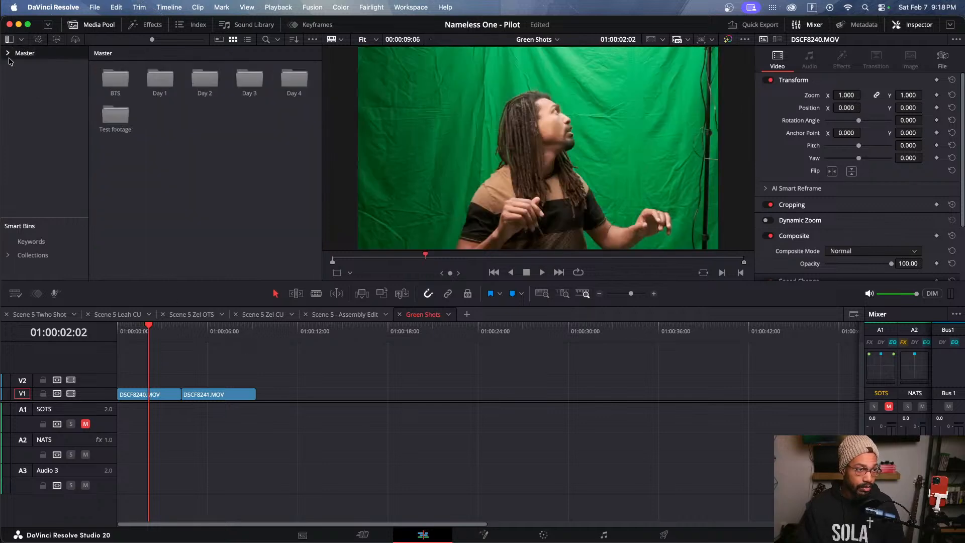
{"action": "left_click", "coordinate": [153, 26]}
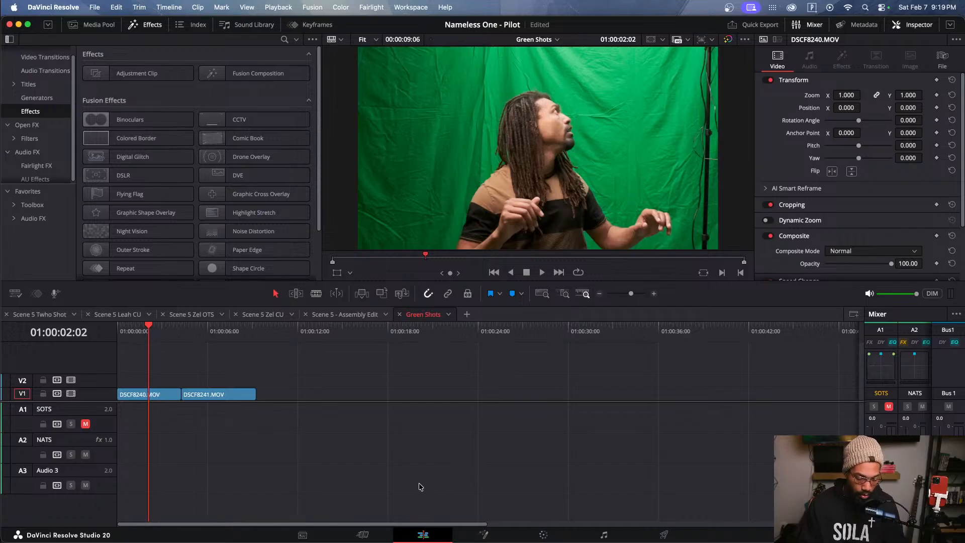
{"action": "left_click_drag", "start_coordinate": [214, 332], "coordinate": [194, 334]}
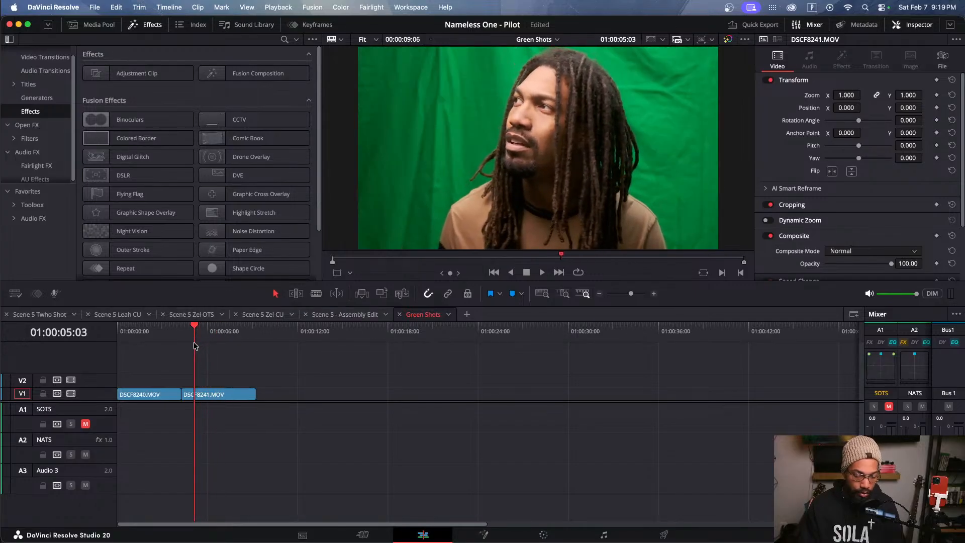
{"action": "left_click", "coordinate": [159, 338]}
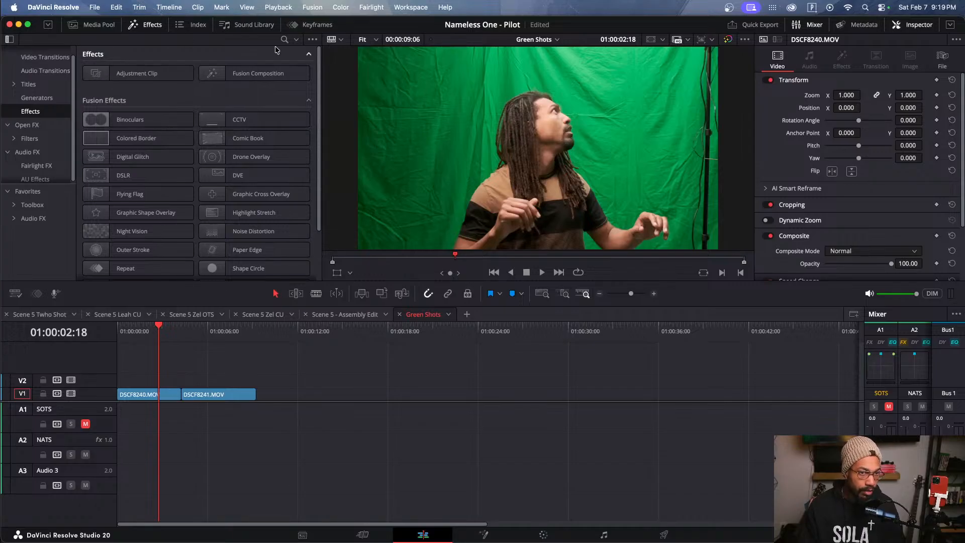
Step: Search the Open FX effects library for "3d"
{"action": "left_click", "coordinate": [25, 125]}
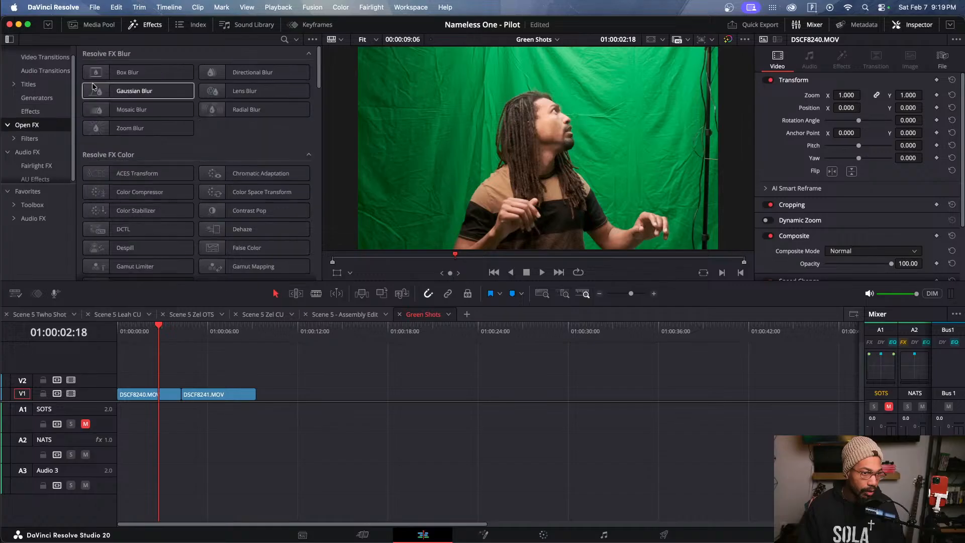
{"action": "left_click", "coordinate": [284, 40]}
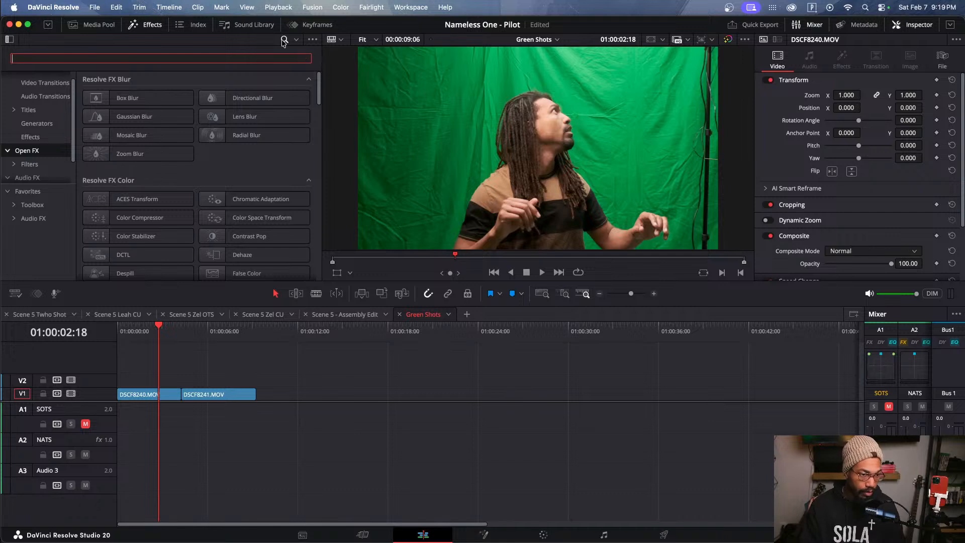
{"action": "left_click", "coordinate": [30, 137]}
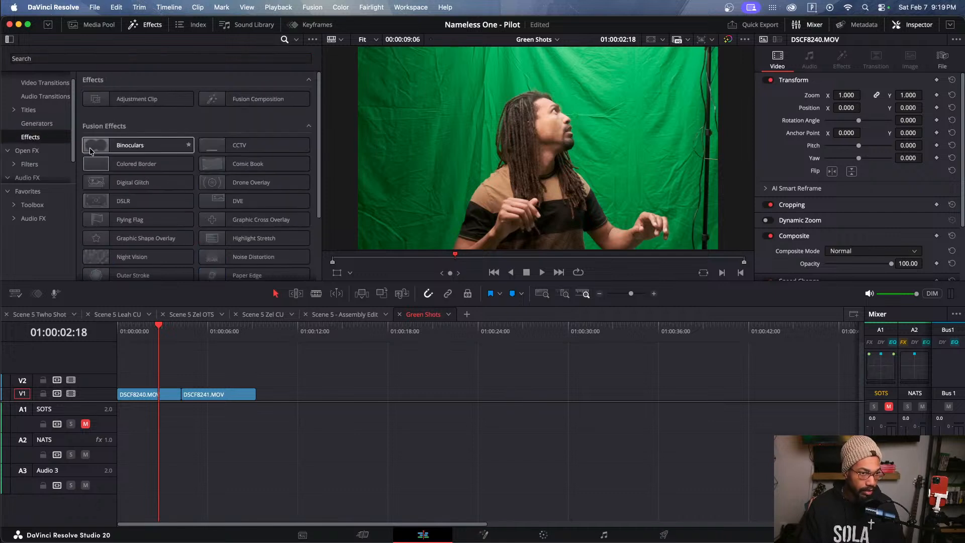
{"action": "scroll", "coordinate": [111, 171], "scroll_direction": "down", "scroll_amount": 5}
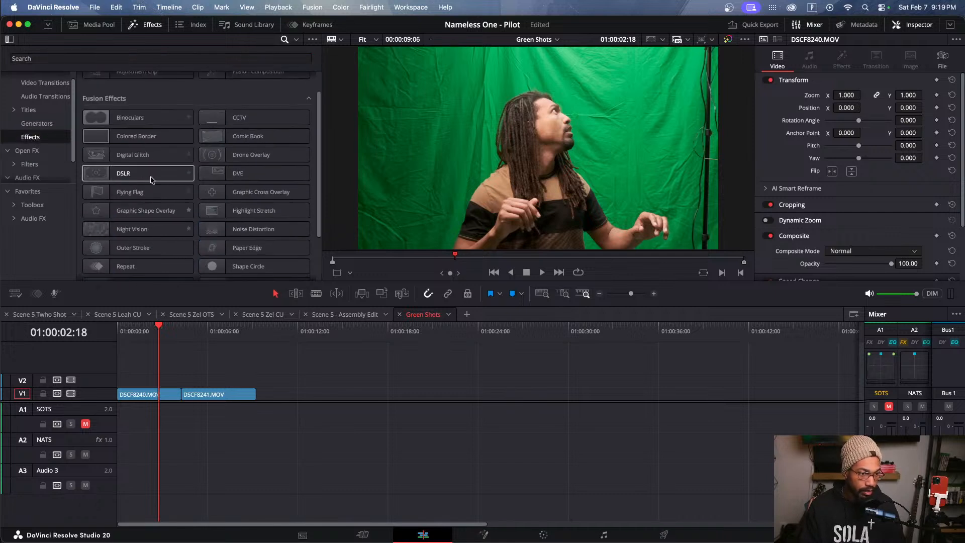
{"action": "left_click", "coordinate": [28, 151]}
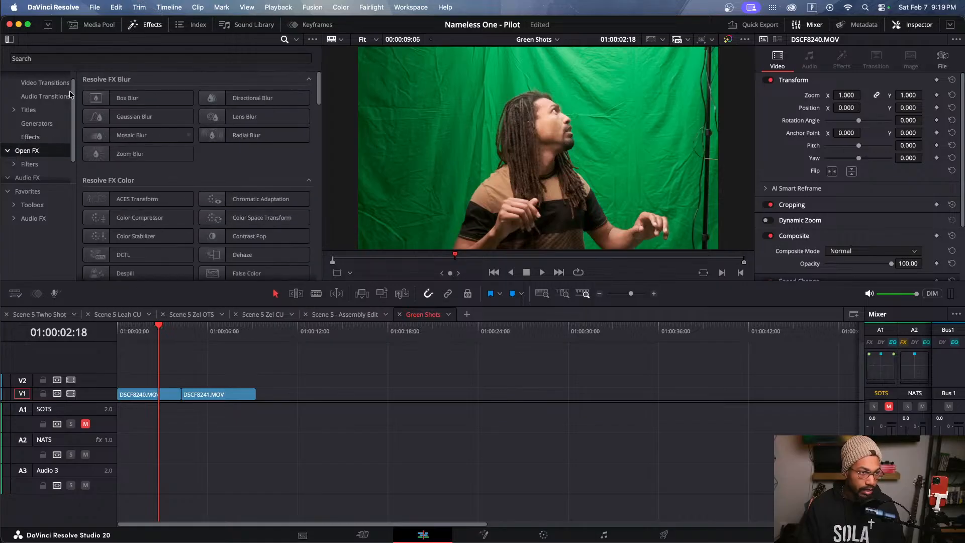
{"action": "left_click", "coordinate": [64, 58]}
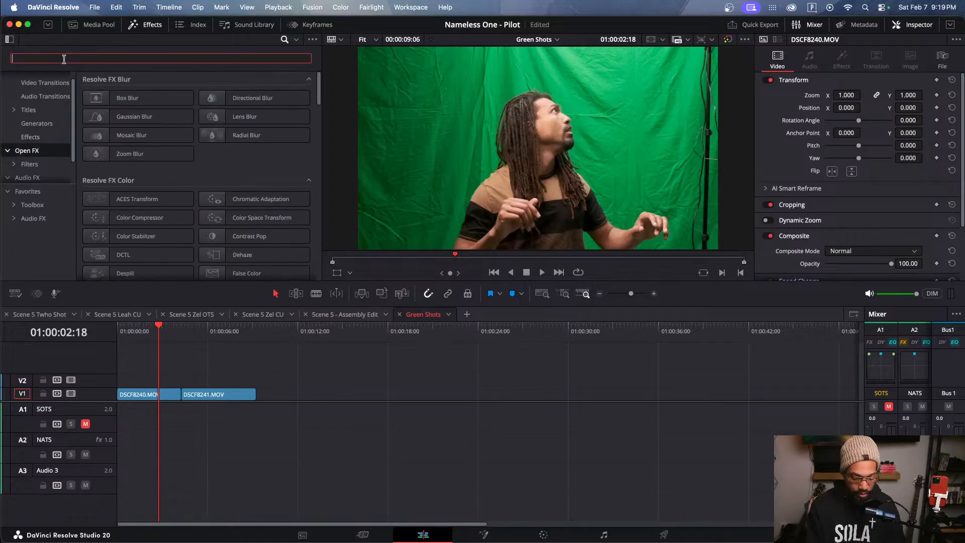
{"action": "type", "text": "3d"}
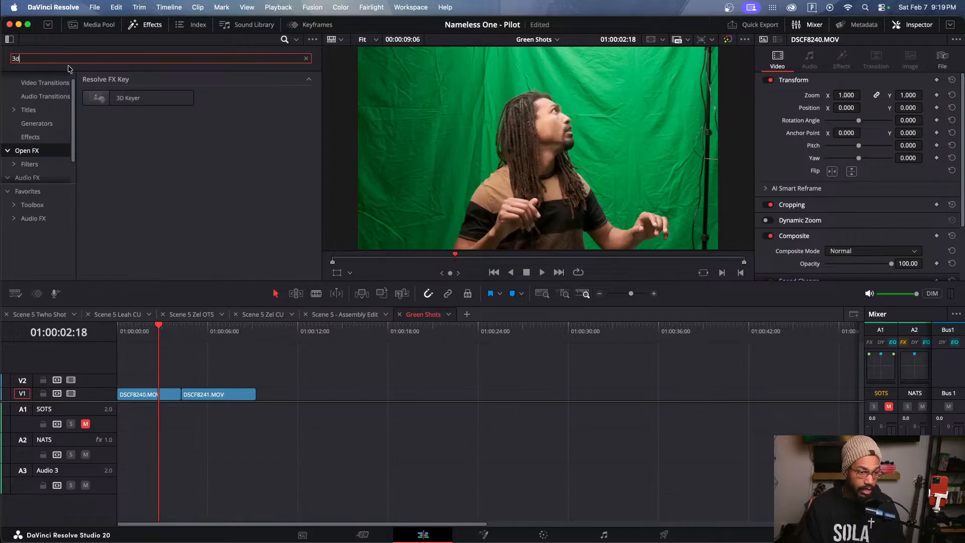
Step: Apply the 3D Keyer effect to both DSCF8240.MOV and DSCF8241.MOV on the Green Shots timeline
{"action": "left_click_drag", "start_coordinate": [193, 367], "coordinate": [157, 407]}
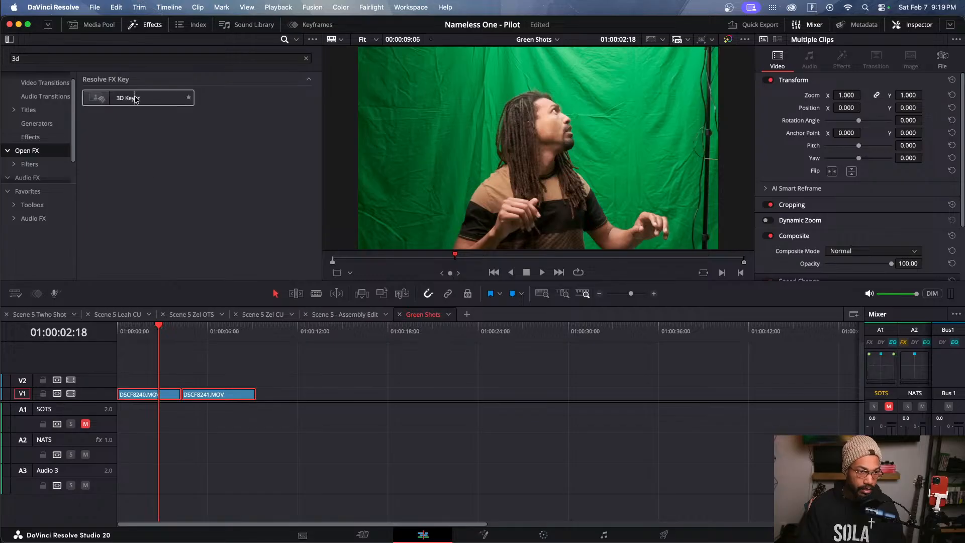
{"action": "left_click_drag", "start_coordinate": [133, 99], "coordinate": [152, 395]}
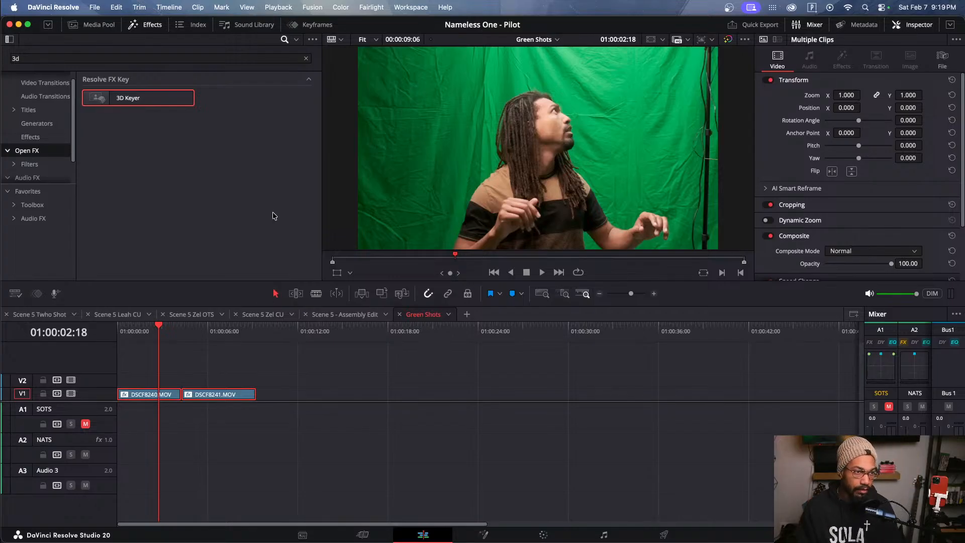
{"action": "left_click", "coordinate": [55, 62]}
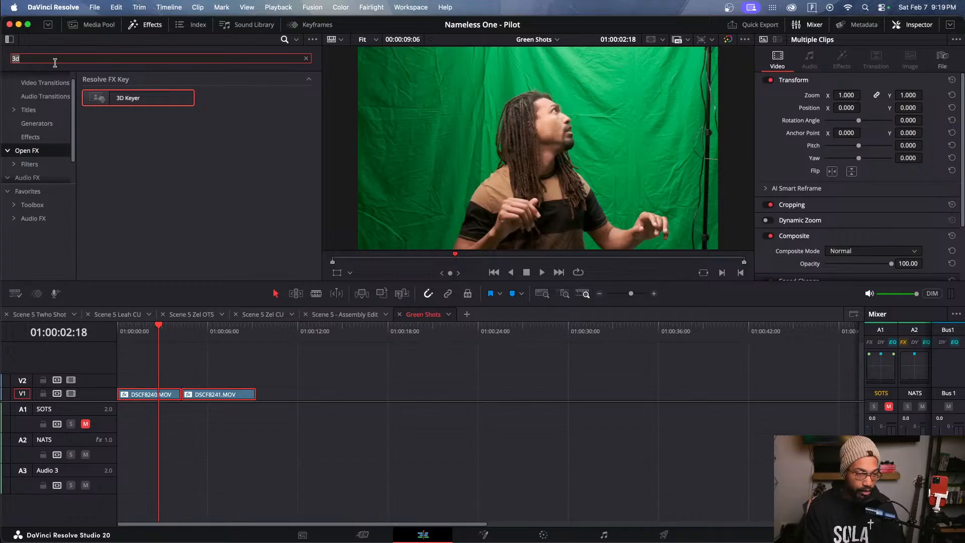
{"action": "left_click", "coordinate": [147, 168]}
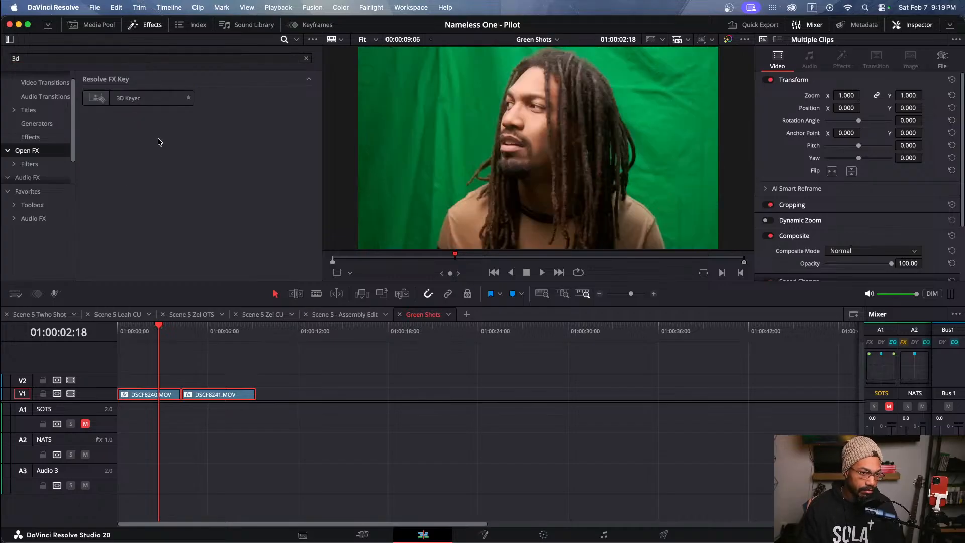
{"action": "left_click_drag", "start_coordinate": [128, 101], "coordinate": [171, 398]}
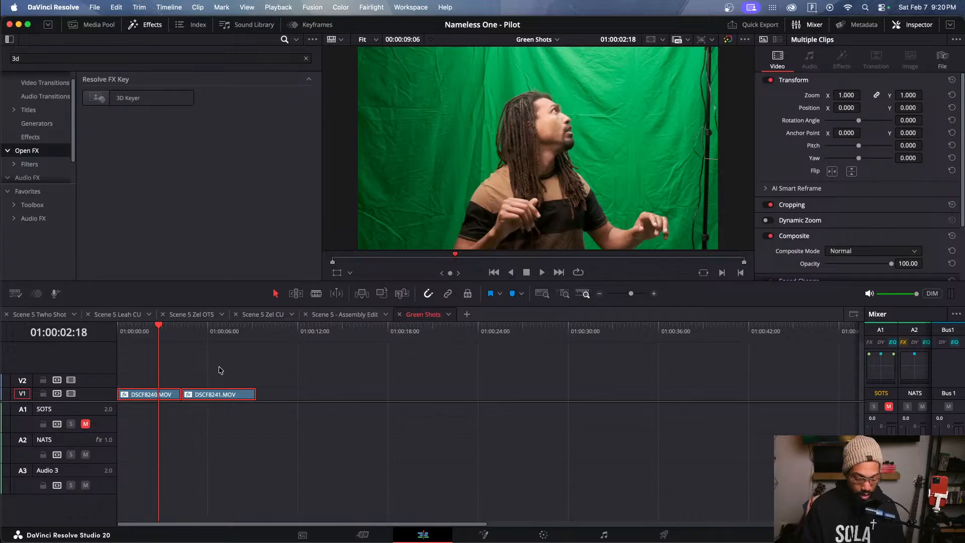
Step: Park the playhead at 01:00:01:17, select only DSCF8240.MOV and show its 3D Keyer settings
{"action": "left_click", "coordinate": [164, 346]}
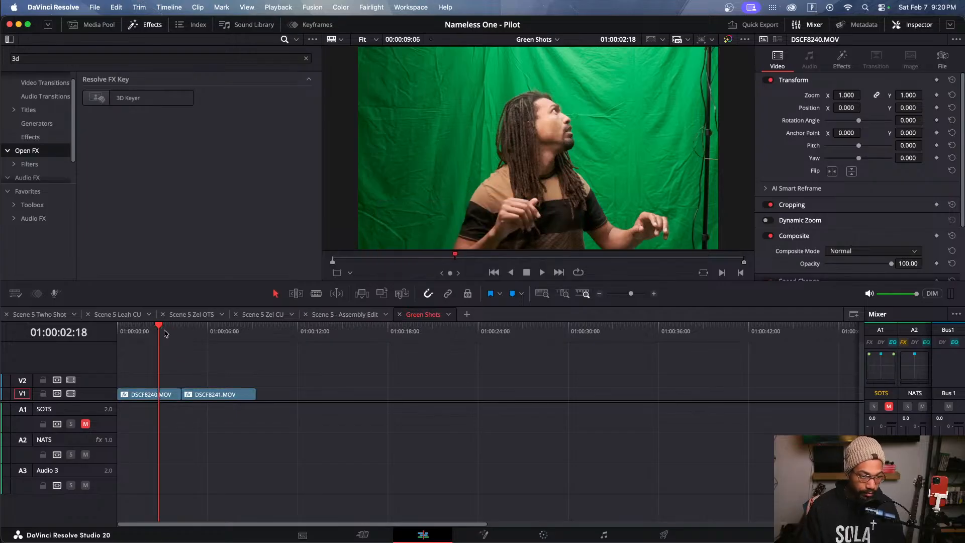
{"action": "mouse_move", "coordinate": [166, 334]}
{"action": "left_mouse_down"}
{"action": "mouse_move", "coordinate": [223, 337]}
{"action": "mouse_move", "coordinate": [157, 336]}
{"action": "left_mouse_up"}
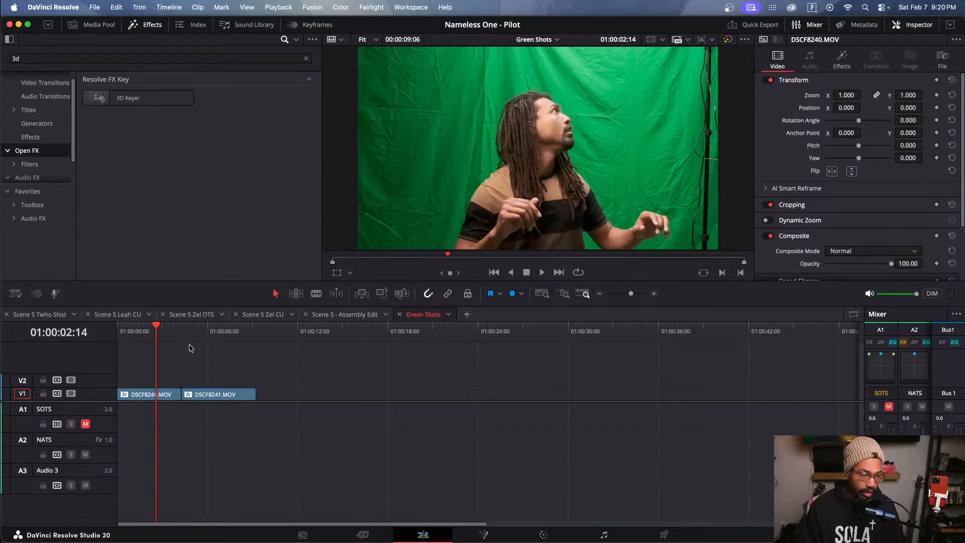
{"action": "key", "text": "space"}
{"action": "key", "text": "shift+Left"}
{"action": "left_click", "coordinate": [160, 398]}
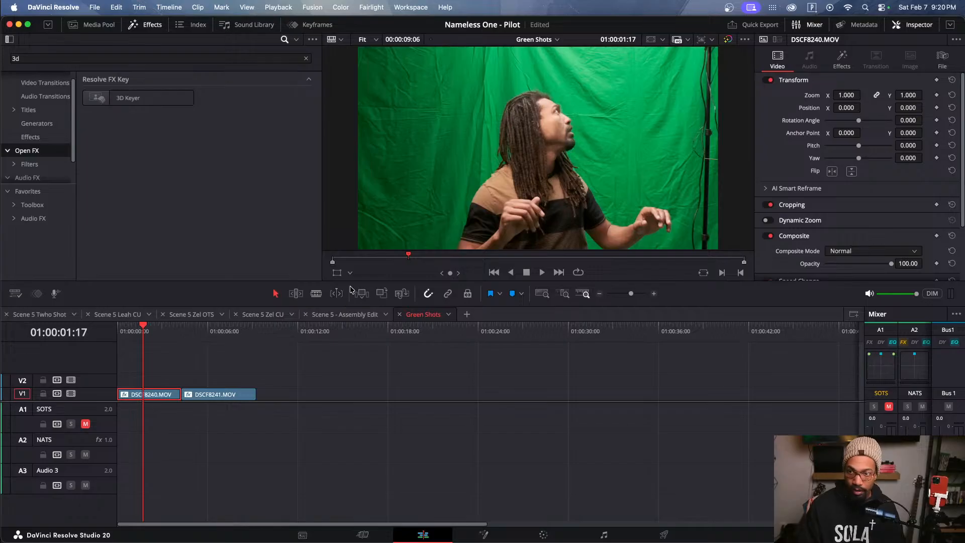
{"action": "left_click", "coordinate": [842, 64]}
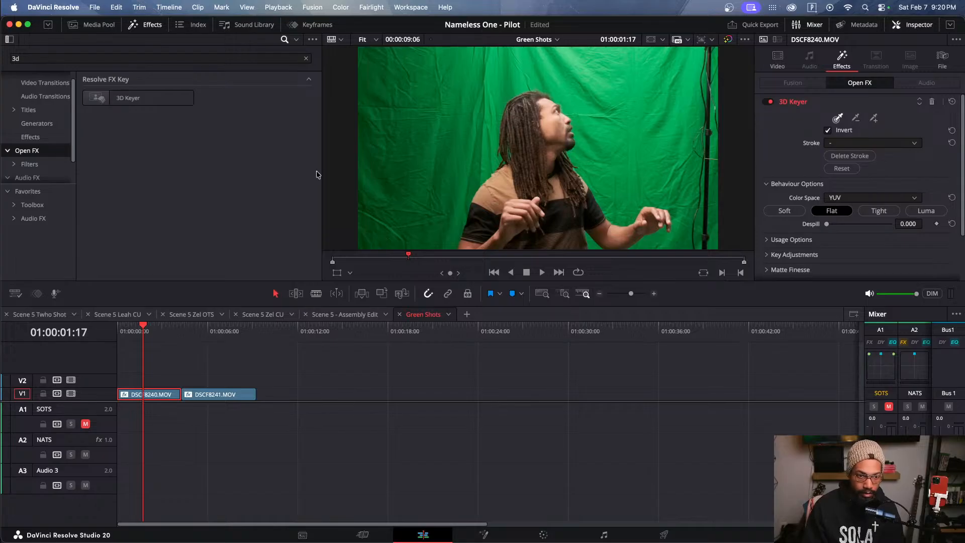
Step: Enable the Open FX Overlay at 01:00:02:12 and sample the green backdrop of DSCF8240.MOV with a 3D Keyer stroke
{"action": "left_click_drag", "start_coordinate": [317, 174], "coordinate": [308, 186]}
{"action": "left_click_drag", "start_coordinate": [144, 328], "coordinate": [155, 327]}
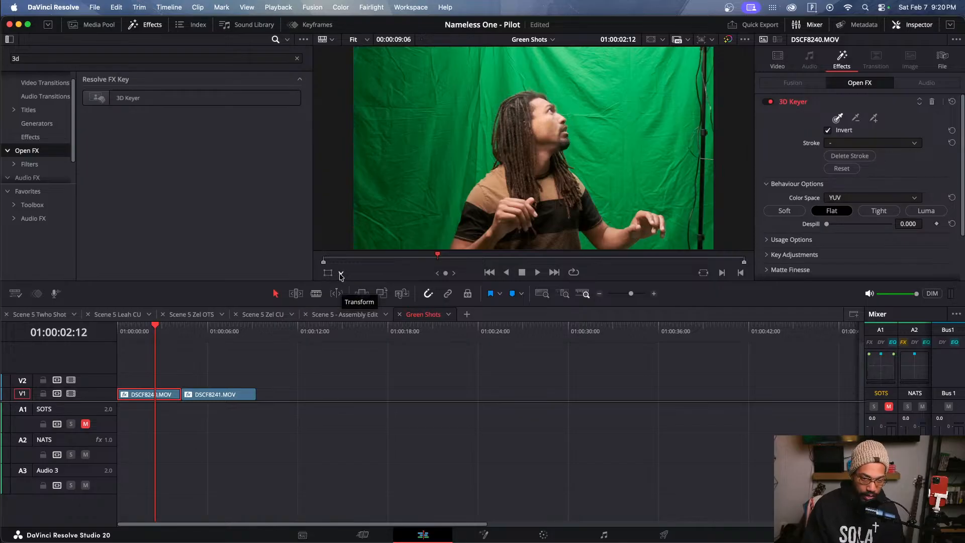
{"action": "left_click", "coordinate": [341, 275]}
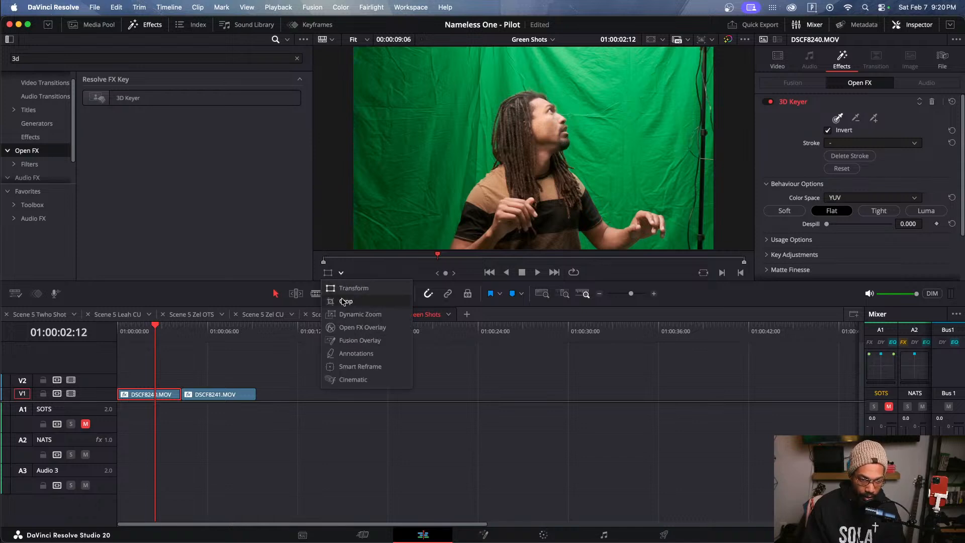
{"action": "left_click", "coordinate": [350, 328]}
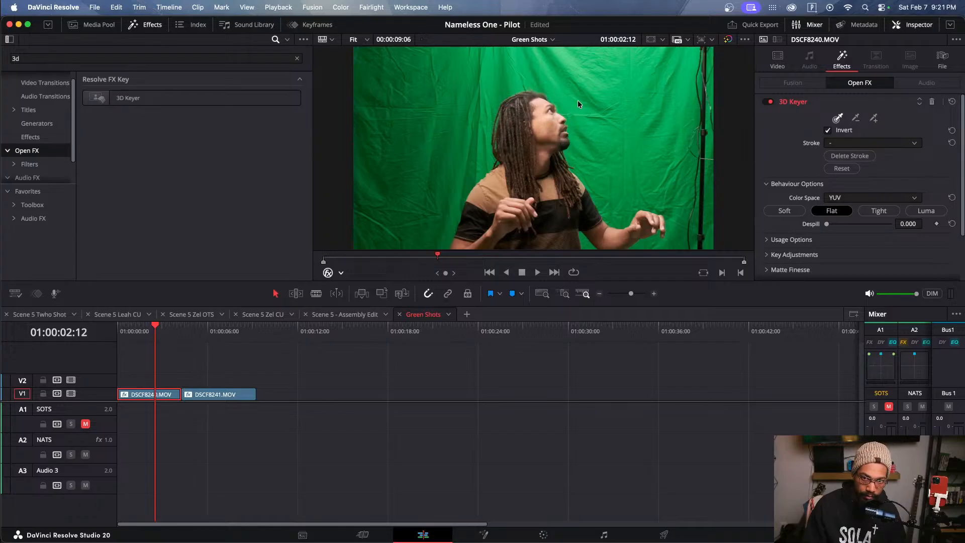
{"action": "left_click", "coordinate": [839, 119]}
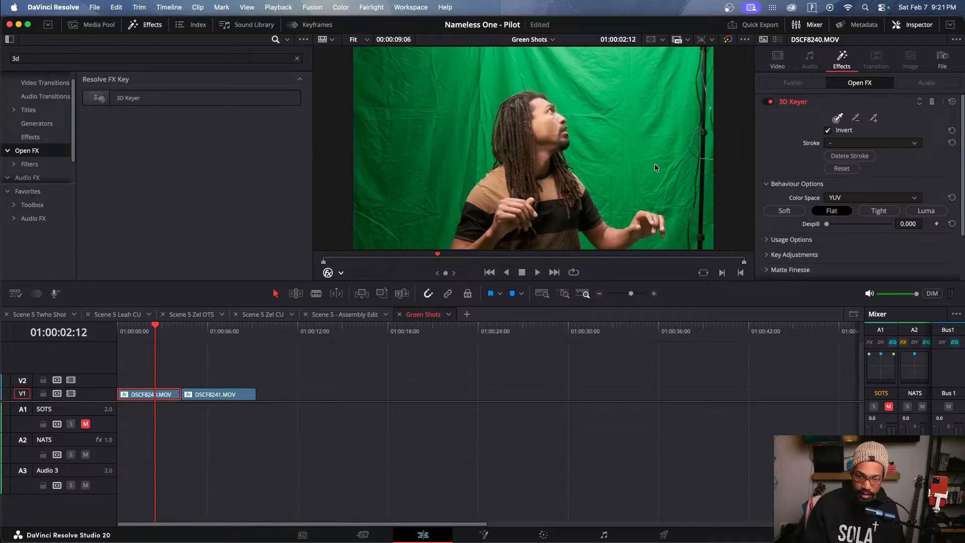
{"action": "mouse_move", "coordinate": [662, 175]}
{"action": "left_mouse_down"}
{"action": "mouse_move", "coordinate": [623, 98]}
{"action": "mouse_move", "coordinate": [588, 74]}
{"action": "mouse_move", "coordinate": [547, 67]}
{"action": "mouse_move", "coordinate": [472, 64]}
{"action": "mouse_move", "coordinate": [414, 78]}
{"action": "mouse_move", "coordinate": [381, 156]}
{"action": "left_mouse_up"}
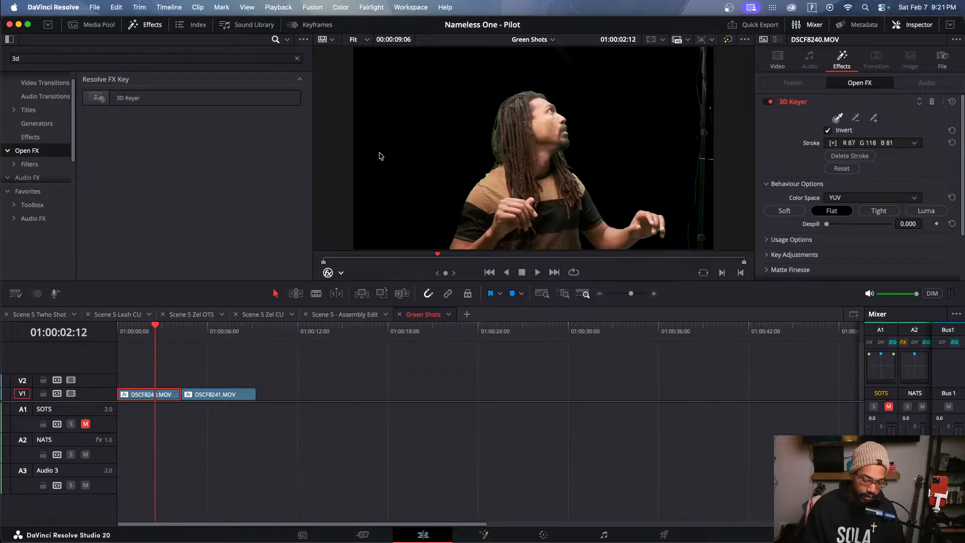
Step: Check the hair edges at 01:00:02:09 and set the 3D Keyer's Despill to 1.000 for DSCF8240.MOV
{"action": "mouse_move", "coordinate": [155, 330]}
{"action": "left_mouse_down"}
{"action": "mouse_move", "coordinate": [125, 334]}
{"action": "mouse_move", "coordinate": [170, 330]}
{"action": "mouse_move", "coordinate": [153, 334]}
{"action": "left_mouse_up"}
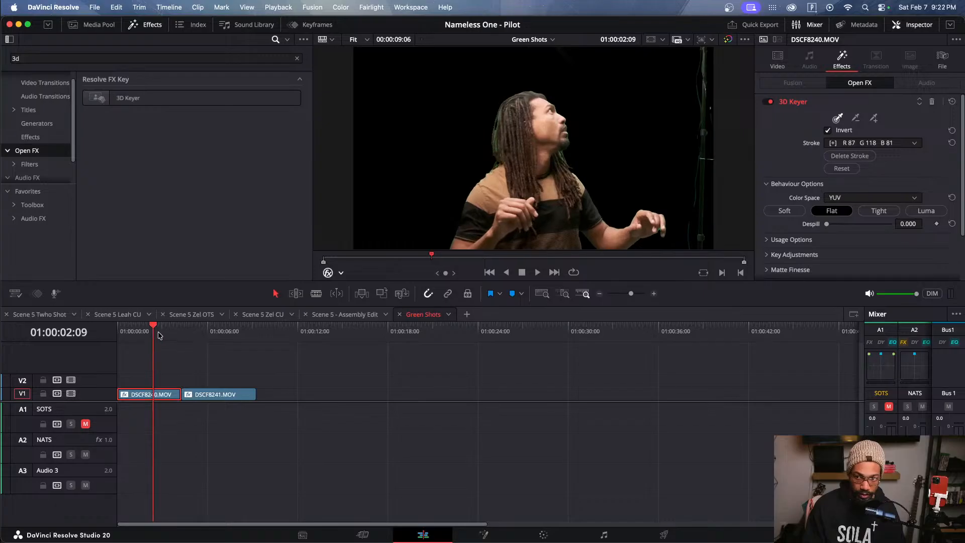
{"action": "scroll", "coordinate": [507, 132], "scroll_direction": "up", "scroll_amount": 5}
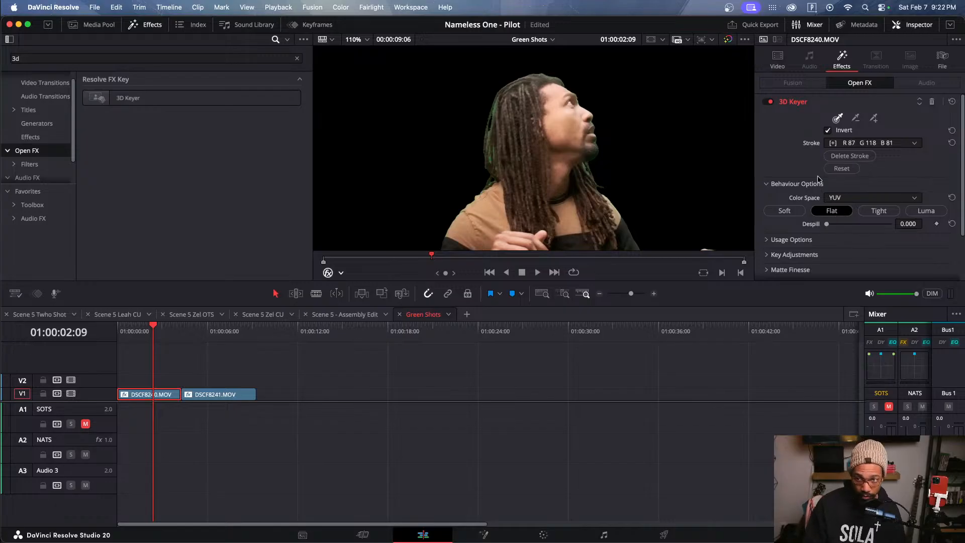
{"action": "scroll", "coordinate": [798, 182], "scroll_direction": "down", "scroll_amount": 2}
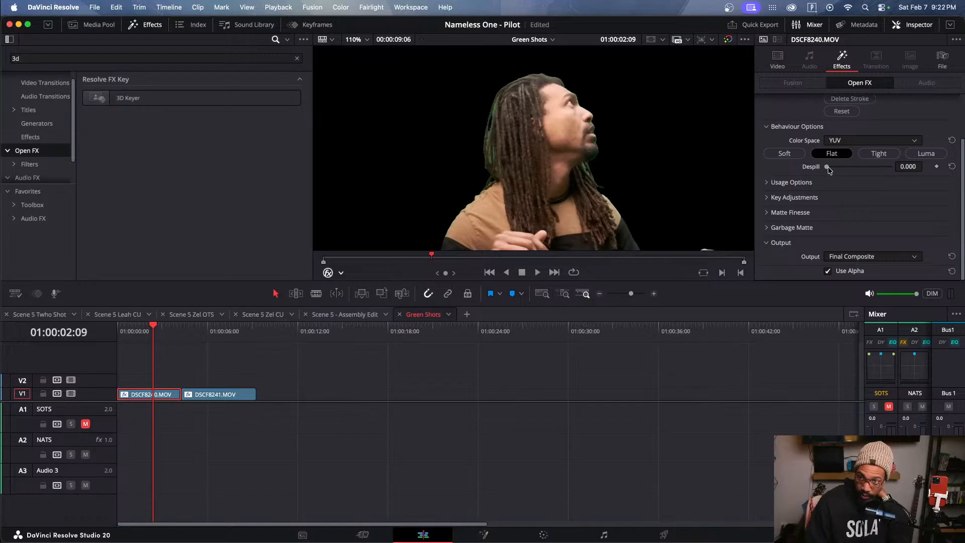
{"action": "left_click_drag", "start_coordinate": [830, 170], "coordinate": [885, 169]}
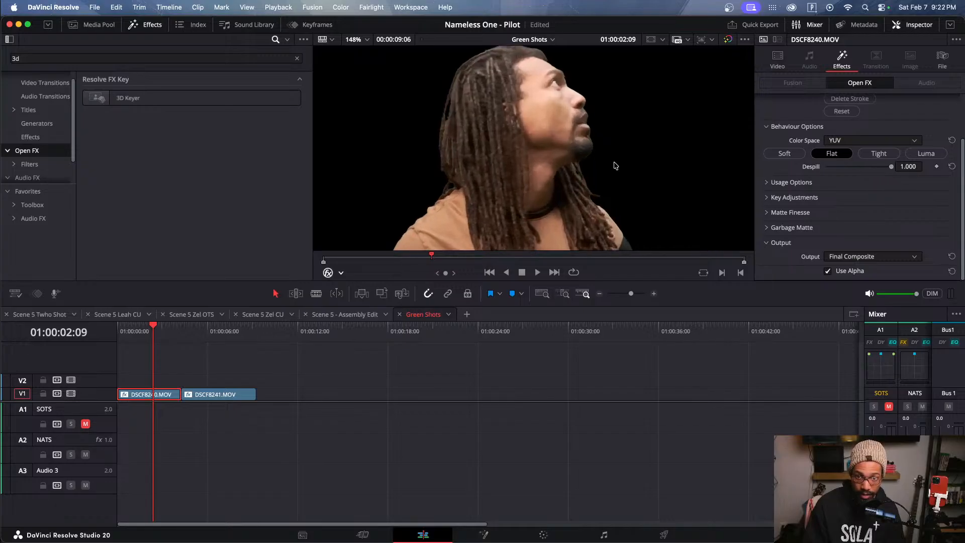
Step: Play through the keyed DSCF8240.MOV take at different viewer magnifications to check the key in motion
{"action": "scroll", "coordinate": [603, 151], "scroll_direction": "down", "scroll_amount": 3}
{"action": "scroll", "coordinate": [601, 147], "scroll_direction": "down", "scroll_amount": 2}
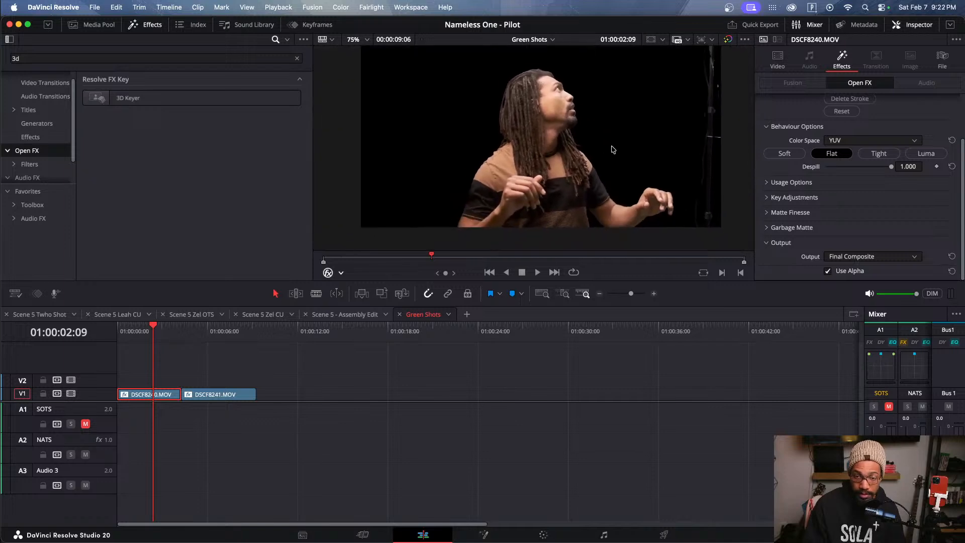
{"action": "scroll", "coordinate": [578, 146], "scroll_direction": "down", "scroll_amount": 4}
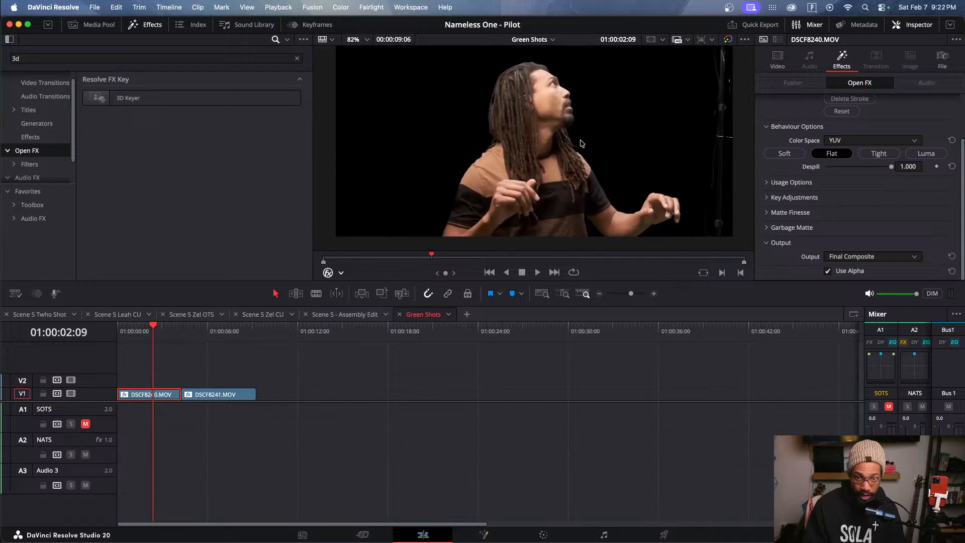
{"action": "key", "text": "space"}
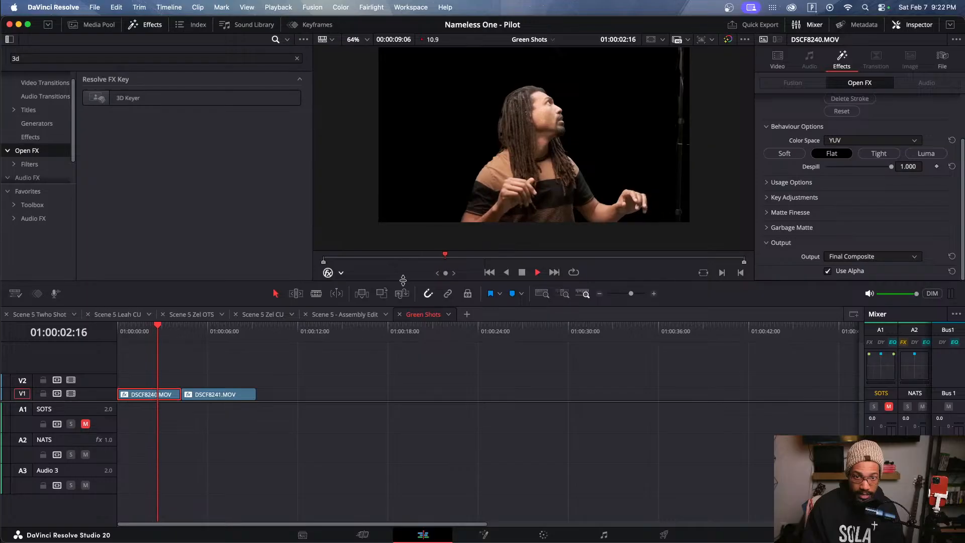
{"action": "key", "text": "space"}
{"action": "left_click_drag", "start_coordinate": [159, 343], "coordinate": [131, 343]}
{"action": "key", "text": "space"}
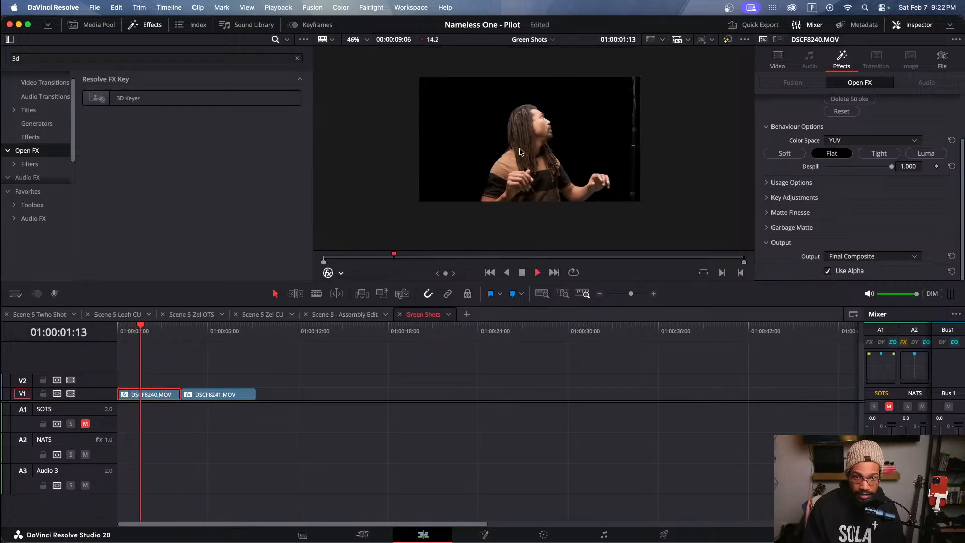
{"action": "scroll", "coordinate": [514, 157], "scroll_direction": "up", "scroll_amount": 2}
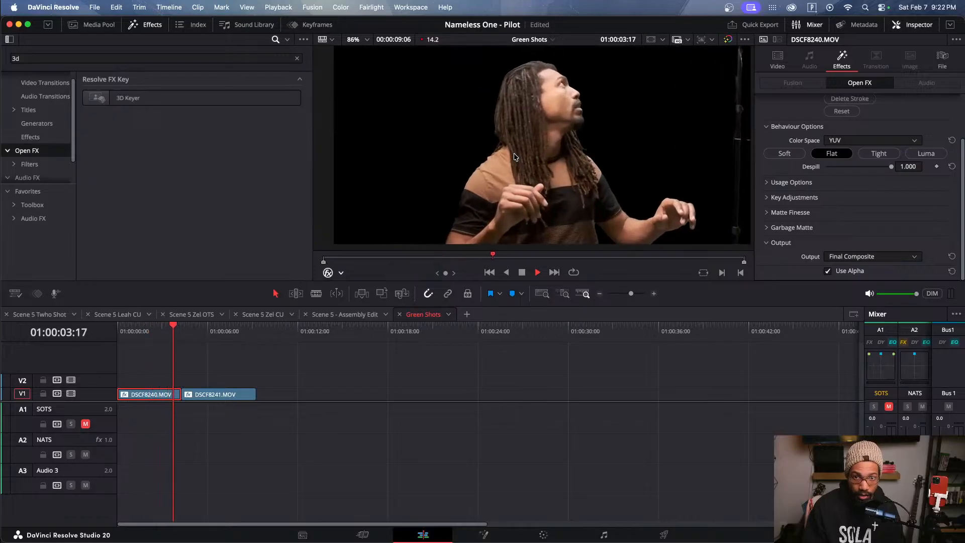
{"action": "key", "text": "space"}
{"action": "scroll", "coordinate": [508, 105], "scroll_direction": "up", "scroll_amount": 3}
{"action": "scroll", "coordinate": [508, 106], "scroll_direction": "down", "scroll_amount": 2}
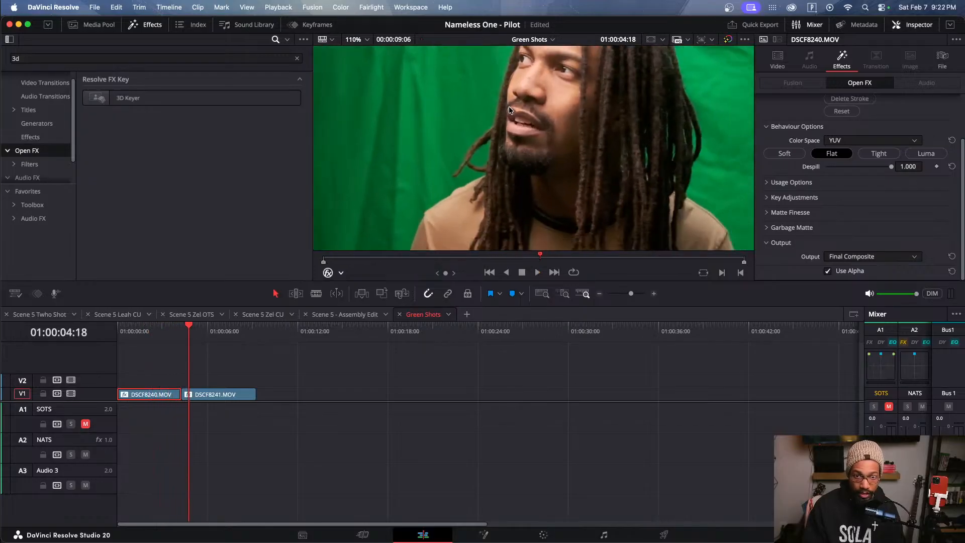
Step: Examine the keyed hair edges up close in DSCF8240.MOV, scrubbing from 01:00:02:08 to 01:00:02:20
{"action": "left_click_drag", "start_coordinate": [158, 336], "coordinate": [153, 336]}
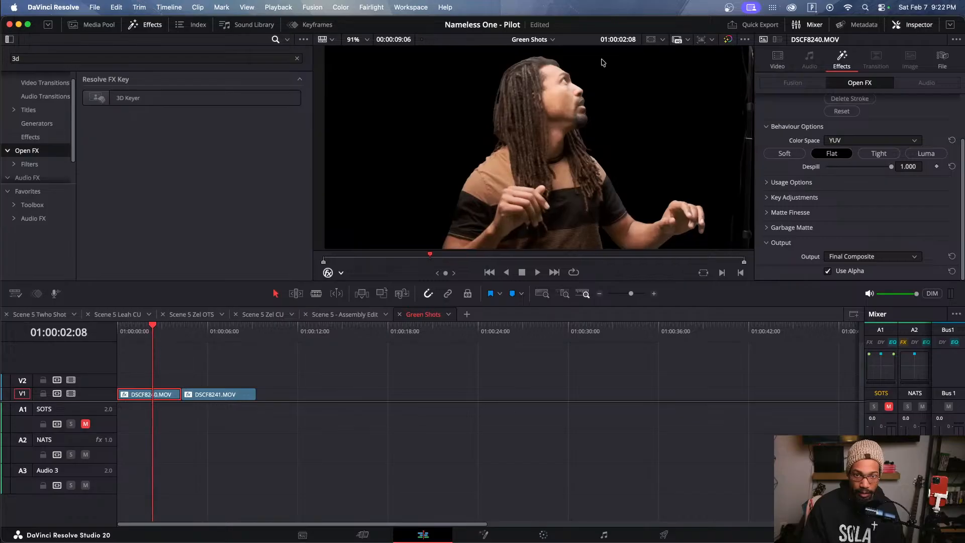
{"action": "scroll", "coordinate": [496, 145], "scroll_direction": "up", "scroll_amount": 6}
{"action": "scroll", "coordinate": [495, 145], "scroll_direction": "up", "scroll_amount": 2}
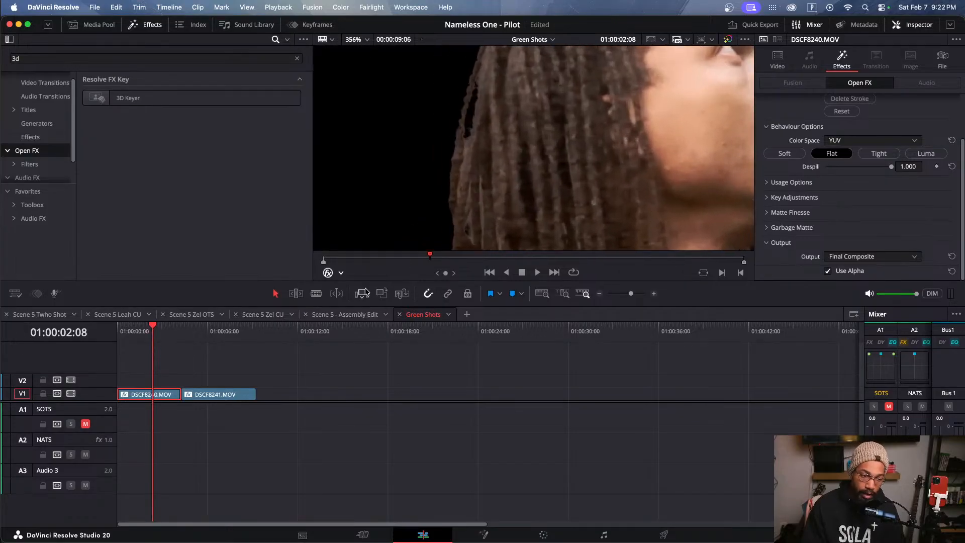
{"action": "left_click", "coordinate": [144, 336]}
{"action": "mouse_move", "coordinate": [143, 337]}
{"action": "left_mouse_down"}
{"action": "mouse_move", "coordinate": [129, 337]}
{"action": "mouse_move", "coordinate": [160, 340]}
{"action": "left_mouse_up"}
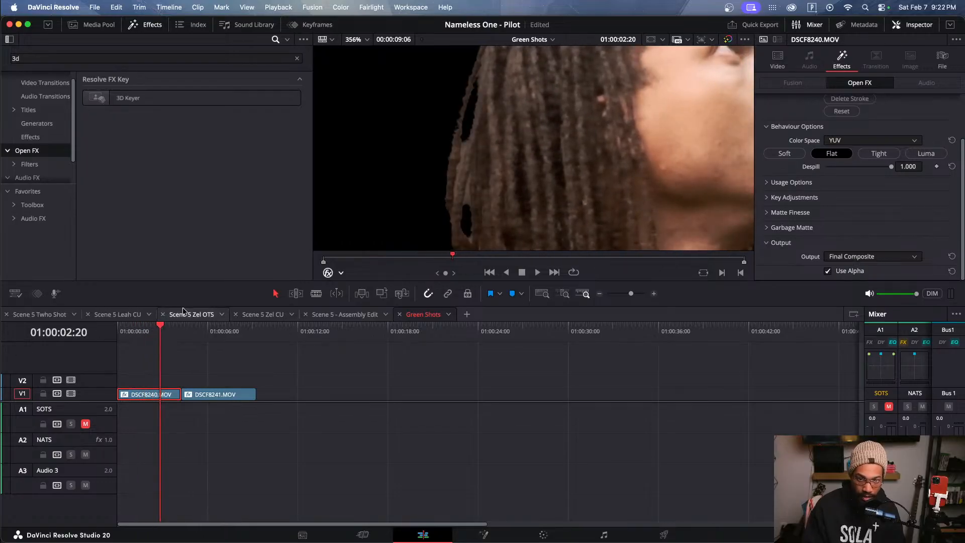
{"action": "scroll", "coordinate": [631, 122], "scroll_direction": "up", "scroll_amount": 1}
{"action": "scroll", "coordinate": [628, 139], "scroll_direction": "down", "scroll_amount": 1}
{"action": "scroll", "coordinate": [628, 139], "scroll_direction": "down", "scroll_amount": 3}
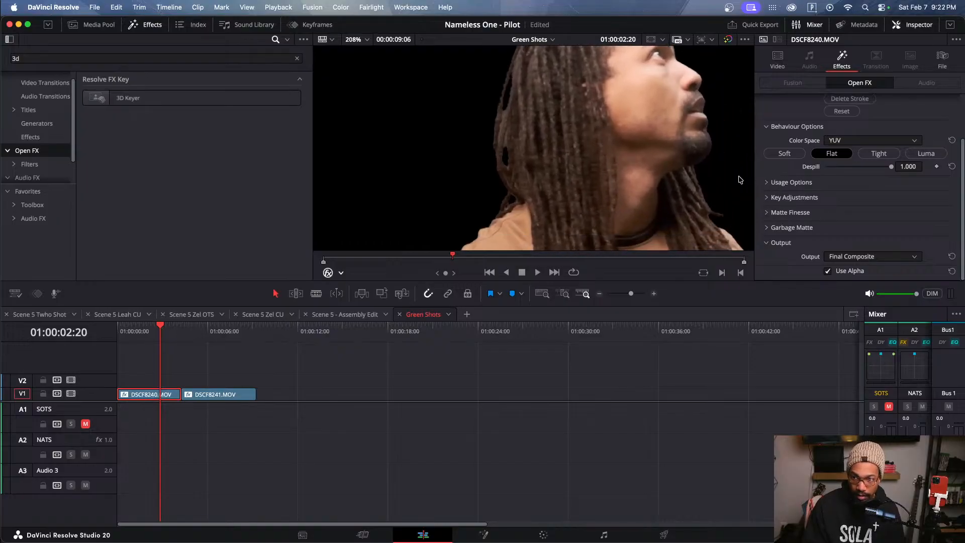
Step: Try a Chroma Tolerance of -9.7 in the 3D Keyer's Key Adjustments for DSCF8240.MOV and reset it
{"action": "scroll", "coordinate": [638, 176], "scroll_direction": "down", "scroll_amount": 1}
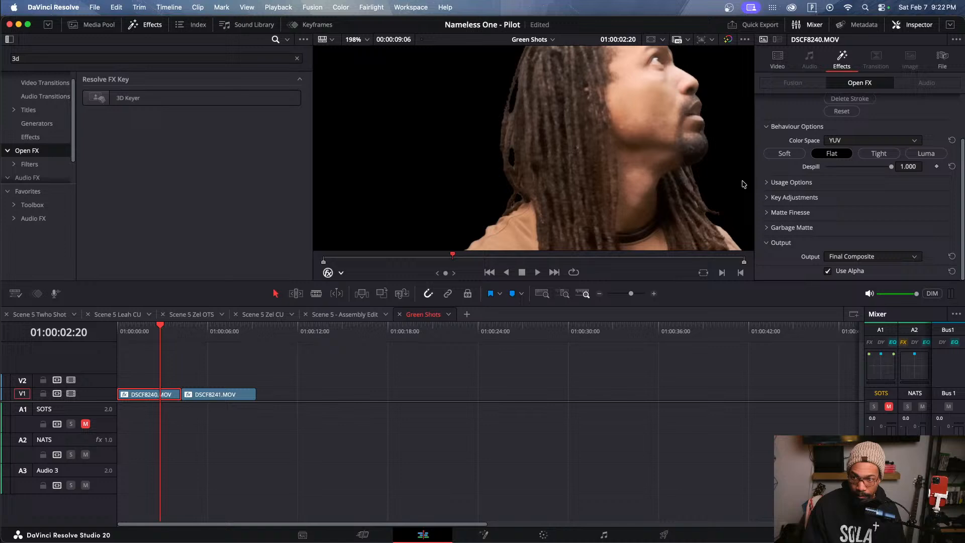
{"action": "left_click", "coordinate": [767, 183]}
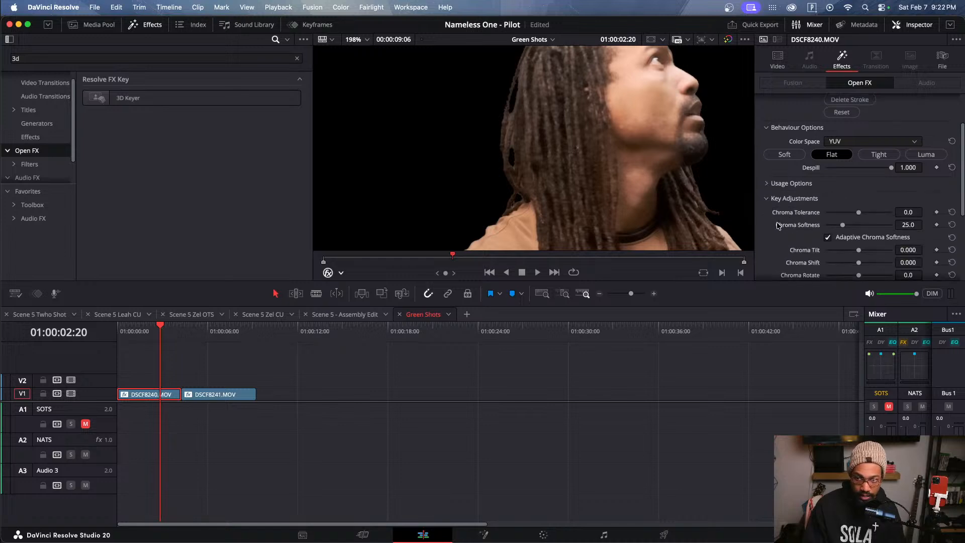
{"action": "scroll", "coordinate": [776, 225], "scroll_direction": "down", "scroll_amount": 1}
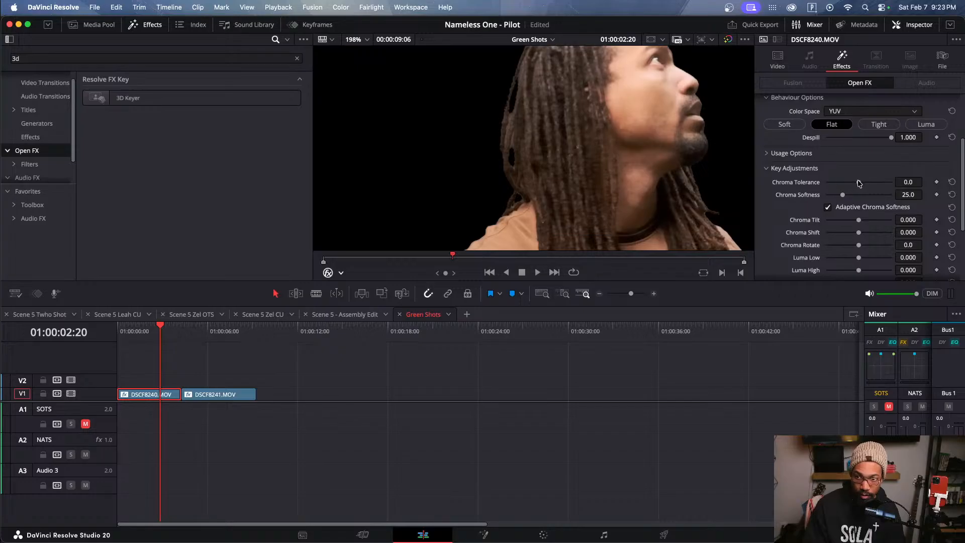
{"action": "mouse_move", "coordinate": [858, 183]}
{"action": "left_mouse_down"}
{"action": "mouse_move", "coordinate": [842, 184]}
{"action": "mouse_move", "coordinate": [853, 185]}
{"action": "left_mouse_up"}
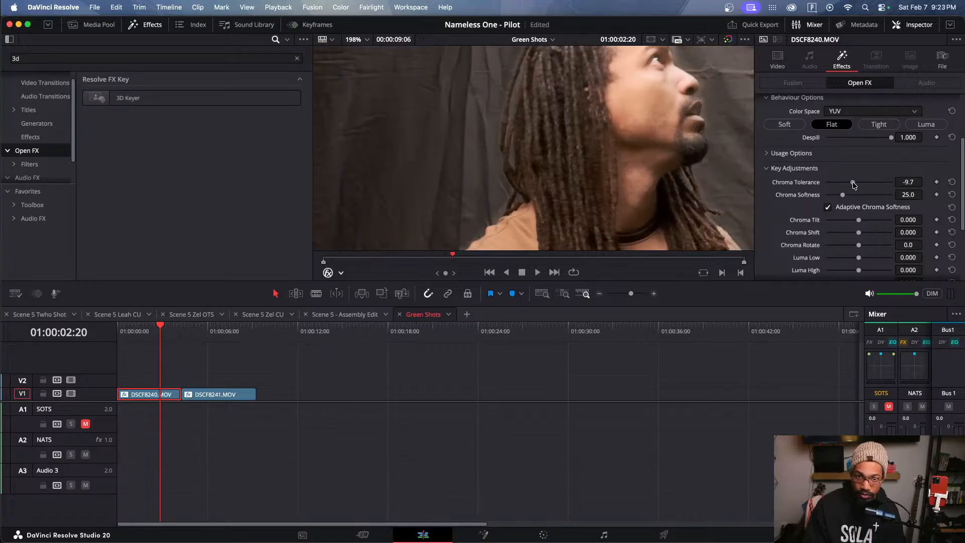
{"action": "double_click", "coordinate": [852, 183]}
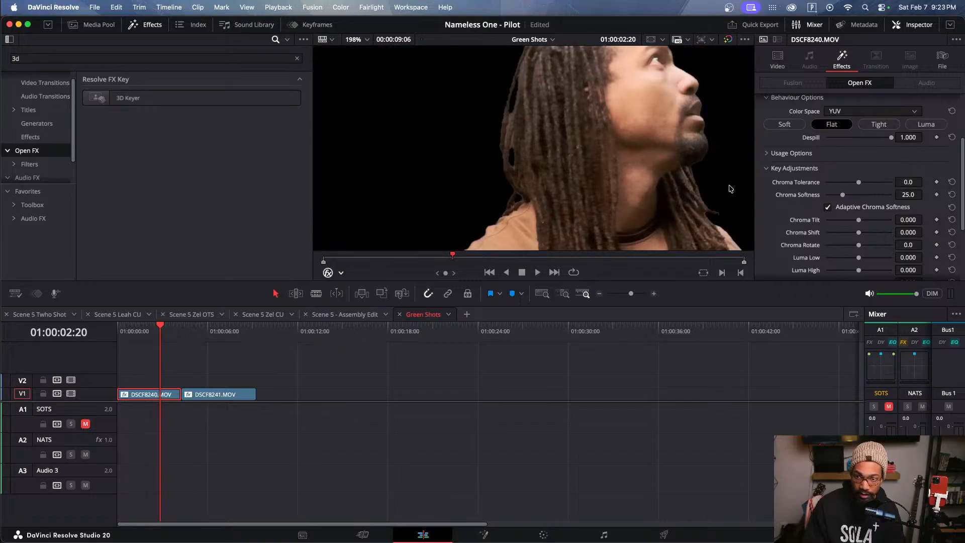
{"action": "scroll", "coordinate": [730, 189], "scroll_direction": "up", "scroll_amount": 2}
{"action": "scroll", "coordinate": [610, 173], "scroll_direction": "down", "scroll_amount": 6}
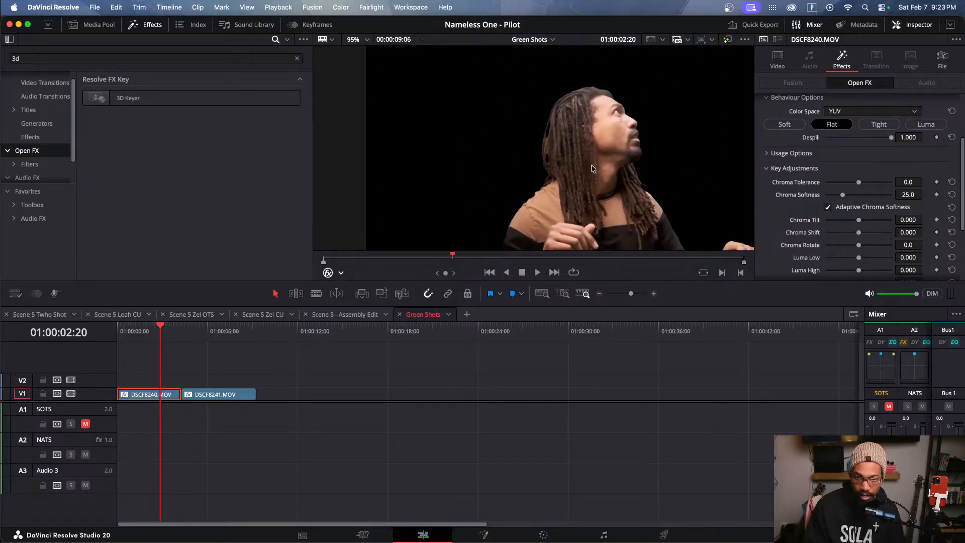
Step: Expand the 3D Keyer's Matte Finesse settings and set Pre Filter to 1.000, checking the hair edges
{"action": "scroll", "coordinate": [782, 233], "scroll_direction": "down", "scroll_amount": 5}
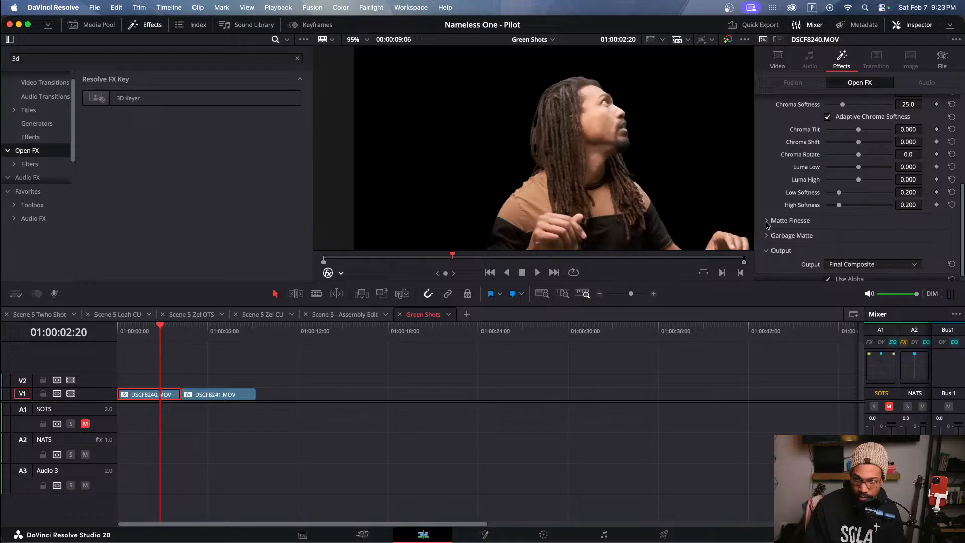
{"action": "left_click", "coordinate": [768, 221]}
{"action": "scroll", "coordinate": [769, 226], "scroll_direction": "down", "scroll_amount": 3}
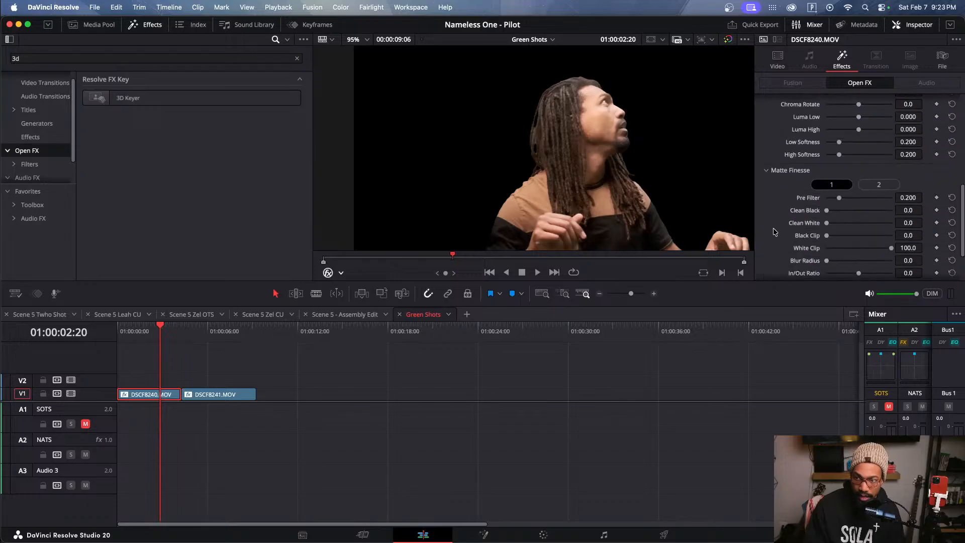
{"action": "scroll", "coordinate": [663, 173], "scroll_direction": "up", "scroll_amount": 3}
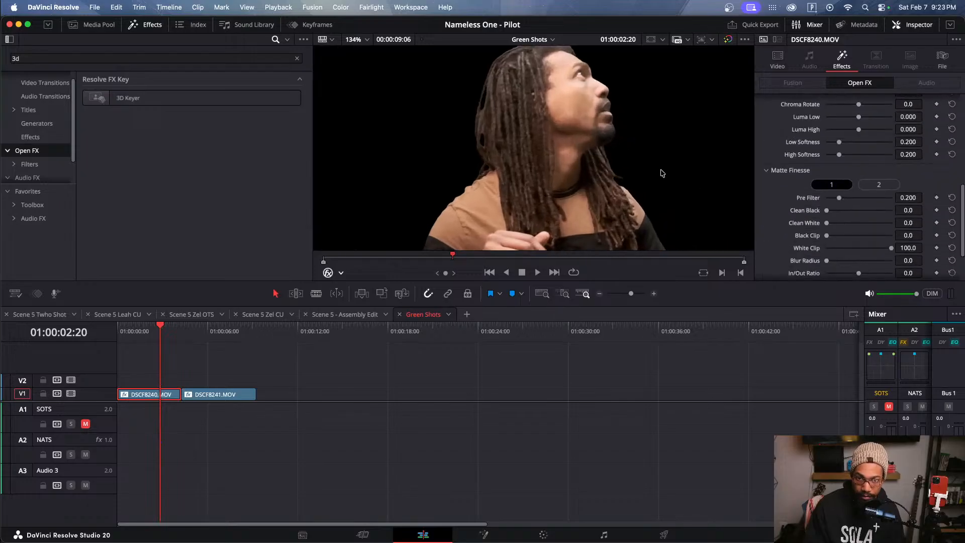
{"action": "scroll", "coordinate": [673, 183], "scroll_direction": "up", "scroll_amount": 2}
{"action": "left_click_drag", "start_coordinate": [841, 200], "coordinate": [893, 201]}
{"action": "scroll", "coordinate": [501, 107], "scroll_direction": "up", "scroll_amount": 2}
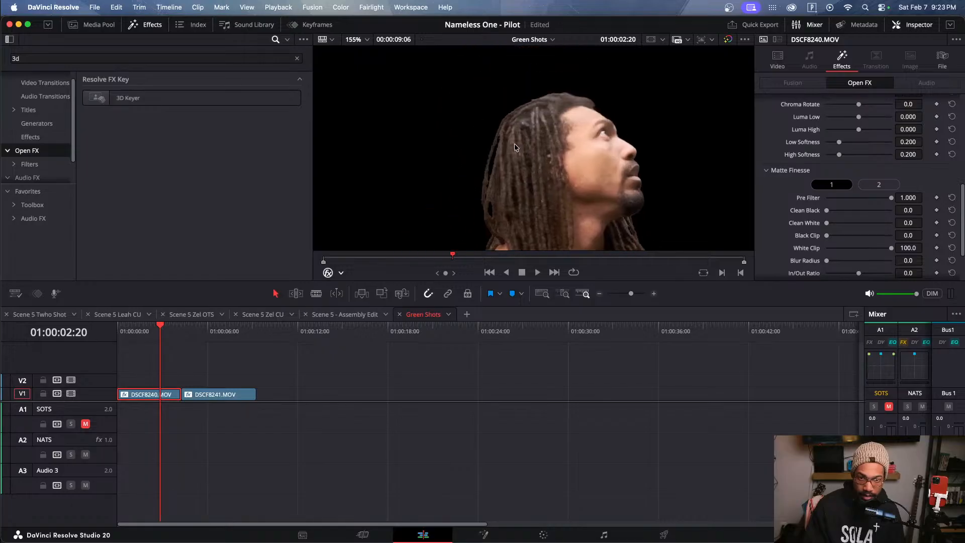
{"action": "scroll", "coordinate": [507, 190], "scroll_direction": "down", "scroll_amount": 2}
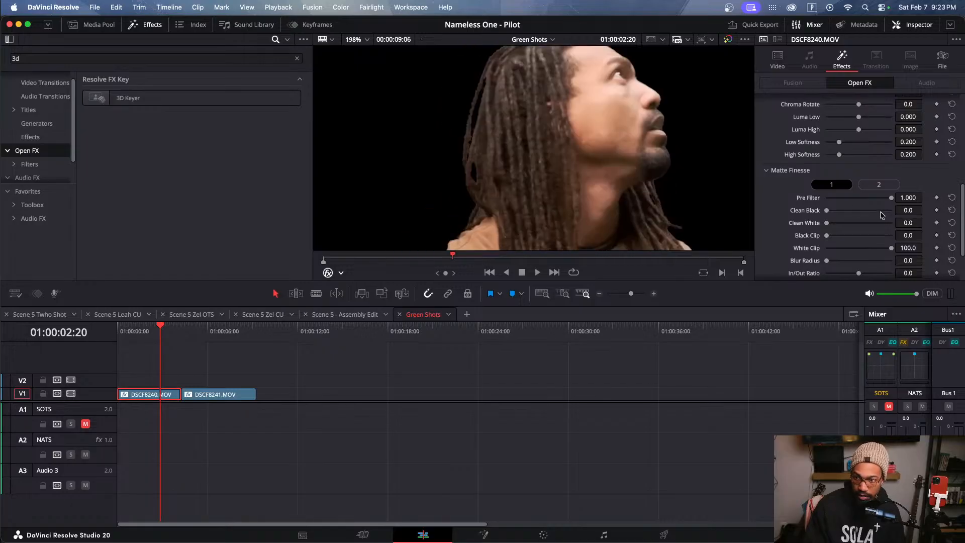
Step: Try Clean Black at 100.0 in Matte Finesse, inspect the hair and face, and reset the value
{"action": "left_click_drag", "start_coordinate": [826, 210], "coordinate": [892, 211]}
{"action": "scroll", "coordinate": [625, 165], "scroll_direction": "down", "scroll_amount": 2}
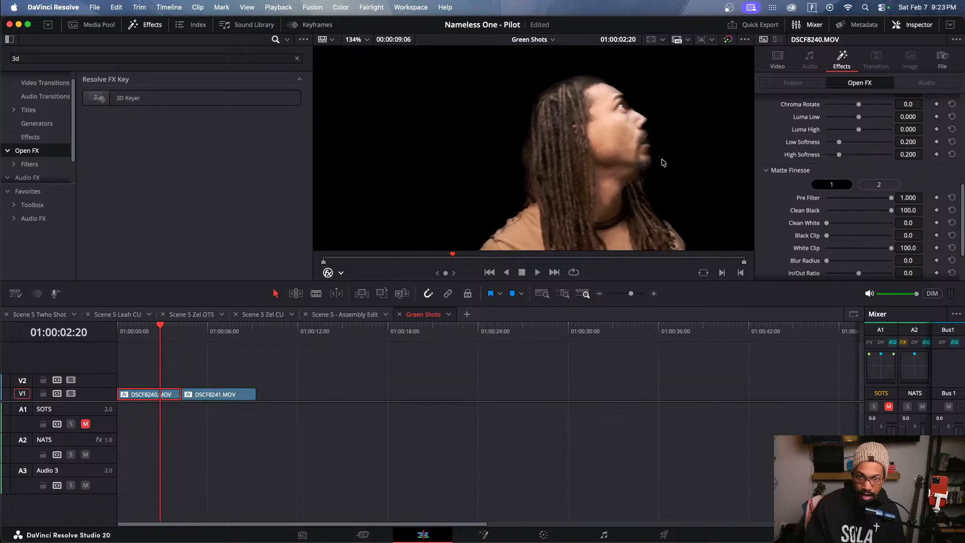
{"action": "scroll", "coordinate": [623, 160], "scroll_direction": "right", "scroll_amount": 2}
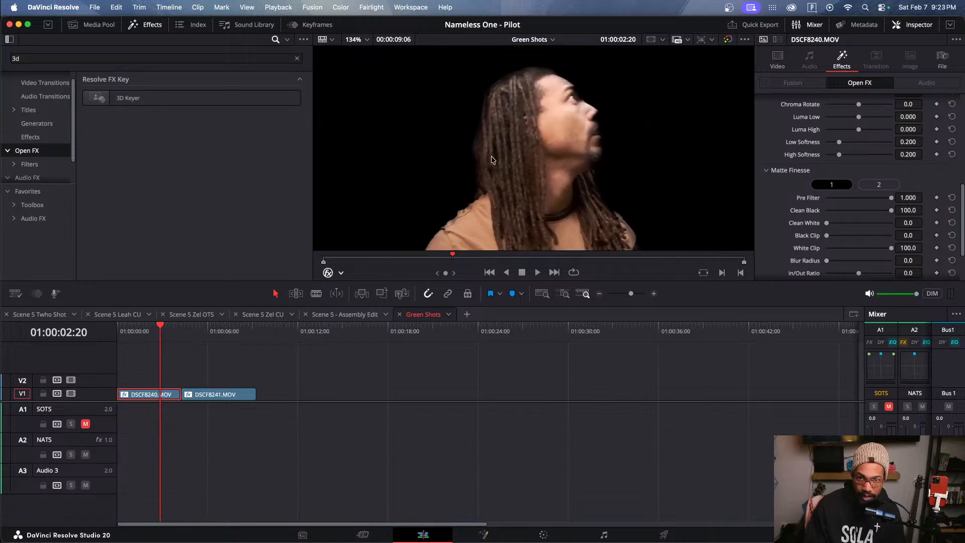
{"action": "scroll", "coordinate": [749, 207], "scroll_direction": "down", "scroll_amount": 1}
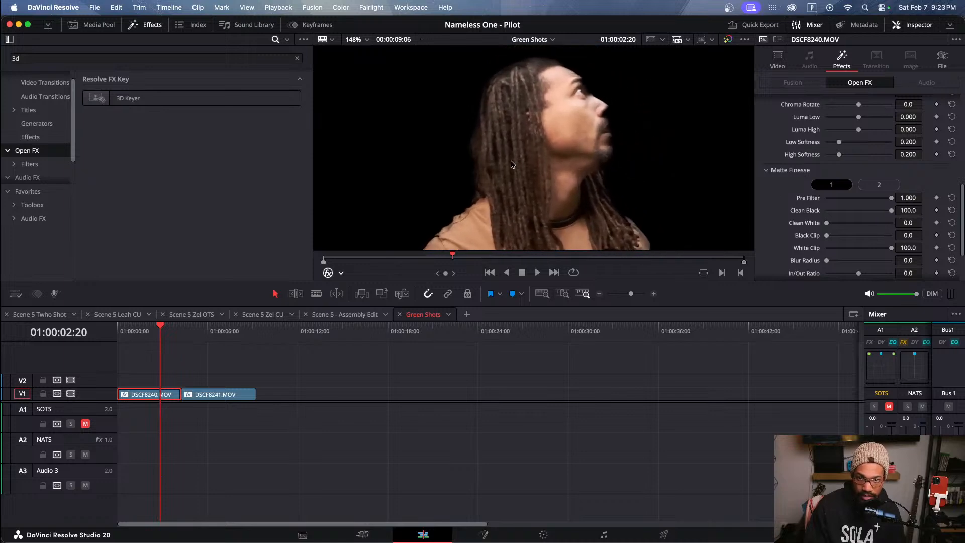
{"action": "double_click", "coordinate": [814, 212]}
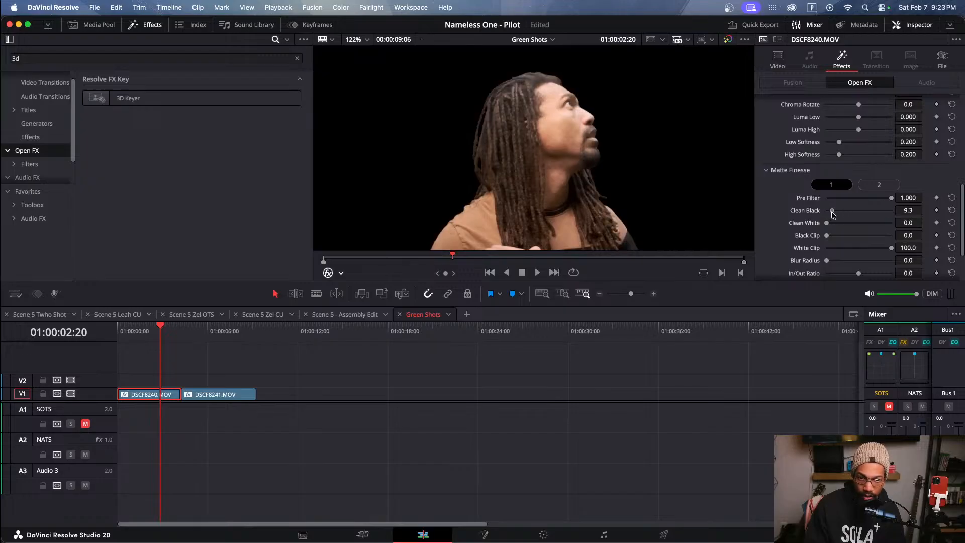
Step: Set Black Clip to 82.2 and Blur Radius to 19.4 in Matte Finesse, leaving Clean Black at 0.0
{"action": "left_click_drag", "start_coordinate": [830, 212], "coordinate": [905, 249]}
{"action": "double_click", "coordinate": [808, 212]}
{"action": "scroll", "coordinate": [829, 258], "scroll_direction": "down", "scroll_amount": 3}
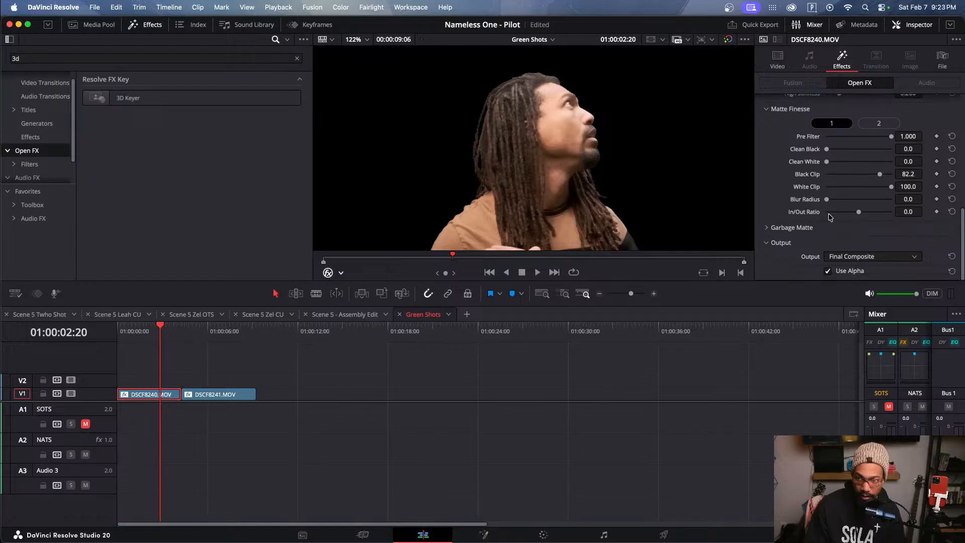
{"action": "left_click_drag", "start_coordinate": [827, 199], "coordinate": [830, 202]}
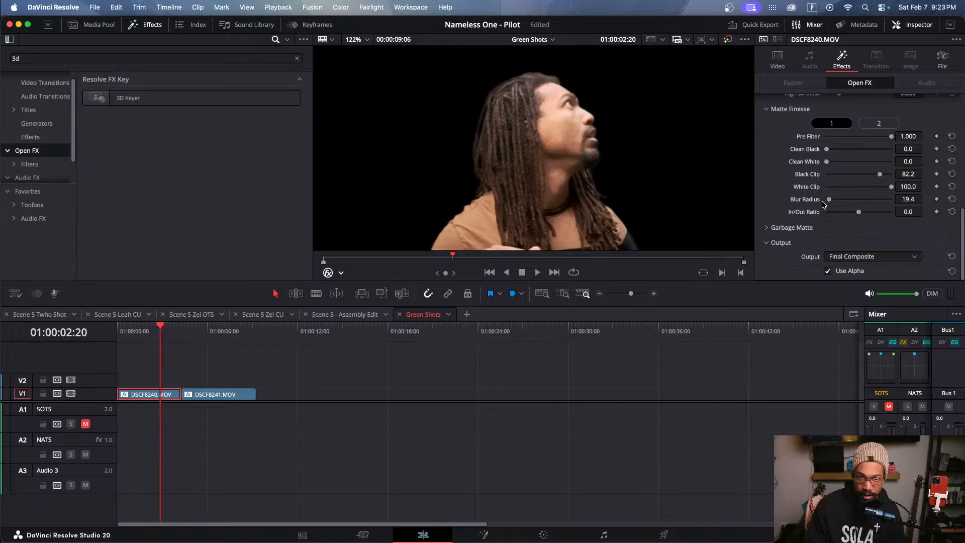
{"action": "scroll", "coordinate": [724, 199], "scroll_direction": "up", "scroll_amount": 2}
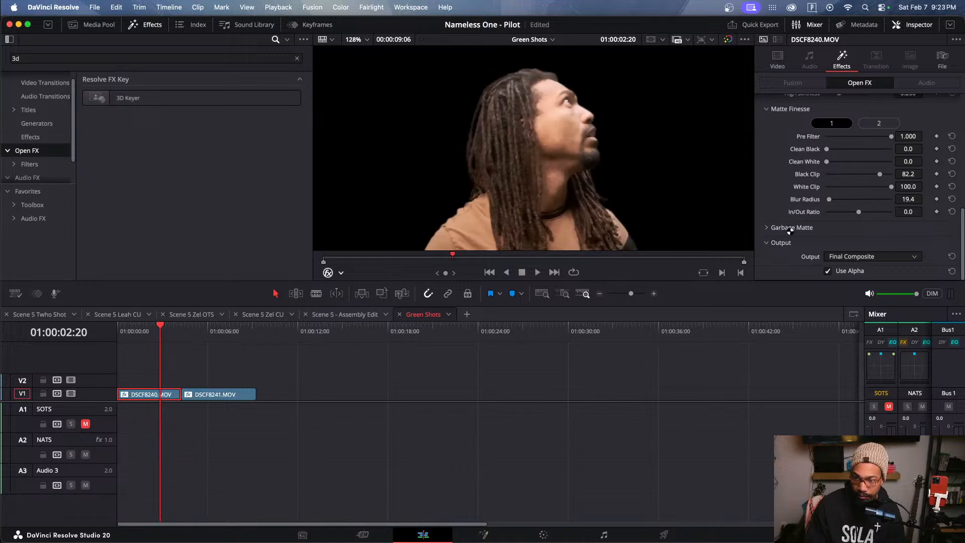
Step: Expand the Garbage Matte options and set Post Filter to 0.047 on the second page of Matte Finesse
{"action": "scroll", "coordinate": [776, 227], "scroll_direction": "up", "scroll_amount": 3}
{"action": "scroll", "coordinate": [774, 222], "scroll_direction": "down", "scroll_amount": 3}
{"action": "scroll", "coordinate": [773, 219], "scroll_direction": "up", "scroll_amount": 2}
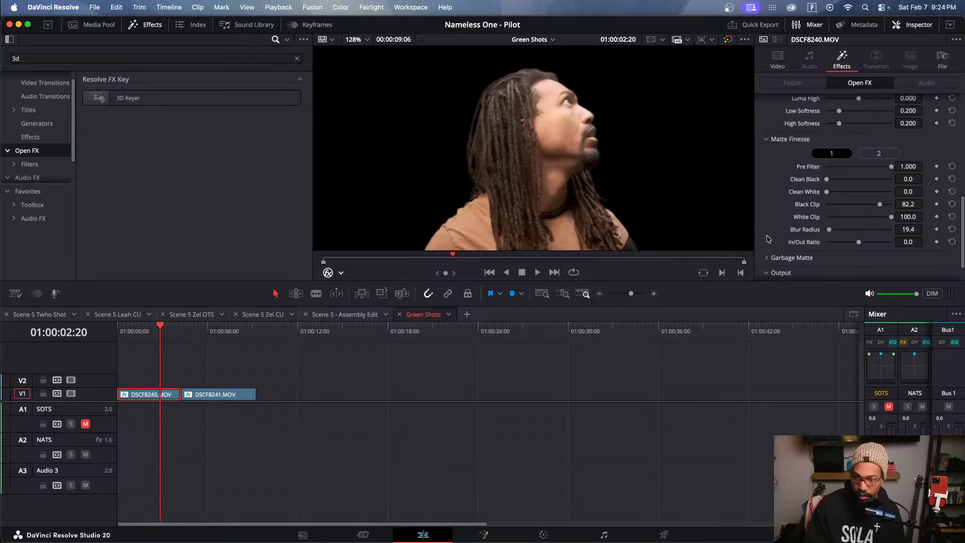
{"action": "left_click", "coordinate": [775, 257]}
{"action": "scroll", "coordinate": [778, 243], "scroll_direction": "down", "scroll_amount": 2}
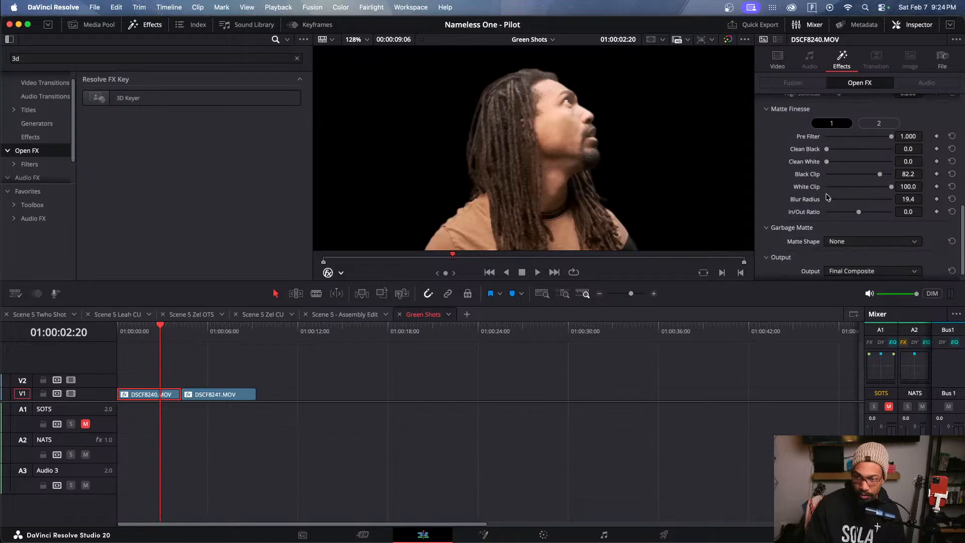
{"action": "left_click", "coordinate": [878, 123]}
{"action": "scroll", "coordinate": [777, 167], "scroll_direction": "up", "scroll_amount": 2}
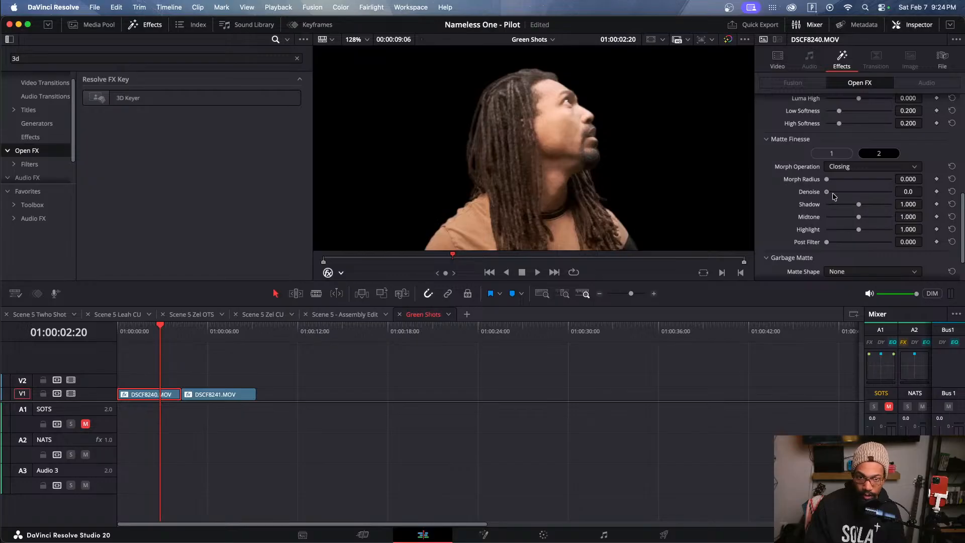
{"action": "left_click_drag", "start_coordinate": [832, 192], "coordinate": [824, 195]}
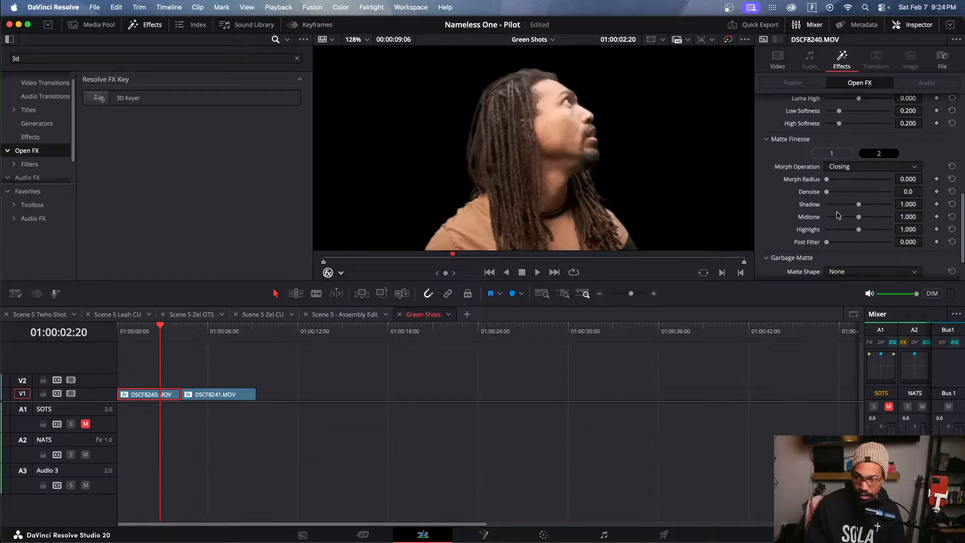
{"action": "left_click_drag", "start_coordinate": [826, 242], "coordinate": [830, 244]}
{"action": "left_click_drag", "start_coordinate": [837, 244], "coordinate": [830, 244]}
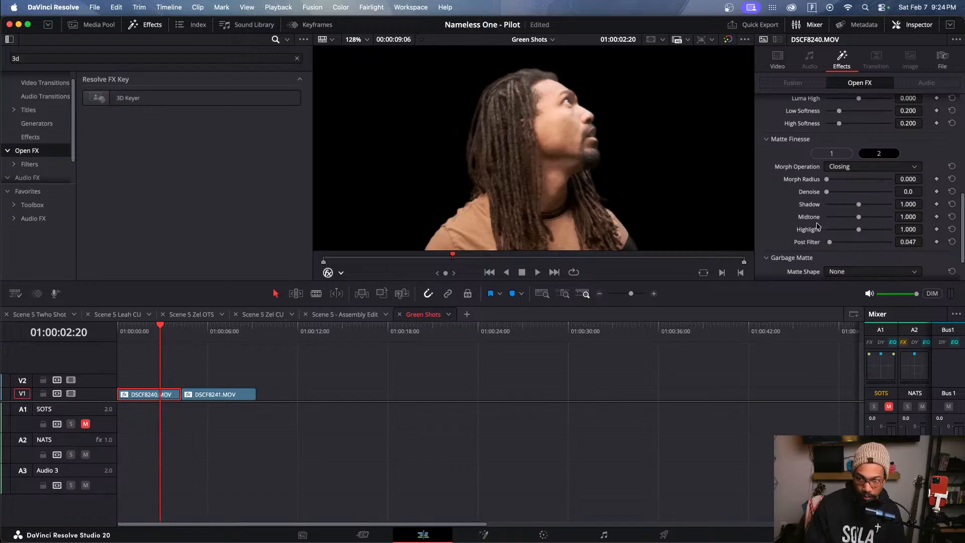
Step: Play back the refined DSCF8240.MOV key with the whole frame in view and scrub on to DSCF8241.MOV at 01:00:05:14
{"action": "scroll", "coordinate": [623, 177], "scroll_direction": "down", "scroll_amount": 4}
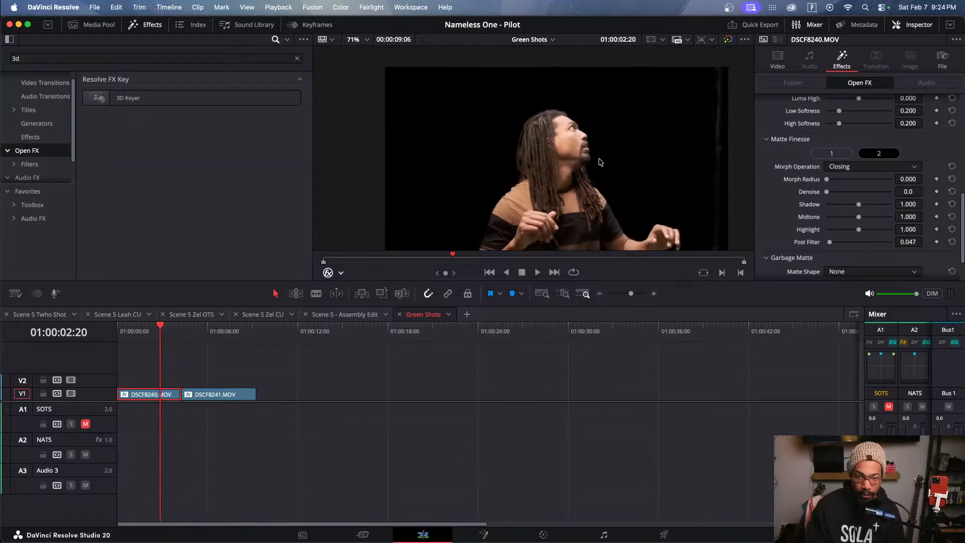
{"action": "left_click_drag", "start_coordinate": [624, 177], "coordinate": [618, 154]}
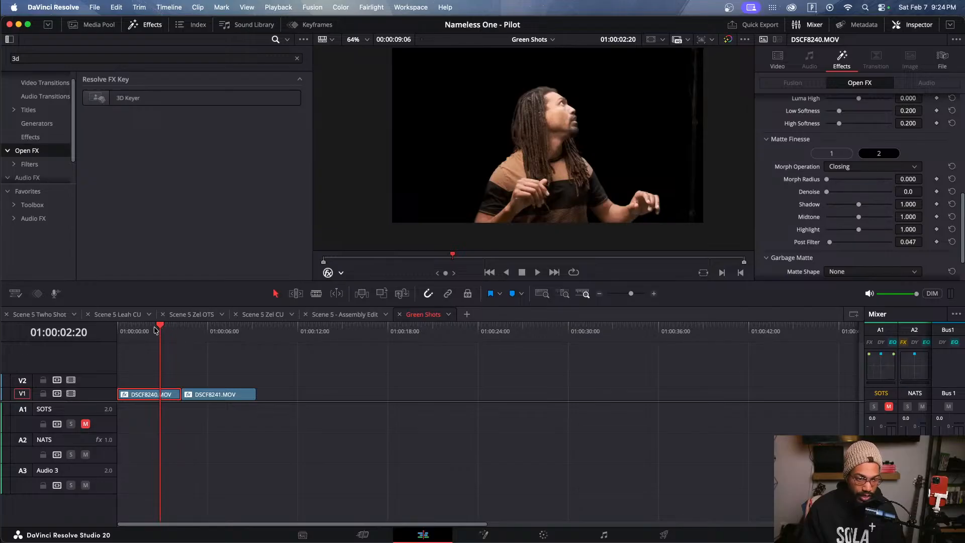
{"action": "left_click_drag", "start_coordinate": [154, 329], "coordinate": [132, 330]}
{"action": "key", "text": "space"}
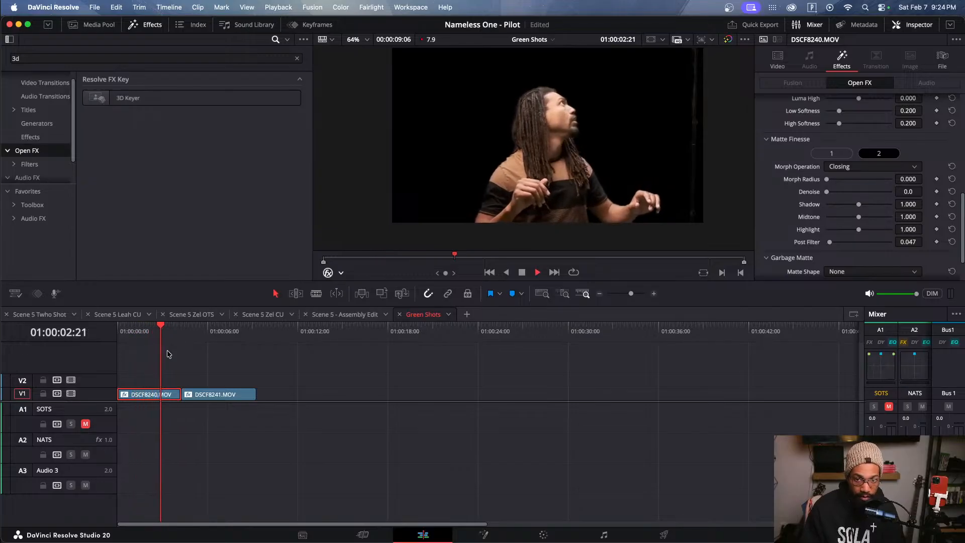
{"action": "key", "text": "space"}
{"action": "left_click", "coordinate": [145, 331]}
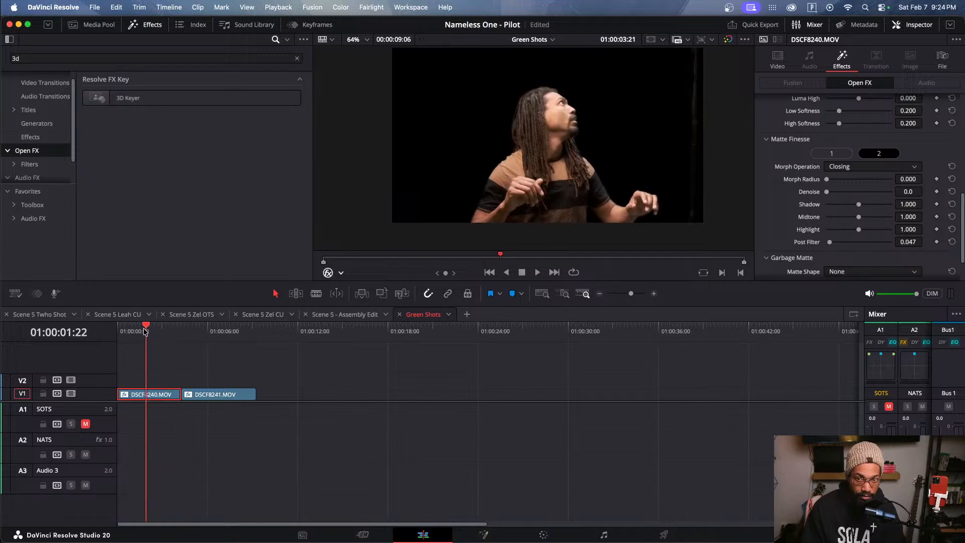
{"action": "left_click_drag", "start_coordinate": [144, 331], "coordinate": [201, 328]}
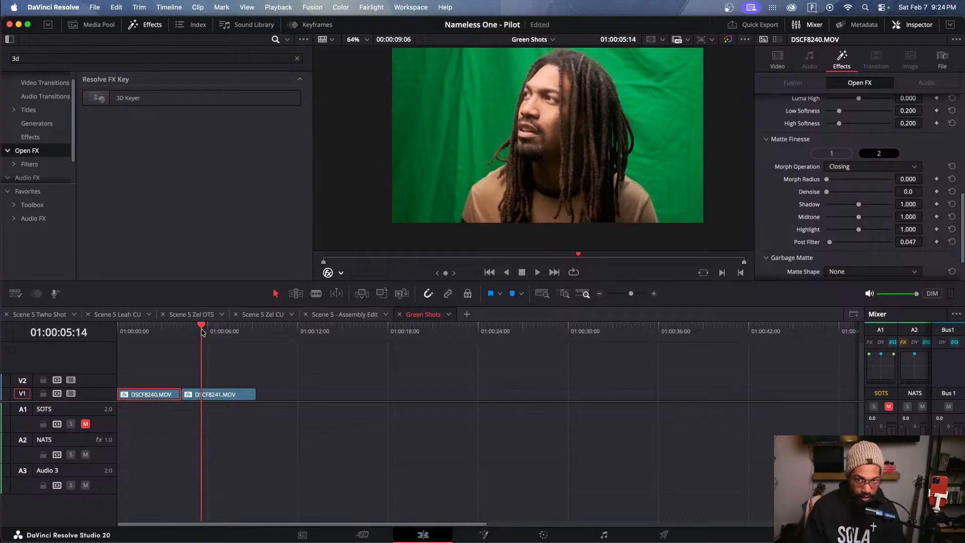
{"action": "left_click", "coordinate": [229, 364]}
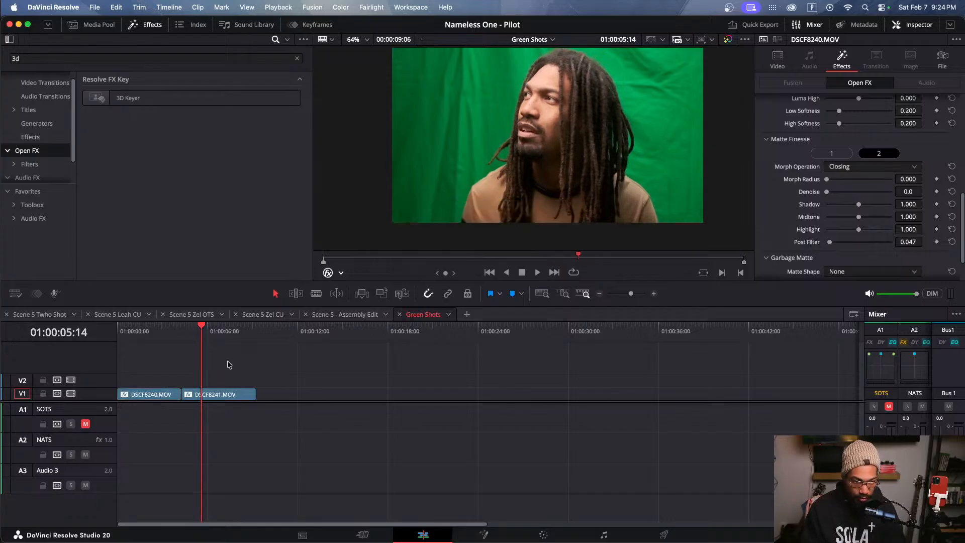
Step: Select DSCF8240.MOV at 01:00:02:18 and set Crop Right to 131.900 to remove the backdrop's leftover edge
{"action": "mouse_move", "coordinate": [167, 328]}
{"action": "left_mouse_down"}
{"action": "mouse_move", "coordinate": [153, 325]}
{"action": "mouse_move", "coordinate": [202, 328]}
{"action": "mouse_move", "coordinate": [158, 330]}
{"action": "left_mouse_up"}
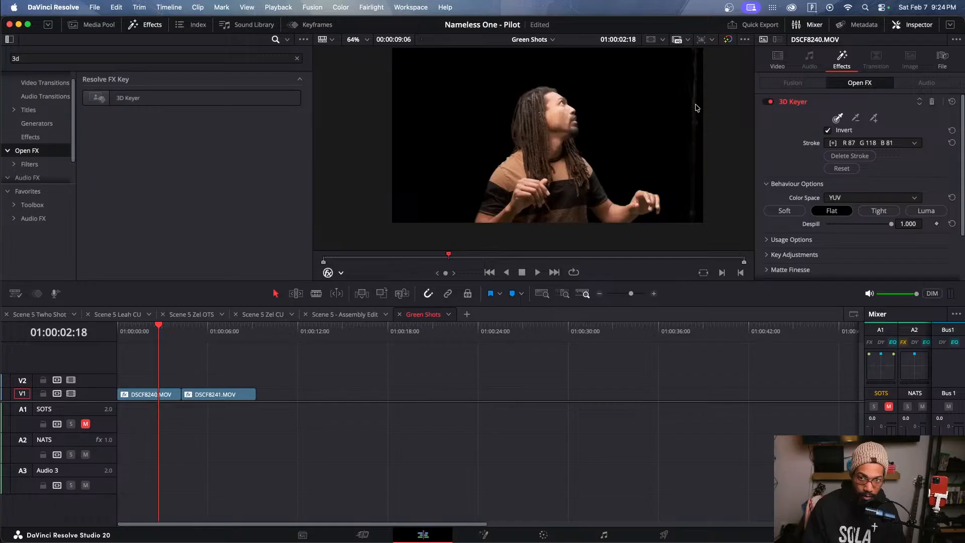
{"action": "scroll", "coordinate": [694, 108], "scroll_direction": "down", "scroll_amount": 2}
{"action": "scroll", "coordinate": [694, 111], "scroll_direction": "up", "scroll_amount": 1}
{"action": "scroll", "coordinate": [694, 111], "scroll_direction": "up", "scroll_amount": 3}
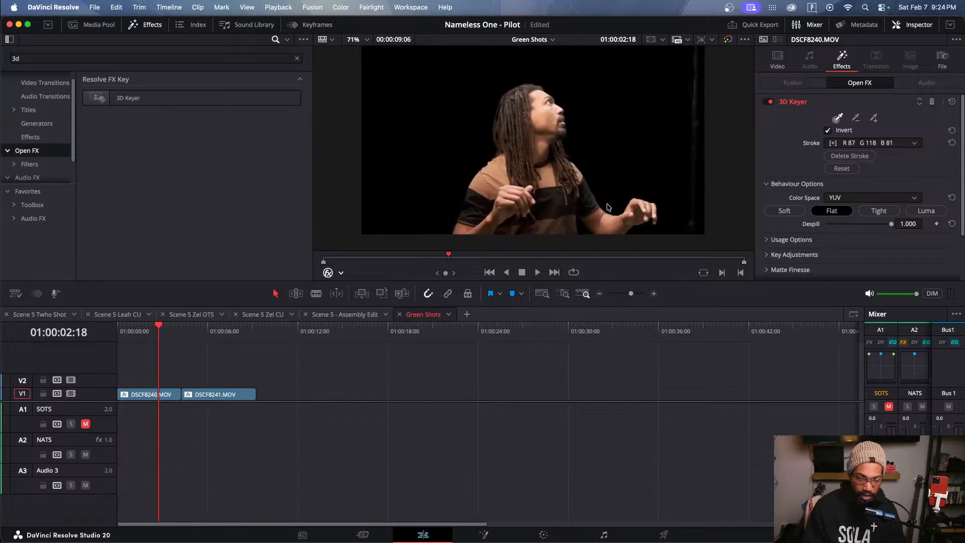
{"action": "left_click", "coordinate": [151, 396]}
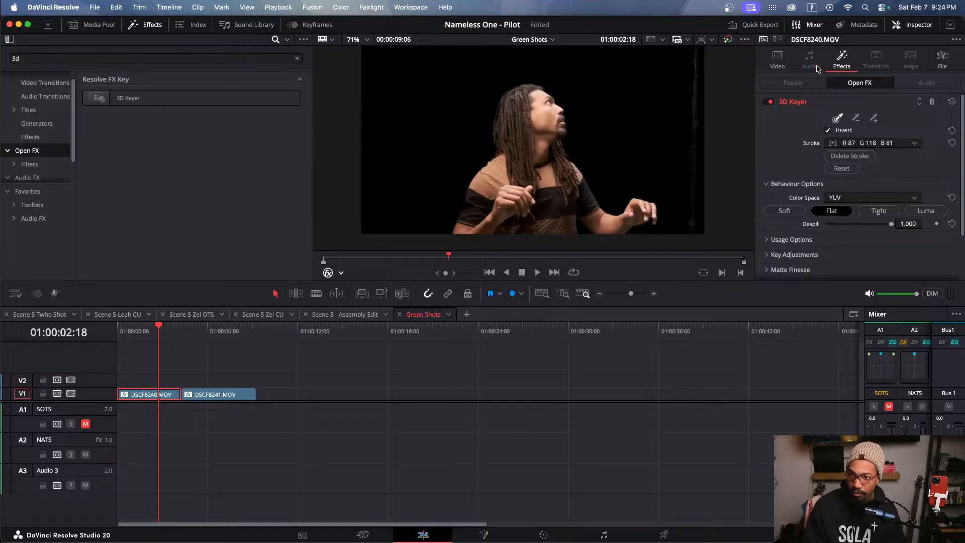
{"action": "left_click", "coordinate": [780, 62]}
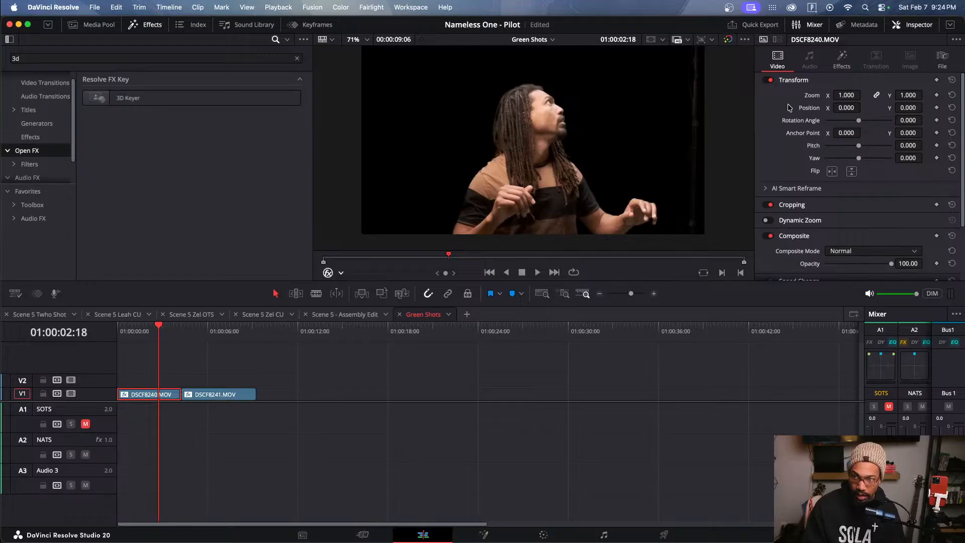
{"action": "scroll", "coordinate": [780, 130], "scroll_direction": "down", "scroll_amount": 2}
{"action": "scroll", "coordinate": [780, 130], "scroll_direction": "down", "scroll_amount": 2}
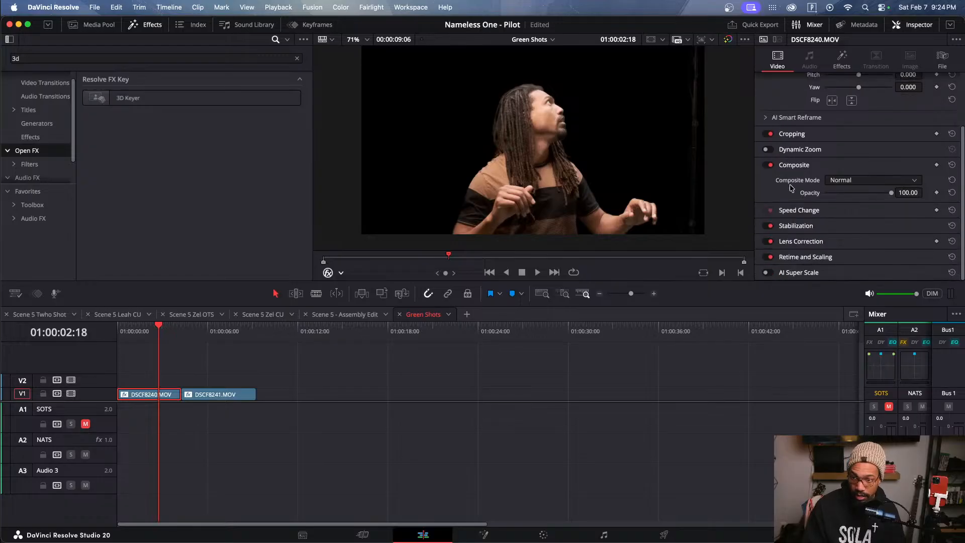
{"action": "left_click", "coordinate": [799, 133]}
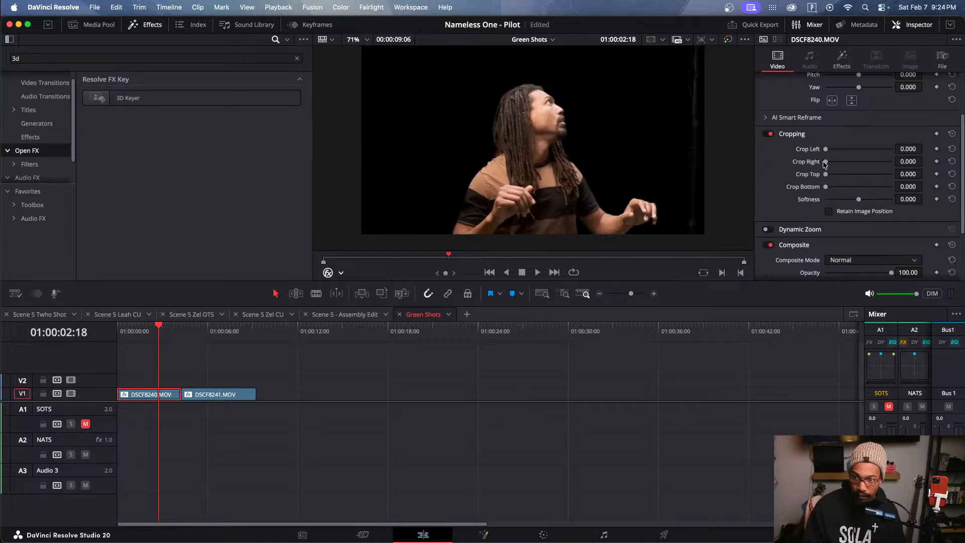
{"action": "left_click_drag", "start_coordinate": [826, 163], "coordinate": [830, 166]}
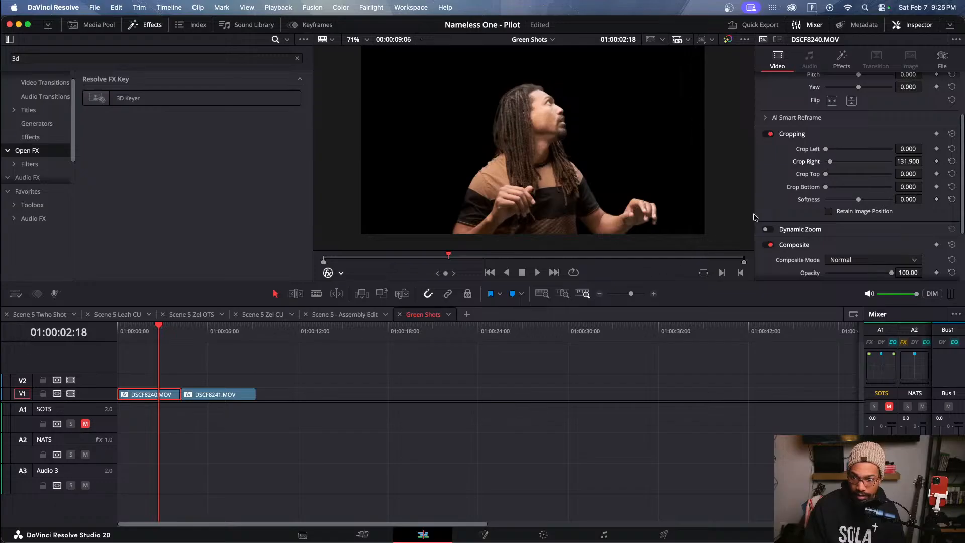
Step: Inspect the cropped edge of DSCF8240.MOV up close and set the cropping Softness to -17.560
{"action": "scroll", "coordinate": [673, 124], "scroll_direction": "up", "scroll_amount": 2}
{"action": "scroll", "coordinate": [673, 124], "scroll_direction": "up", "scroll_amount": 4}
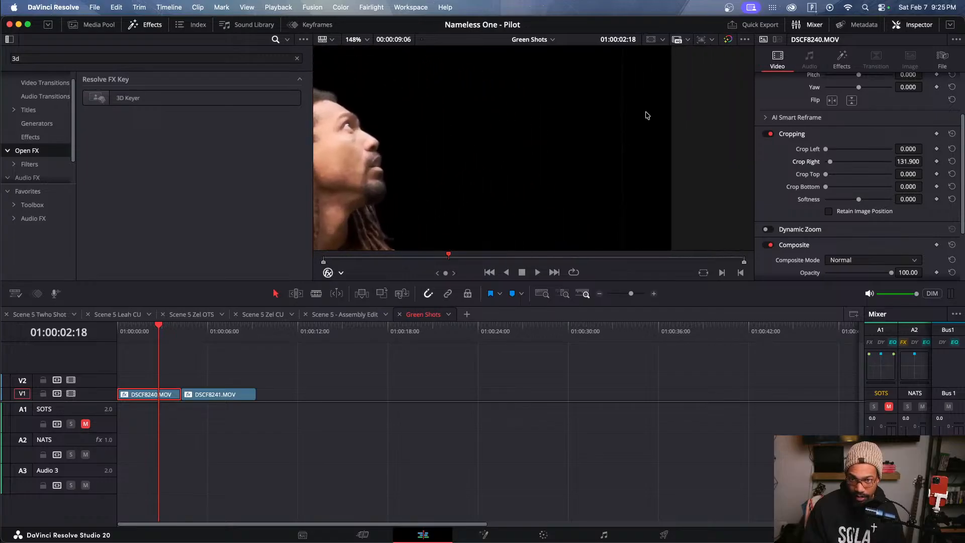
{"action": "left_click_drag", "start_coordinate": [858, 201], "coordinate": [853, 203]}
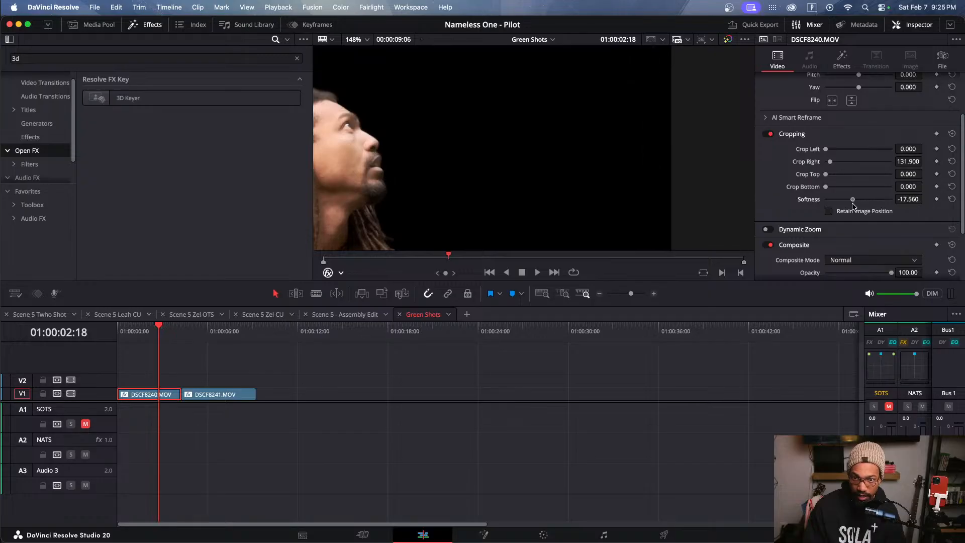
{"action": "scroll", "coordinate": [654, 167], "scroll_direction": "down", "scroll_amount": 5}
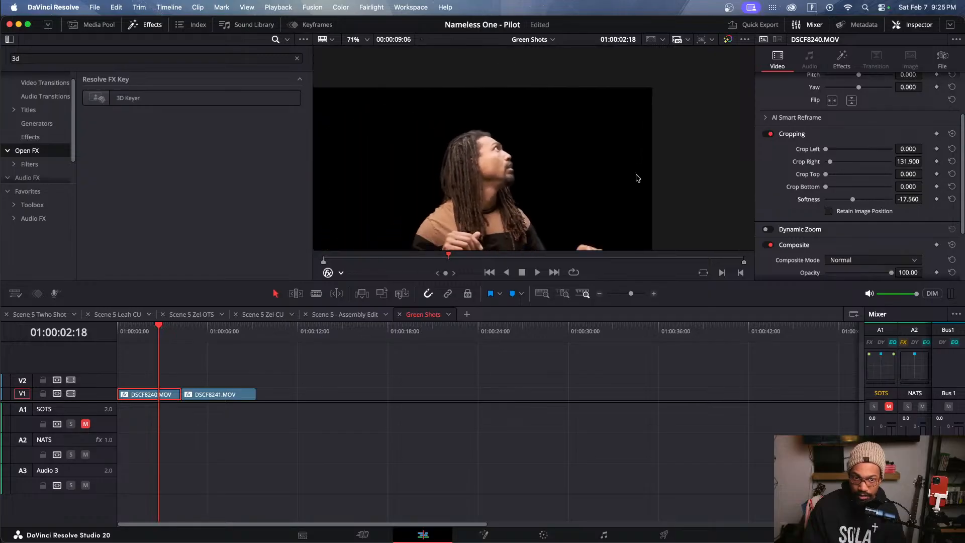
{"action": "scroll", "coordinate": [663, 146], "scroll_direction": "down", "scroll_amount": 1}
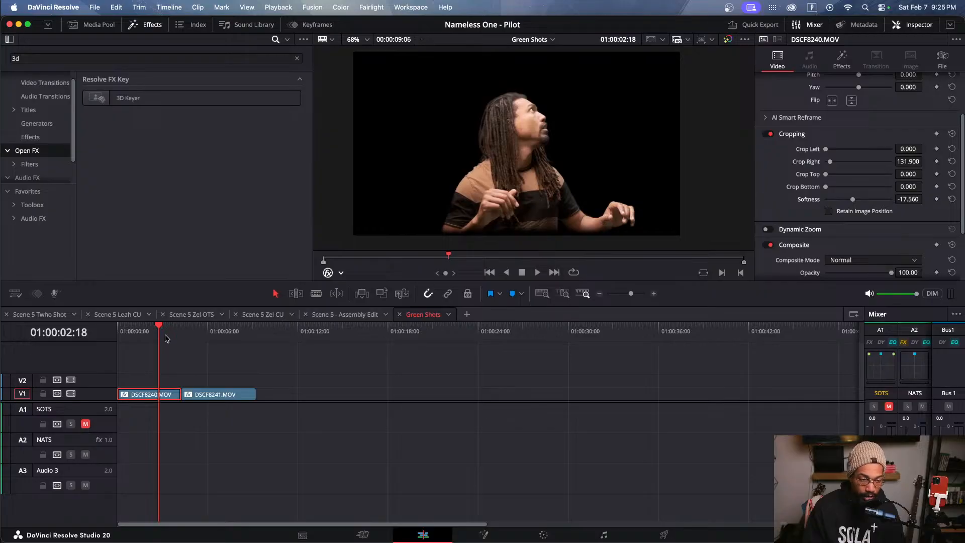
Step: Move the playhead to 01:00:07:00 and select DSCF8241.MOV on track V1
{"action": "mouse_move", "coordinate": [156, 333]}
{"action": "left_mouse_down"}
{"action": "mouse_move", "coordinate": [119, 332]}
{"action": "mouse_move", "coordinate": [163, 330]}
{"action": "left_mouse_up"}
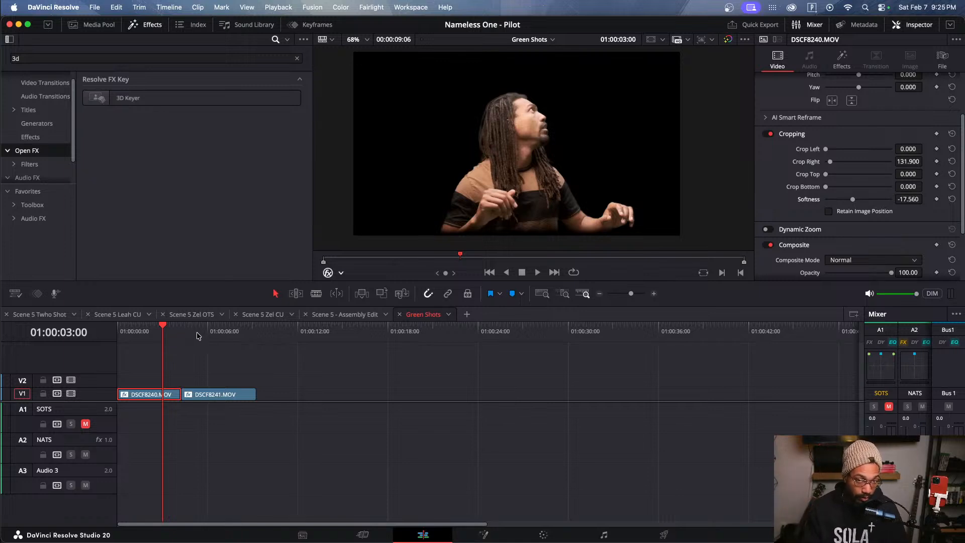
{"action": "left_click_drag", "start_coordinate": [197, 334], "coordinate": [212, 332]}
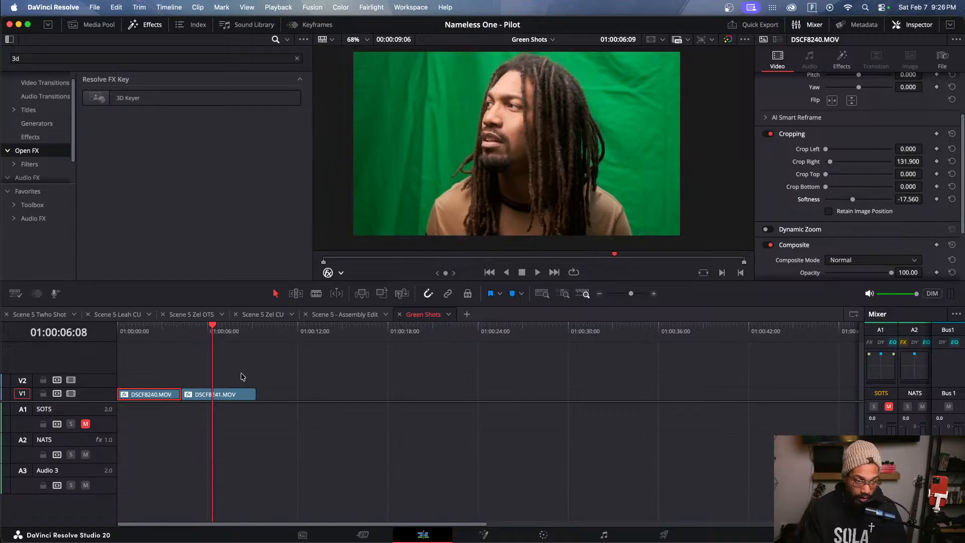
{"action": "left_click", "coordinate": [247, 377]}
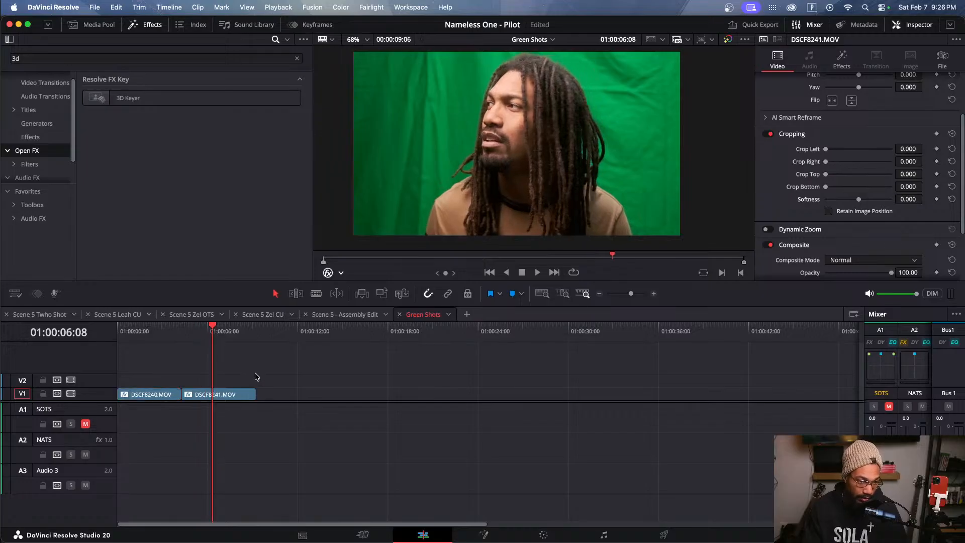
{"action": "mouse_move", "coordinate": [212, 331]}
{"action": "left_mouse_down"}
{"action": "mouse_move", "coordinate": [243, 331]}
{"action": "mouse_move", "coordinate": [222, 332]}
{"action": "left_mouse_up"}
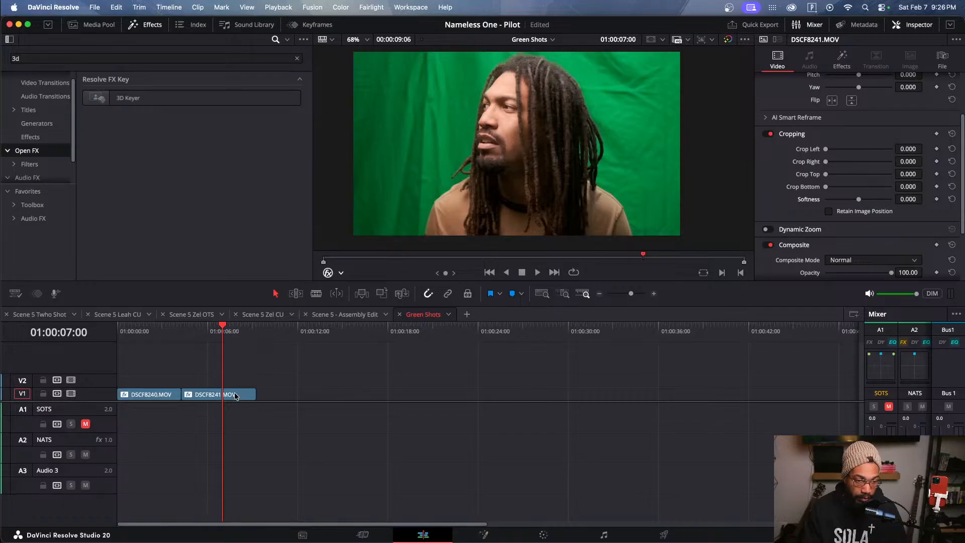
{"action": "left_click", "coordinate": [235, 396]}
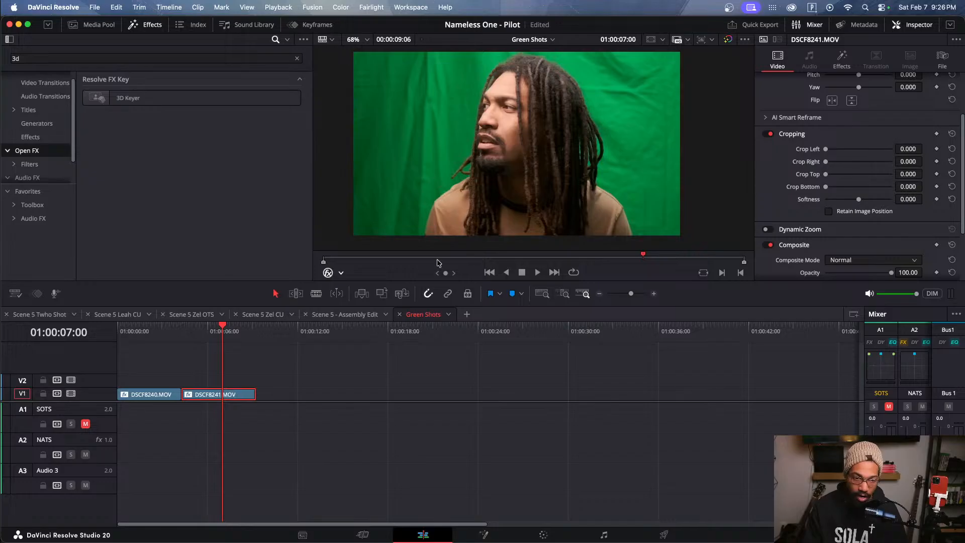
Step: Switch the viewer's on-screen controls to Transform and back to Open FX Overlay for DSCF8241.MOV
{"action": "left_click", "coordinate": [341, 273]}
{"action": "left_click", "coordinate": [347, 288]}
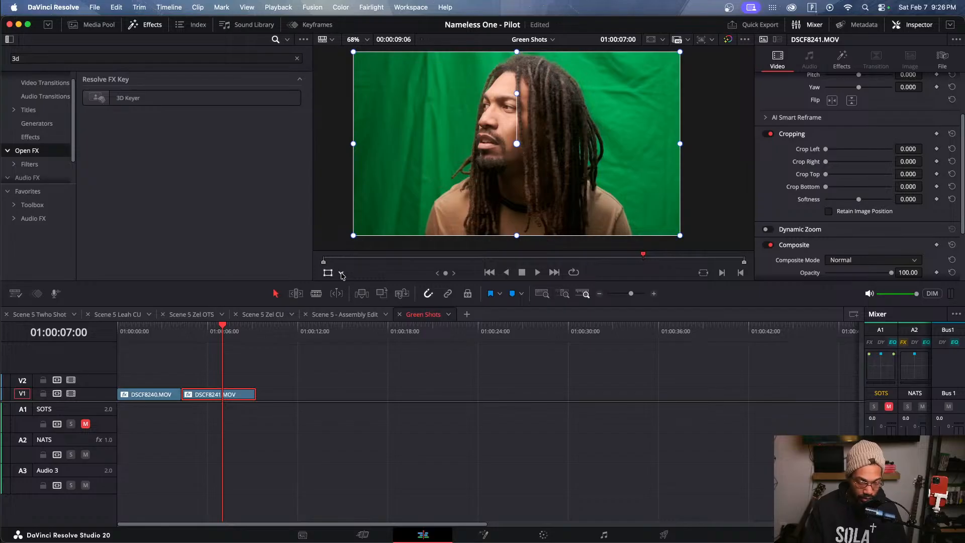
{"action": "left_click", "coordinate": [342, 274]}
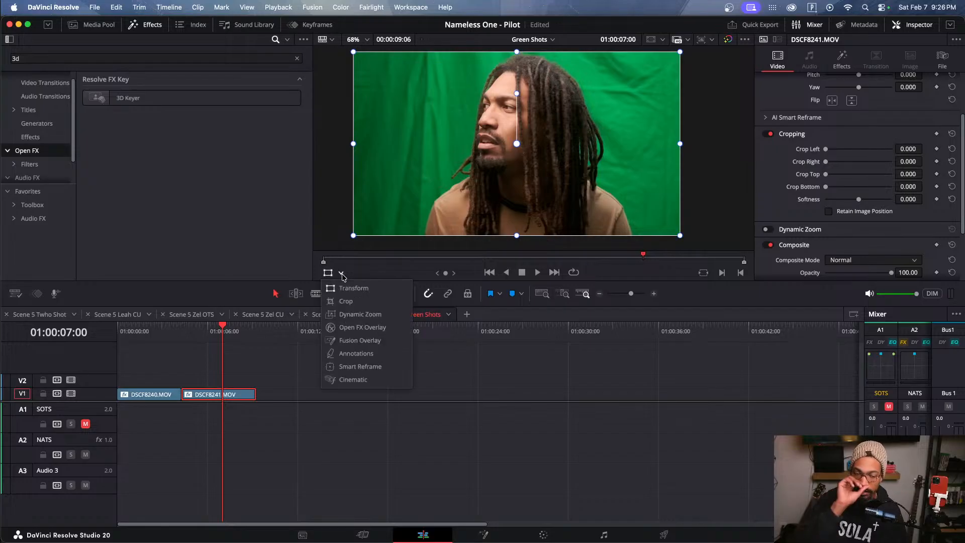
{"action": "left_click", "coordinate": [346, 328]}
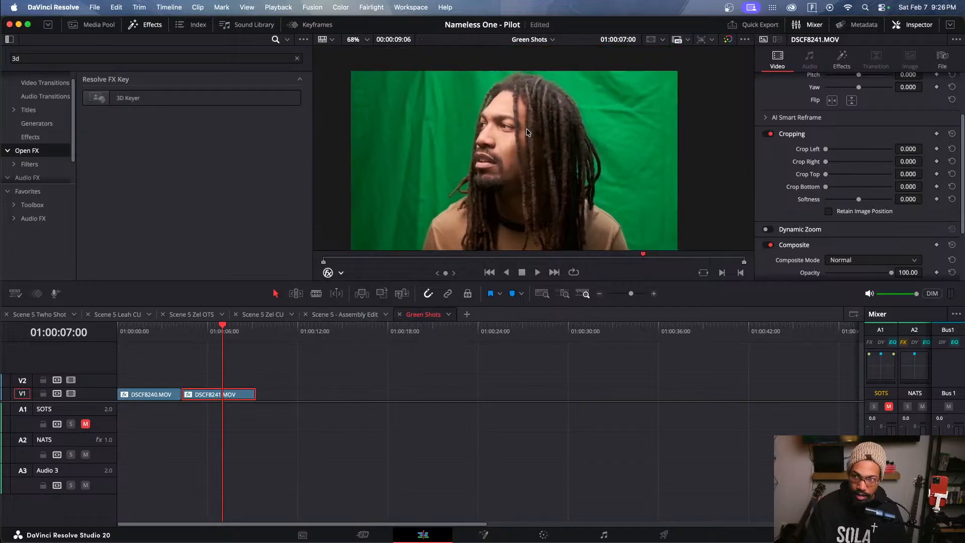
Step: Sample the green backdrop of DSCF8241.MOV with 3D Keyer strokes on both sides of the actor
{"action": "left_click", "coordinate": [842, 58]}
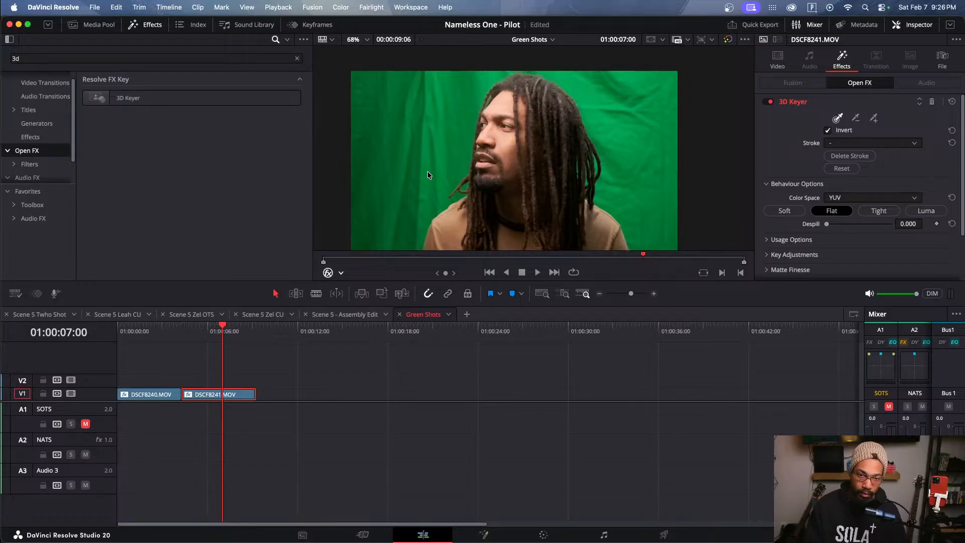
{"action": "scroll", "coordinate": [425, 177], "scroll_direction": "down", "scroll_amount": 1}
{"action": "mouse_move", "coordinate": [390, 219]}
{"action": "left_mouse_down"}
{"action": "mouse_move", "coordinate": [420, 102]}
{"action": "mouse_move", "coordinate": [450, 87]}
{"action": "mouse_move", "coordinate": [415, 116]}
{"action": "mouse_move", "coordinate": [361, 215]}
{"action": "mouse_move", "coordinate": [391, 137]}
{"action": "mouse_move", "coordinate": [432, 92]}
{"action": "left_mouse_up"}
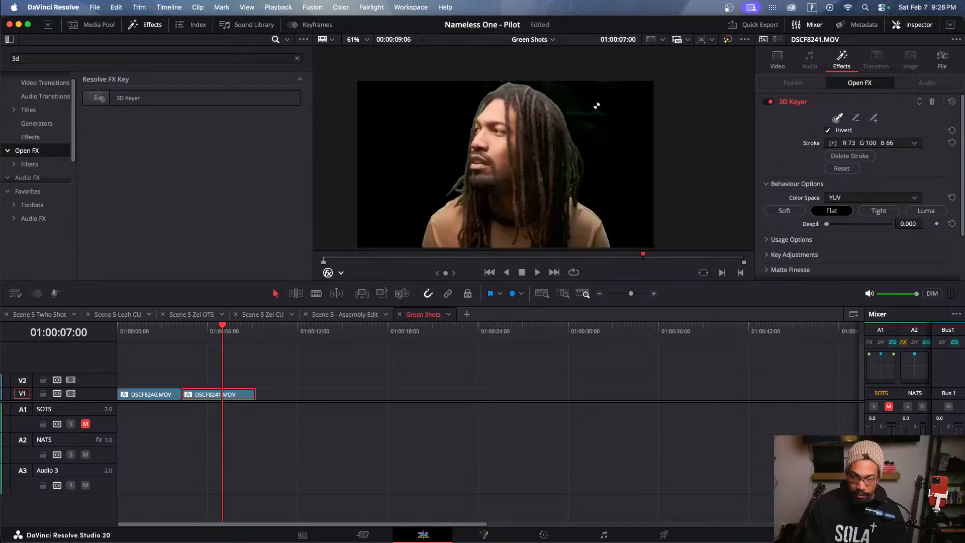
{"action": "mouse_move", "coordinate": [594, 102]}
{"action": "left_mouse_down"}
{"action": "mouse_move", "coordinate": [636, 177]}
{"action": "mouse_move", "coordinate": [643, 224]}
{"action": "mouse_move", "coordinate": [618, 91]}
{"action": "mouse_move", "coordinate": [492, 67]}
{"action": "mouse_move", "coordinate": [422, 126]}
{"action": "mouse_move", "coordinate": [372, 194]}
{"action": "mouse_move", "coordinate": [360, 234]}
{"action": "mouse_move", "coordinate": [374, 237]}
{"action": "left_mouse_up"}
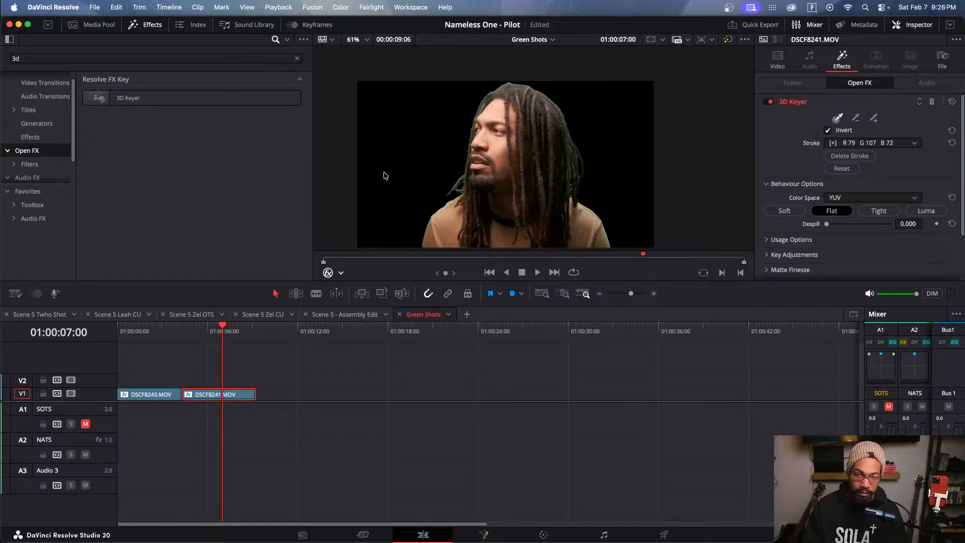
Step: Inspect the green spill in the hair and set the 3D Keyer's Despill to 1.000
{"action": "scroll", "coordinate": [511, 117], "scroll_direction": "up", "scroll_amount": 3}
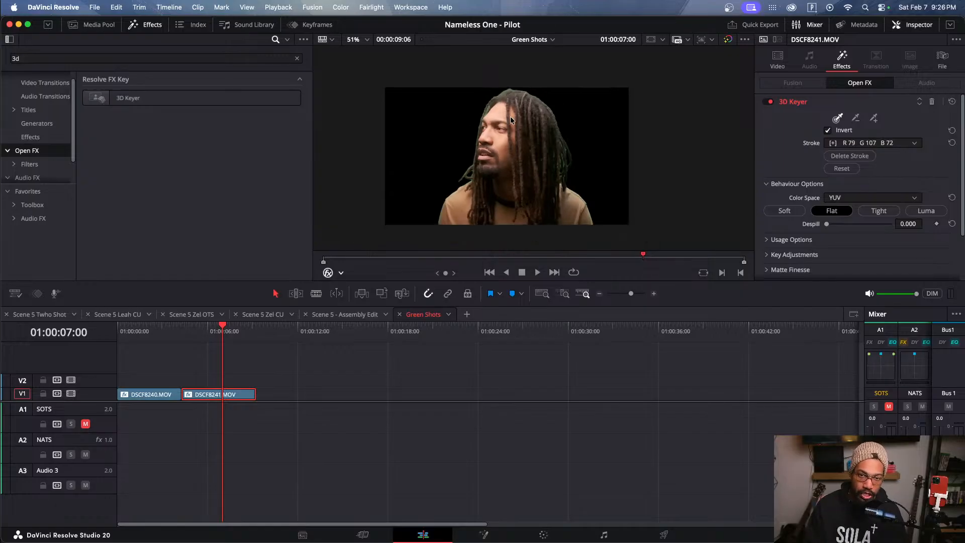
{"action": "scroll", "coordinate": [515, 106], "scroll_direction": "down", "scroll_amount": 1}
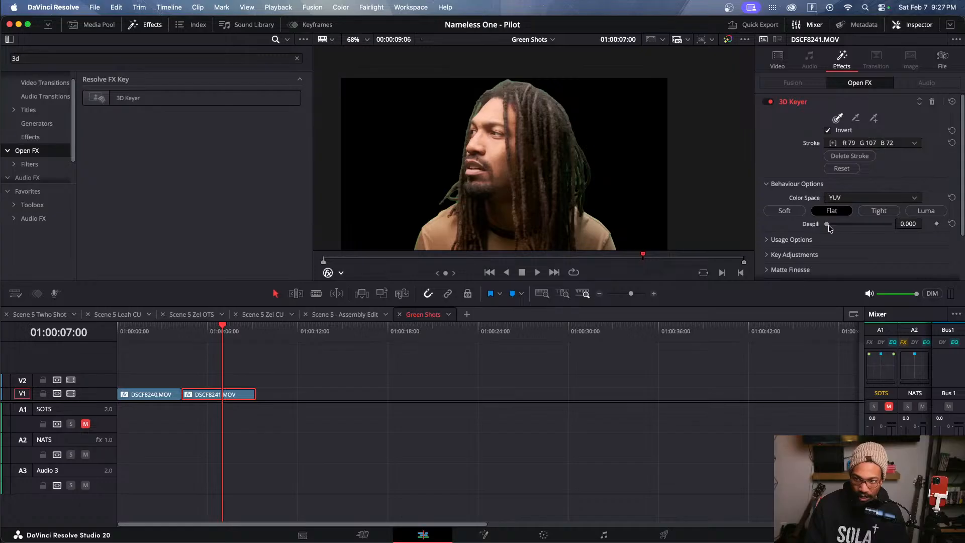
{"action": "left_click_drag", "start_coordinate": [828, 225], "coordinate": [861, 227]}
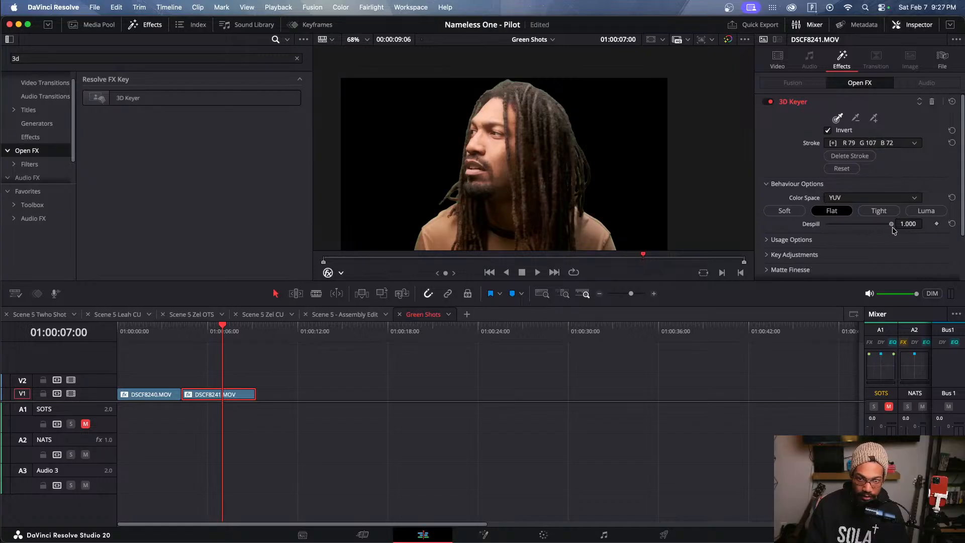
Step: Compare the Soft, Tight and Luma behaviours of the 3D Keyer and return to Flat
{"action": "scroll", "coordinate": [854, 244], "scroll_direction": "down", "scroll_amount": 3}
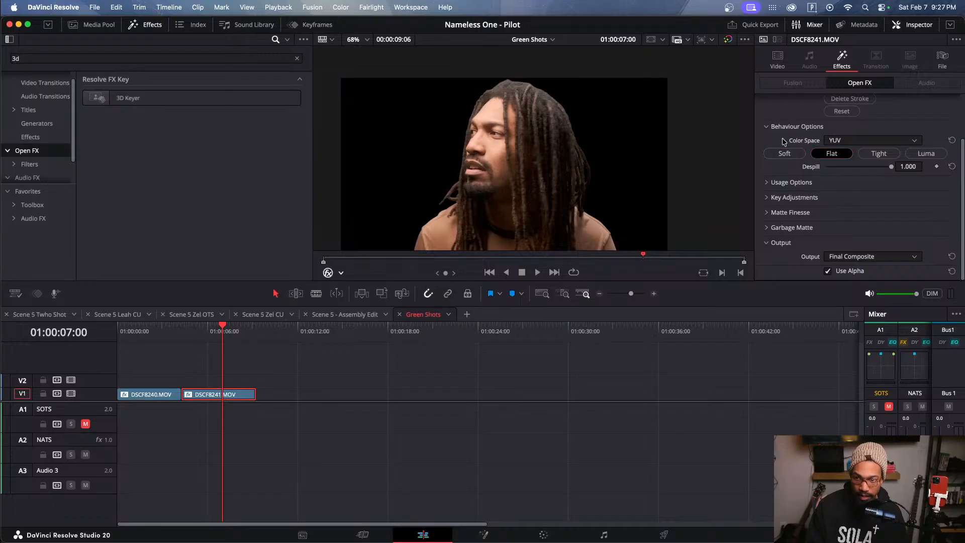
{"action": "left_click", "coordinate": [784, 154]}
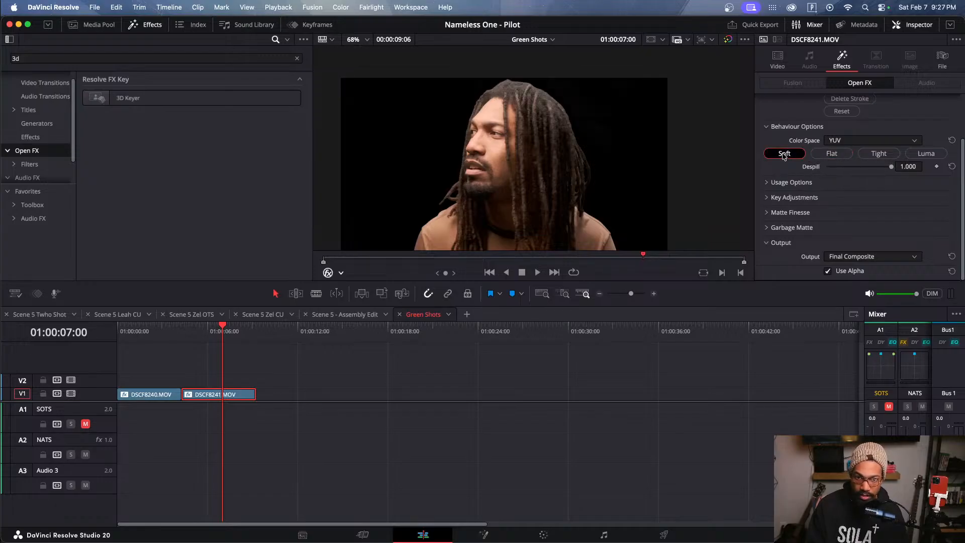
{"action": "left_click", "coordinate": [822, 155]}
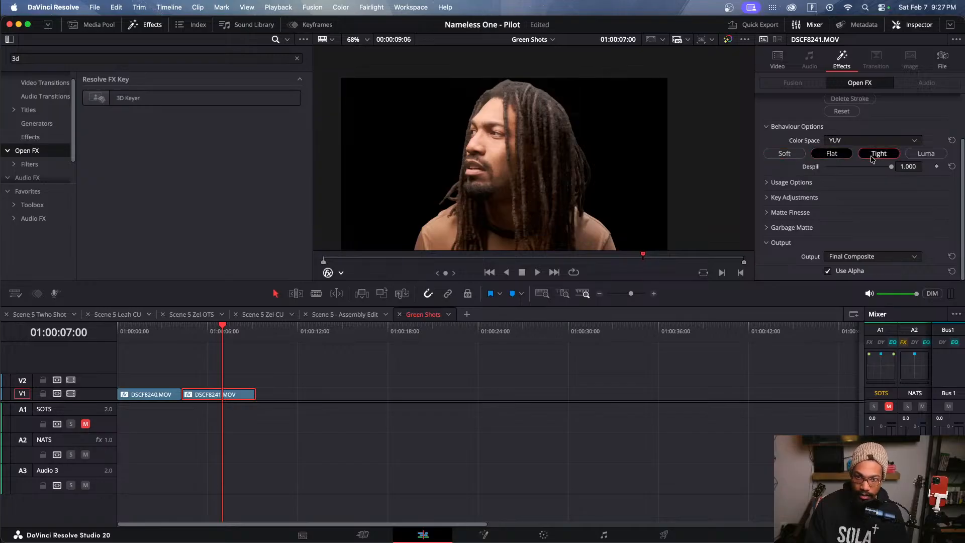
{"action": "left_click", "coordinate": [872, 156]}
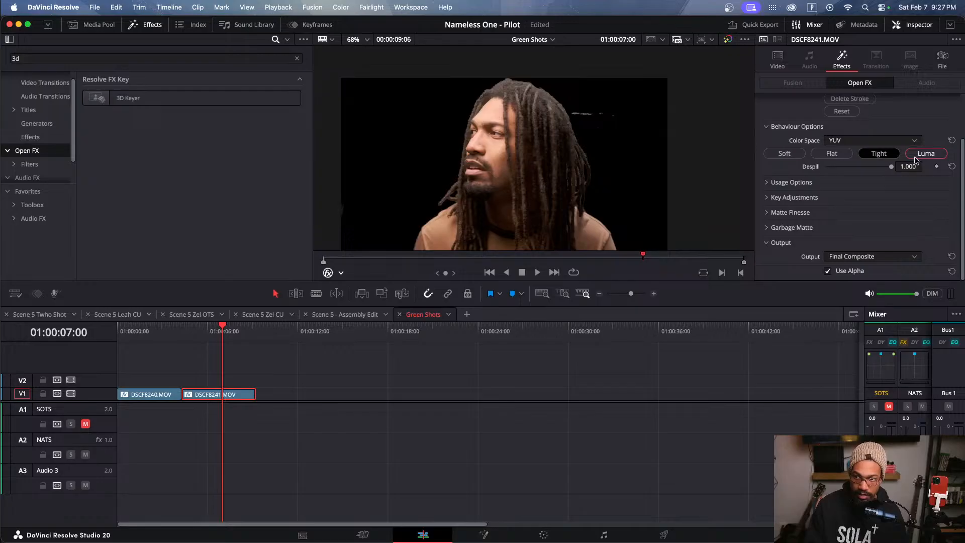
{"action": "left_click", "coordinate": [916, 160]}
{"action": "left_click", "coordinate": [872, 158]}
{"action": "left_click", "coordinate": [823, 156]}
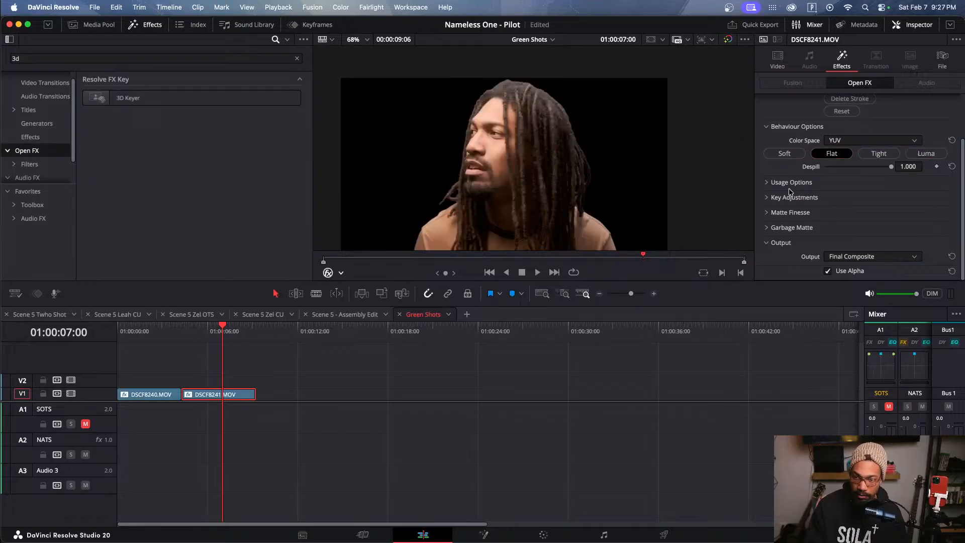
Step: Expand Matte Finesse and set Pre Filter to 1.000 and Blur Radius to 38.8 for DSCF8241.MOV
{"action": "left_click", "coordinate": [767, 215]}
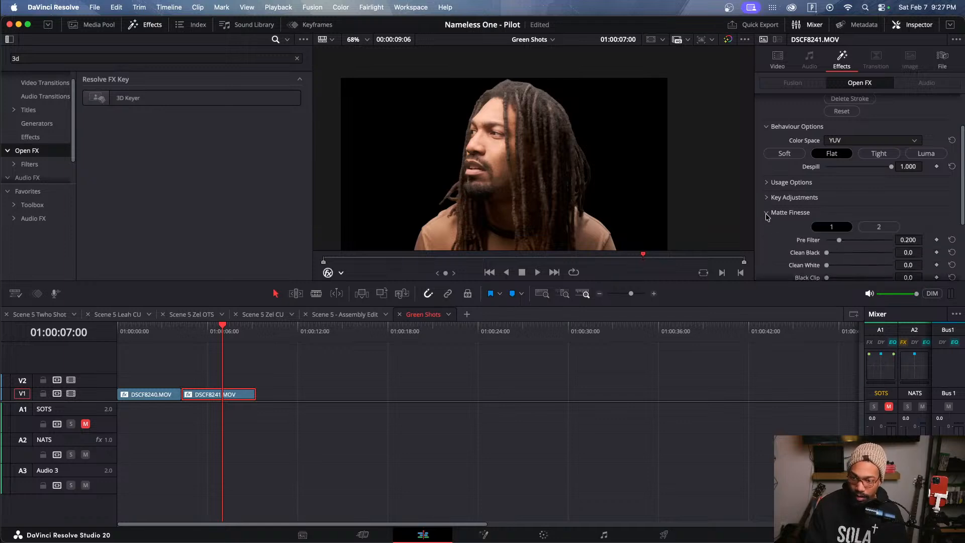
{"action": "scroll", "coordinate": [767, 217], "scroll_direction": "down", "scroll_amount": 3}
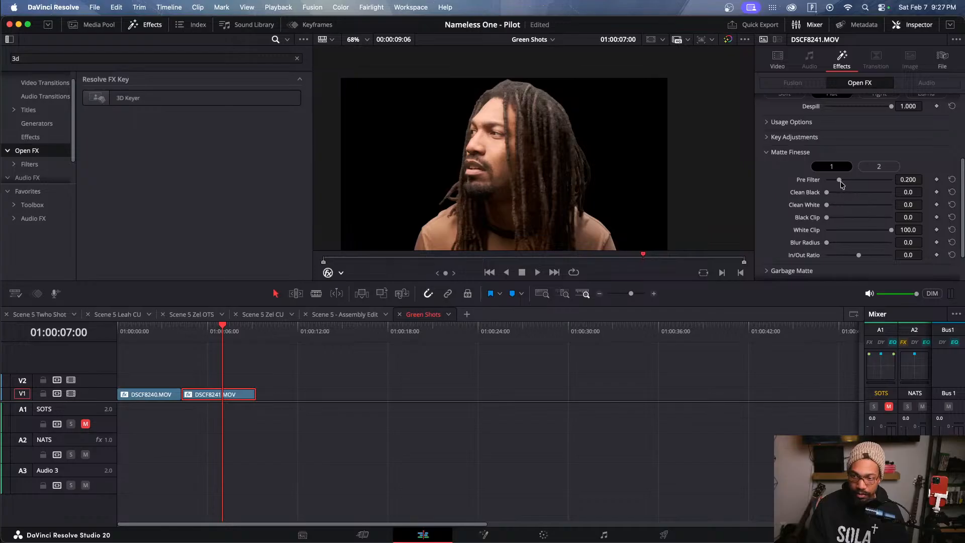
{"action": "left_click_drag", "start_coordinate": [838, 180], "coordinate": [893, 184]}
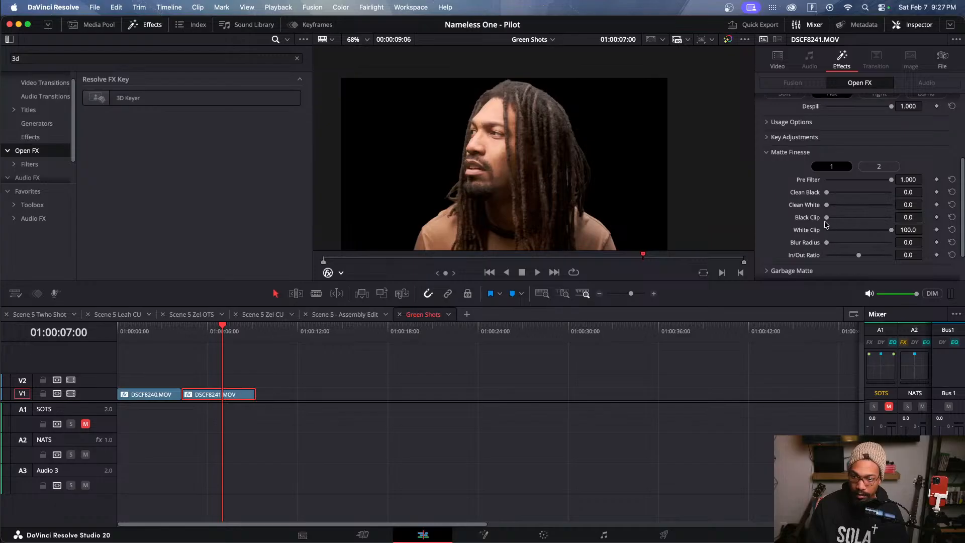
{"action": "mouse_move", "coordinate": [827, 219]}
{"action": "left_mouse_down"}
{"action": "mouse_move", "coordinate": [882, 220]}
{"action": "mouse_move", "coordinate": [792, 216]}
{"action": "mouse_move", "coordinate": [833, 202]}
{"action": "left_mouse_up"}
{"action": "scroll", "coordinate": [778, 216], "scroll_direction": "down", "scroll_amount": 2}
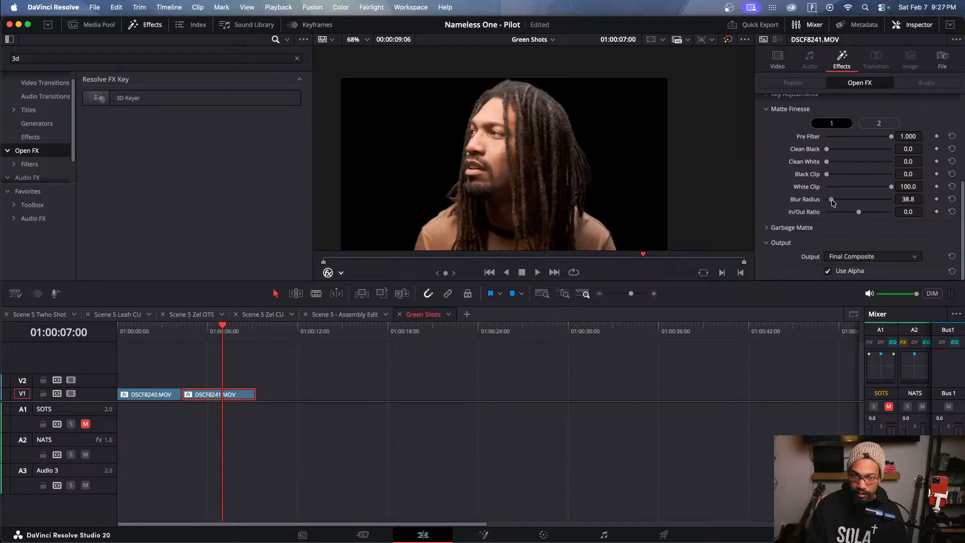
Step: Set Post Filter to 1.000 on the second Matte Finesse page for DSCF8241.MOV and check the key at 01:00:06:00
{"action": "left_click", "coordinate": [878, 124]}
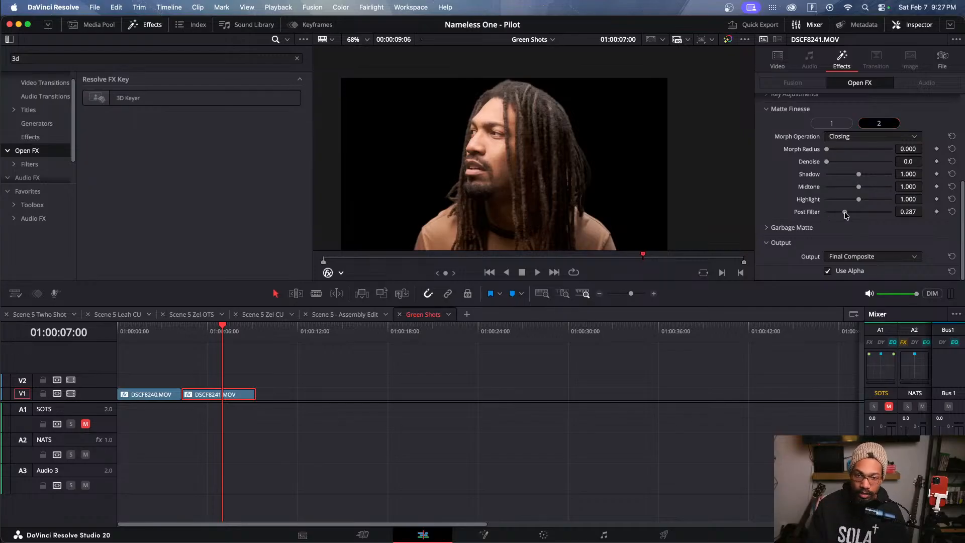
{"action": "left_click_drag", "start_coordinate": [846, 213], "coordinate": [927, 214]}
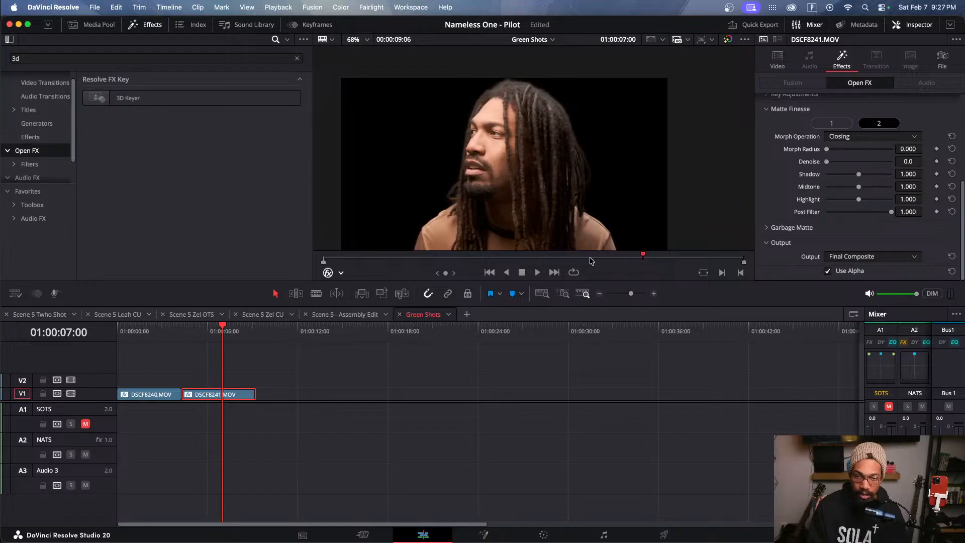
{"action": "left_click_drag", "start_coordinate": [578, 256], "coordinate": [599, 257]}
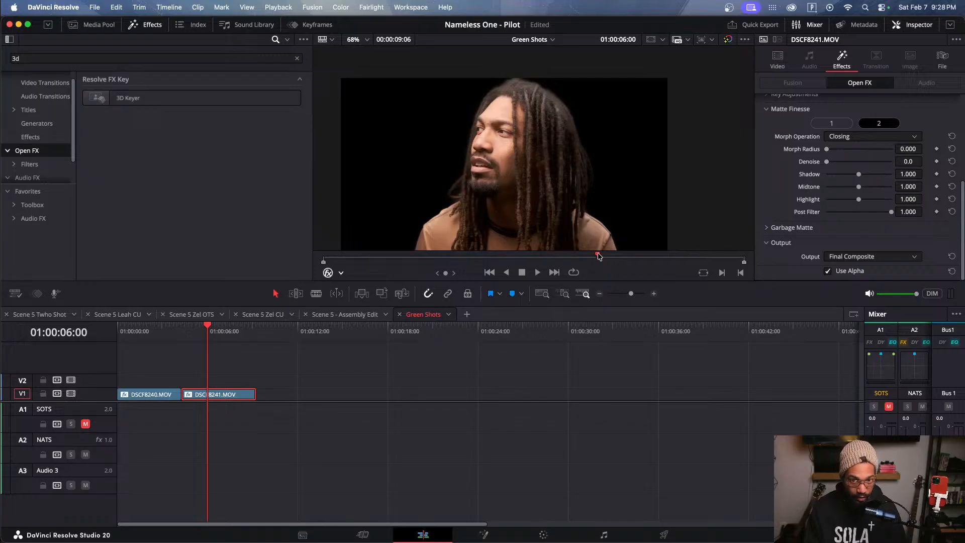
Step: Check the key on DSCF8240.MOV and move both keyed clips up to track V2
{"action": "left_click_drag", "start_coordinate": [209, 330], "coordinate": [155, 357]}
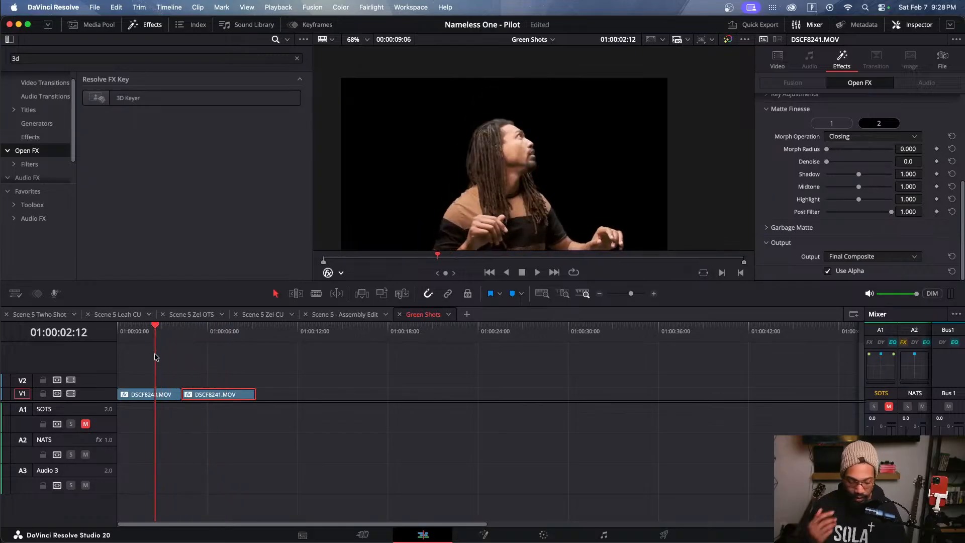
{"action": "left_click_drag", "start_coordinate": [234, 365], "coordinate": [141, 409]}
{"action": "key", "text": "alt+Up"}
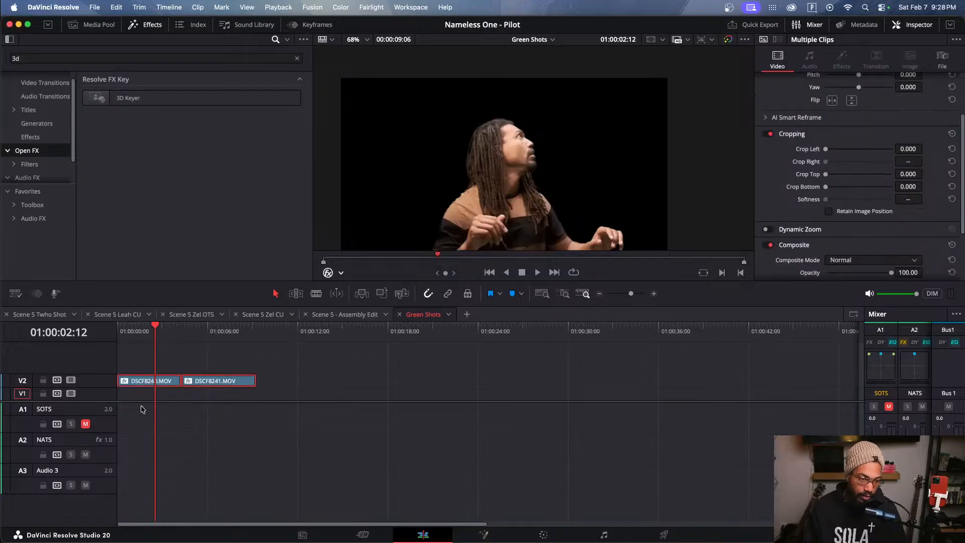
{"action": "left_click", "coordinate": [188, 366]}
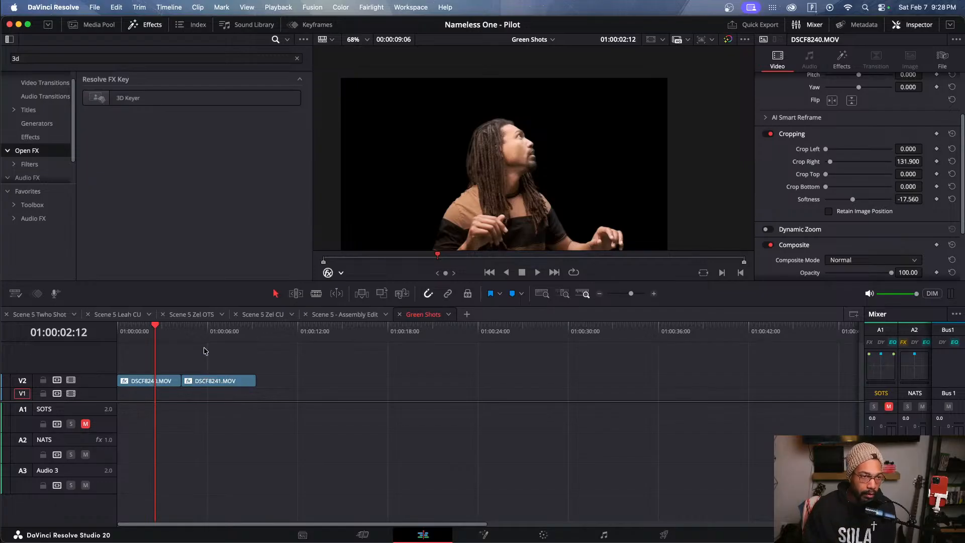
Step: Open DSCF2137.MOV from the Test footage bin and mark a short in-to-out range of the empty couch near its end
{"action": "scroll", "coordinate": [50, 134], "scroll_direction": "down", "scroll_amount": 2}
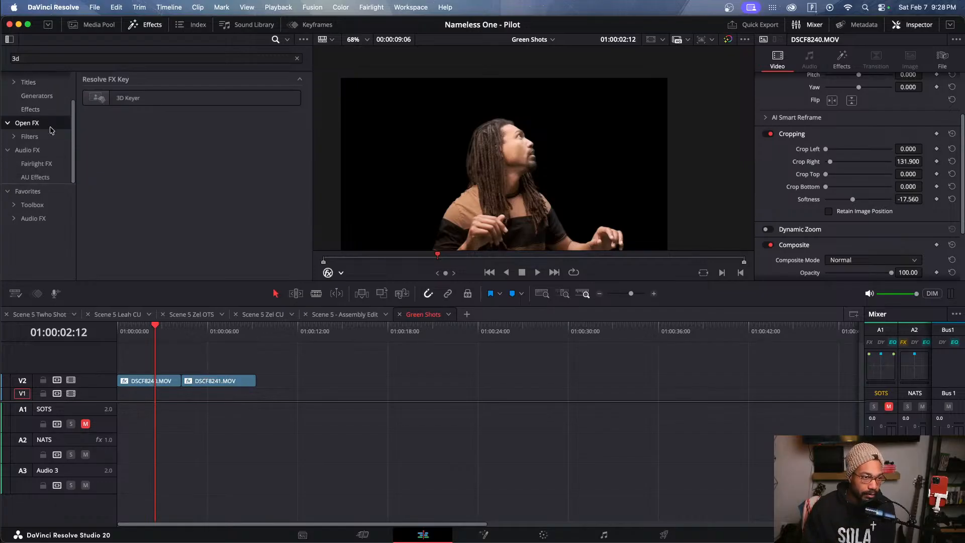
{"action": "scroll", "coordinate": [33, 133], "scroll_direction": "up", "scroll_amount": 2}
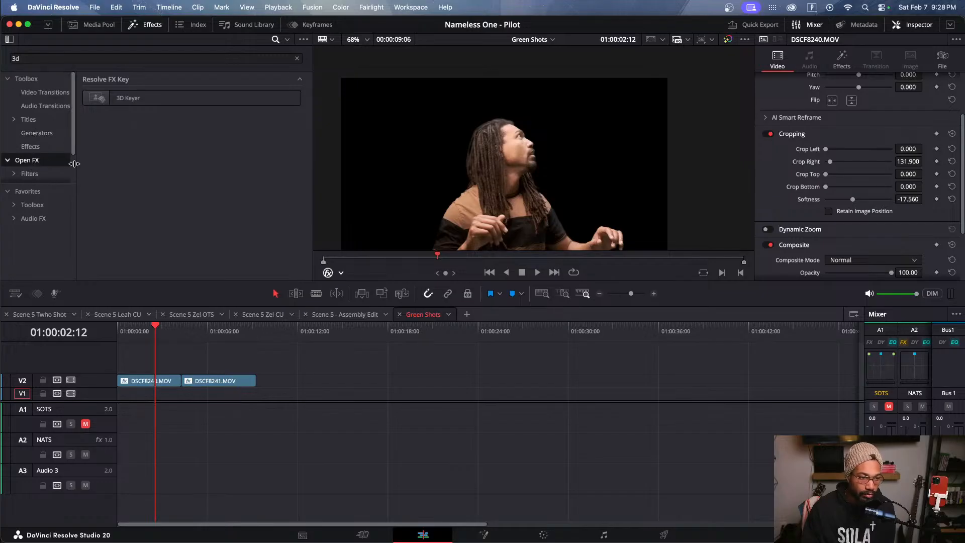
{"action": "left_click", "coordinate": [92, 24]}
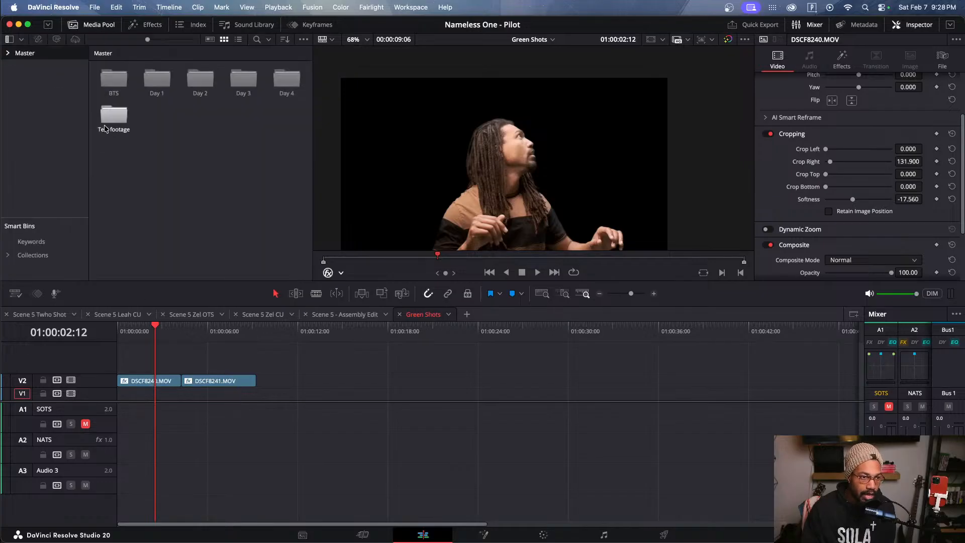
{"action": "double_click", "coordinate": [117, 116]}
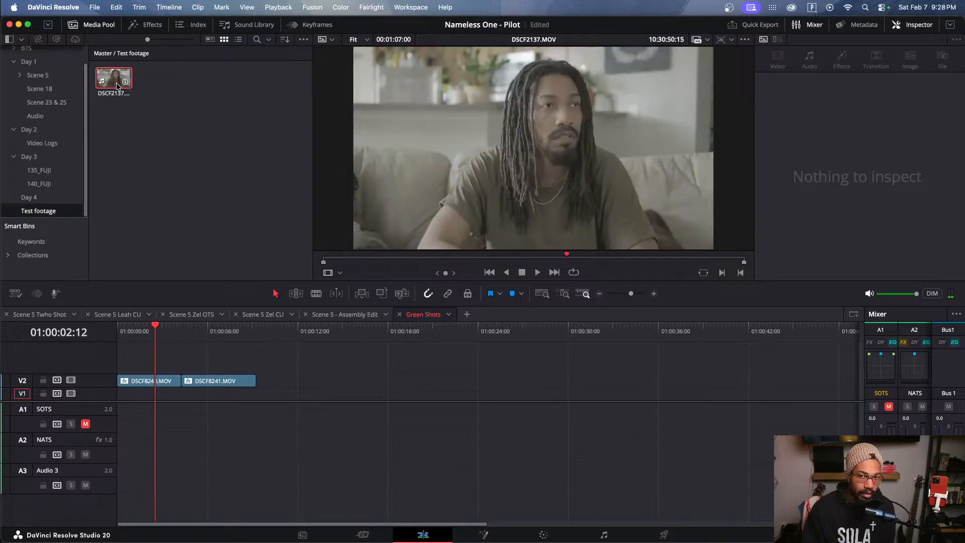
{"action": "left_click", "coordinate": [116, 82]}
{"action": "left_click_drag", "start_coordinate": [374, 261], "coordinate": [707, 265]}
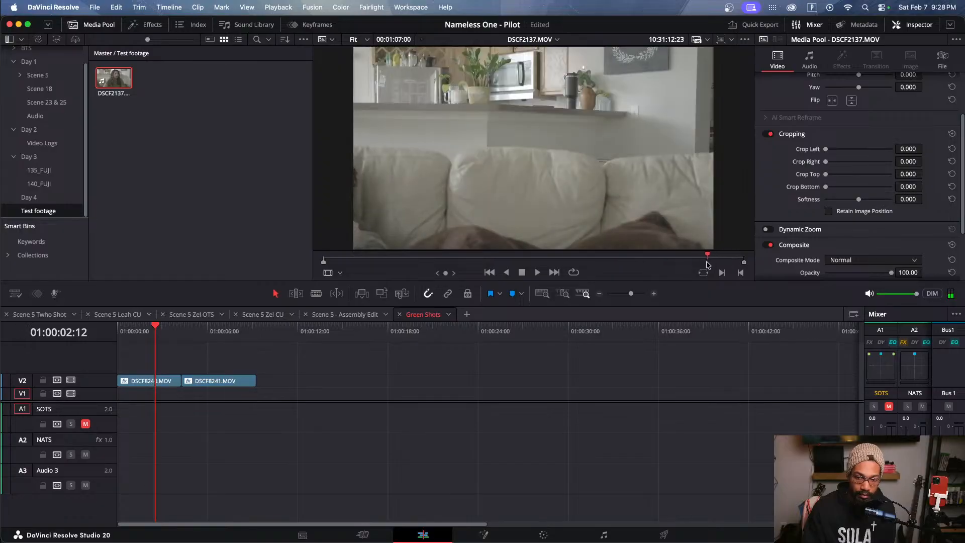
{"action": "key", "text": "i"}
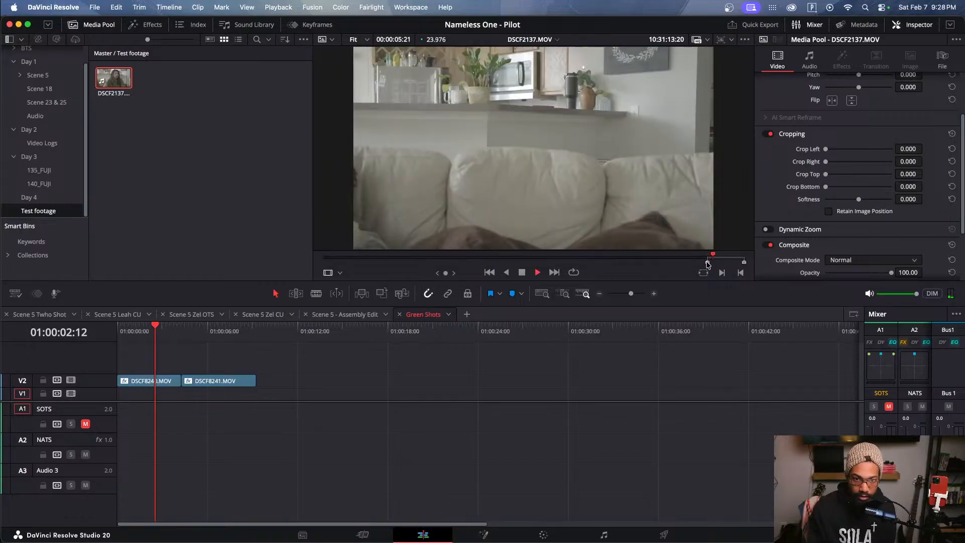
{"action": "key", "text": "space"}
{"action": "key", "text": "o"}
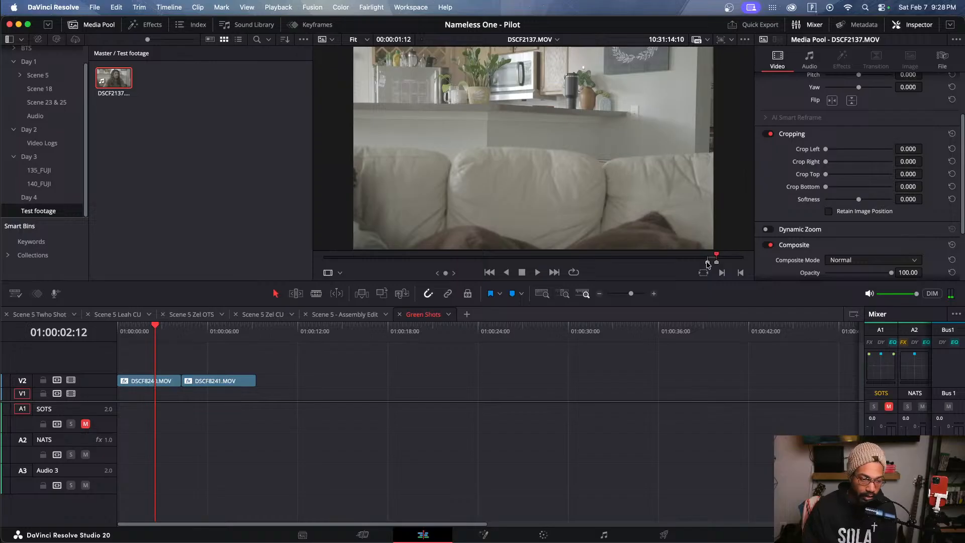
Step: Place only the marked DSCF2137.MOV video on V1 at the timeline start and extend it under both keyed clips
{"action": "mouse_move", "coordinate": [521, 240]}
{"action": "left_click_drag", "start_coordinate": [522, 240], "coordinate": [123, 402]}
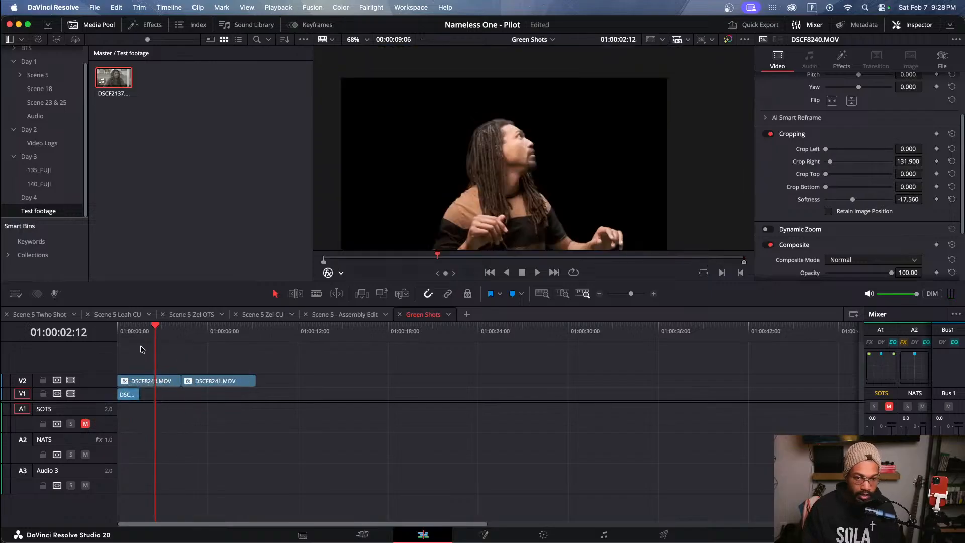
{"action": "scroll", "coordinate": [140, 350], "scroll_direction": "up", "scroll_amount": 2}
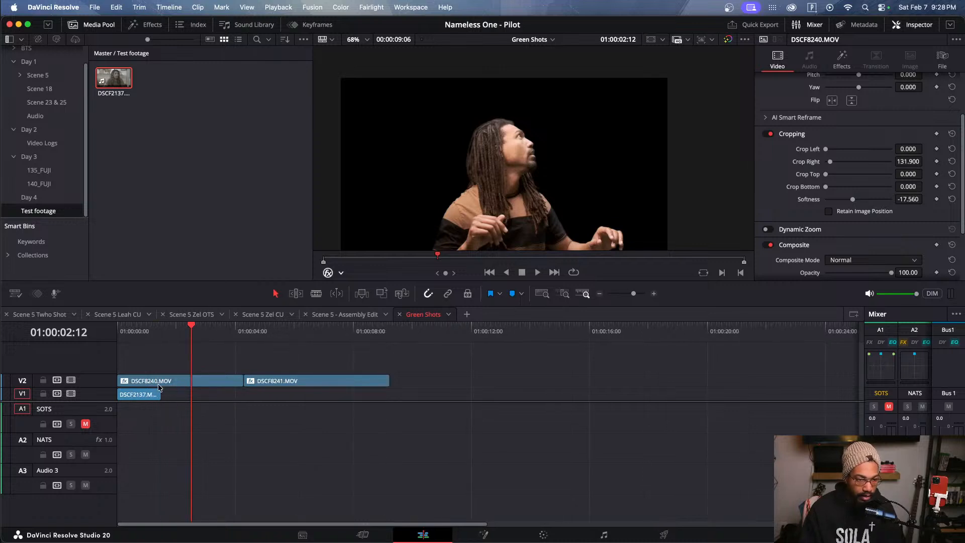
{"action": "left_click_drag", "start_coordinate": [160, 395], "coordinate": [391, 408]}
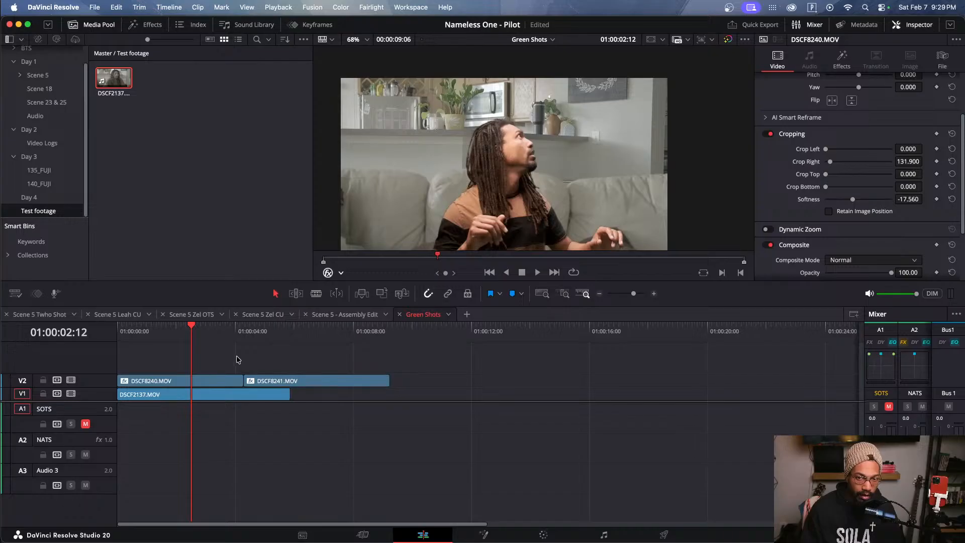
Step: Apply the grade of gallery still 1.6.1 to the DSCF2137.MOV background clip and return to the edit timeline
{"action": "scroll", "coordinate": [237, 359], "scroll_direction": "down", "scroll_amount": 4}
{"action": "scroll", "coordinate": [238, 360], "scroll_direction": "up", "scroll_amount": 2}
{"action": "scroll", "coordinate": [237, 360], "scroll_direction": "up", "scroll_amount": 2}
{"action": "mouse_move", "coordinate": [227, 340]}
{"action": "left_mouse_down"}
{"action": "mouse_move", "coordinate": [130, 346]}
{"action": "mouse_move", "coordinate": [341, 351]}
{"action": "mouse_move", "coordinate": [303, 355]}
{"action": "left_mouse_up"}
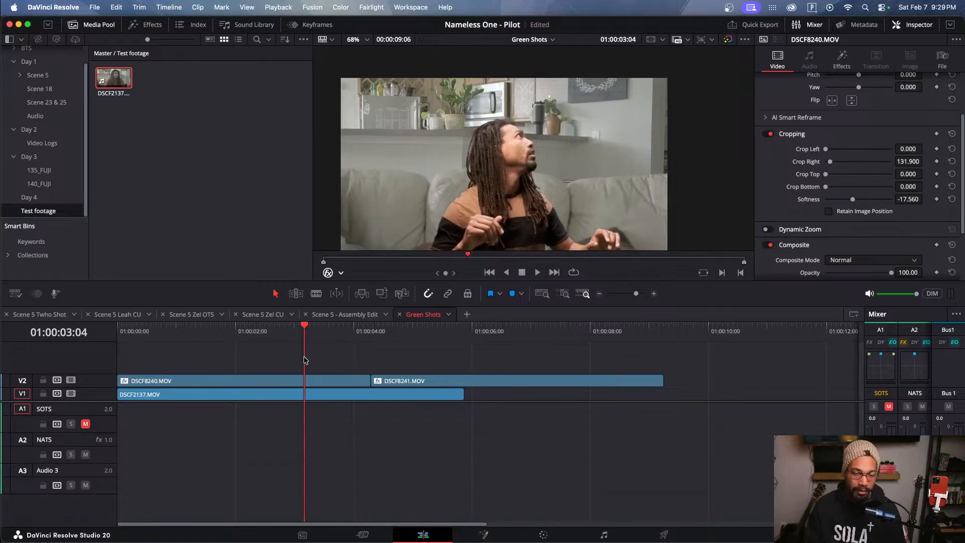
{"action": "left_click", "coordinate": [544, 535]}
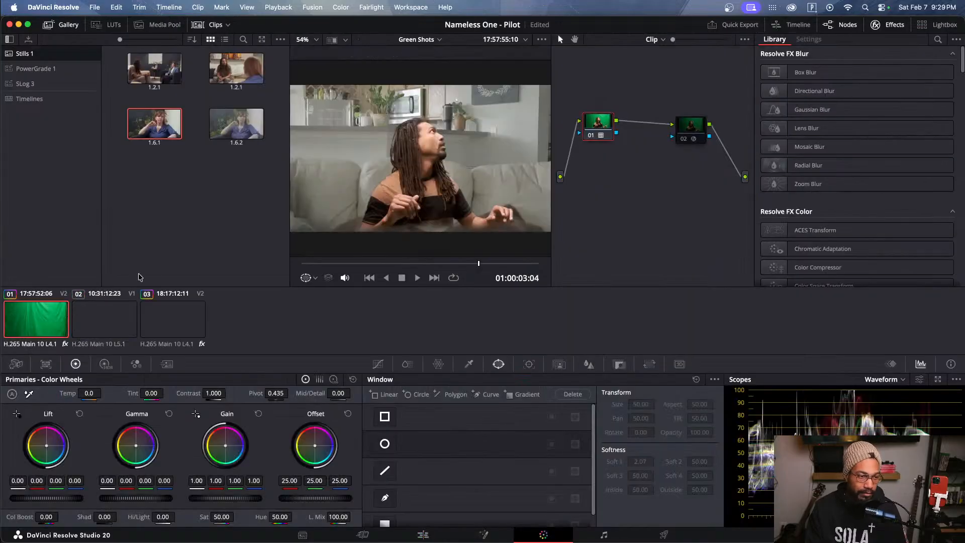
{"action": "left_click", "coordinate": [93, 324]}
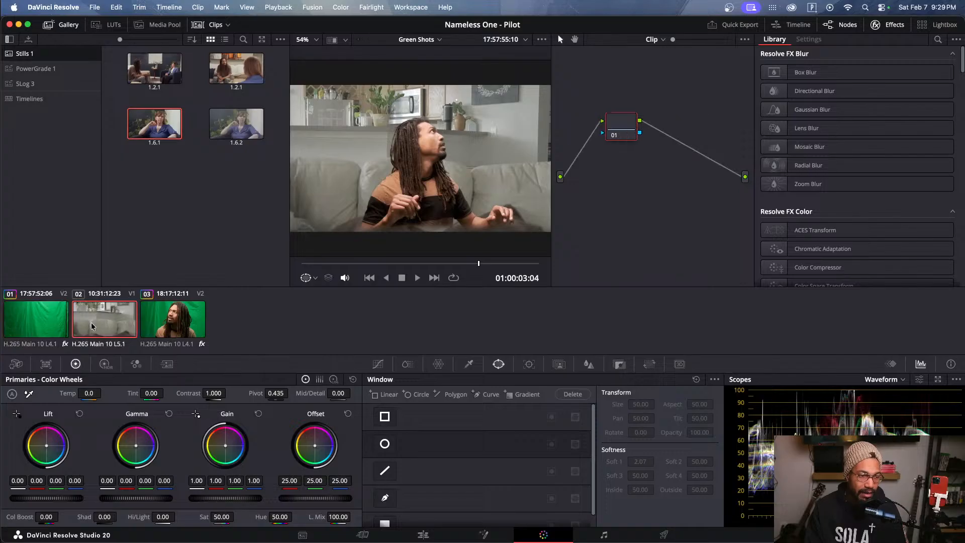
{"action": "right_click", "coordinate": [152, 143]}
{"action": "left_click", "coordinate": [221, 164]}
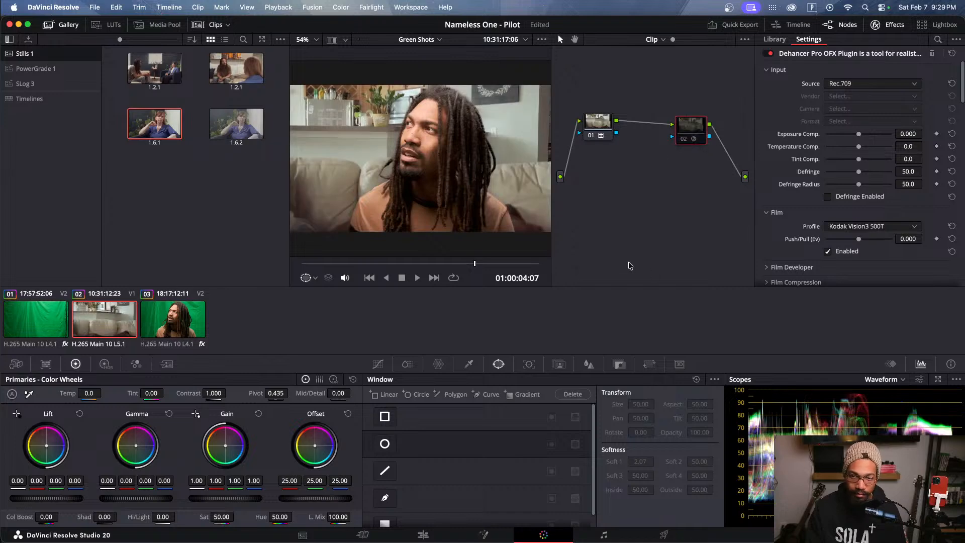
{"action": "left_click", "coordinate": [423, 535]}
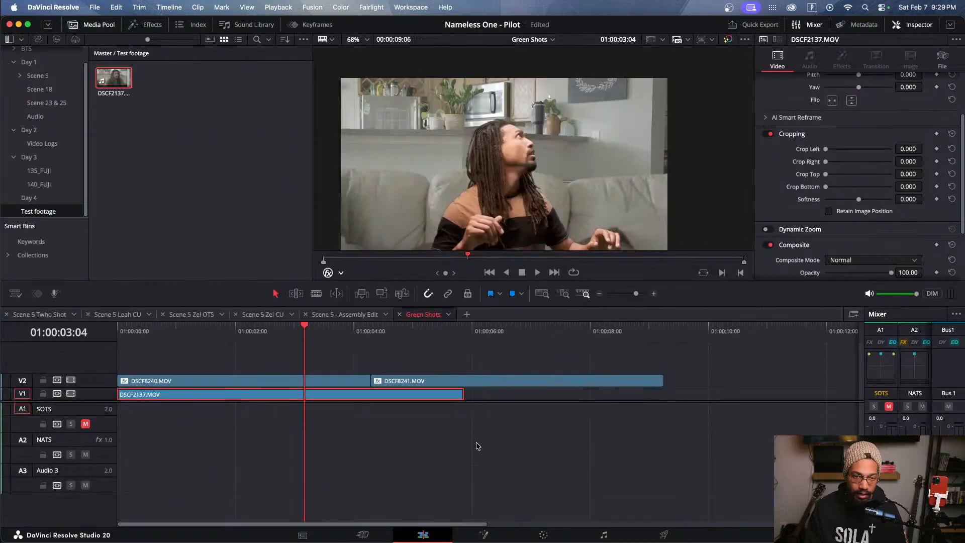
Step: Scrub and play both keyed shots over the graded couch background to judge the composite
{"action": "left_click_drag", "start_coordinate": [372, 336], "coordinate": [295, 341]}
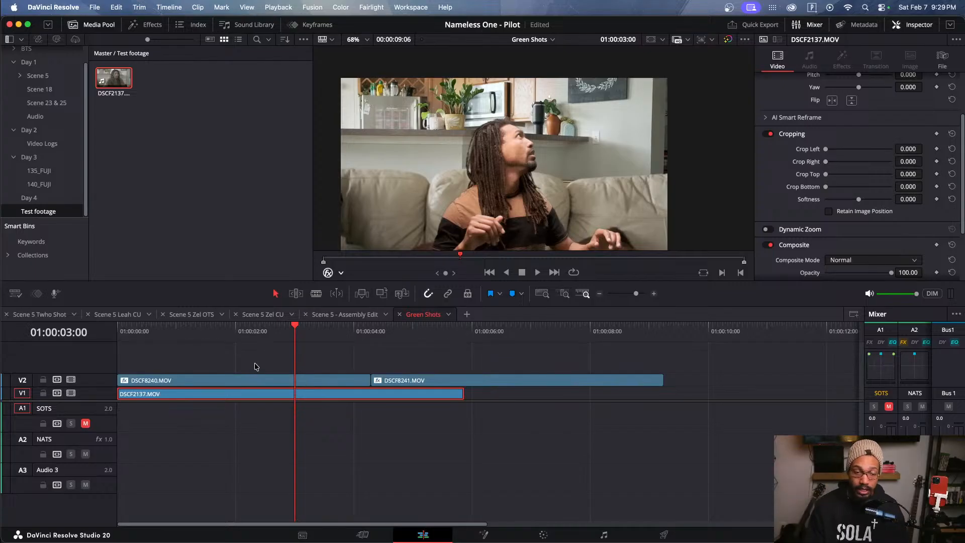
{"action": "left_click_drag", "start_coordinate": [314, 335], "coordinate": [407, 360]}
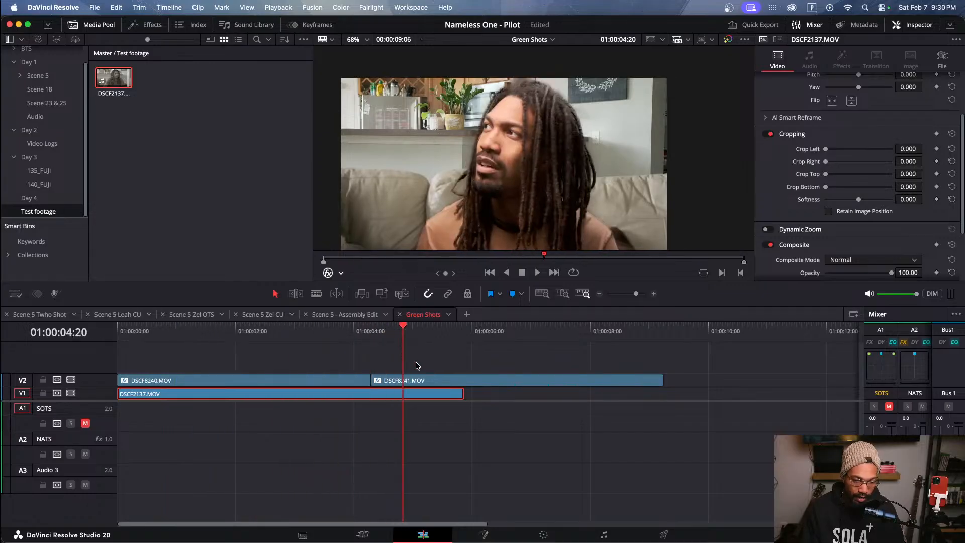
{"action": "scroll", "coordinate": [414, 366], "scroll_direction": "up", "scroll_amount": 2}
{"action": "scroll", "coordinate": [449, 356], "scroll_direction": "down", "scroll_amount": 1}
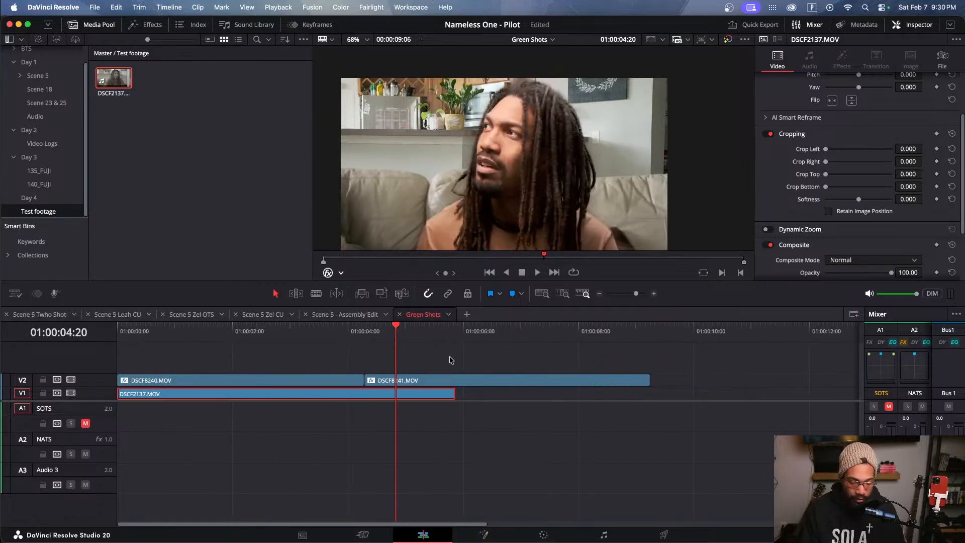
{"action": "scroll", "coordinate": [450, 357], "scroll_direction": "up", "scroll_amount": 1}
{"action": "left_click_drag", "start_coordinate": [468, 343], "coordinate": [436, 344]}
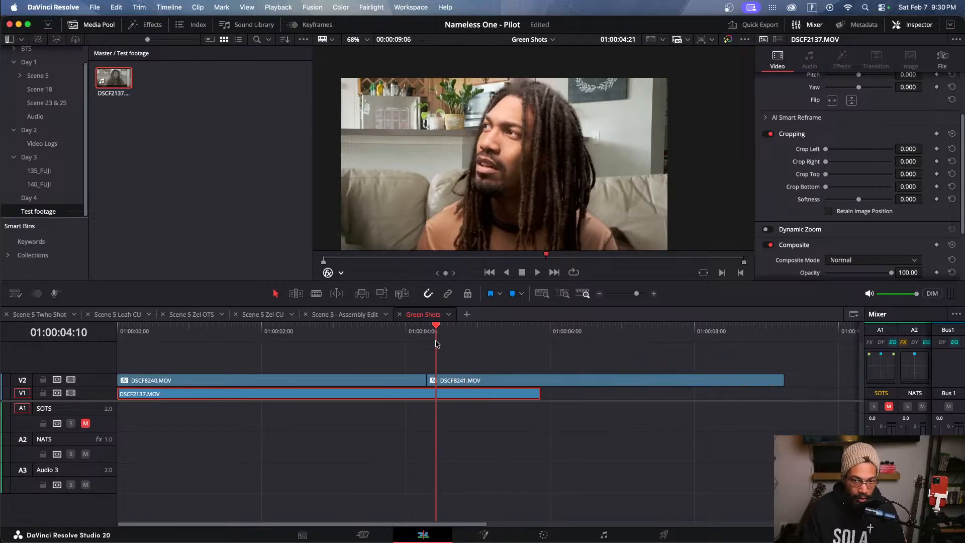
{"action": "key", "text": "space"}
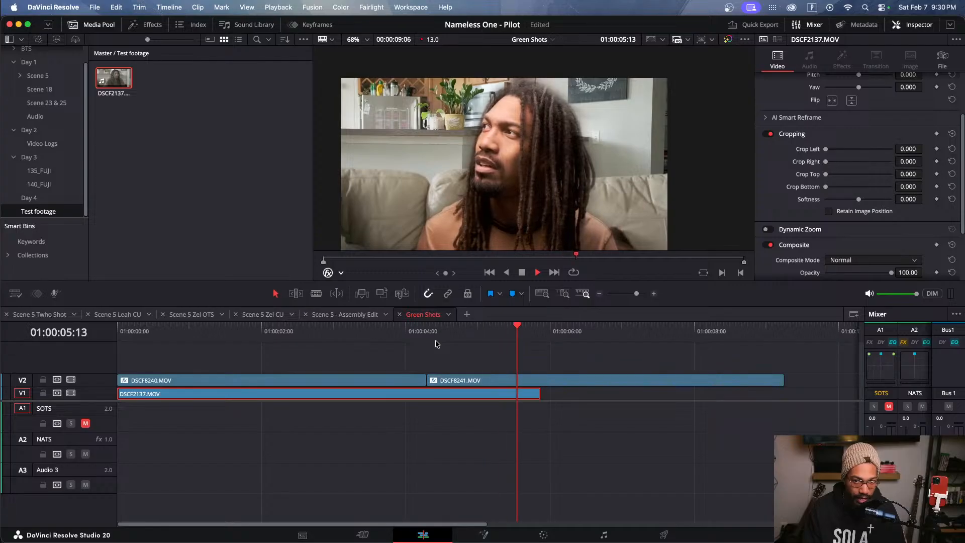
{"action": "key", "text": "space"}
Step: Delete the DSCF2137.MOV background clip from V1 and save the project
{"action": "scroll", "coordinate": [387, 372], "scroll_direction": "down", "scroll_amount": 2}
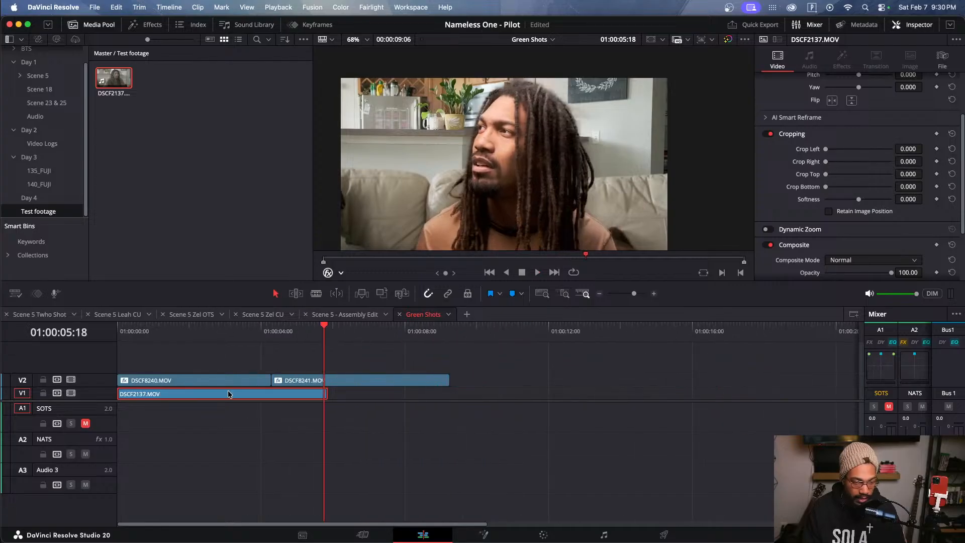
{"action": "left_click", "coordinate": [188, 330]}
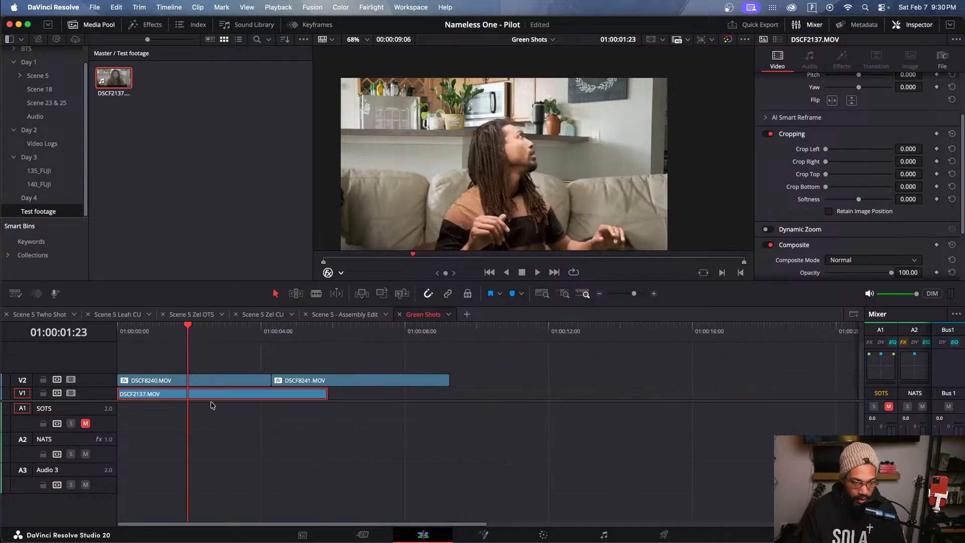
{"action": "key", "text": "Delete"}
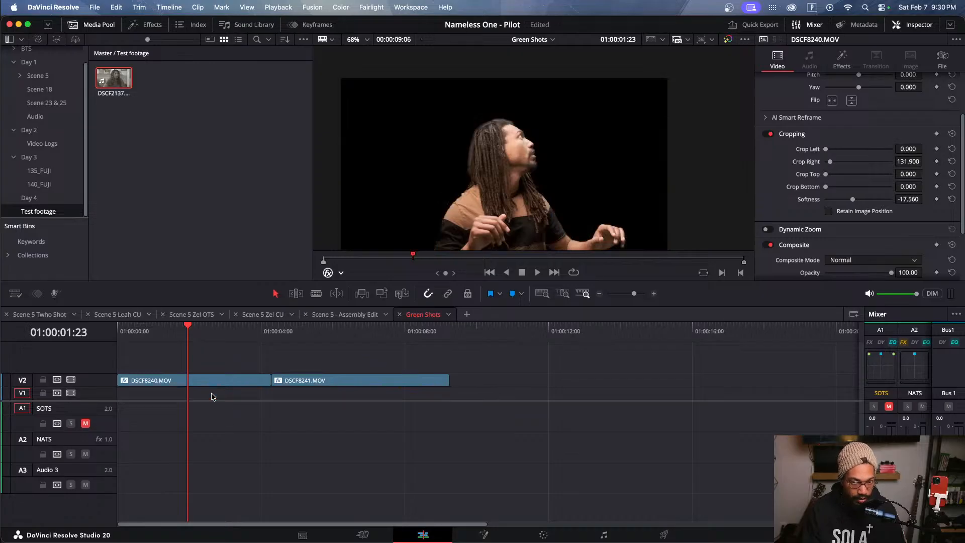
{"action": "left_click_drag", "start_coordinate": [196, 331], "coordinate": [262, 329]}
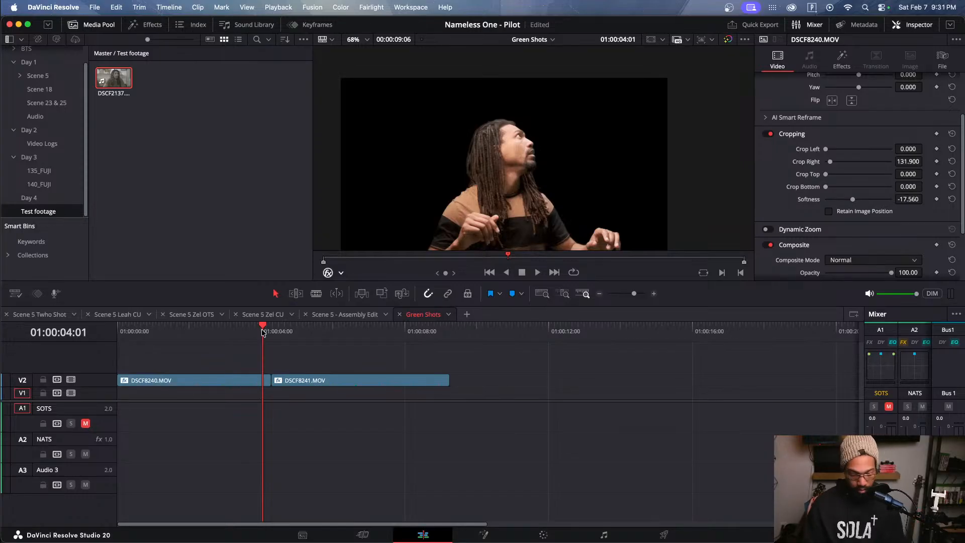
{"action": "key", "text": "super+s"}
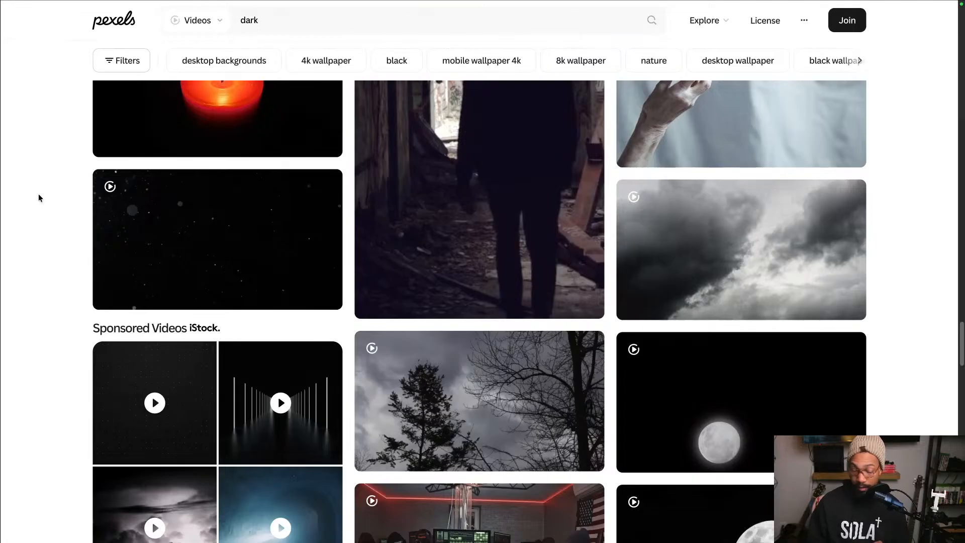
Step: Look through the Pexels video results for "dark" to find a suitable background for the keyed shots
{"action": "scroll", "coordinate": [38, 196], "scroll_direction": "up", "scroll_amount": 10}
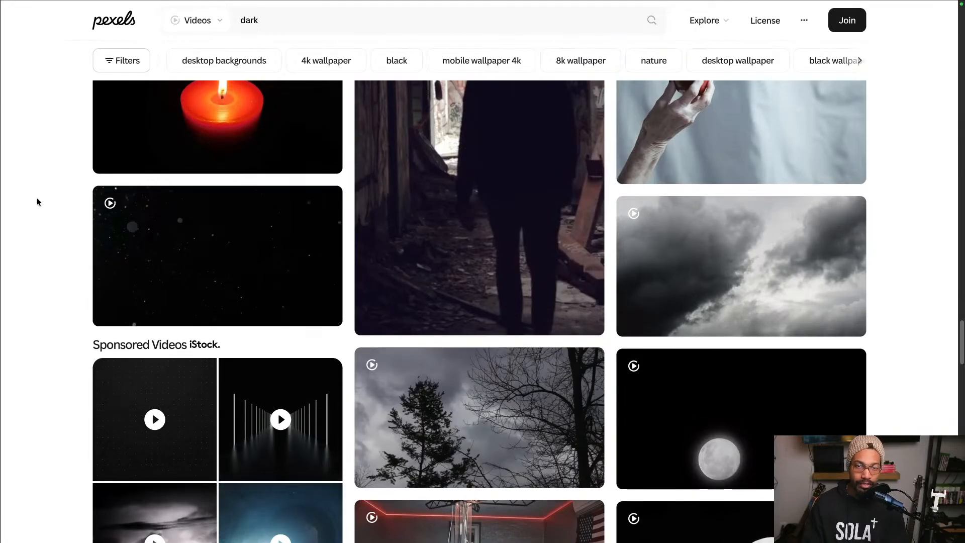
{"action": "scroll", "coordinate": [37, 201], "scroll_direction": "up", "scroll_amount": 15}
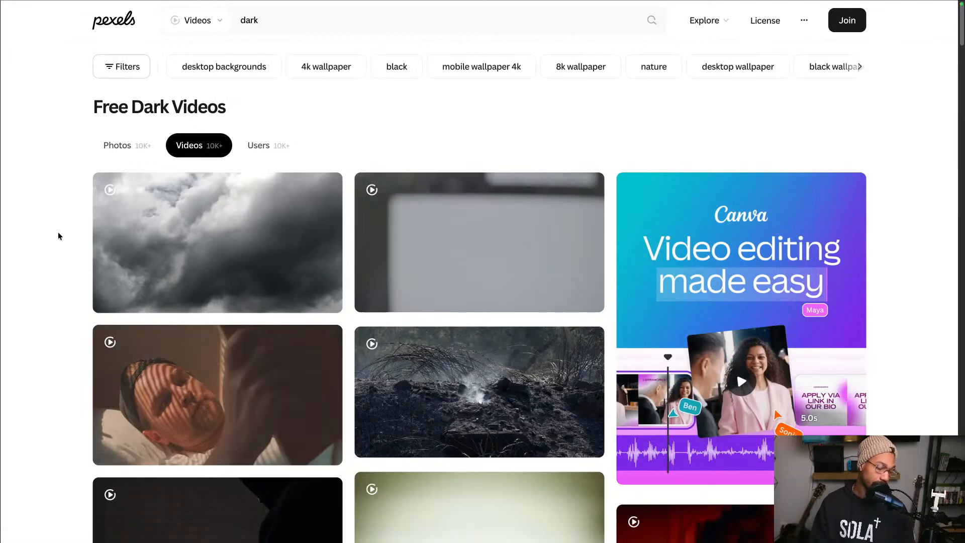
{"action": "scroll", "coordinate": [57, 236], "scroll_direction": "down", "scroll_amount": 15}
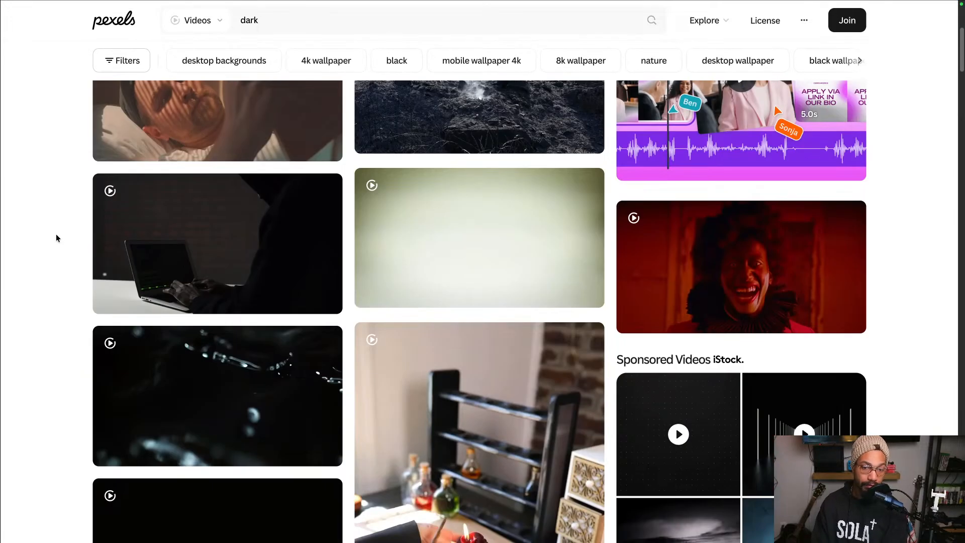
{"action": "scroll", "coordinate": [56, 237], "scroll_direction": "down", "scroll_amount": 12}
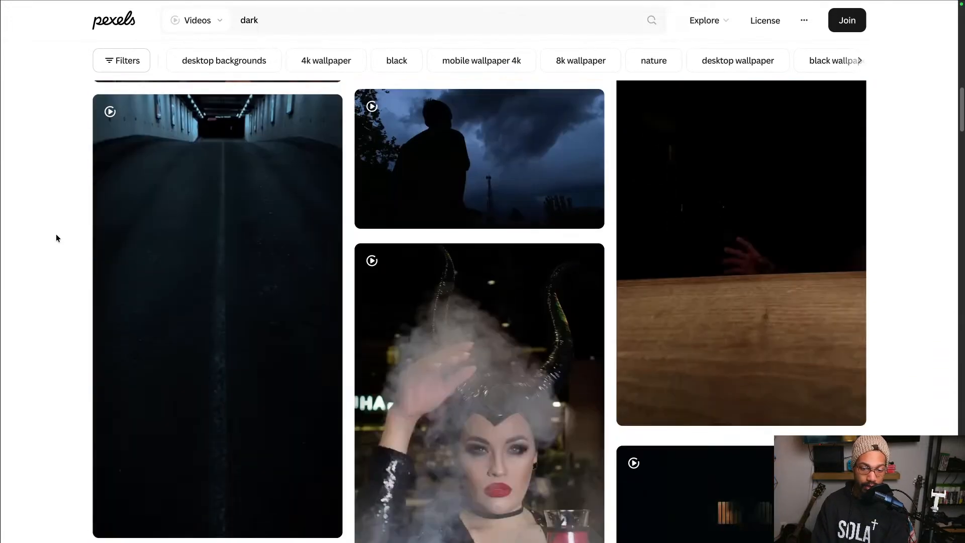
{"action": "scroll", "coordinate": [55, 237], "scroll_direction": "down", "scroll_amount": 12}
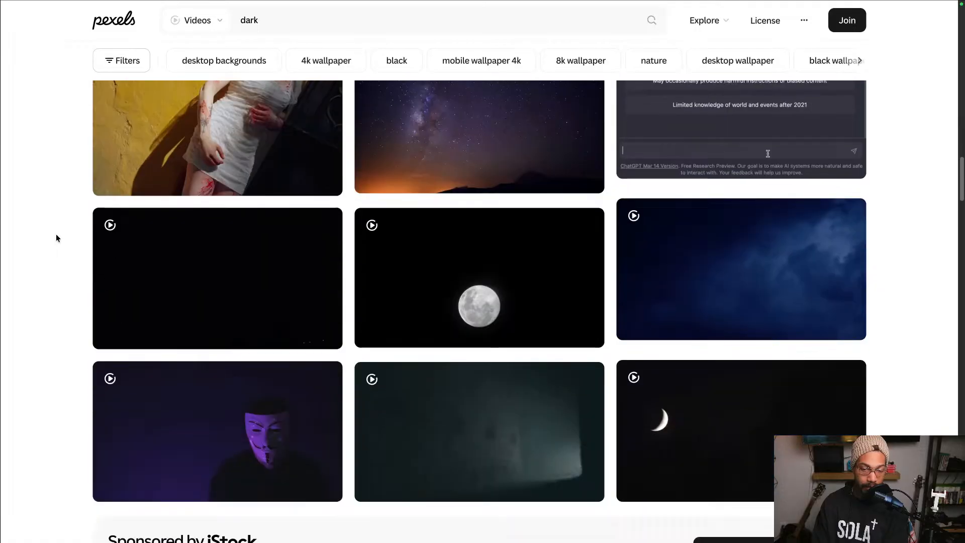
{"action": "scroll", "coordinate": [56, 238], "scroll_direction": "down", "scroll_amount": 10}
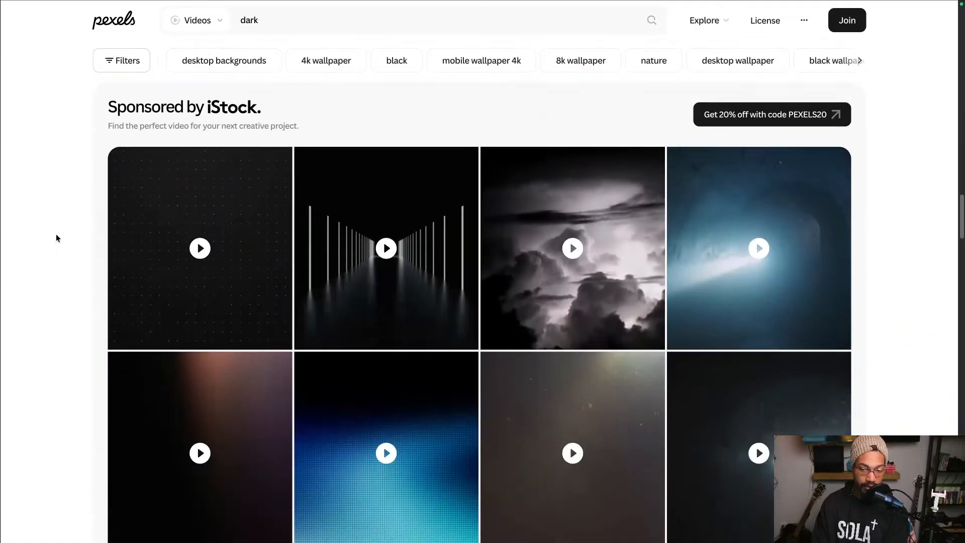
{"action": "scroll", "coordinate": [56, 237], "scroll_direction": "down", "scroll_amount": 3}
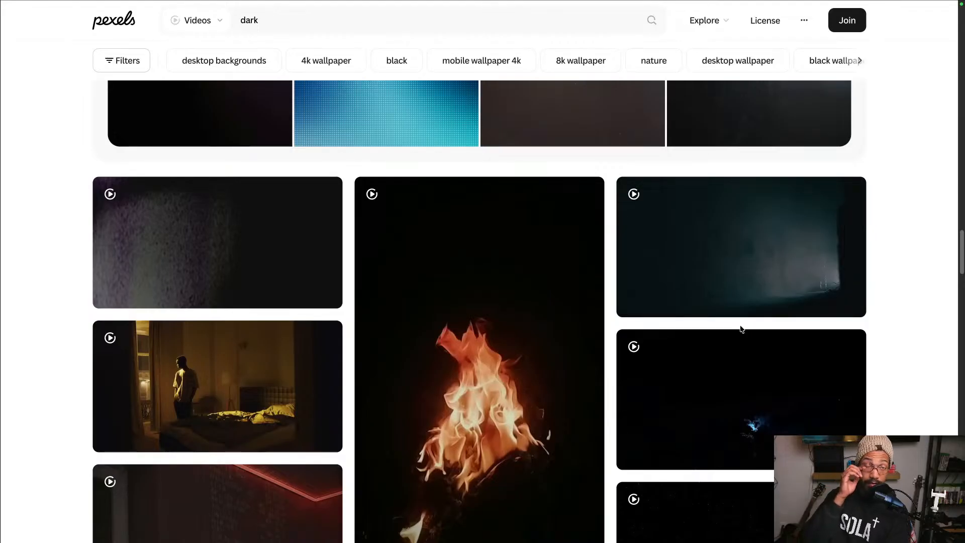
{"action": "mouse_move", "coordinate": [268, 239]}
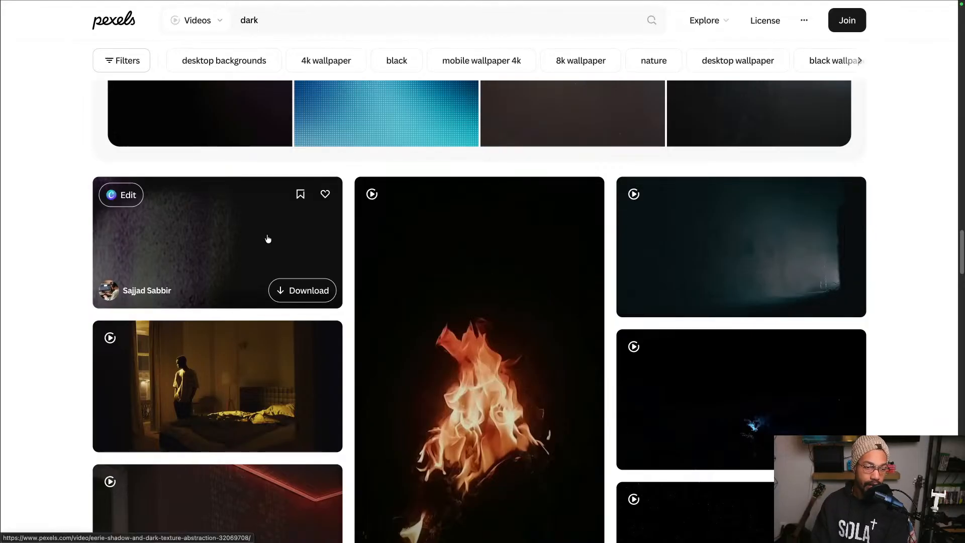
{"action": "scroll", "coordinate": [268, 239], "scroll_direction": "down", "scroll_amount": 15}
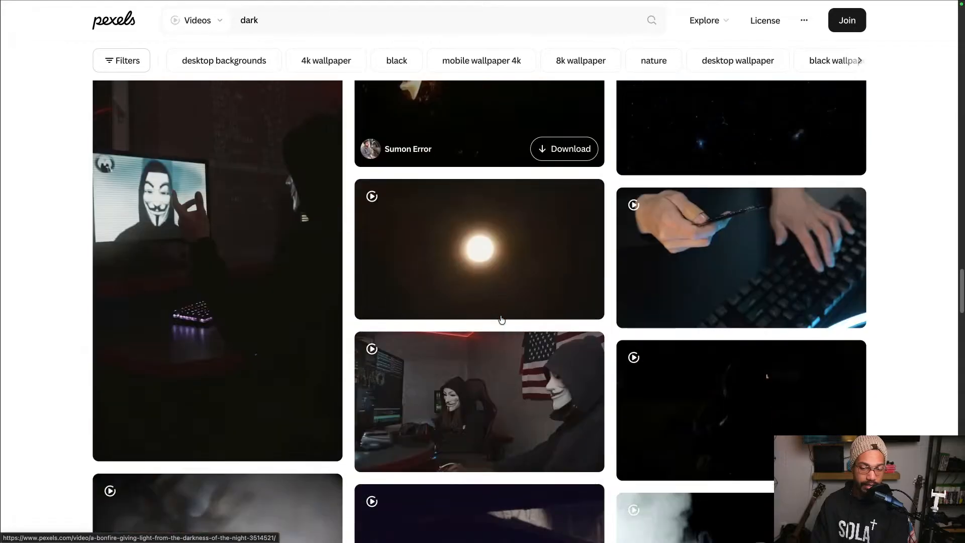
{"action": "scroll", "coordinate": [501, 320], "scroll_direction": "down", "scroll_amount": 10}
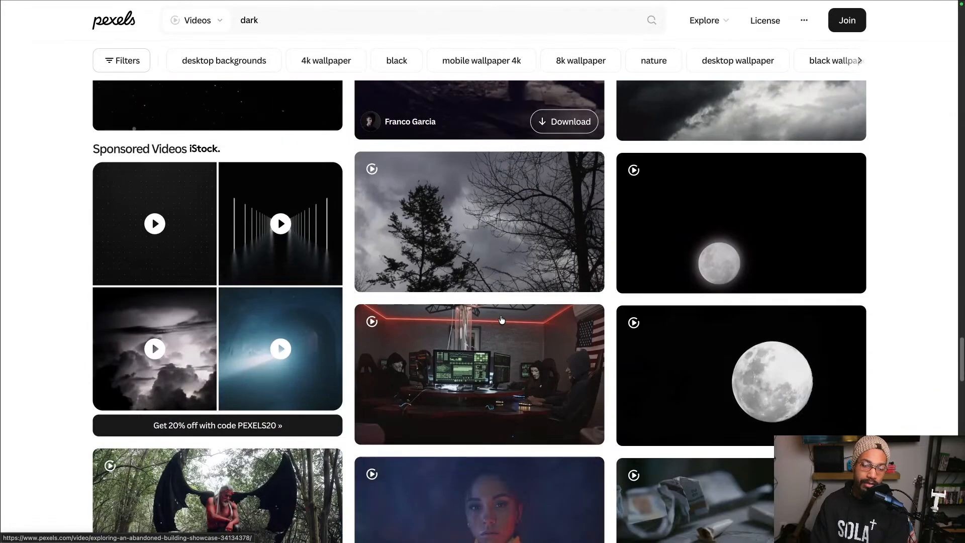
{"action": "scroll", "coordinate": [501, 320], "scroll_direction": "down", "scroll_amount": 5}
{"action": "mouse_move", "coordinate": [463, 272]}
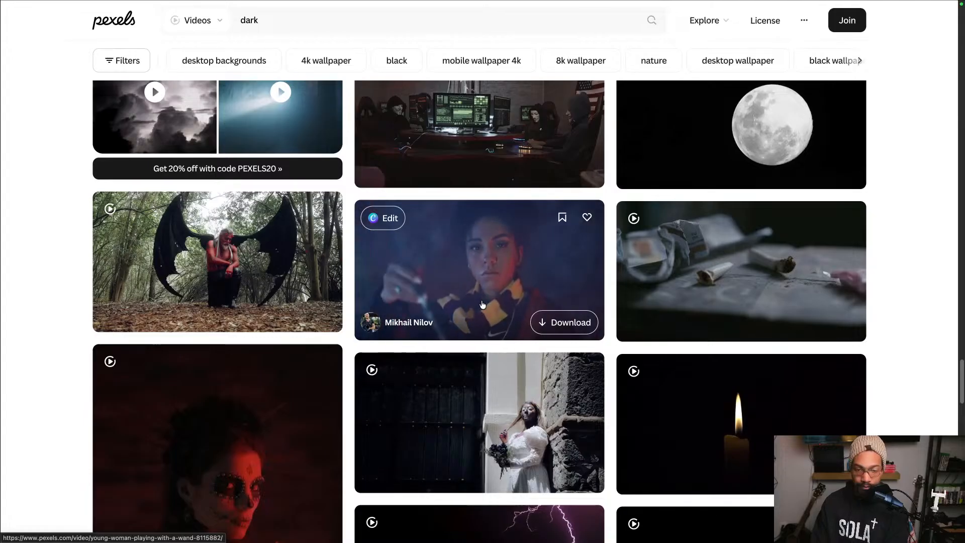
{"action": "scroll", "coordinate": [482, 304], "scroll_direction": "down", "scroll_amount": 2}
{"action": "scroll", "coordinate": [482, 304], "scroll_direction": "down", "scroll_amount": 5}
{"action": "mouse_move", "coordinate": [483, 304]}
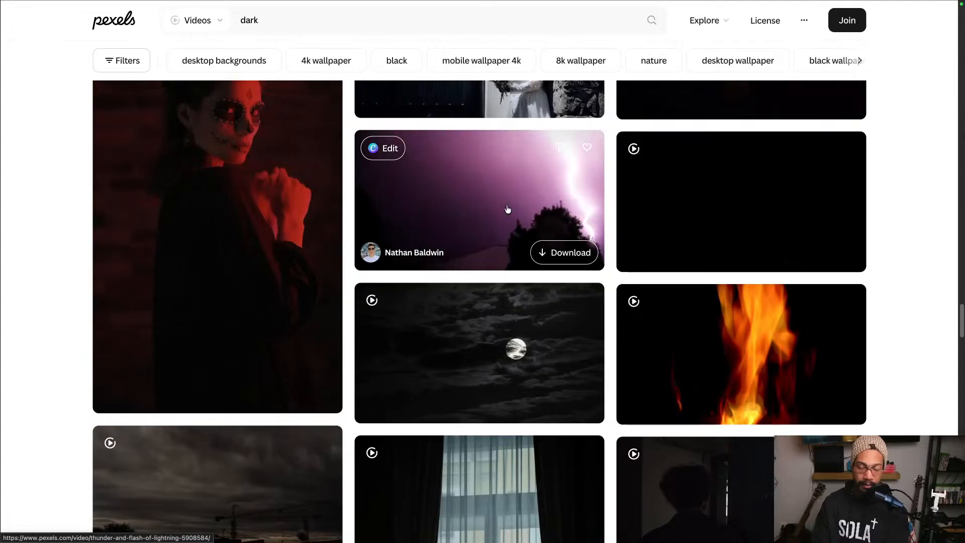
{"action": "scroll", "coordinate": [508, 209], "scroll_direction": "down", "scroll_amount": 4}
{"action": "scroll", "coordinate": [508, 210], "scroll_direction": "down", "scroll_amount": 8}
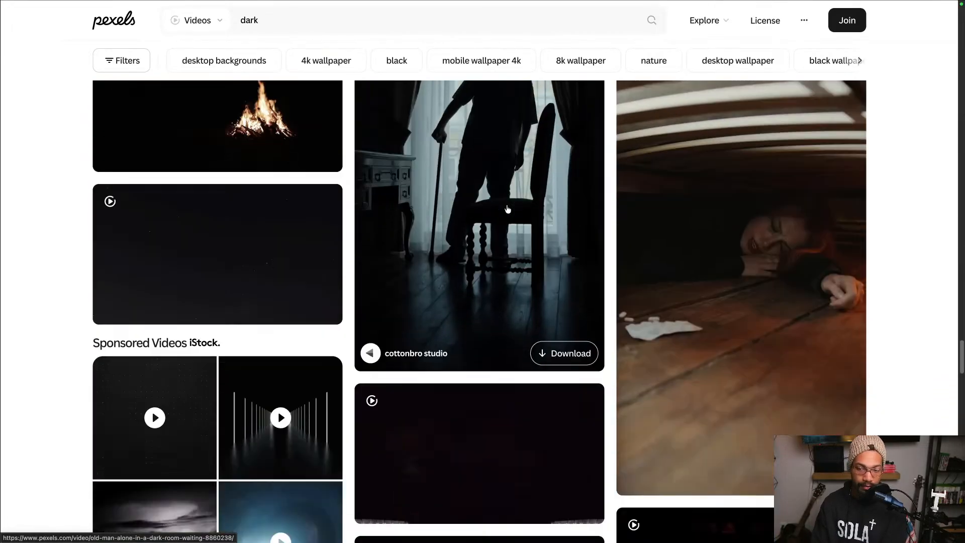
{"action": "scroll", "coordinate": [508, 209], "scroll_direction": "down", "scroll_amount": 18}
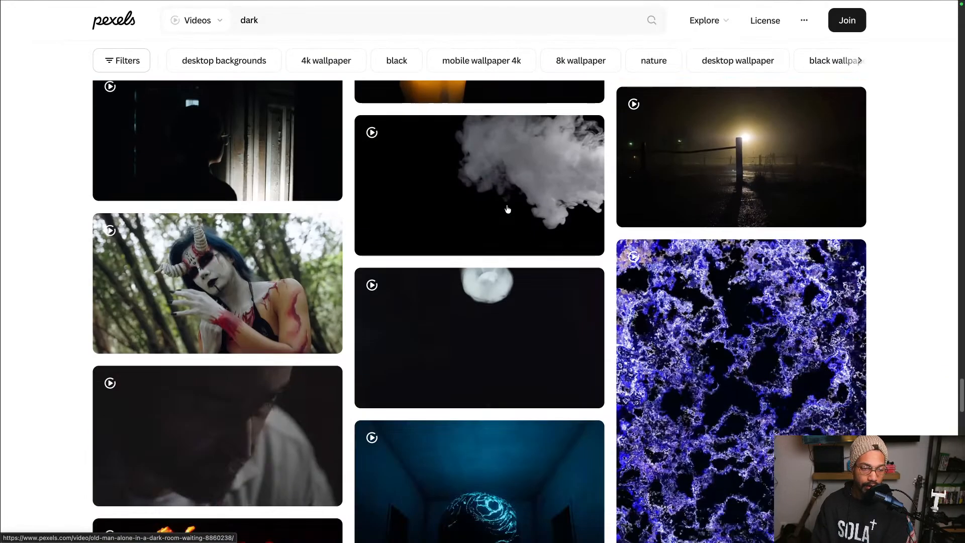
Step: Download the purple-and-white abstract texture video to Downloads as 10994872-hd_1080_1920_25fps and dismiss the thank-you overlay
{"action": "scroll", "coordinate": [507, 209], "scroll_direction": "down", "scroll_amount": 1}
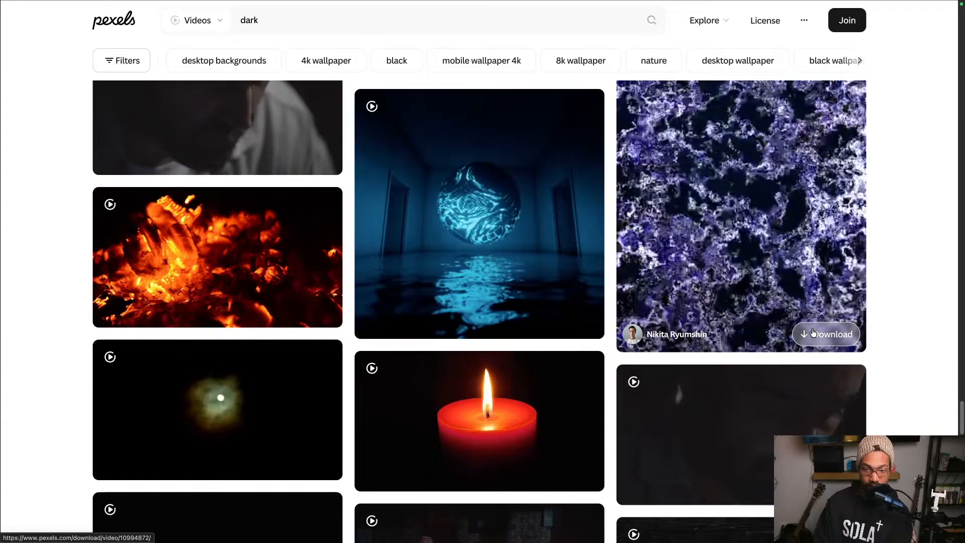
{"action": "left_click", "coordinate": [813, 333]}
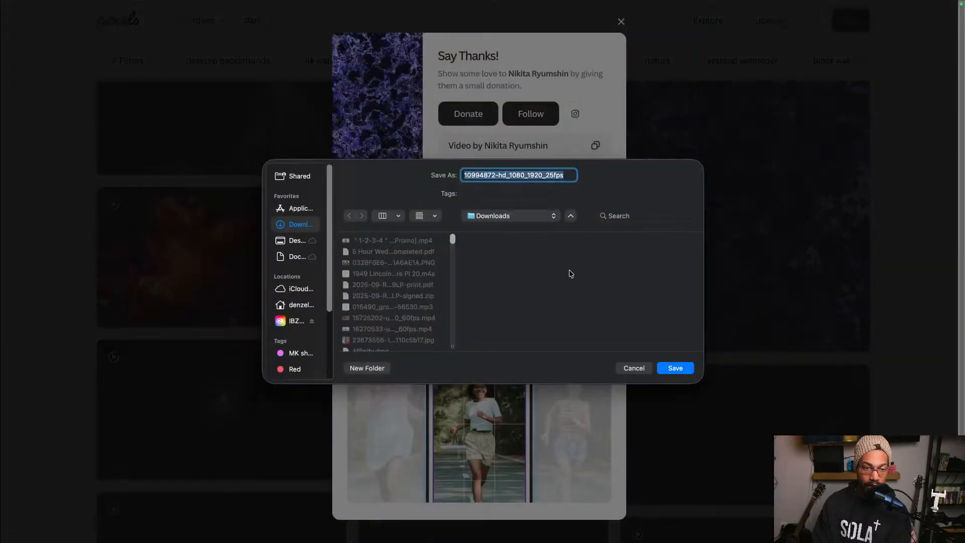
{"action": "left_click", "coordinate": [688, 369]}
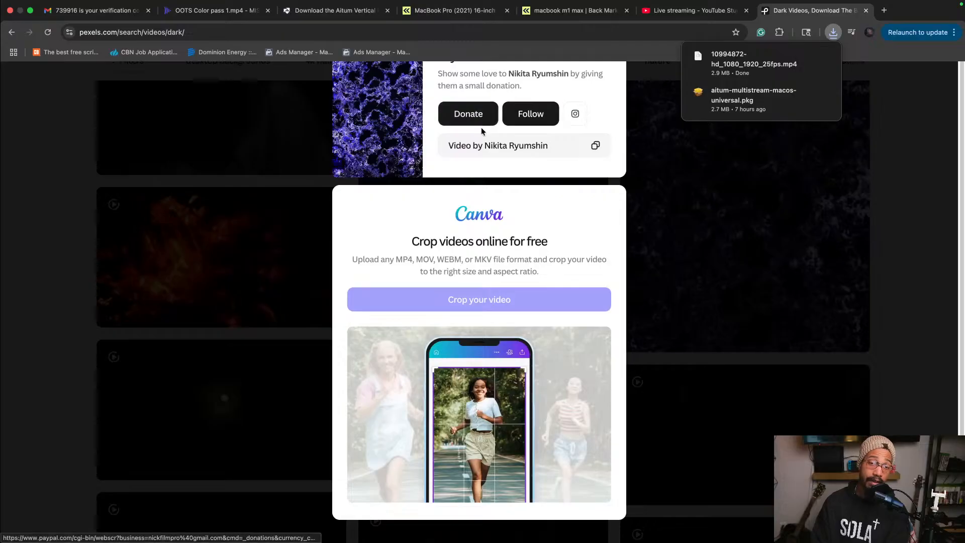
{"action": "left_click", "coordinate": [58, 212]}
{"action": "key", "text": "ctrl+super+f"}
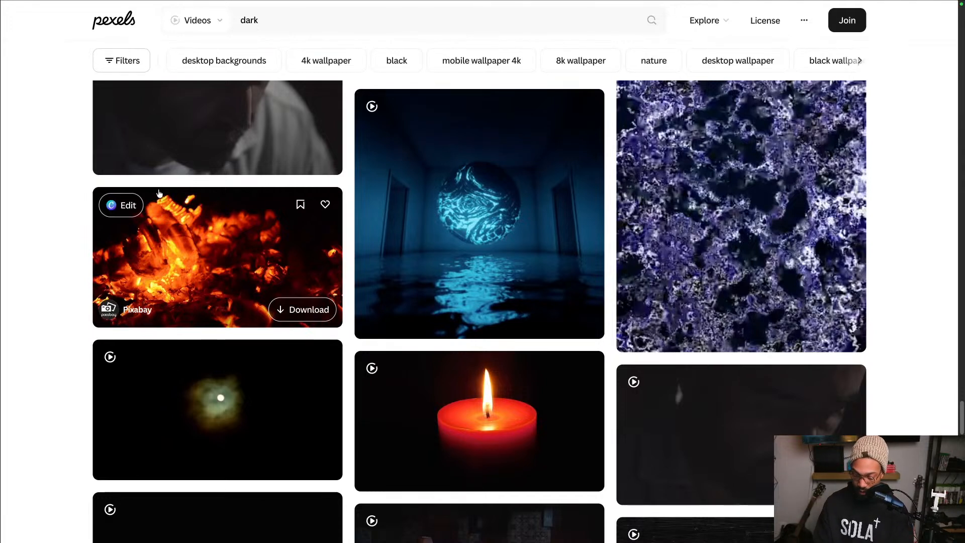
Step: Examine more of the dark video results for further background candidates
{"action": "mouse_move", "coordinate": [177, 194]}
{"action": "scroll", "coordinate": [86, 210], "scroll_direction": "down", "scroll_amount": 7}
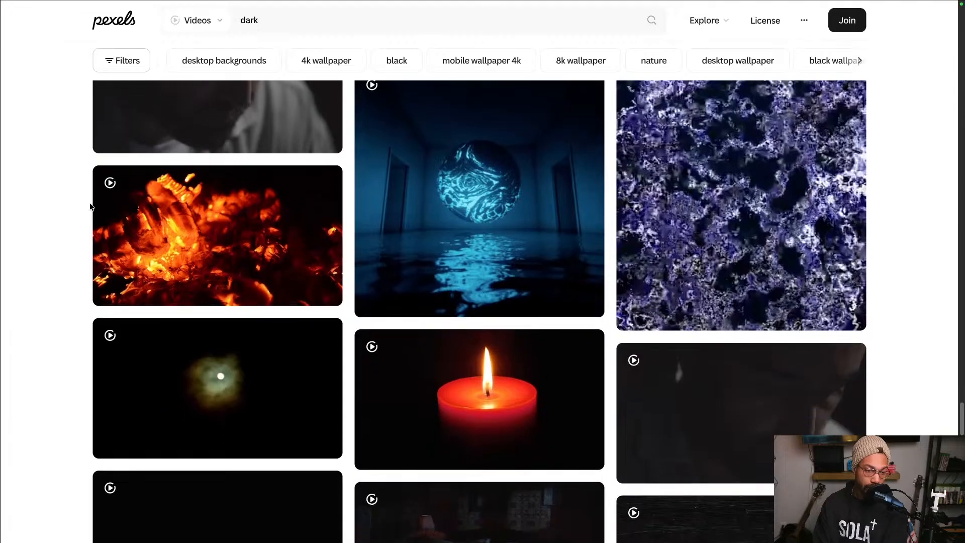
{"action": "scroll", "coordinate": [85, 207], "scroll_direction": "down", "scroll_amount": 9}
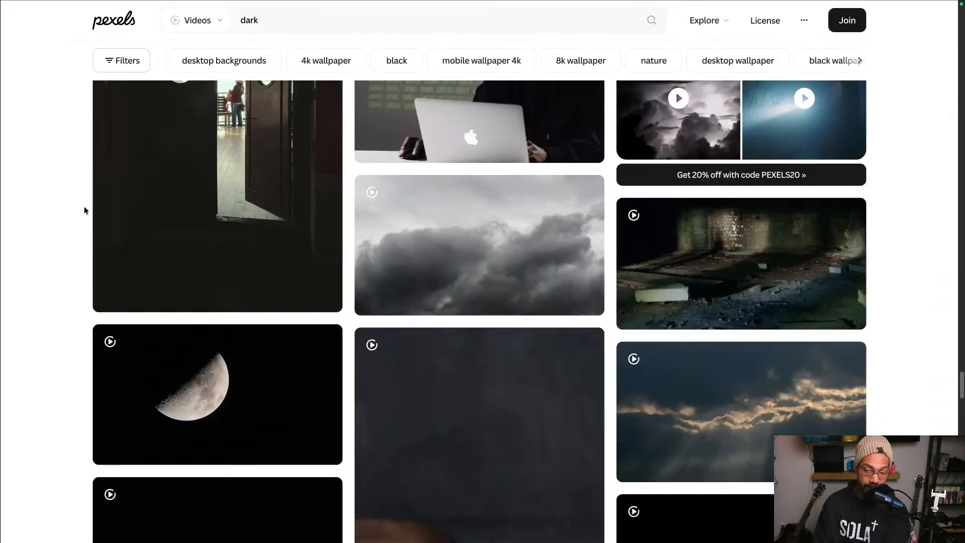
{"action": "scroll", "coordinate": [83, 206], "scroll_direction": "down", "scroll_amount": 6}
{"action": "mouse_move", "coordinate": [340, 200]}
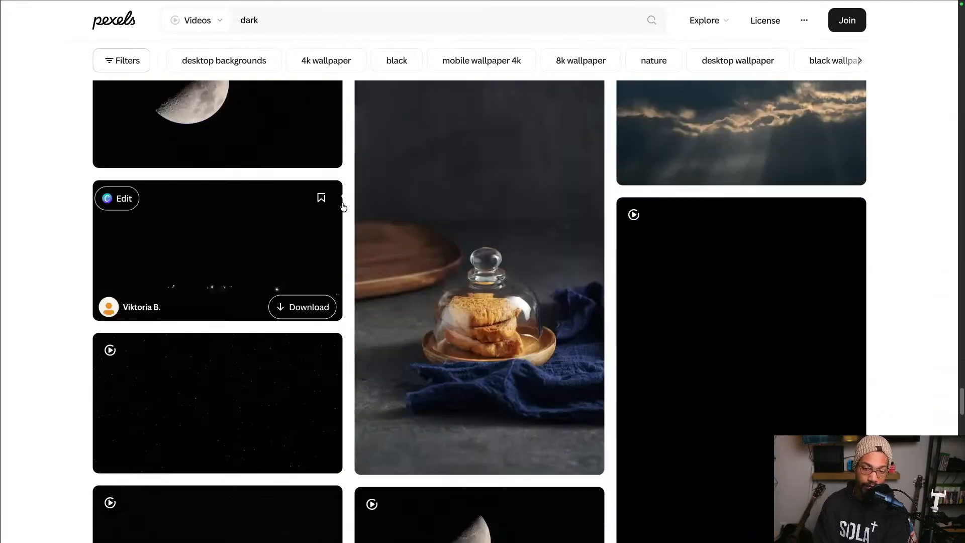
{"action": "scroll", "coordinate": [227, 266], "scroll_direction": "down", "scroll_amount": 8}
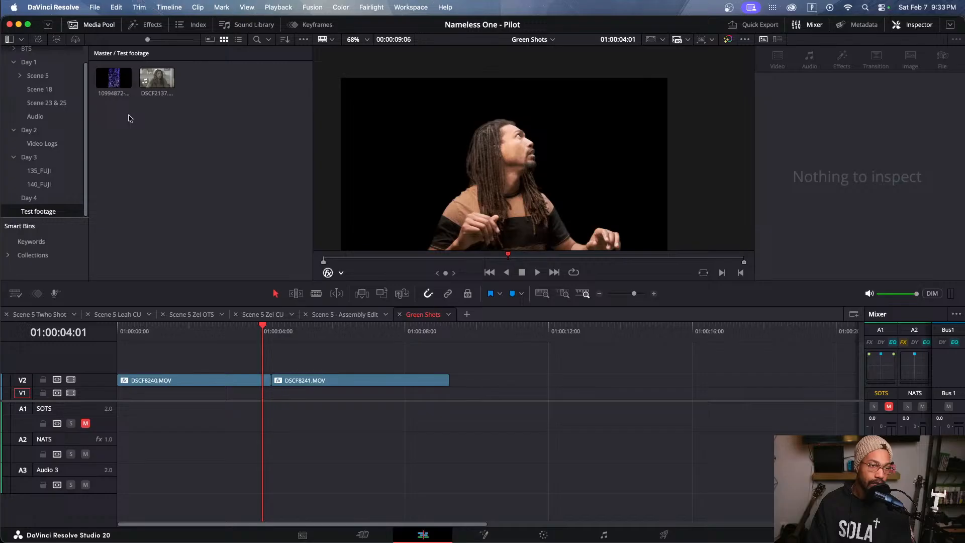
Step: In DaVinci Resolve, preview 10994872-hd_1080_1920_25fps.mp4, place it on V1 at the timeline start and return the playhead to 01:00:00:00
{"action": "double_click", "coordinate": [115, 85]}
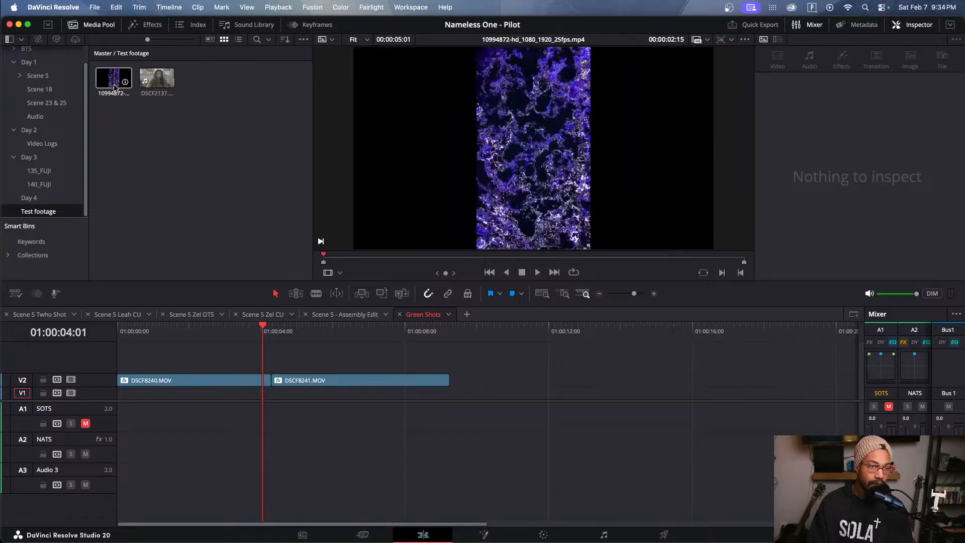
{"action": "left_click_drag", "start_coordinate": [114, 86], "coordinate": [172, 401]}
{"action": "left_click", "coordinate": [148, 333]}
{"action": "left_click_drag", "start_coordinate": [150, 334], "coordinate": [112, 342]}
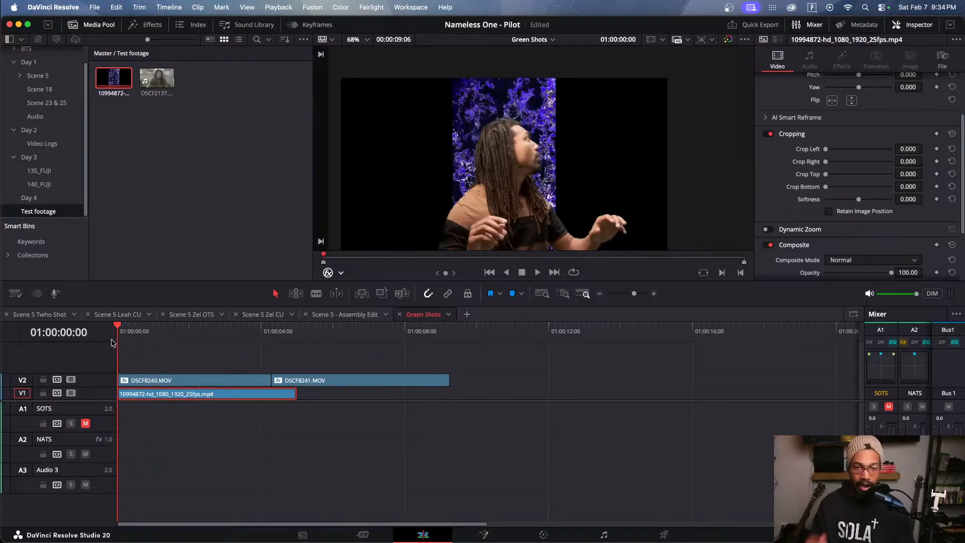
Step: Rotate the purple texture clip on V1 to 90 degrees and set its zoom to 1.820 so it fills the frame
{"action": "left_click", "coordinate": [167, 366]}
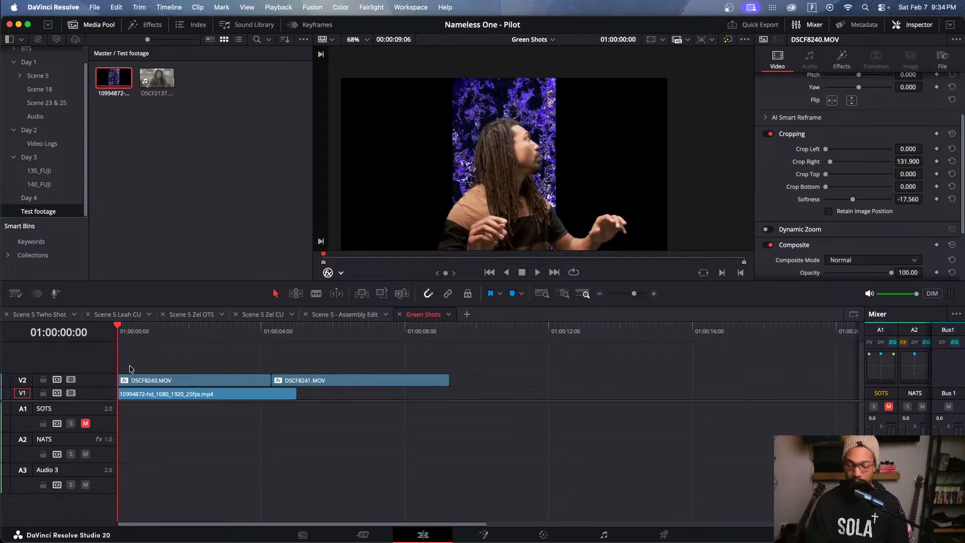
{"action": "left_click", "coordinate": [182, 398]}
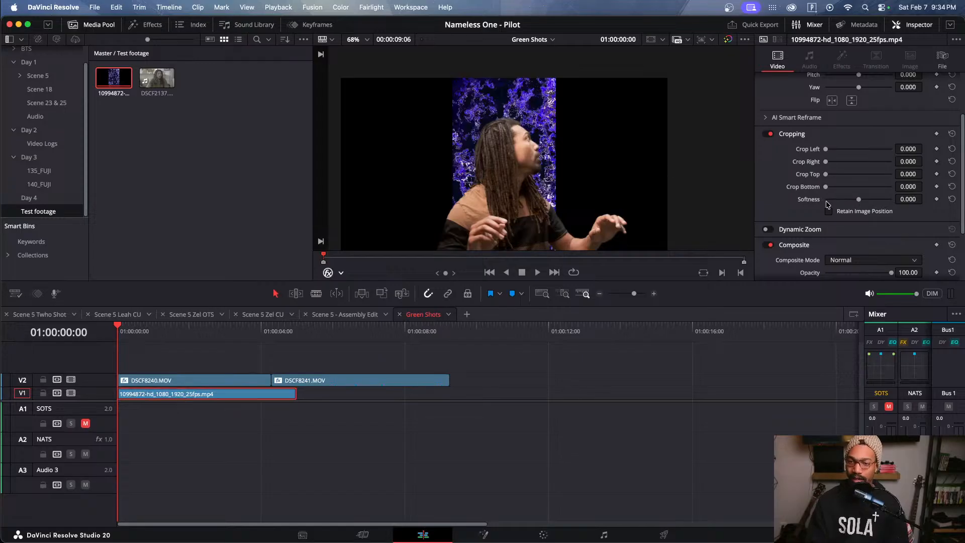
{"action": "scroll", "coordinate": [787, 190], "scroll_direction": "up", "scroll_amount": 3}
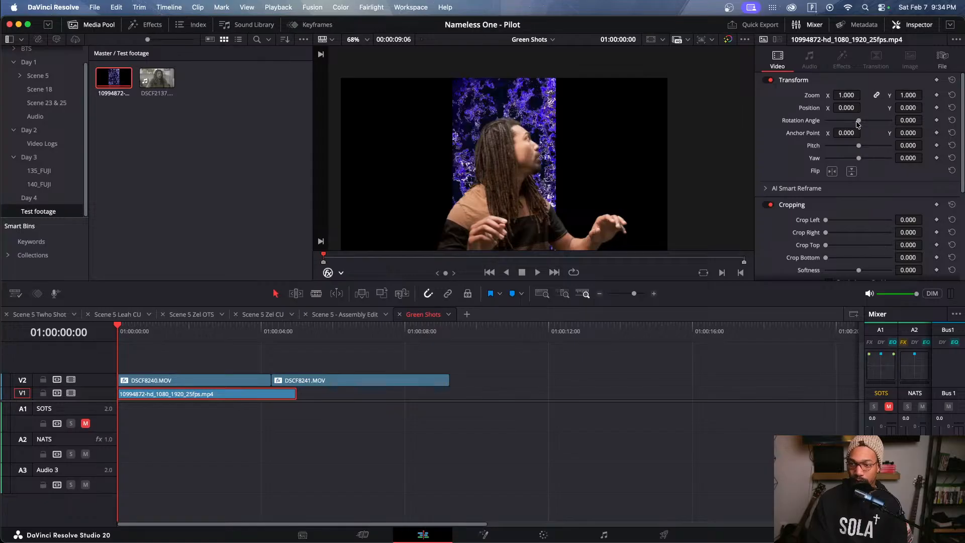
{"action": "left_click_drag", "start_coordinate": [859, 120], "coordinate": [893, 121]}
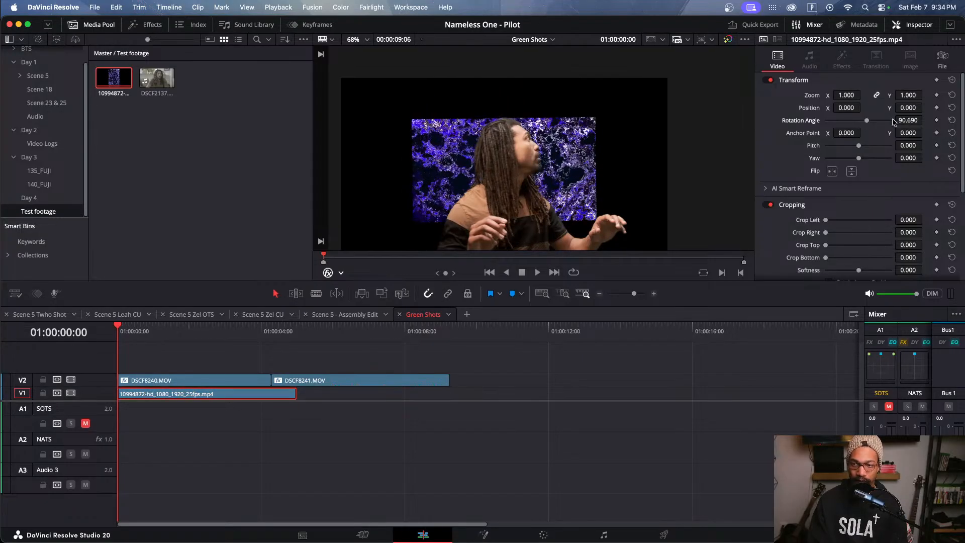
{"action": "left_click", "coordinate": [909, 120]}
{"action": "type", "text": "90"}
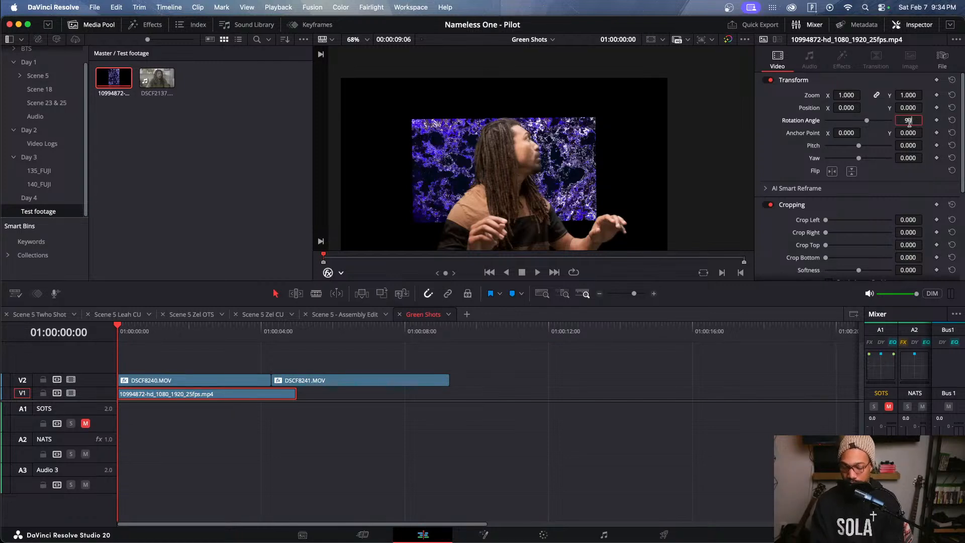
{"action": "key", "text": "Return"}
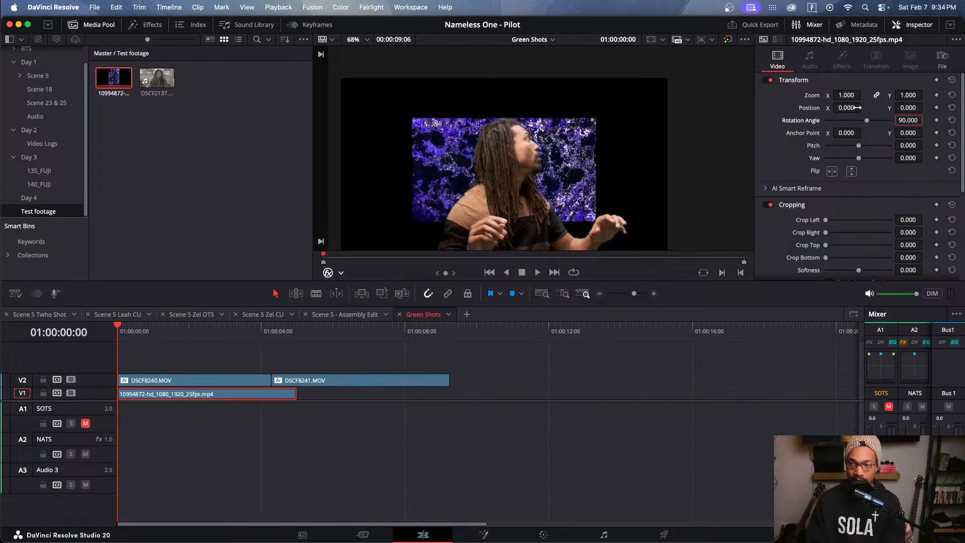
{"action": "left_click_drag", "start_coordinate": [849, 95], "coordinate": [864, 94]}
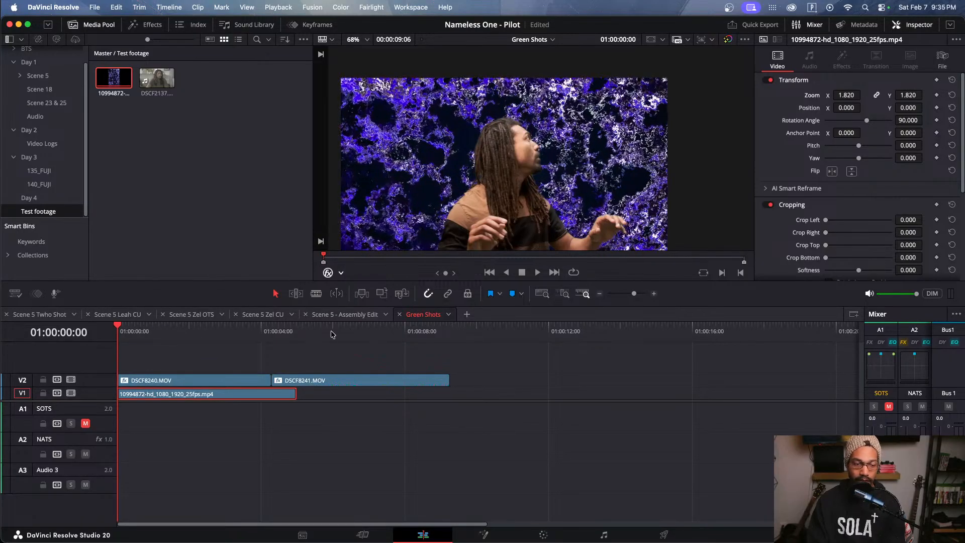
Step: Play the keyed DSCF8240.MOV shot over the purple texture background twice to judge the composite
{"action": "left_click", "coordinate": [215, 366]}
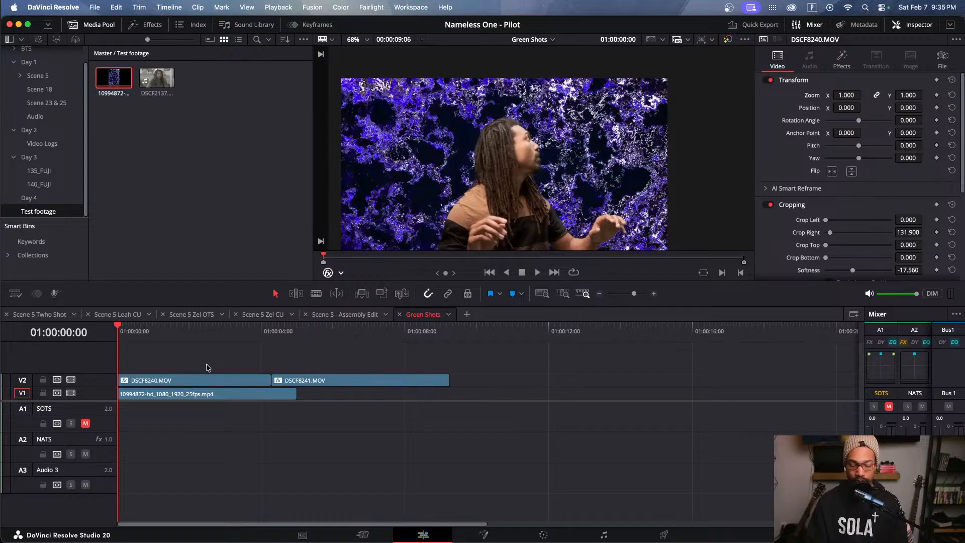
{"action": "key", "text": "space"}
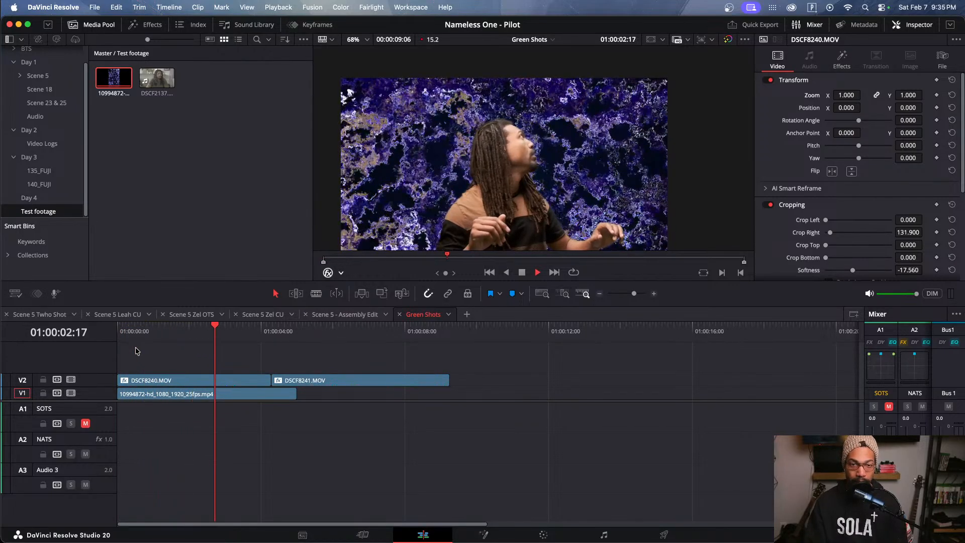
{"action": "key", "text": "space"}
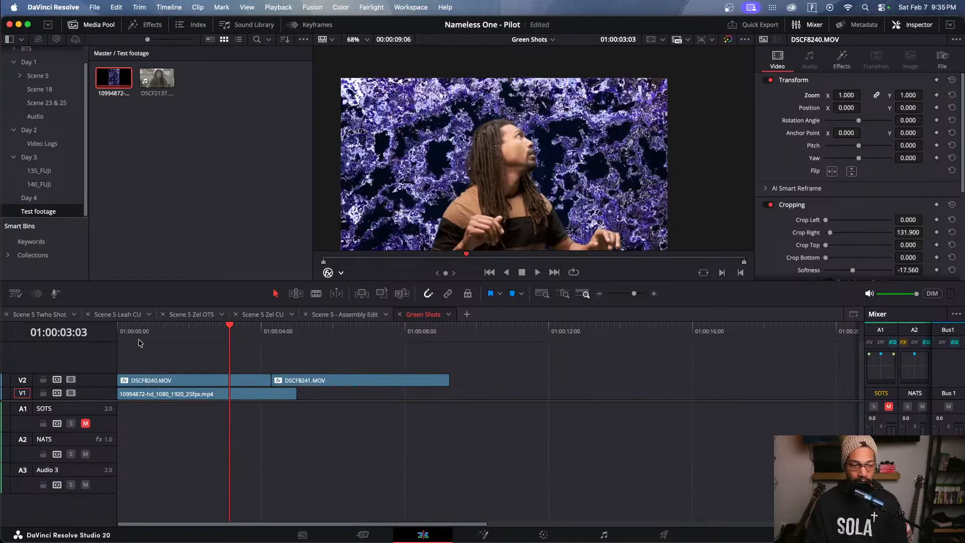
{"action": "left_click_drag", "start_coordinate": [140, 343], "coordinate": [126, 342]}
{"action": "key", "text": "space"}
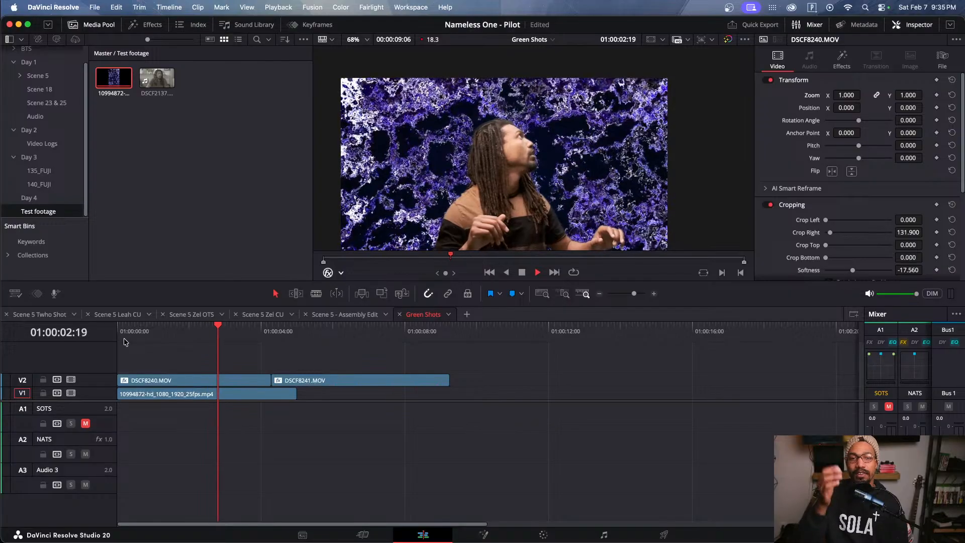
Step: Stop playback, duplicate the purple texture clip from V1 onto V3 above DSCF8240.MOV, and park the playhead at 01:00:01:06
{"action": "key", "text": "space"}
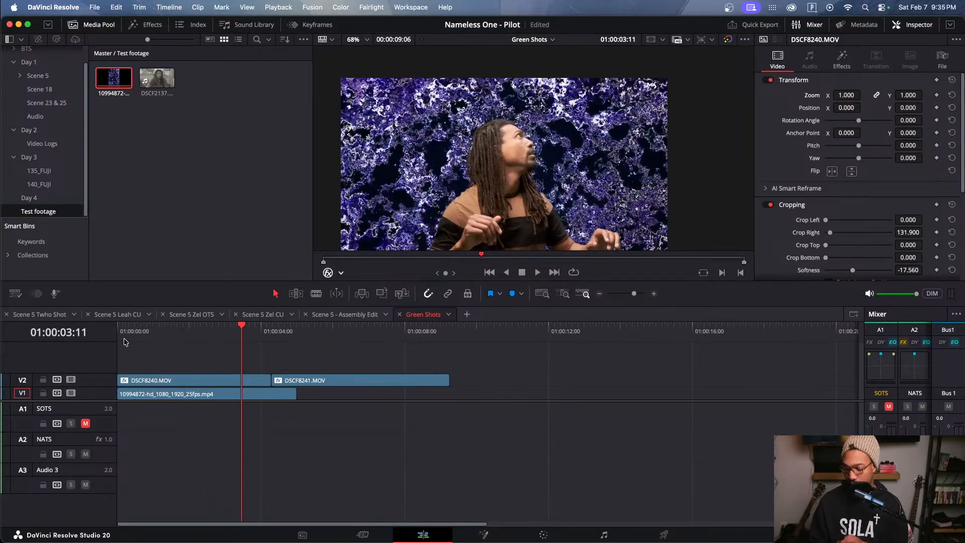
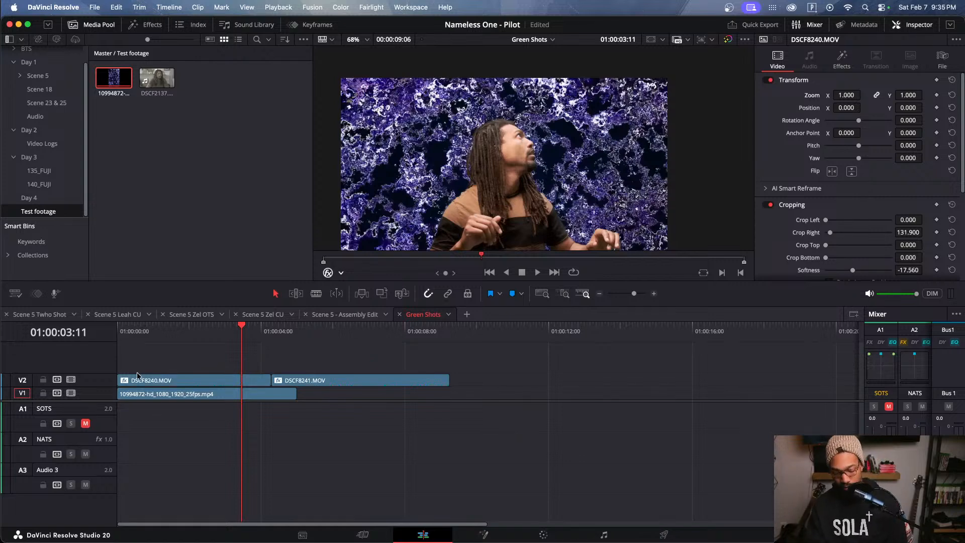
{"action": "left_click", "coordinate": [146, 396]}
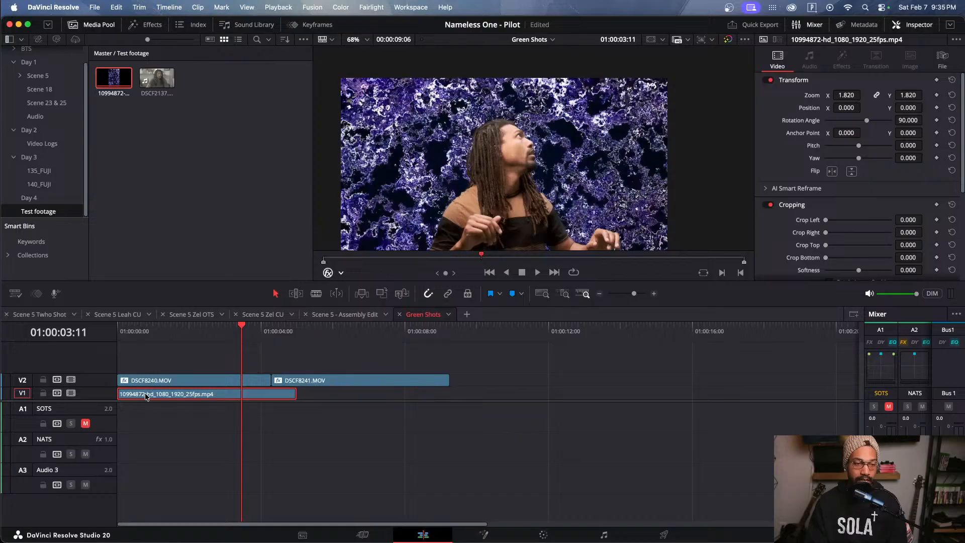
{"action": "left_click_drag", "start_coordinate": [147, 396], "coordinate": [141, 369]}
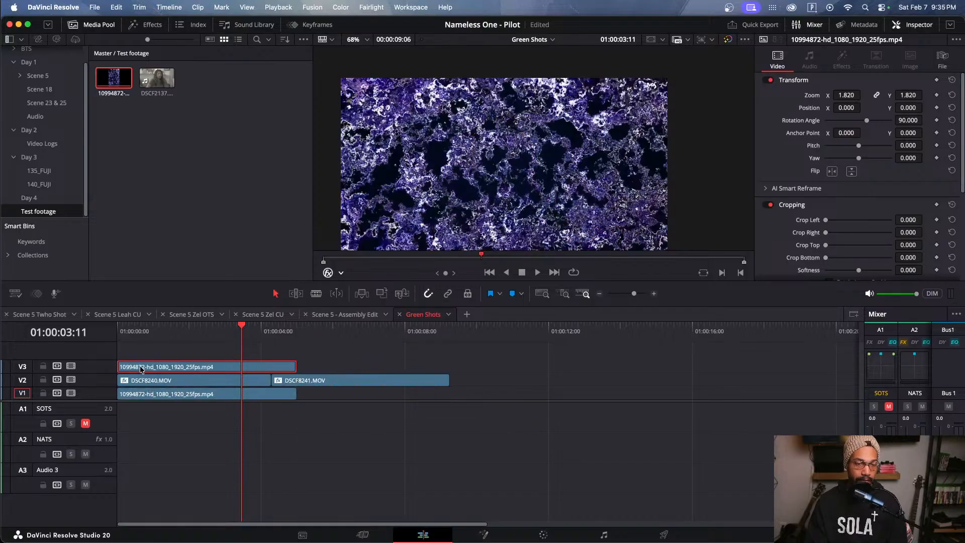
{"action": "left_click", "coordinate": [162, 341]}
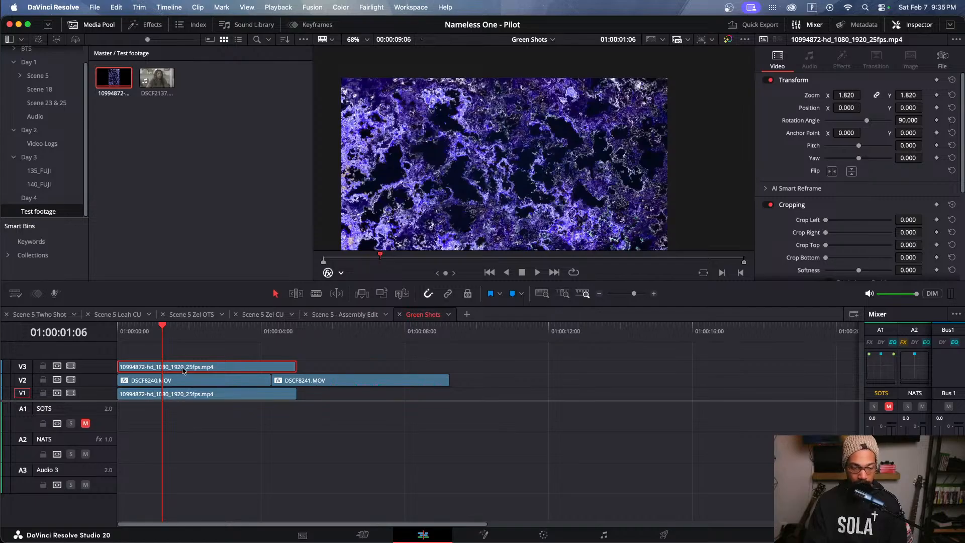
Step: Preview the composite modes on the V3 texture clip from Add through Subtract, apply Subtract, and play the result
{"action": "scroll", "coordinate": [787, 221], "scroll_direction": "down", "scroll_amount": 5}
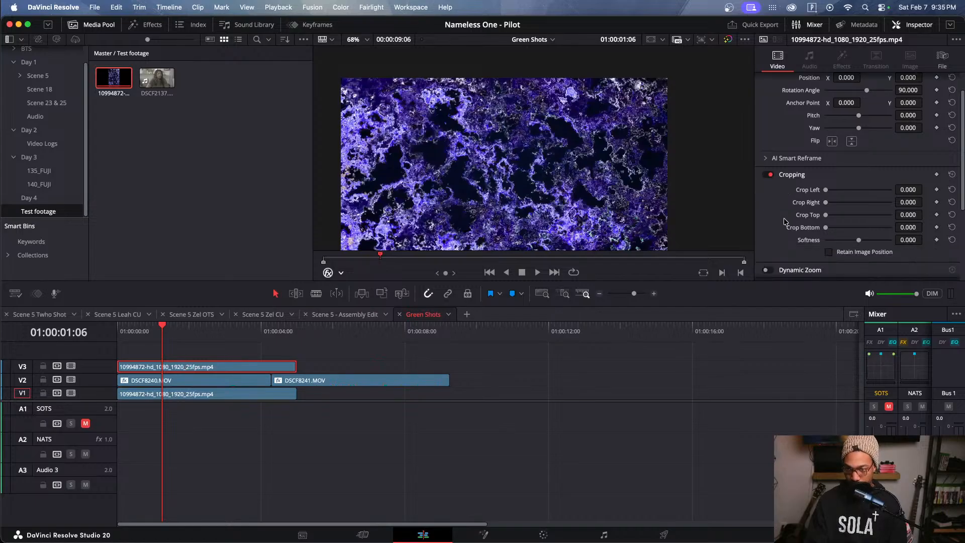
{"action": "scroll", "coordinate": [785, 221], "scroll_direction": "down", "scroll_amount": 2}
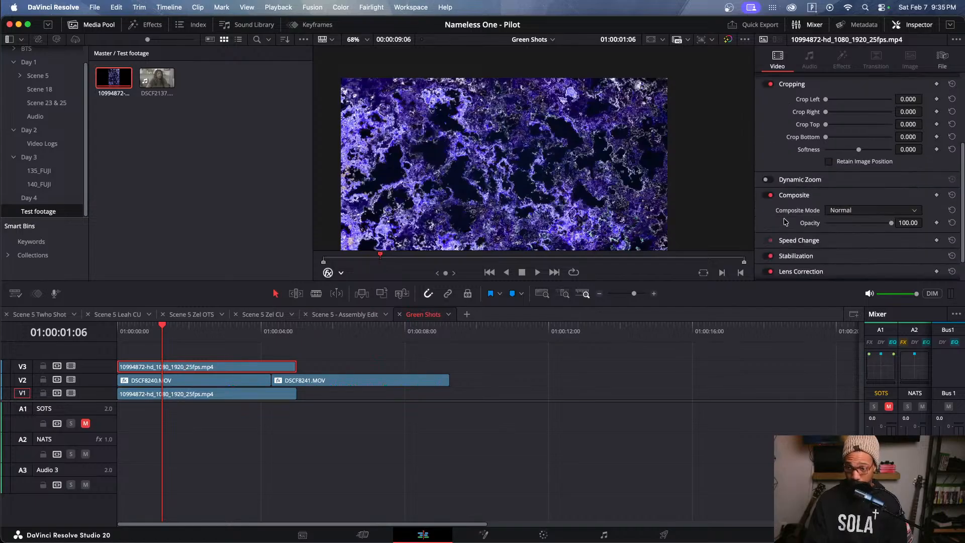
{"action": "left_click", "coordinate": [868, 212]}
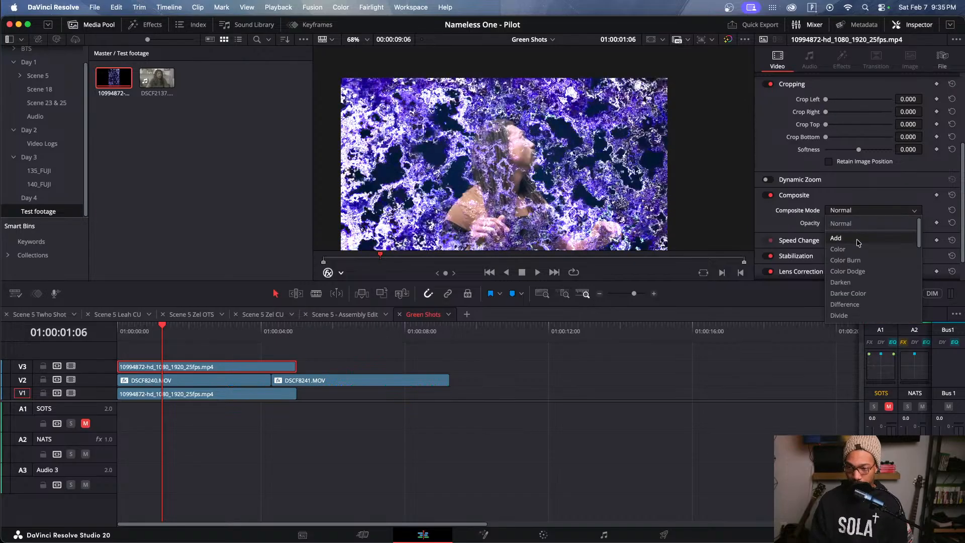
{"action": "key", "text": "Down"}
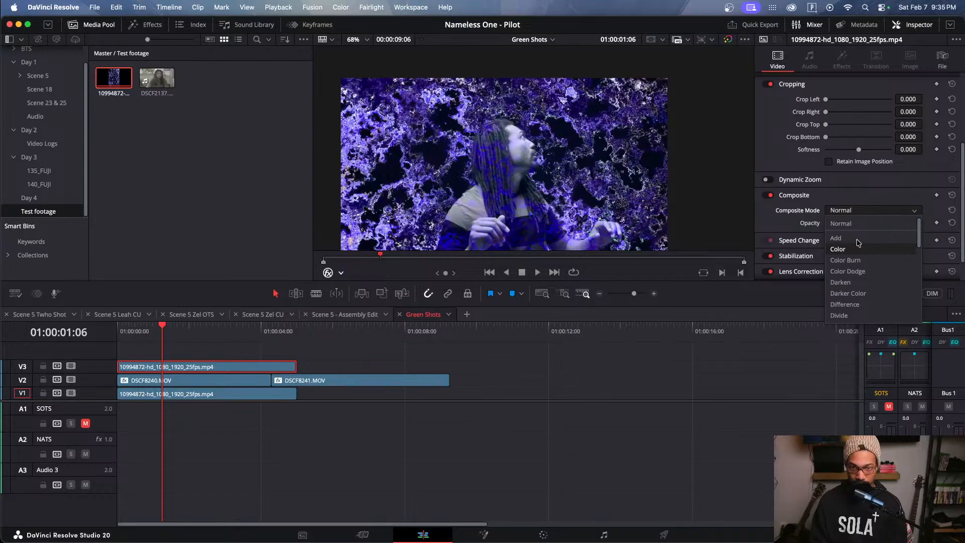
{"action": "key", "text": "Down"}
{"action": "key", "text": "Down"}
{"action": "key", "text": "Down"}
{"action": "key", "text": "Down"}
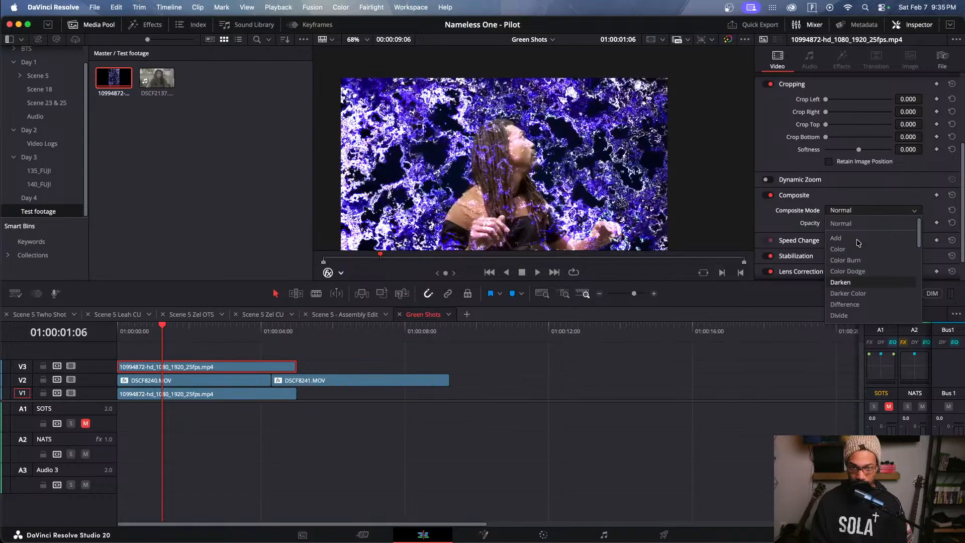
{"action": "key", "text": "Down"}
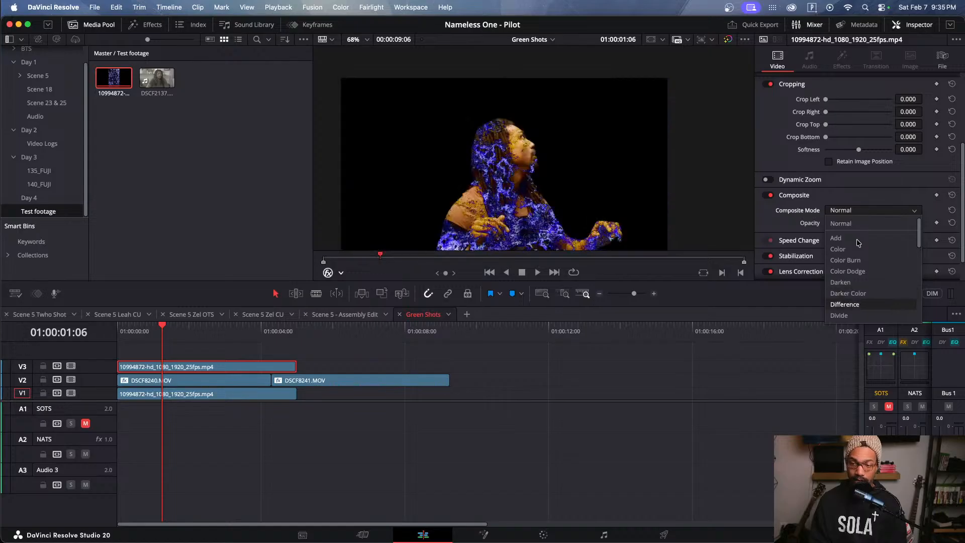
{"action": "key", "text": "Down"}
{"action": "key", "text": "Down"}
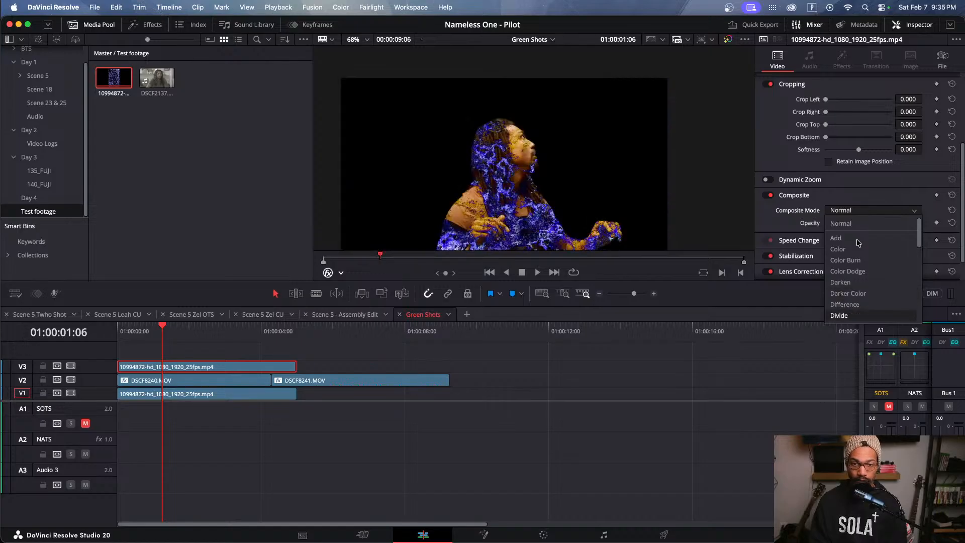
{"action": "key", "text": "Down"}
{"action": "key", "text": "Down"}
{"action": "key", "text": "Down"}
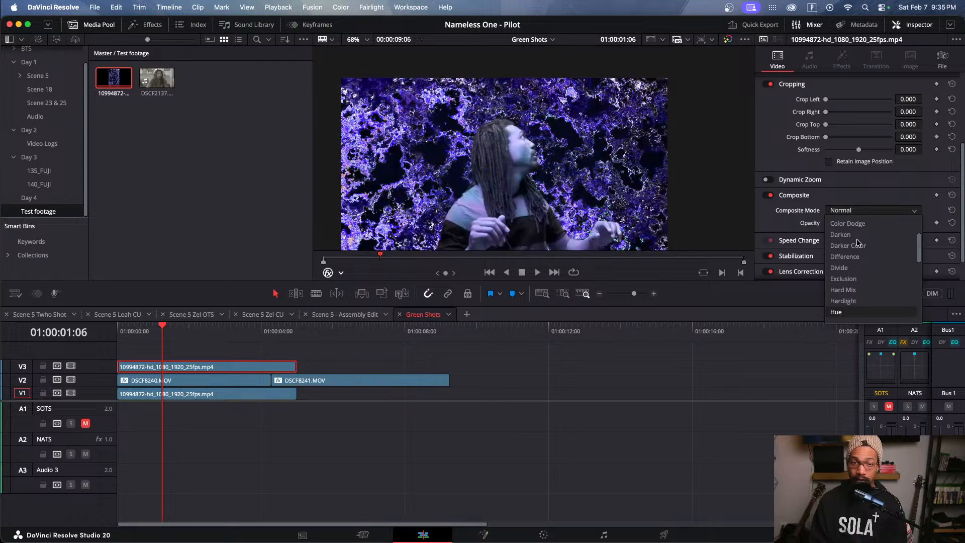
{"action": "key", "text": "Down"}
{"action": "key", "text": "Down"}
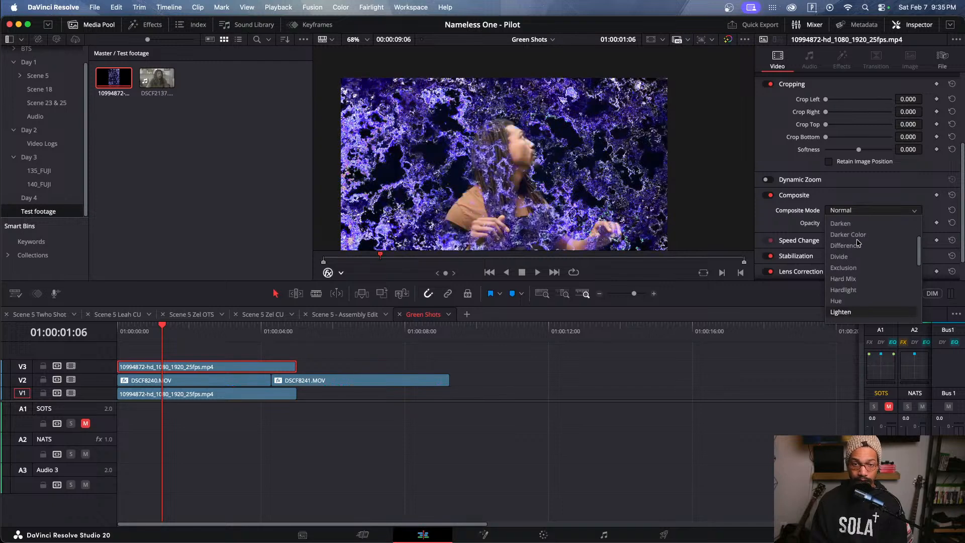
{"action": "key", "text": "Down"}
{"action": "key", "text": "Down"}
{"action": "key", "text": "Down"}
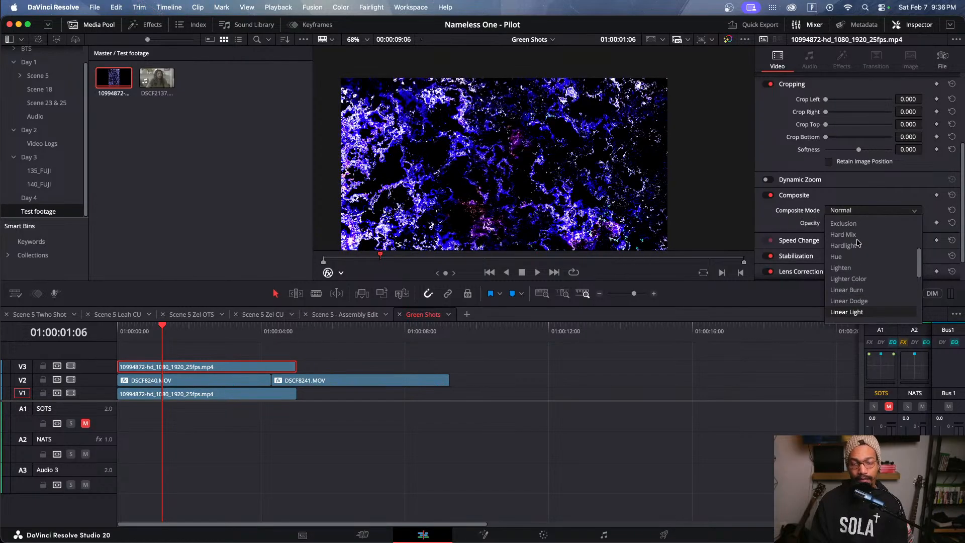
{"action": "key", "text": "Down"}
{"action": "key", "text": "Down"}
{"action": "key", "text": "Down"}
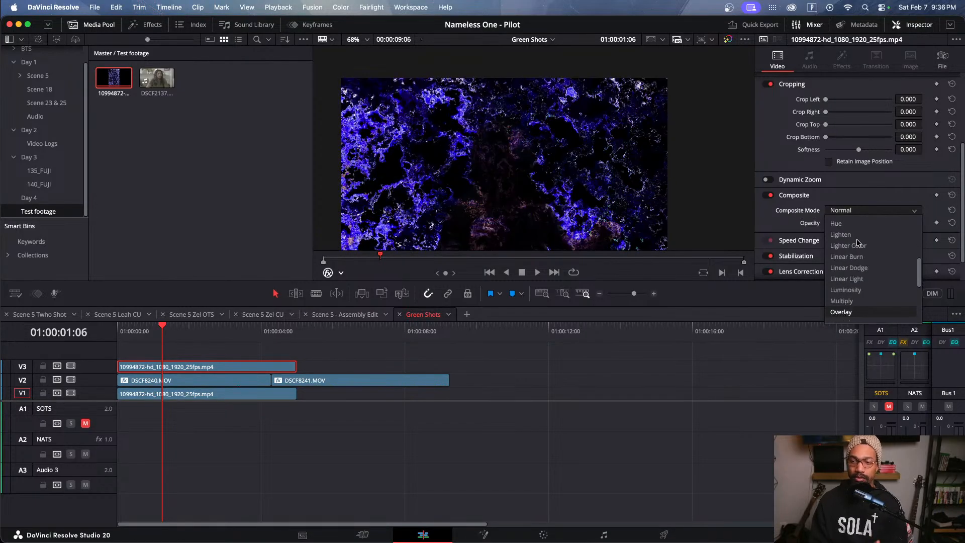
{"action": "key", "text": "Down"}
{"action": "key", "text": "Down"}
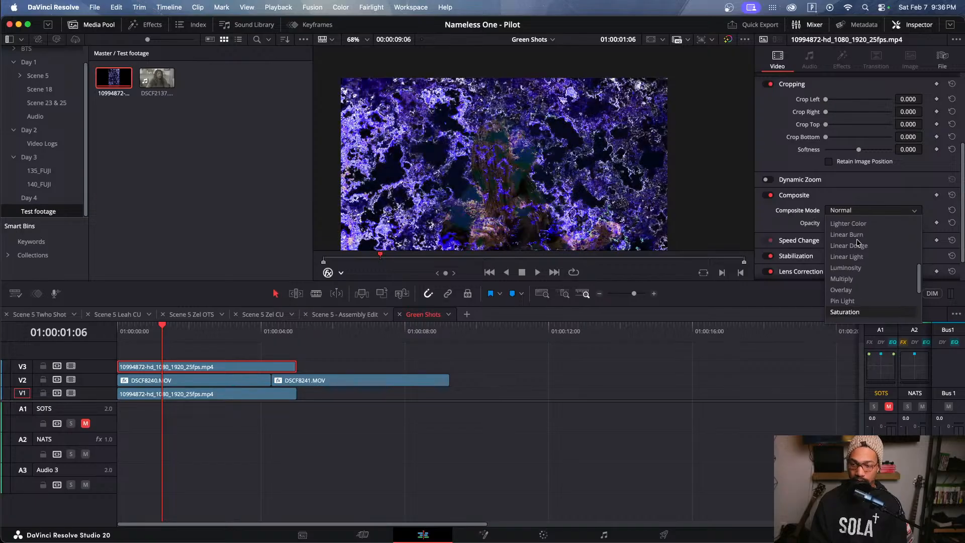
{"action": "key", "text": "Down"}
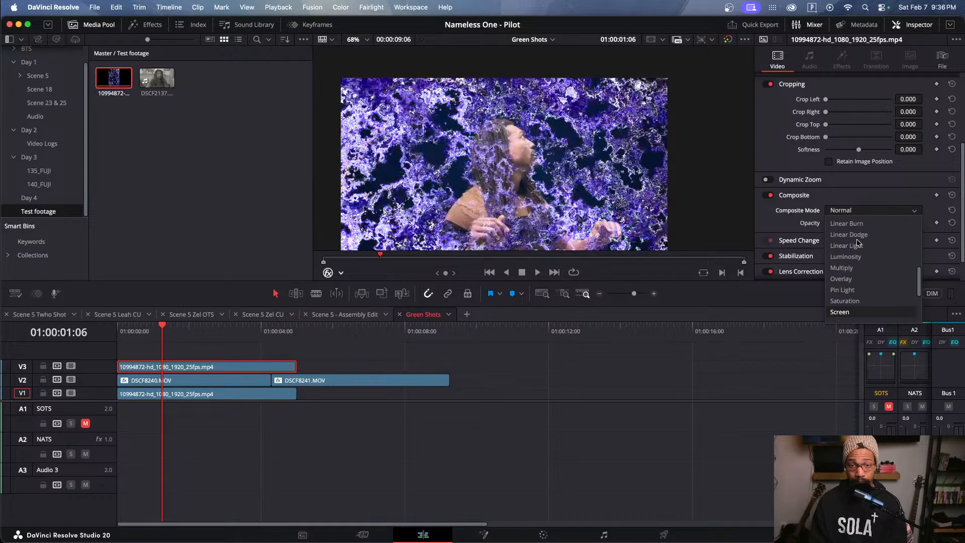
{"action": "key", "text": "Down"}
{"action": "key", "text": "Up"}
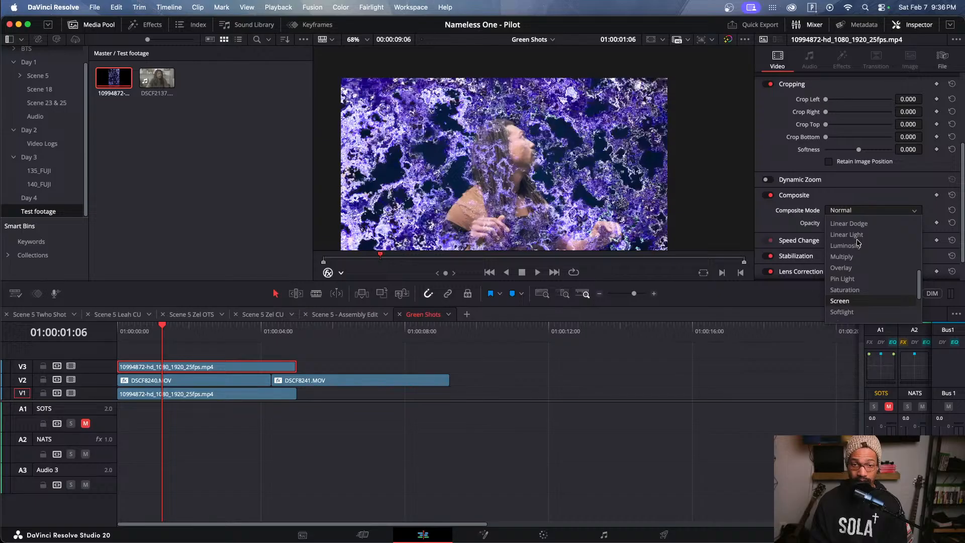
{"action": "key", "text": "Down"}
{"action": "key", "text": "Down"}
{"action": "key", "text": "Down"}
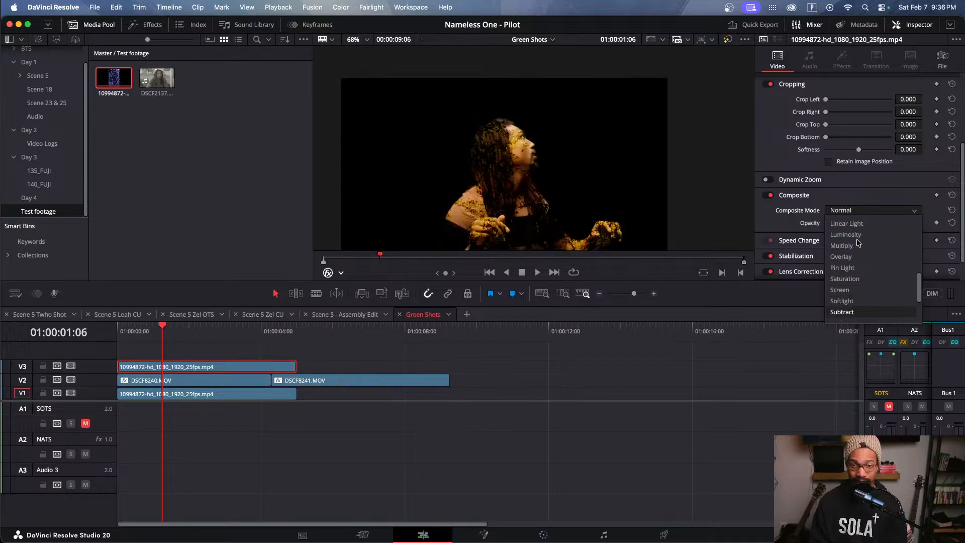
{"action": "key", "text": "Up"}
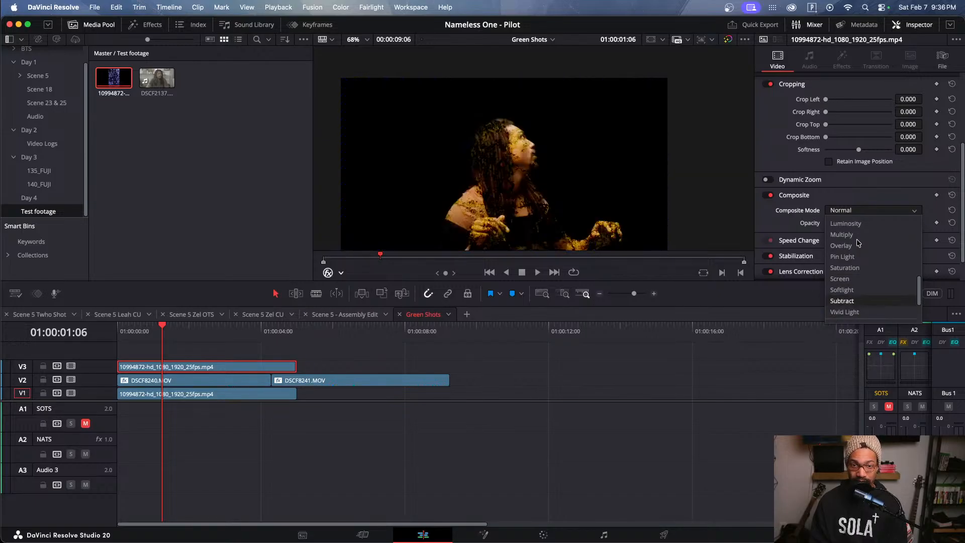
{"action": "left_click", "coordinate": [845, 301]}
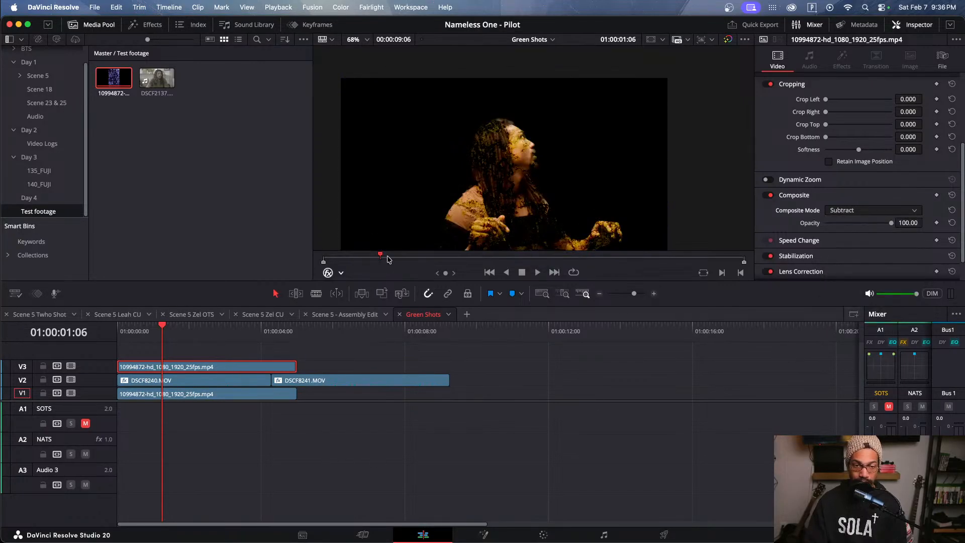
{"action": "key", "text": "space"}
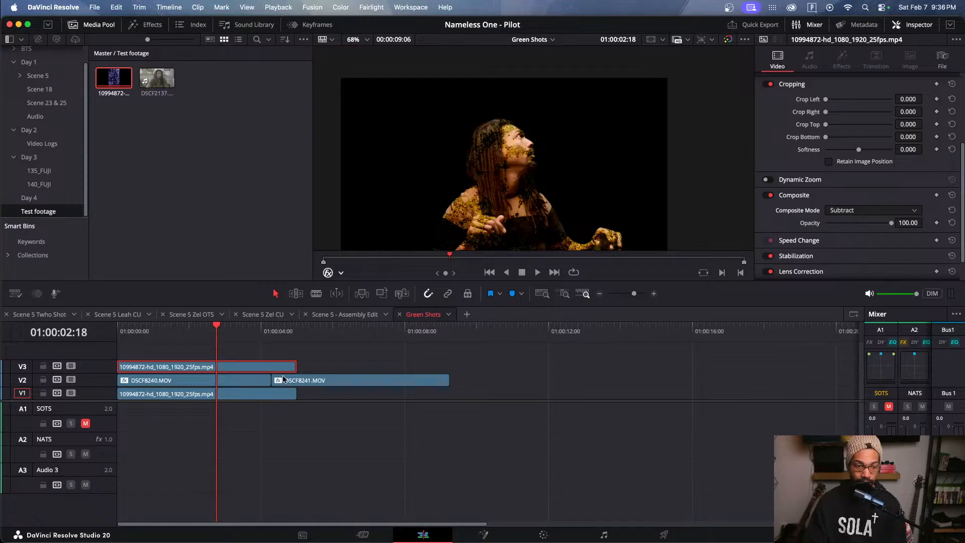
Step: Duplicate the V1 and V3 texture clips alongside DSCF8241.MOV and move the playhead to that shot's start at 01:00:04:07
{"action": "left_click", "coordinate": [263, 395], "text": "super"}
{"action": "left_click_drag", "start_coordinate": [261, 372], "coordinate": [415, 372]}
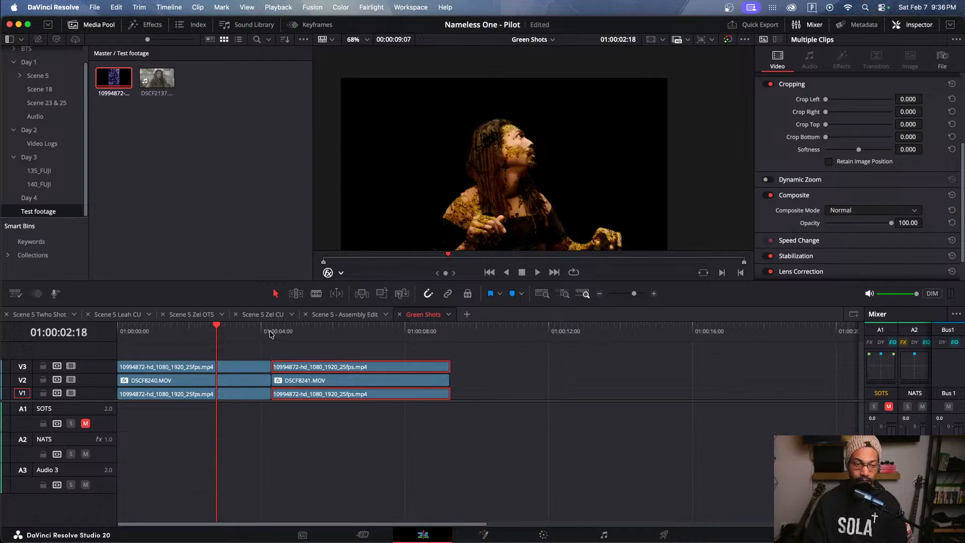
{"action": "mouse_move", "coordinate": [271, 334]}
{"action": "left_mouse_down"}
{"action": "mouse_move", "coordinate": [334, 333]}
{"action": "mouse_move", "coordinate": [274, 334]}
{"action": "left_mouse_up"}
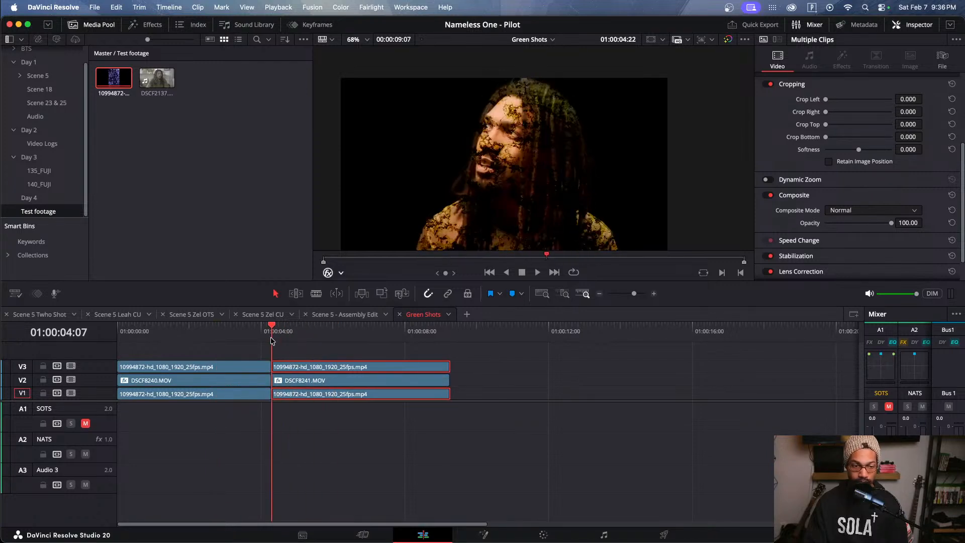
{"action": "left_click", "coordinate": [298, 356]}
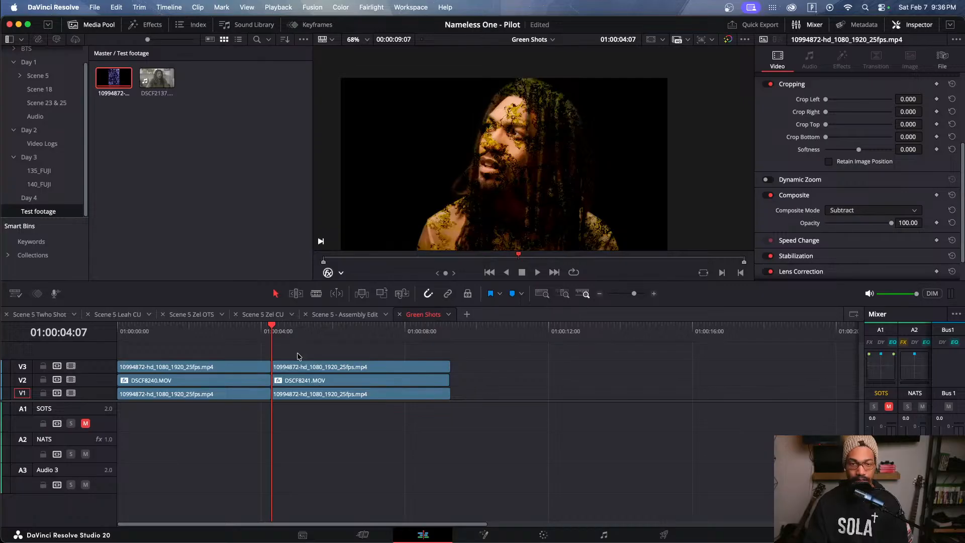
Step: Play and scrub through both keyed shots to judge the subtracted texture on the subject
{"action": "key", "text": "space"}
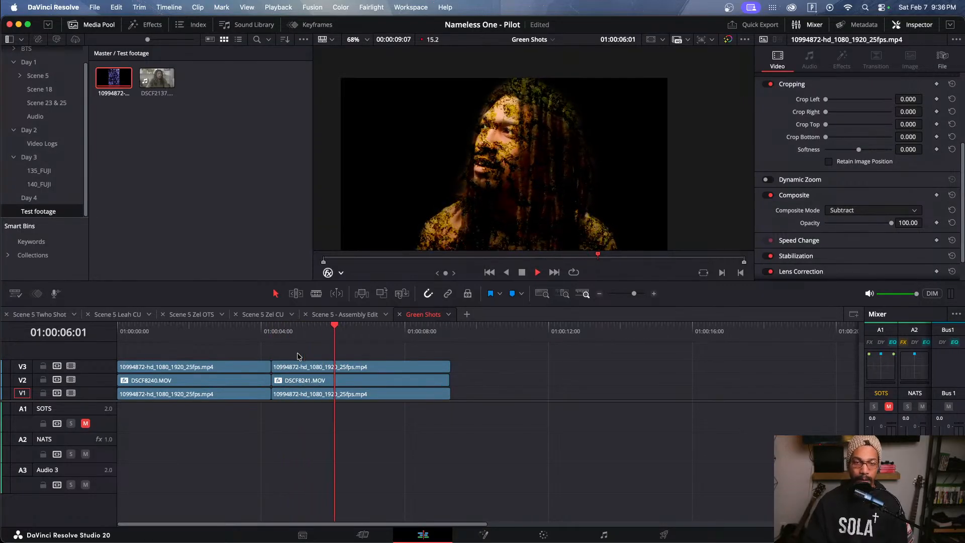
{"action": "key", "text": "space"}
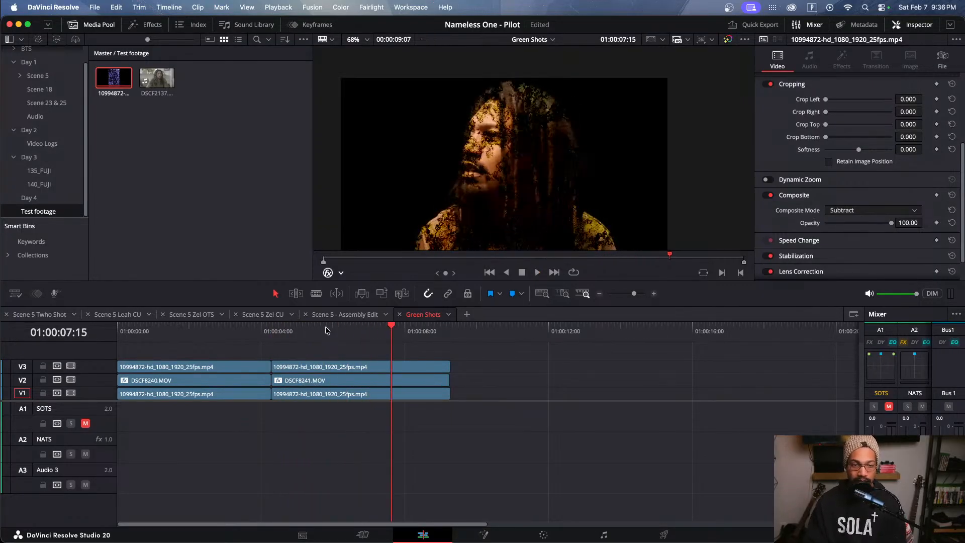
{"action": "left_click_drag", "start_coordinate": [325, 330], "coordinate": [257, 336]}
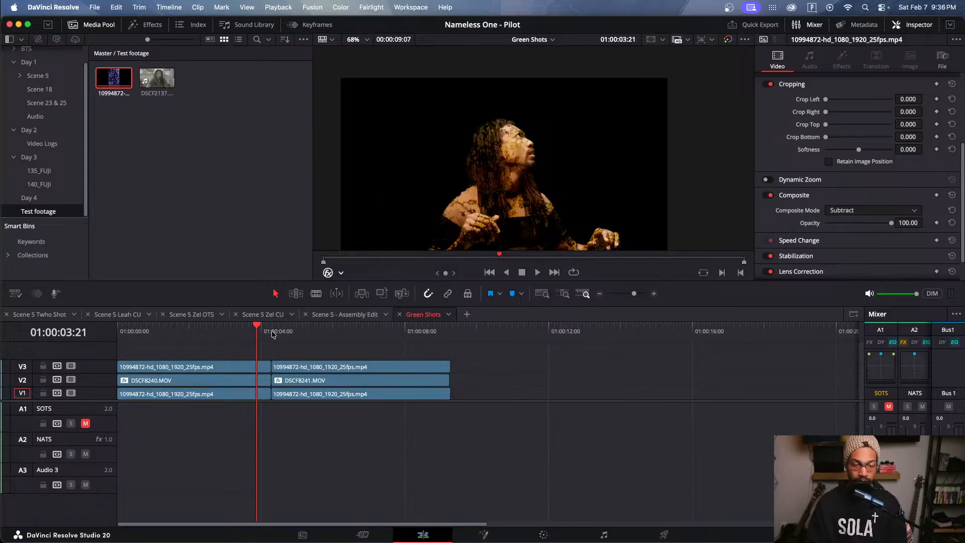
{"action": "left_click_drag", "start_coordinate": [284, 332], "coordinate": [319, 335]}
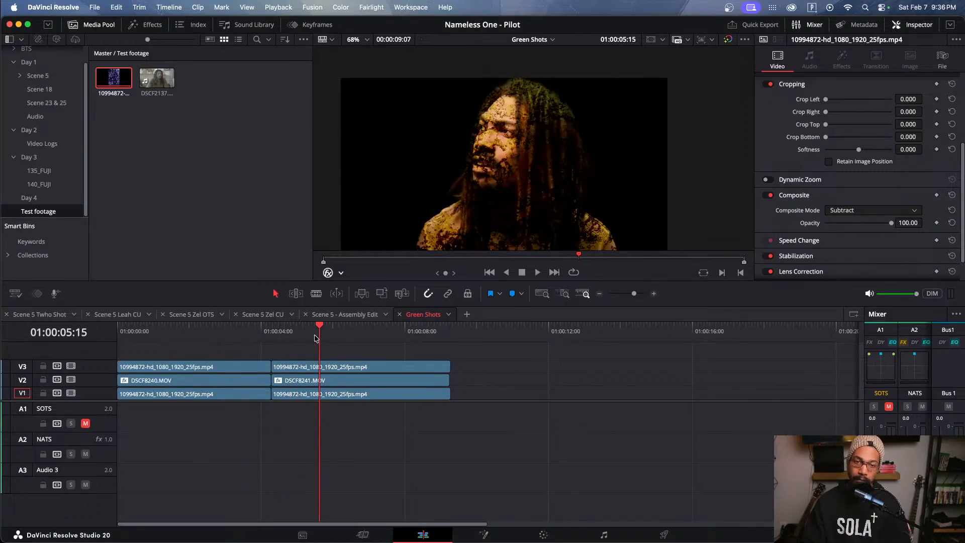
{"action": "left_click", "coordinate": [203, 335]}
{"action": "key", "text": "space"}
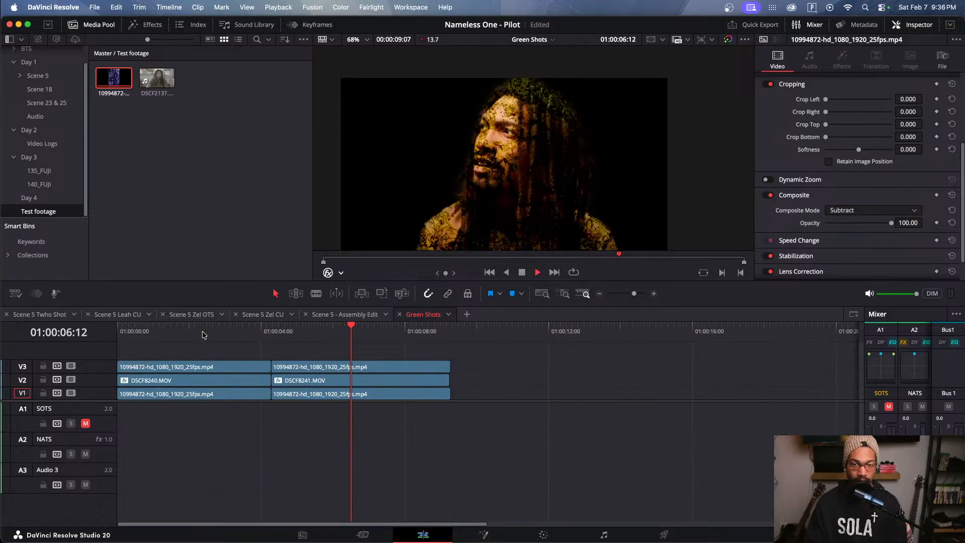
Step: Lower the opacity of the V3 texture clip above DSCF8241.MOV to 38.93 and play that shot from its start
{"action": "left_click", "coordinate": [313, 335]}
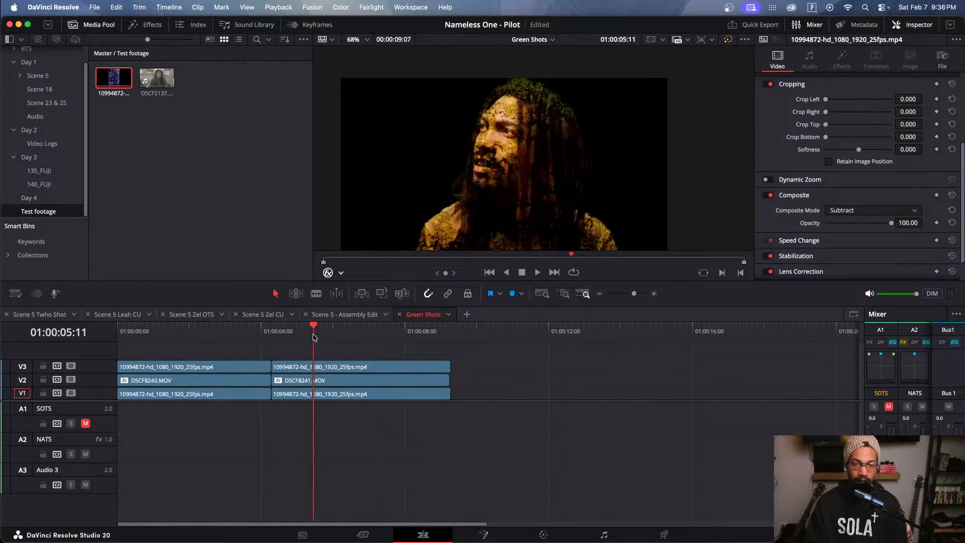
{"action": "left_click", "coordinate": [317, 371]}
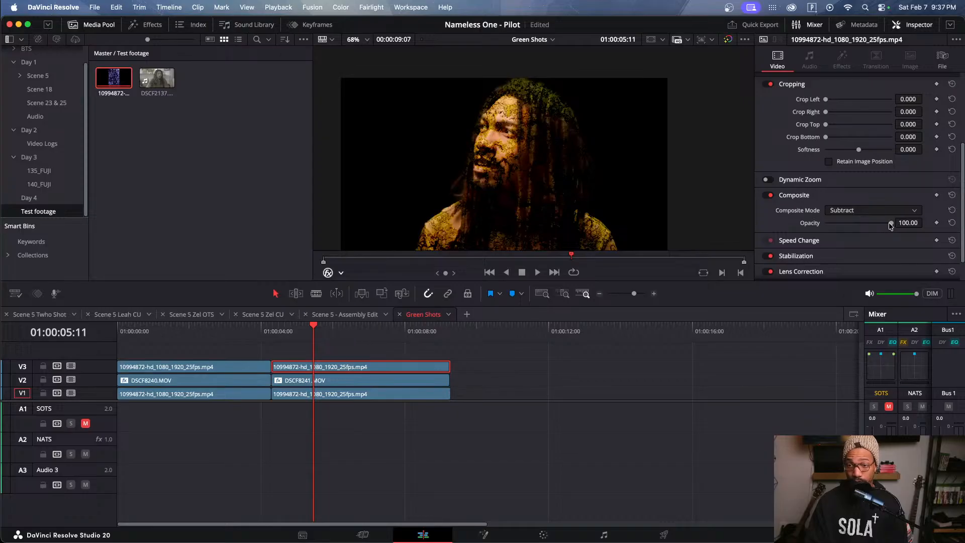
{"action": "left_click_drag", "start_coordinate": [891, 226], "coordinate": [851, 226]}
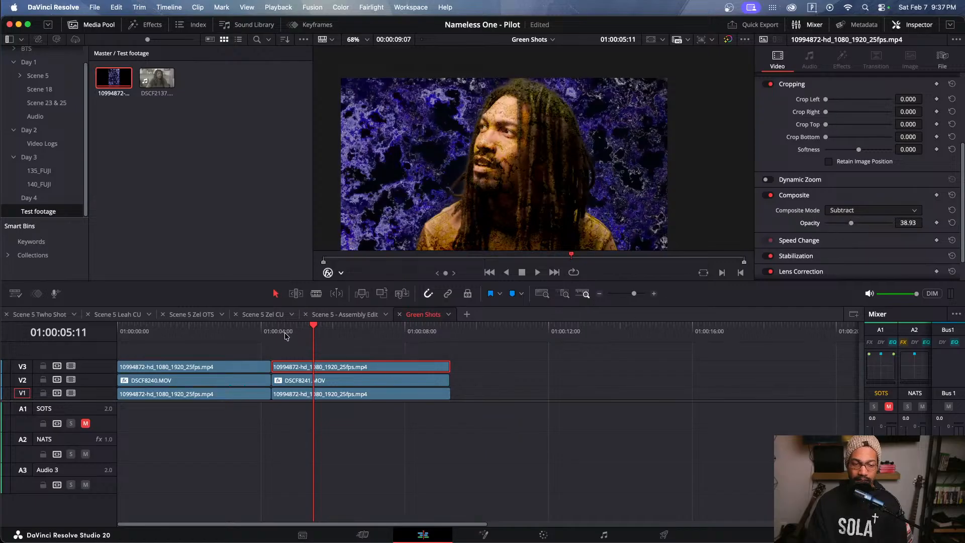
{"action": "mouse_move", "coordinate": [287, 336]}
{"action": "left_mouse_down"}
{"action": "mouse_move", "coordinate": [329, 335]}
{"action": "mouse_move", "coordinate": [274, 347]}
{"action": "left_mouse_up"}
{"action": "key", "text": "space"}
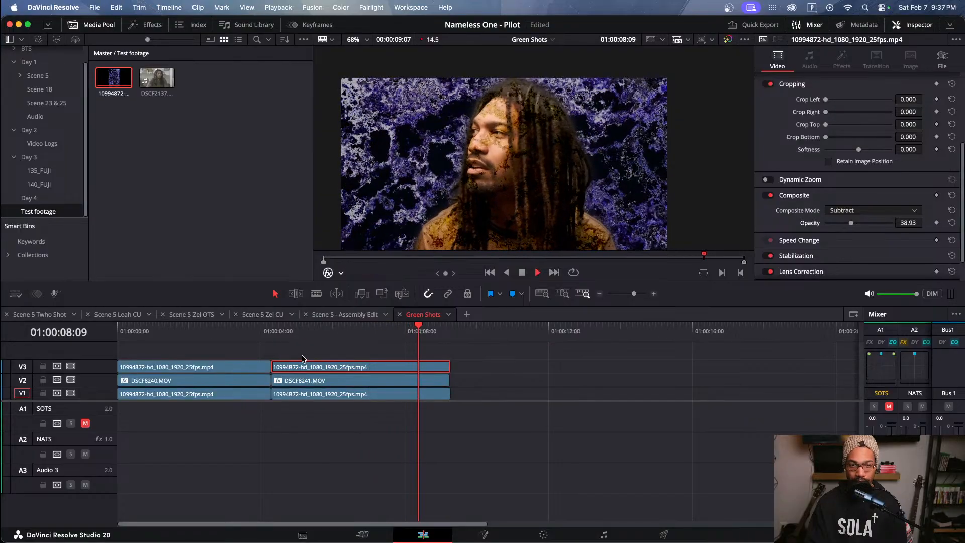
Step: Stop playback and delete both V3 texture clips above DSCF8241.MOV and DSCF8240.MOV
{"action": "key", "text": "space"}
{"action": "left_click_drag", "start_coordinate": [277, 343], "coordinate": [251, 346]}
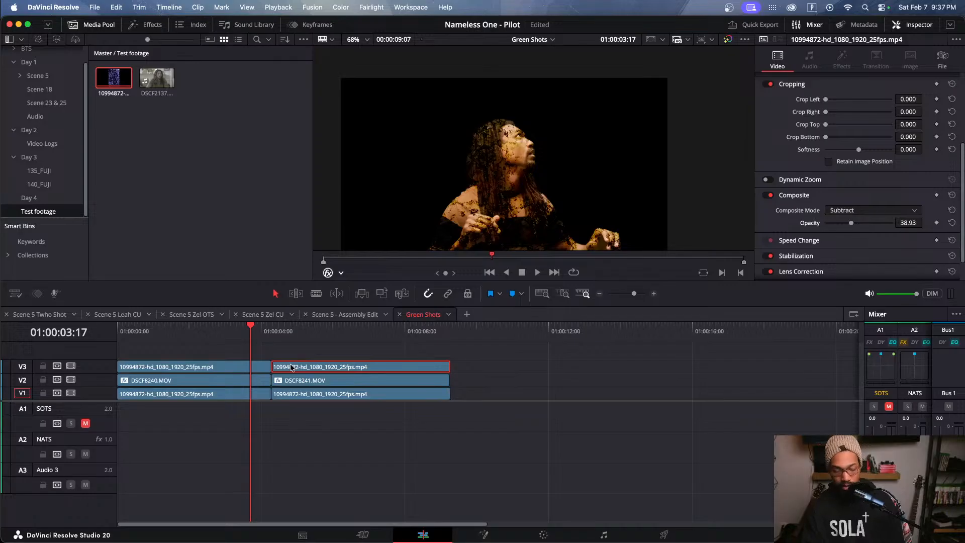
{"action": "key", "text": "Delete"}
{"action": "left_click", "coordinate": [203, 366]}
{"action": "key", "text": "Delete"}
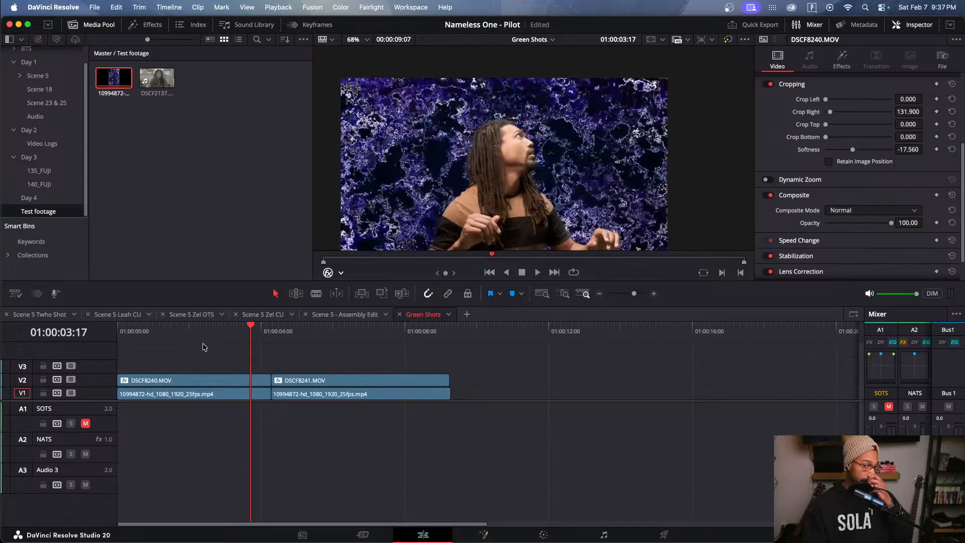
Step: Move the playhead back to 01:00:00:15 and play the DSCF8240.MOV shot to check its background motion
{"action": "key", "text": "shift+Left"}
{"action": "key", "text": "shift+Left"}
{"action": "left_click", "coordinate": [200, 398]}
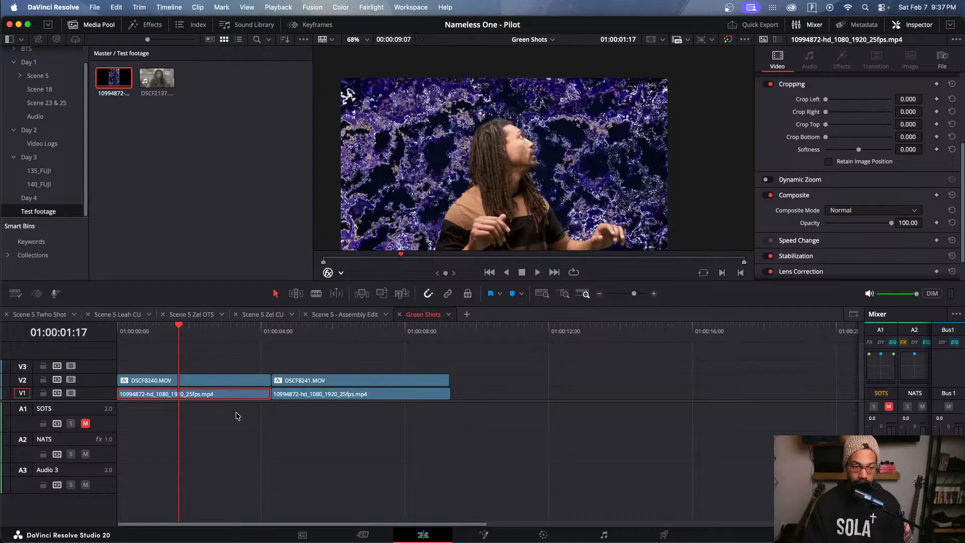
{"action": "left_click_drag", "start_coordinate": [196, 335], "coordinate": [141, 334]}
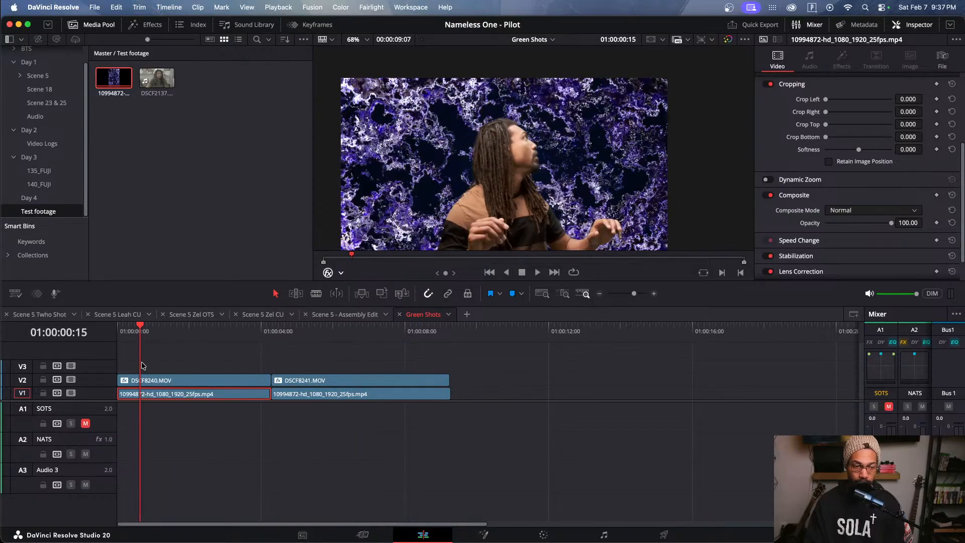
{"action": "key", "text": "space"}
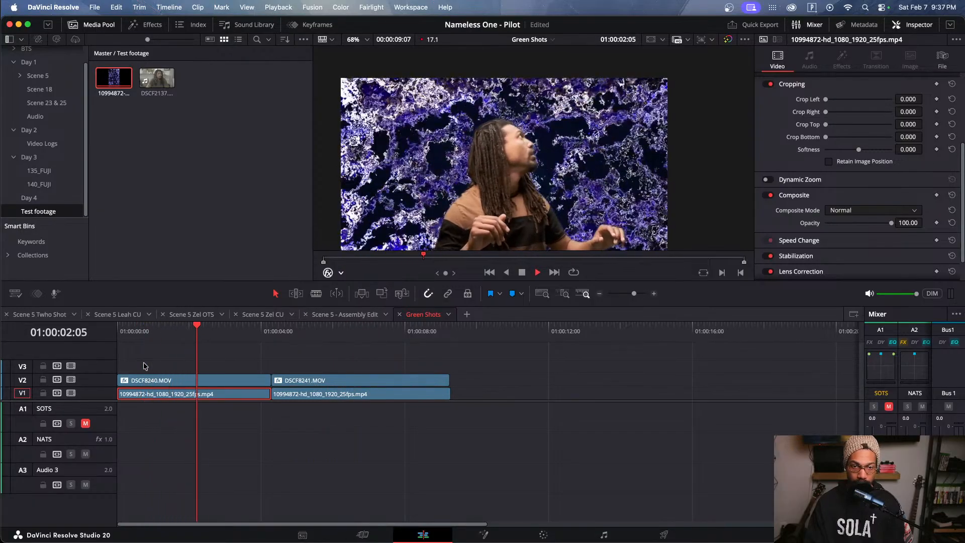
{"action": "key", "text": "space"}
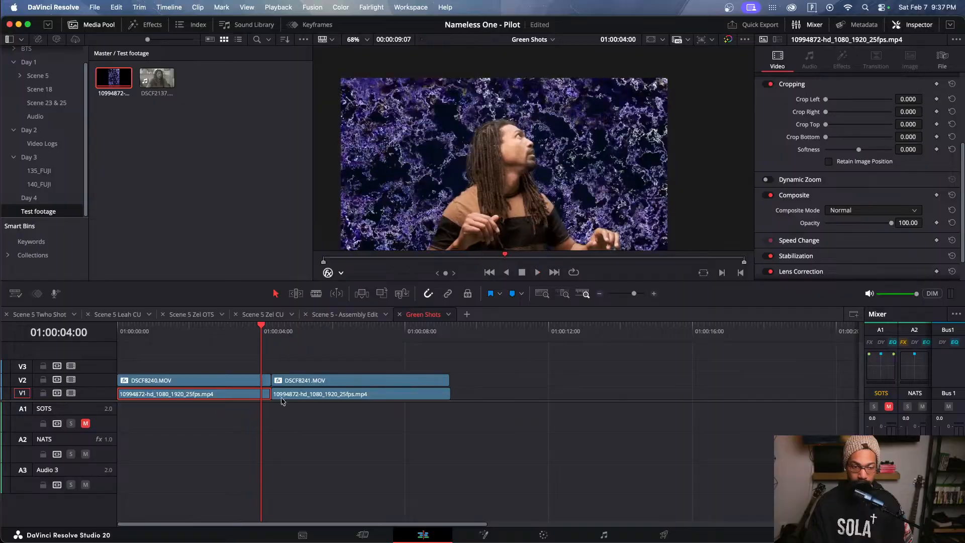
Step: Delete the V1 texture clip beneath DSCF8241.MOV and set the remaining V1 texture clip's speed to 50%
{"action": "left_click", "coordinate": [291, 396]}
{"action": "key", "text": "BackSpace"}
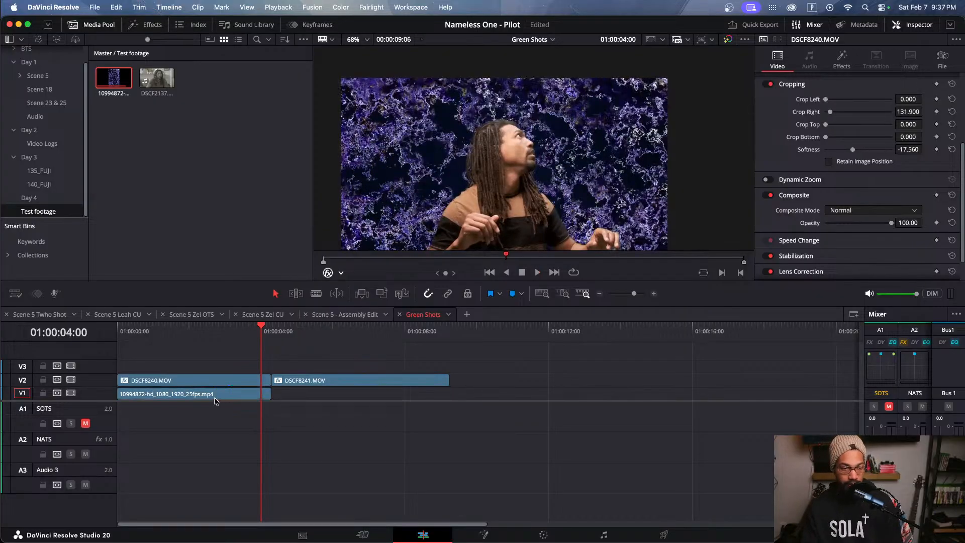
{"action": "left_click", "coordinate": [214, 396]}
{"action": "right_click", "coordinate": [222, 389]}
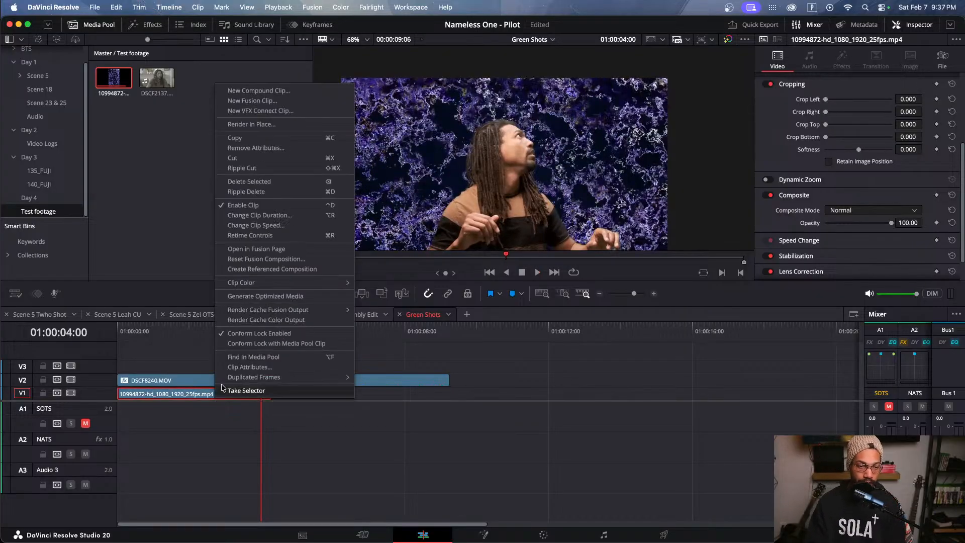
{"action": "left_click", "coordinate": [270, 226]}
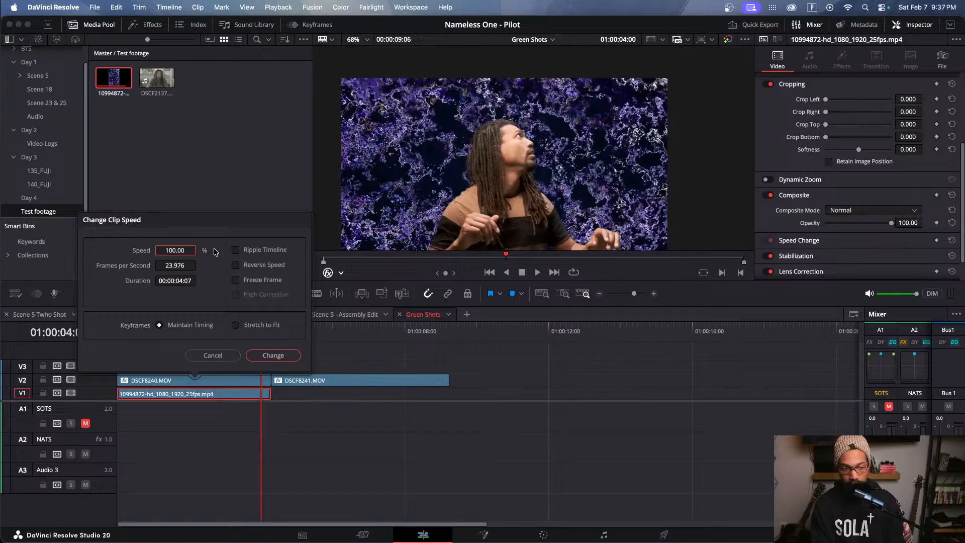
{"action": "type", "text": "50"}
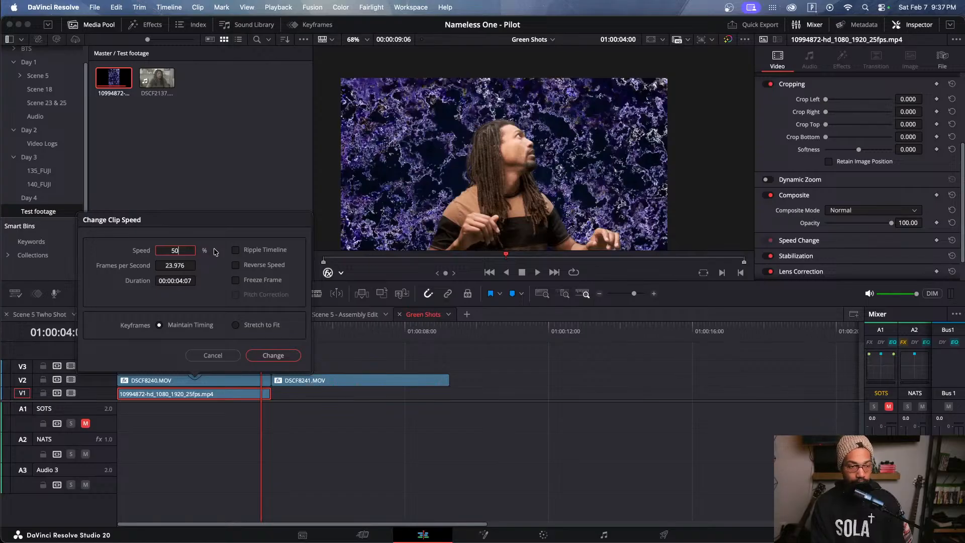
{"action": "key", "text": "Return"}
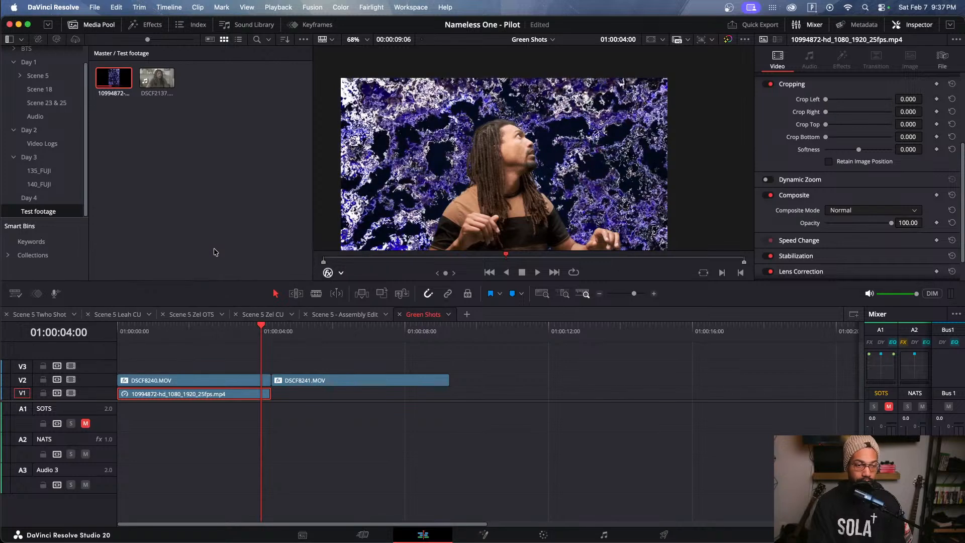
Step: Preview the slowed V1 texture clip, extend its end beneath DSCF8241.MOV, and replay from 01:00:00:00
{"action": "left_click", "coordinate": [159, 332]}
{"action": "key", "text": "space"}
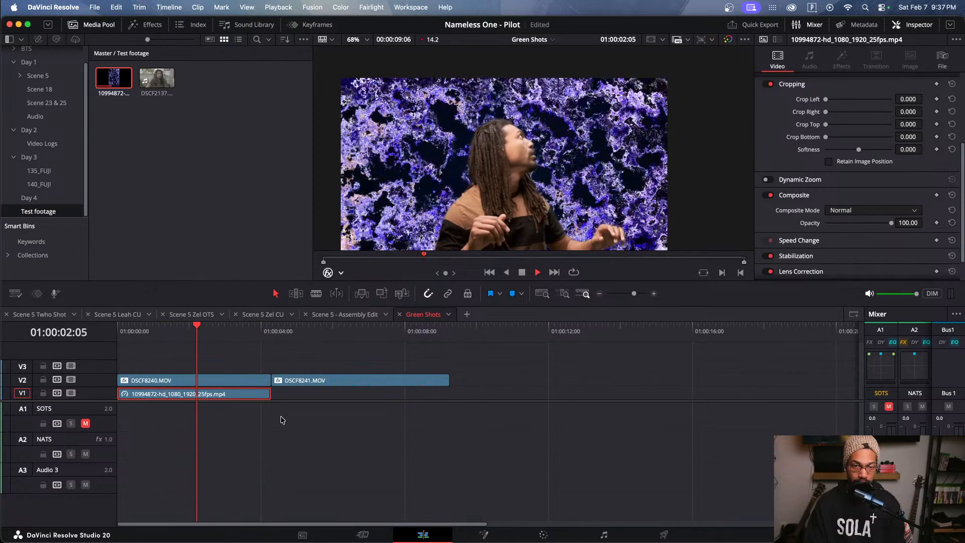
{"action": "key", "text": "space"}
{"action": "left_click_drag", "start_coordinate": [270, 394], "coordinate": [444, 394]}
{"action": "left_click", "coordinate": [125, 334]}
{"action": "left_click", "coordinate": [119, 336]}
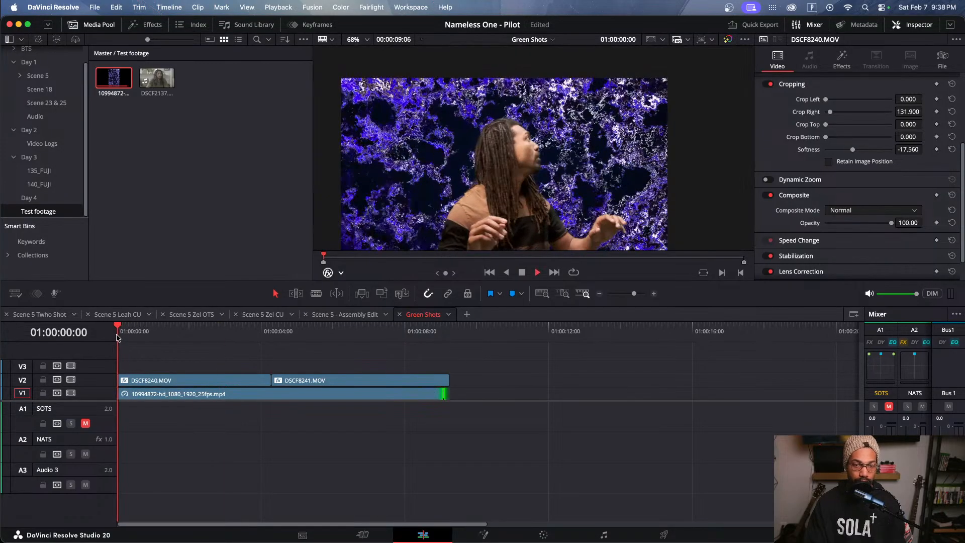
{"action": "key", "text": "space"}
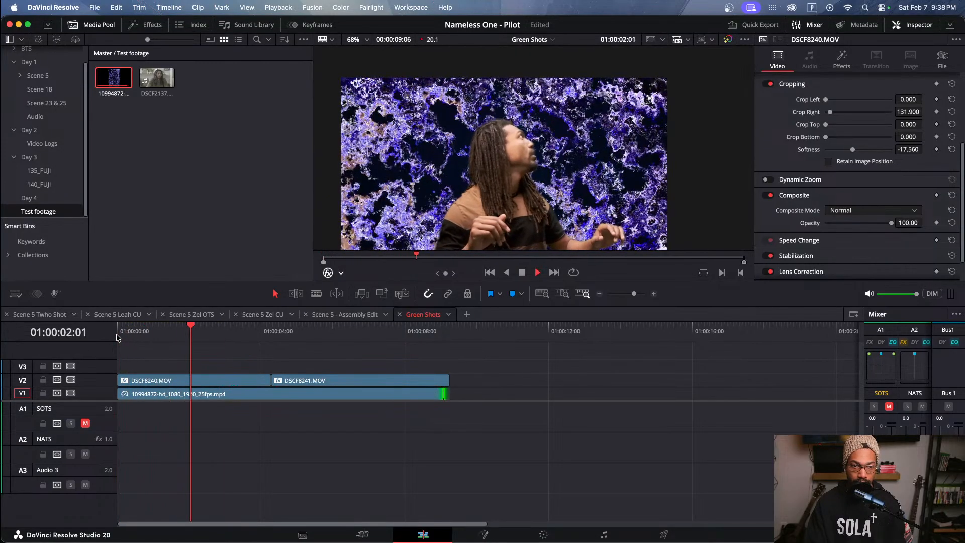
{"action": "key", "text": "space"}
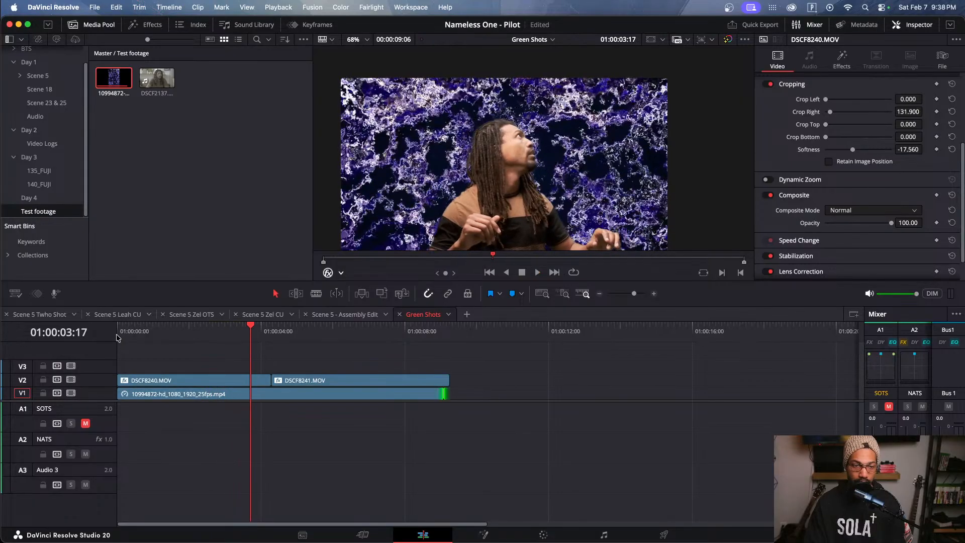
Step: Open the background texture clip on the Color page and move the playhead to its start at 01:00:00:00
{"action": "left_click", "coordinate": [200, 392]}
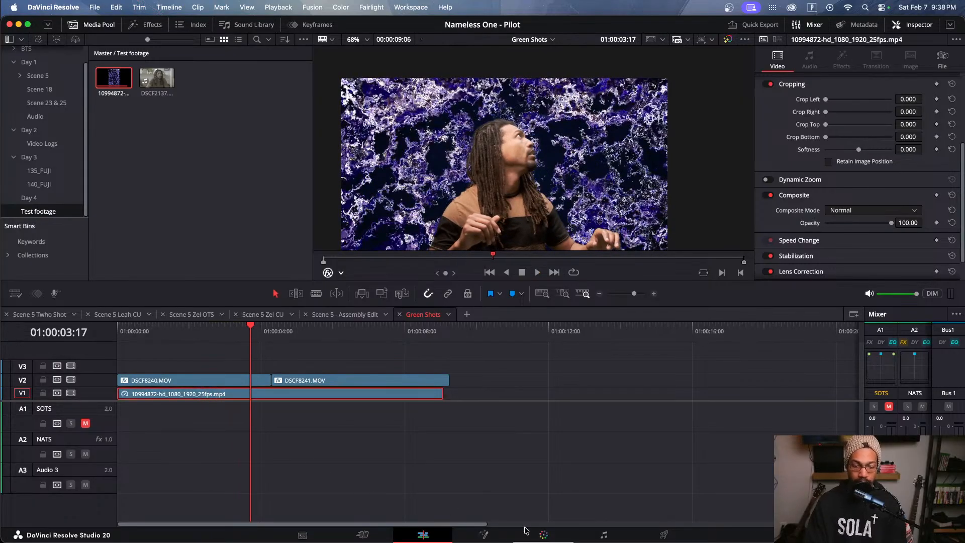
{"action": "left_click", "coordinate": [543, 535]}
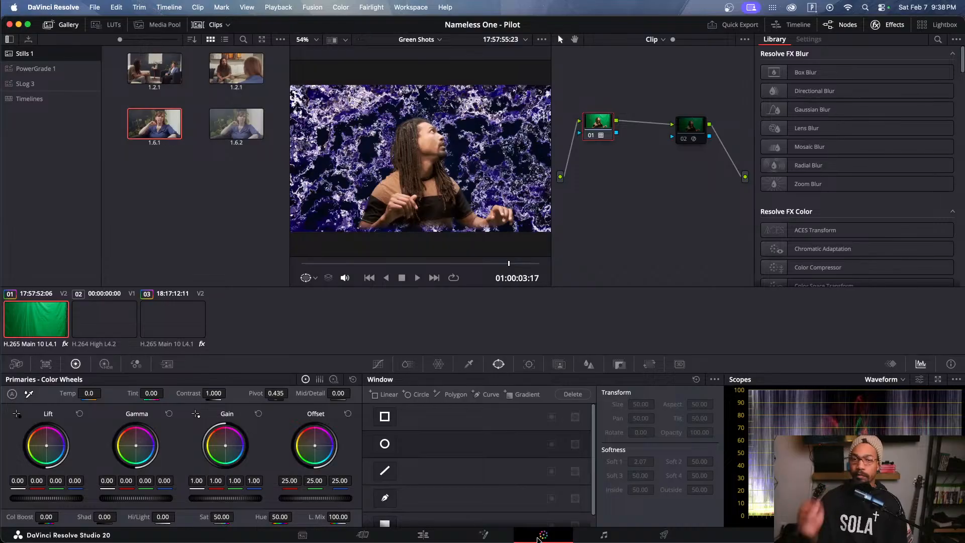
{"action": "left_click", "coordinate": [109, 332]}
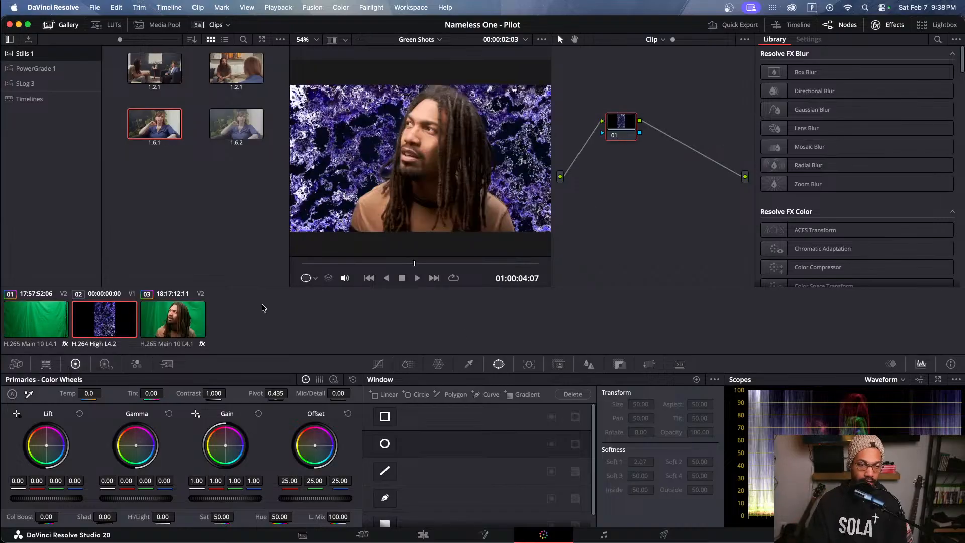
{"action": "left_click", "coordinate": [301, 268]}
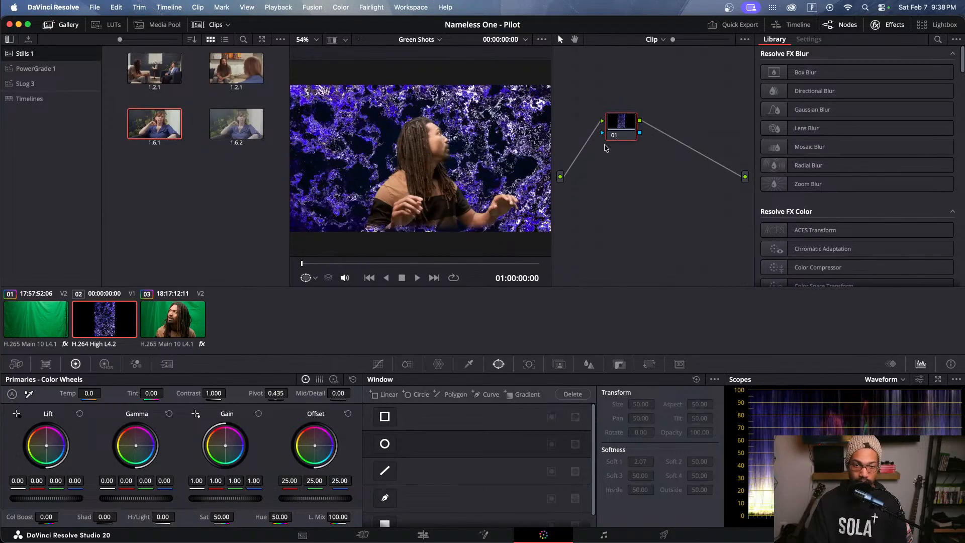
Step: Add two serial nodes after the background texture's node 01, then reselect node 01 and space it slightly away from them
{"action": "scroll", "coordinate": [607, 148], "scroll_direction": "down", "scroll_amount": 1}
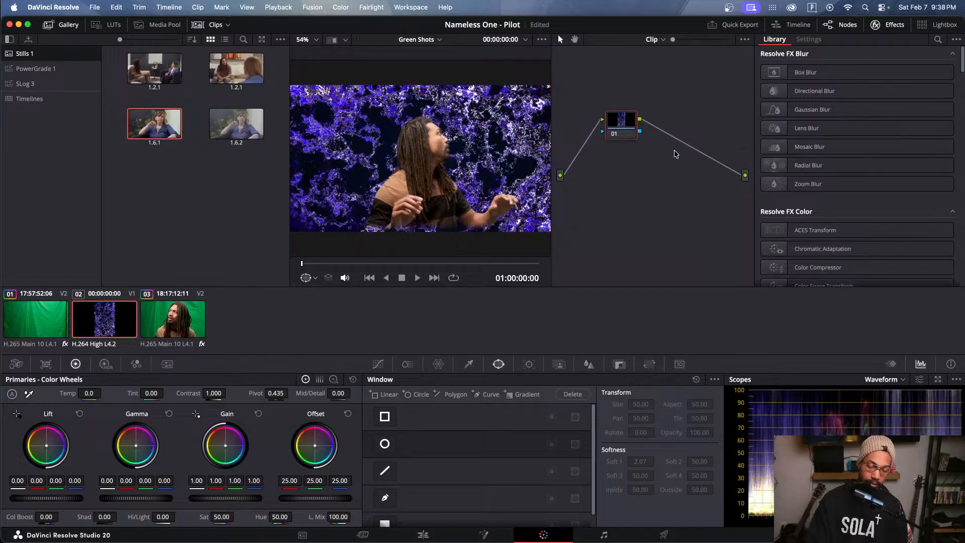
{"action": "key", "text": "alt+s"}
{"action": "key", "text": "alt+s"}
{"action": "left_click", "coordinate": [623, 128]}
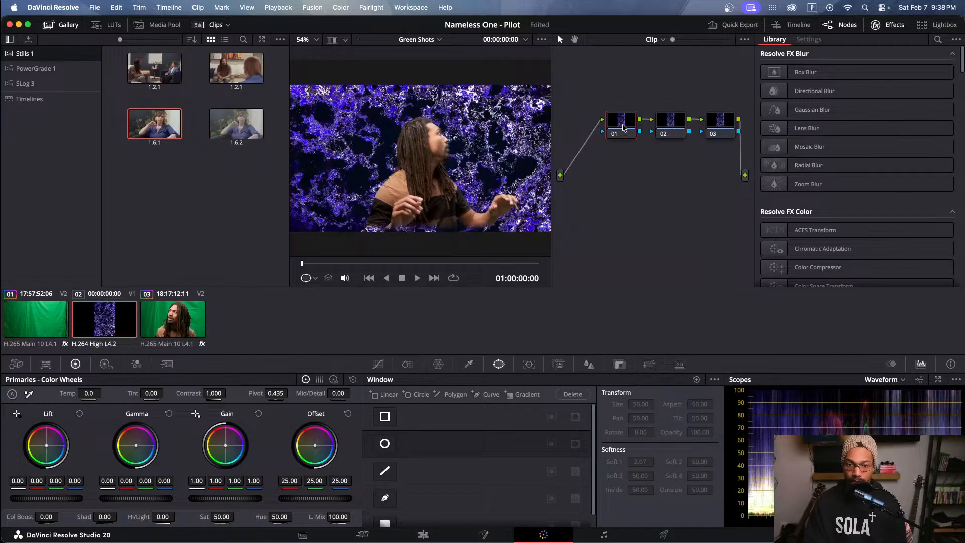
{"action": "left_click_drag", "start_coordinate": [623, 127], "coordinate": [618, 128]}
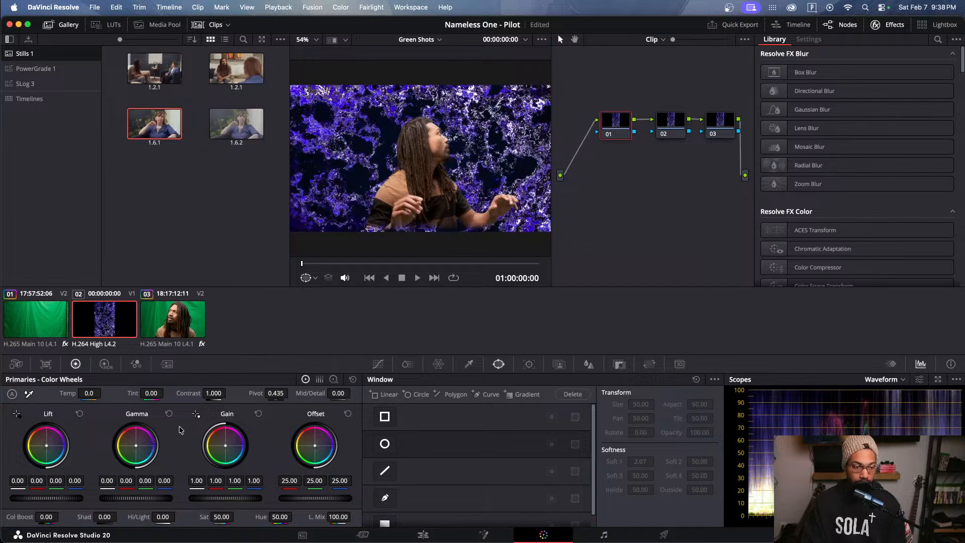
Step: Use ColorSlice on node 01 to set the blue hue to 0.48 and the cyan hue to -0.13, keeping blue density at 0.00
{"action": "left_click", "coordinate": [408, 365]}
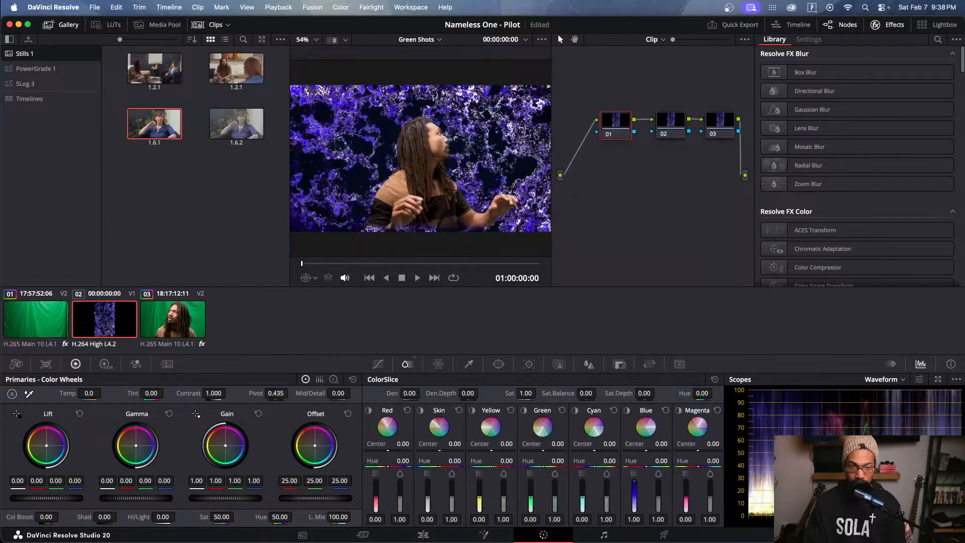
{"action": "mouse_move", "coordinate": [634, 482]}
{"action": "left_mouse_down"}
{"action": "mouse_move", "coordinate": [635, 509]}
{"action": "mouse_move", "coordinate": [634, 486]}
{"action": "left_mouse_up"}
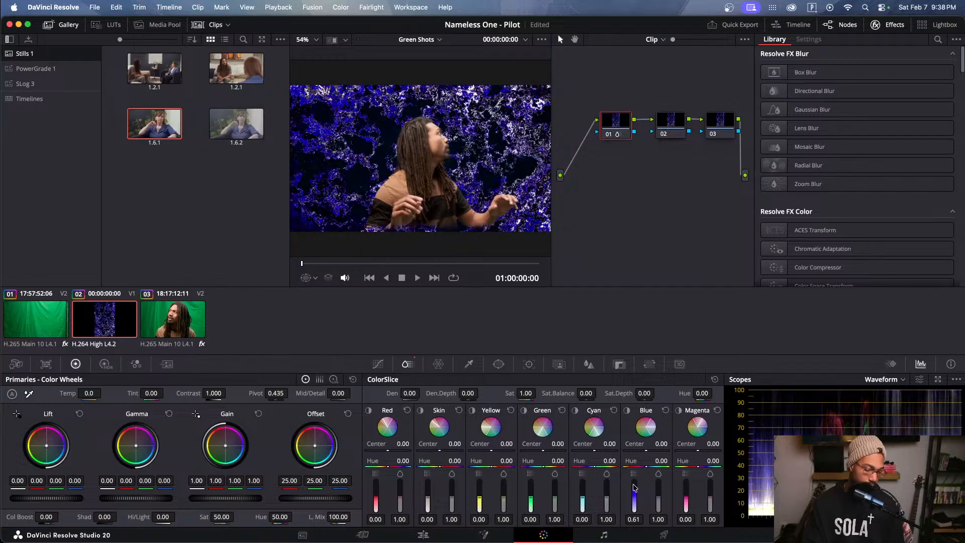
{"action": "double_click", "coordinate": [634, 487]}
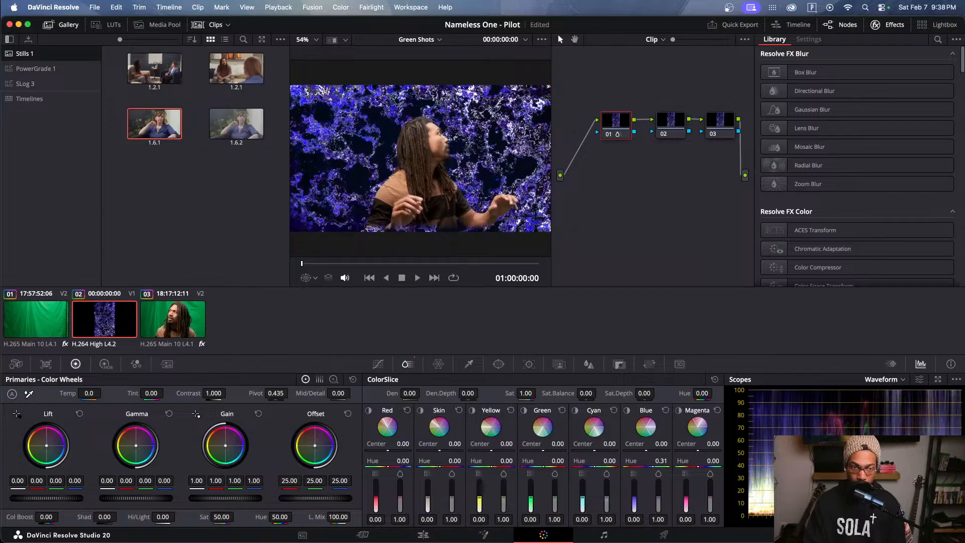
{"action": "mouse_move", "coordinate": [661, 461]}
{"action": "left_mouse_down"}
{"action": "mouse_move", "coordinate": [671, 461]}
{"action": "mouse_move", "coordinate": [660, 460]}
{"action": "left_mouse_up"}
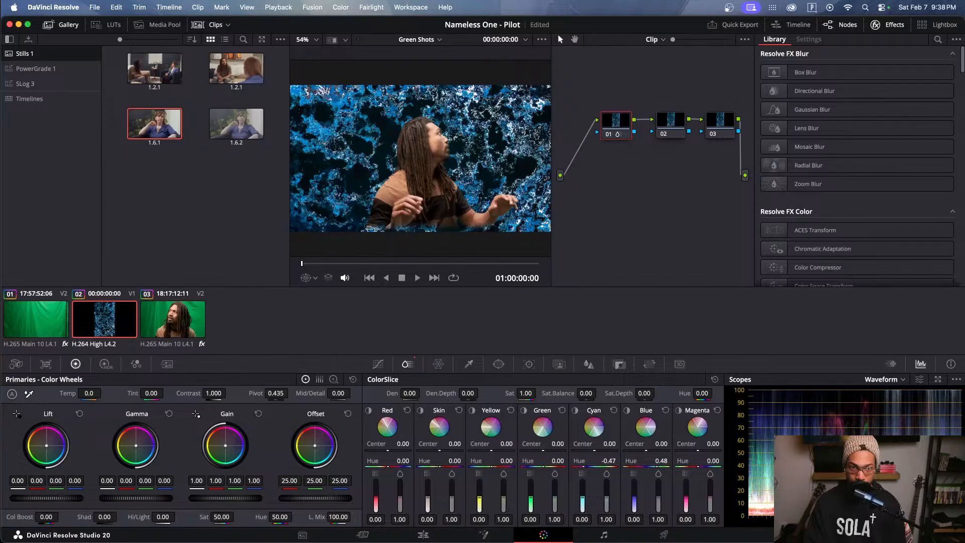
{"action": "left_click_drag", "start_coordinate": [580, 461], "coordinate": [587, 465]}
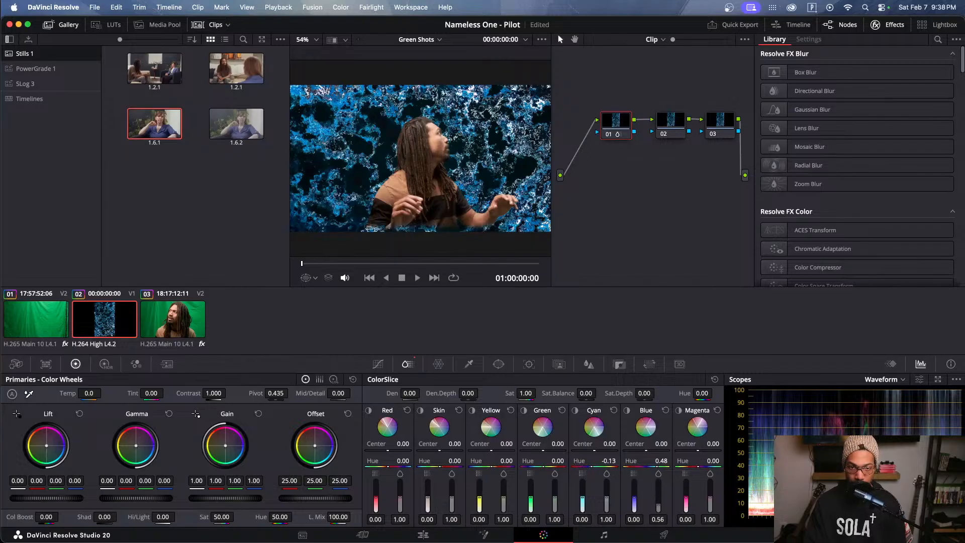
Step: Set the blue slice on node 01 to about 0.20 density and 0.69 saturation, and label the node Hue
{"action": "left_click_drag", "start_coordinate": [658, 509], "coordinate": [634, 498]}
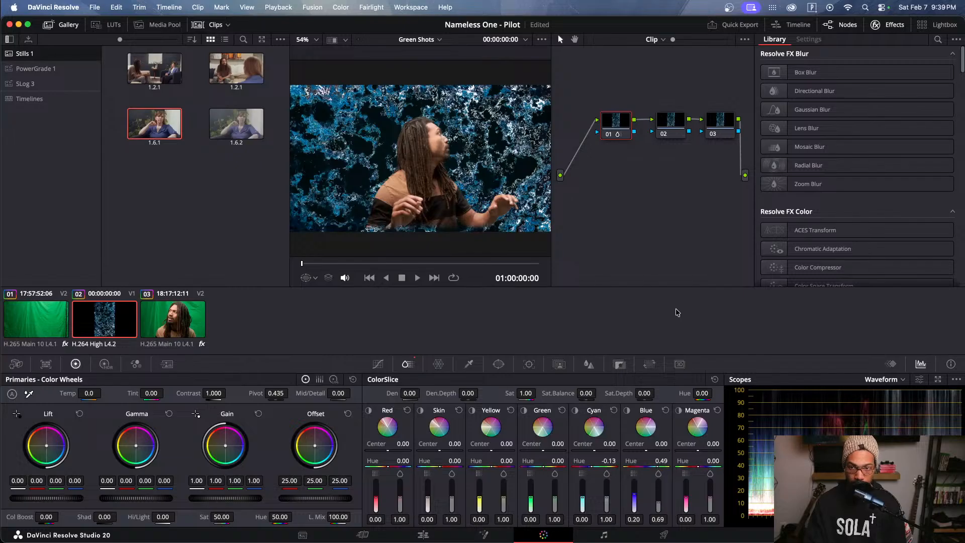
{"action": "right_click", "coordinate": [620, 129]}
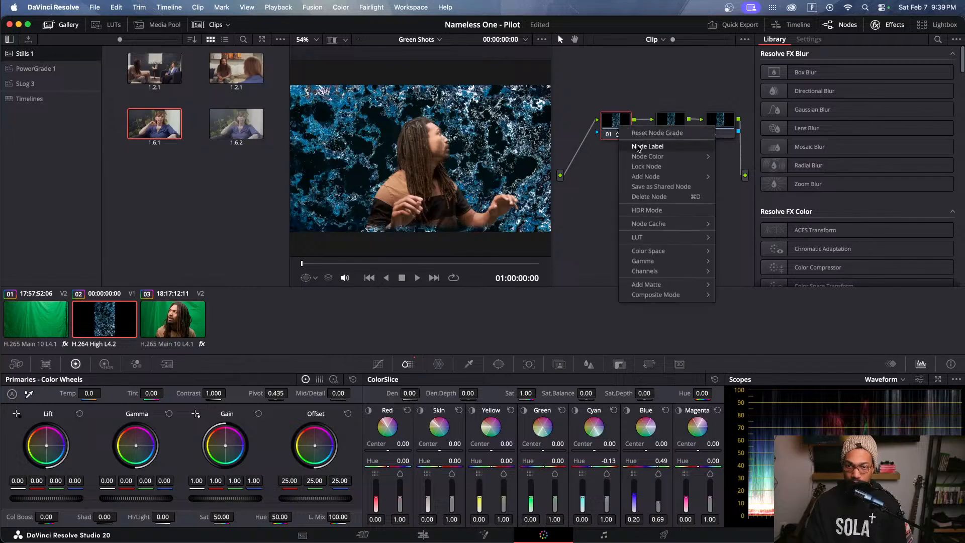
{"action": "left_click", "coordinate": [637, 147]}
{"action": "type", "text": "Hu"}
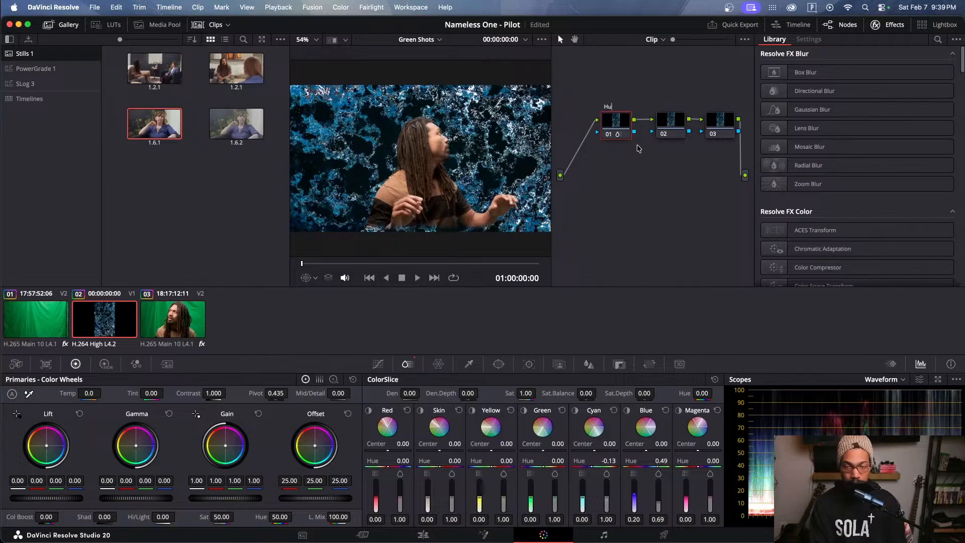
{"action": "type", "text": "e"}
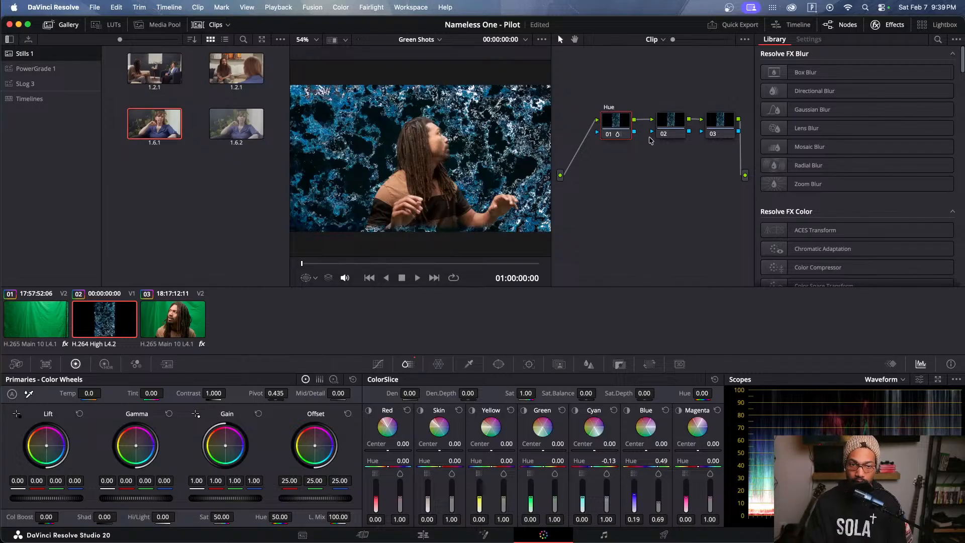
Step: Label node 02 in the background clip's node graph Light
{"action": "left_click", "coordinate": [669, 124]}
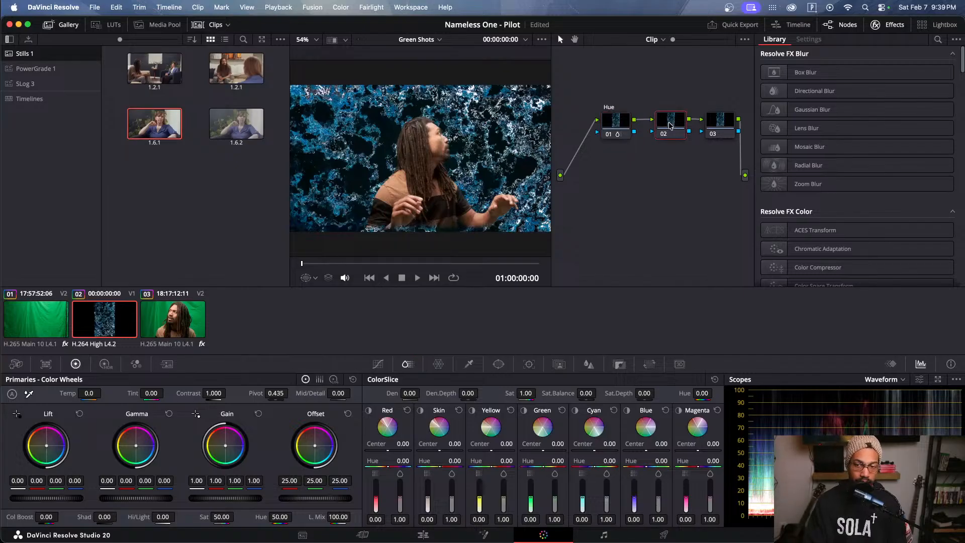
{"action": "right_click", "coordinate": [669, 125]}
{"action": "left_click", "coordinate": [688, 146]}
{"action": "type", "text": "Li"}
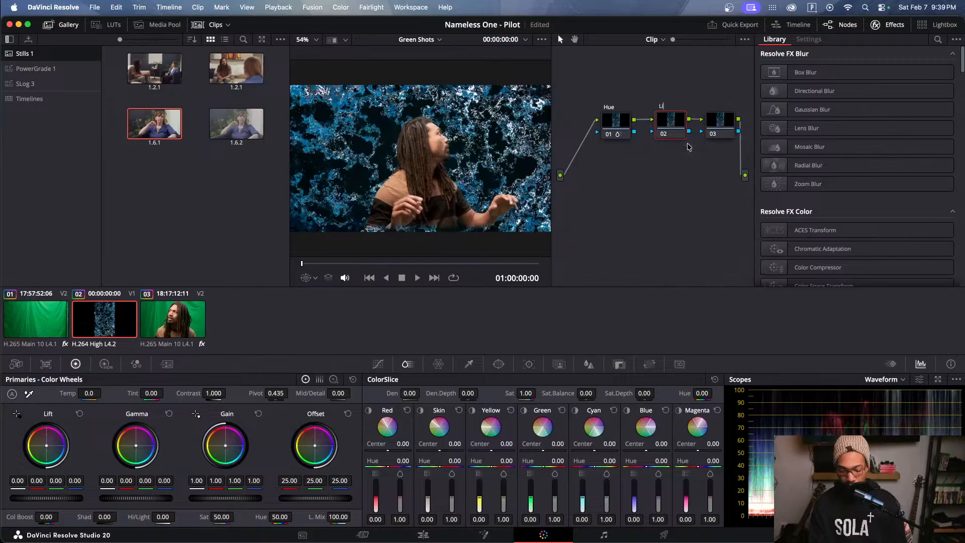
{"action": "type", "text": "ght"}
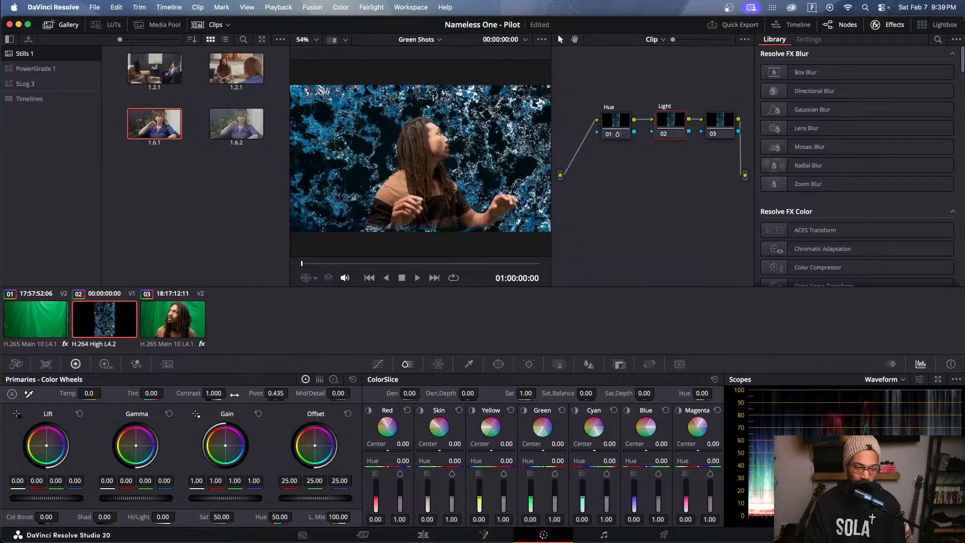
Step: Darken the Light node with the HDR wheels, setting Global exposure to -0.21 and Light exposure to -0.96
{"action": "left_click", "coordinate": [105, 364]}
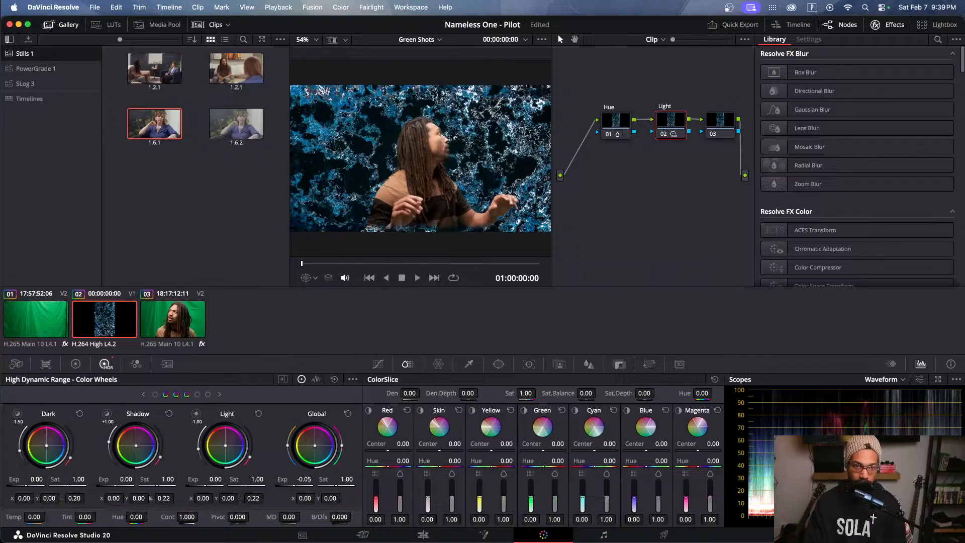
{"action": "left_click_drag", "start_coordinate": [314, 422], "coordinate": [304, 422]}
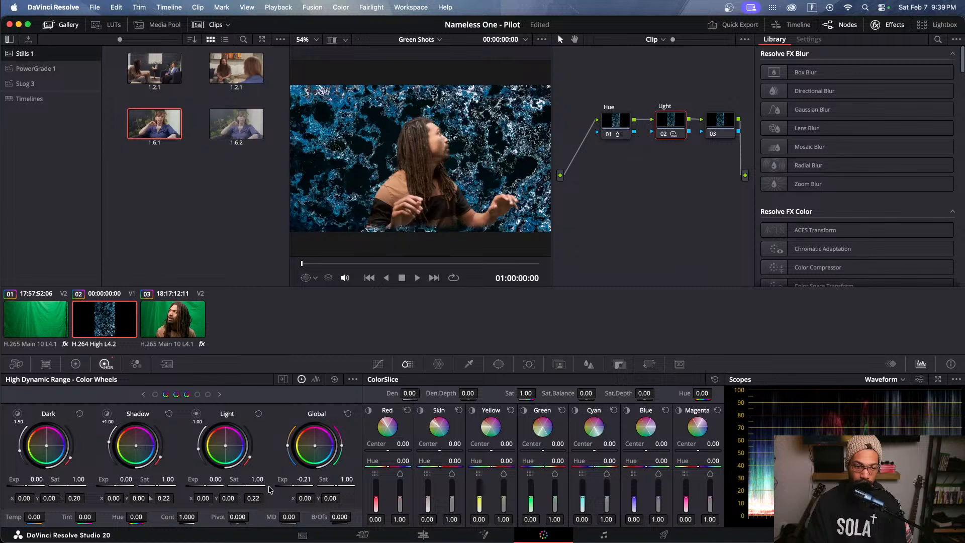
{"action": "left_click_drag", "start_coordinate": [224, 422], "coordinate": [220, 422]}
{"action": "left_click_drag", "start_coordinate": [215, 479], "coordinate": [202, 485]}
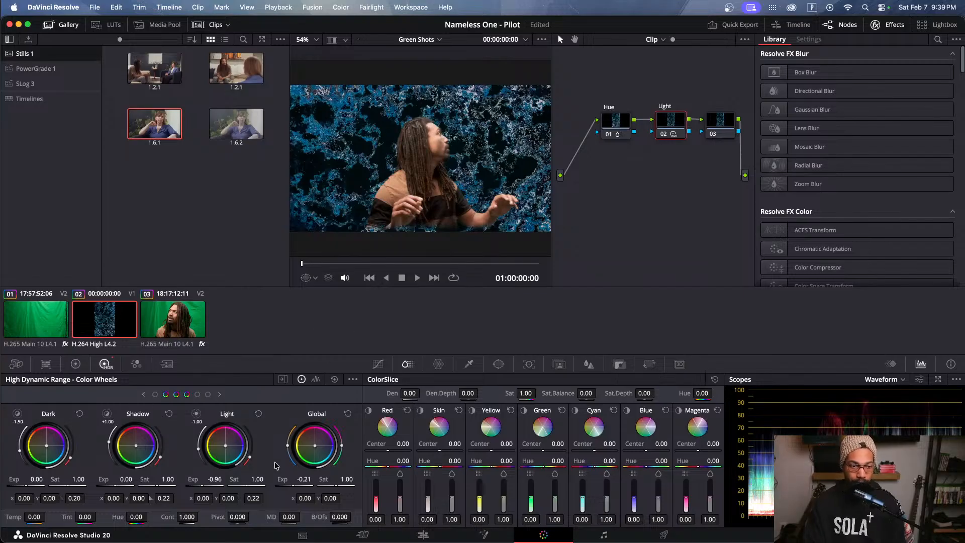
Step: Move the Hue and Light nodes together slightly away from node 03 in the node graph
{"action": "left_click_drag", "start_coordinate": [586, 90], "coordinate": [684, 173]}
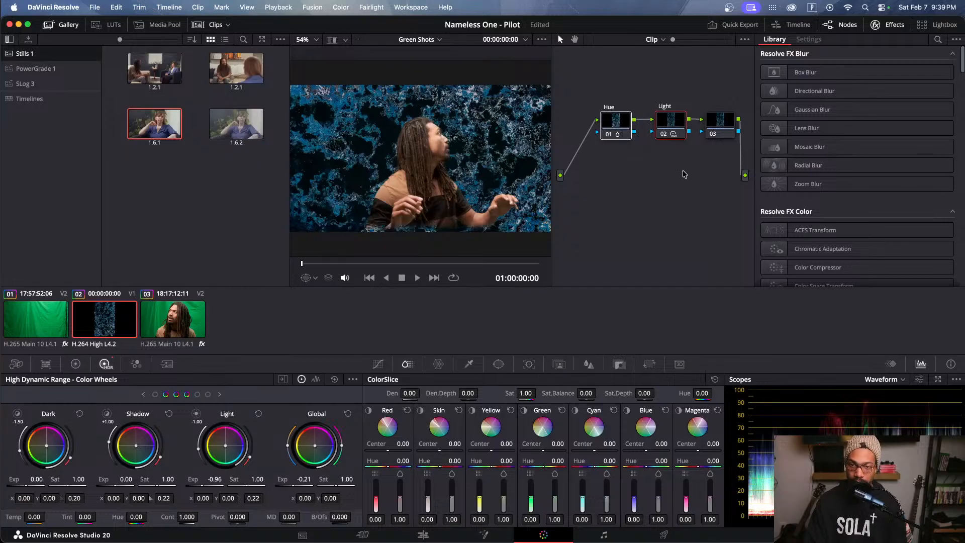
{"action": "left_click_drag", "start_coordinate": [665, 132], "coordinate": [656, 126]}
Step: Try contrast values of 1.226 and 0.860 on node 03, and reset the contrast to its default
{"action": "left_click", "coordinate": [714, 130]}
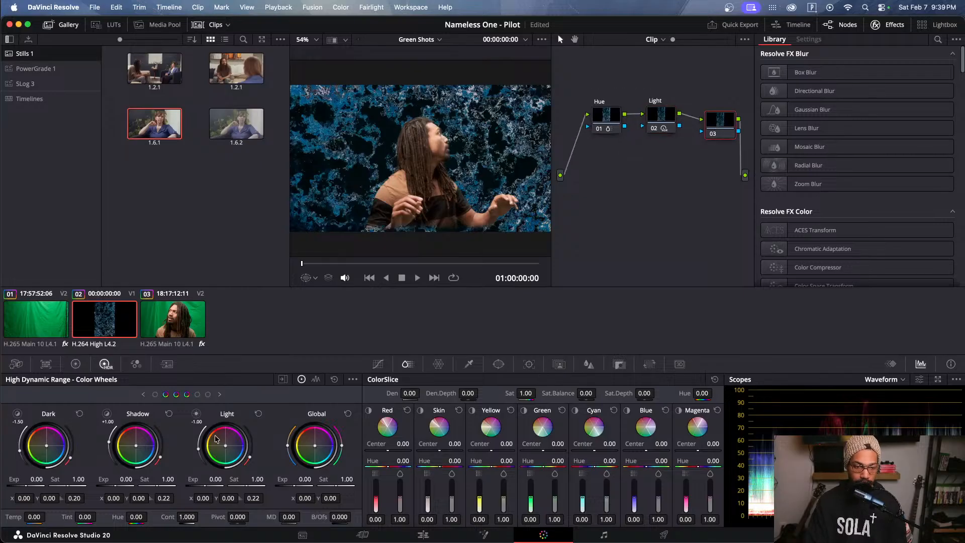
{"action": "left_click", "coordinate": [75, 364]}
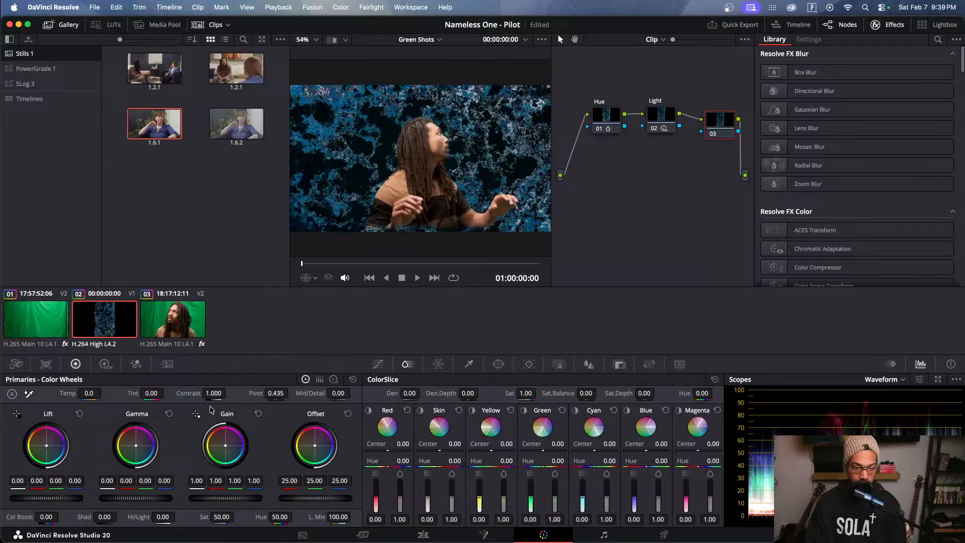
{"action": "left_click_drag", "start_coordinate": [229, 392], "coordinate": [229, 392]}
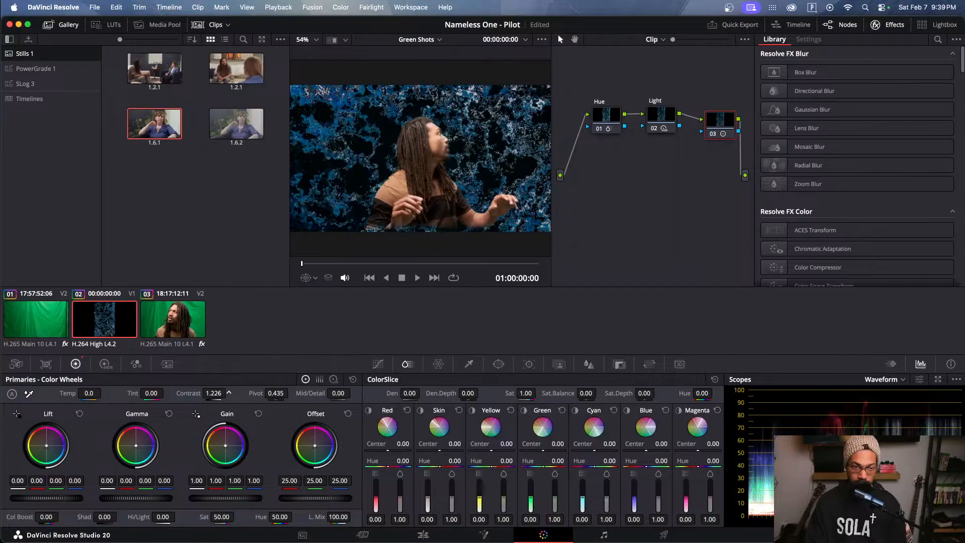
{"action": "double_click", "coordinate": [180, 394]}
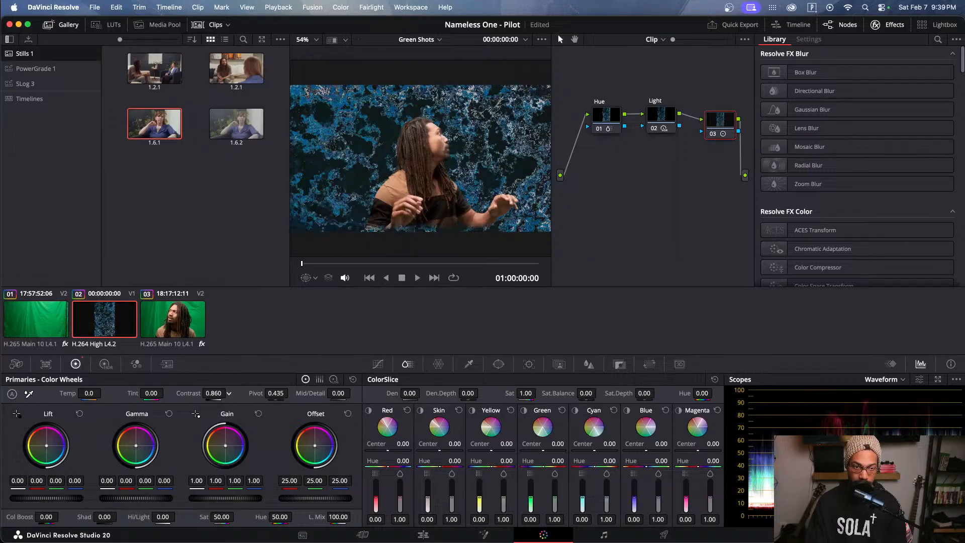
{"action": "left_click_drag", "start_coordinate": [229, 393], "coordinate": [210, 394]}
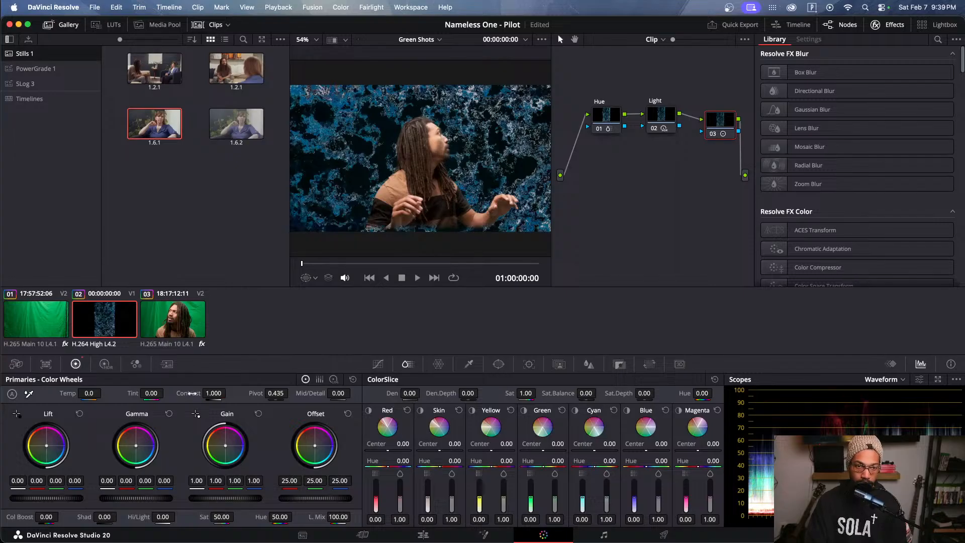
Step: Label node 03 in the background clip's node graph Blur
{"action": "right_click", "coordinate": [721, 125]}
{"action": "left_click", "coordinate": [735, 142]}
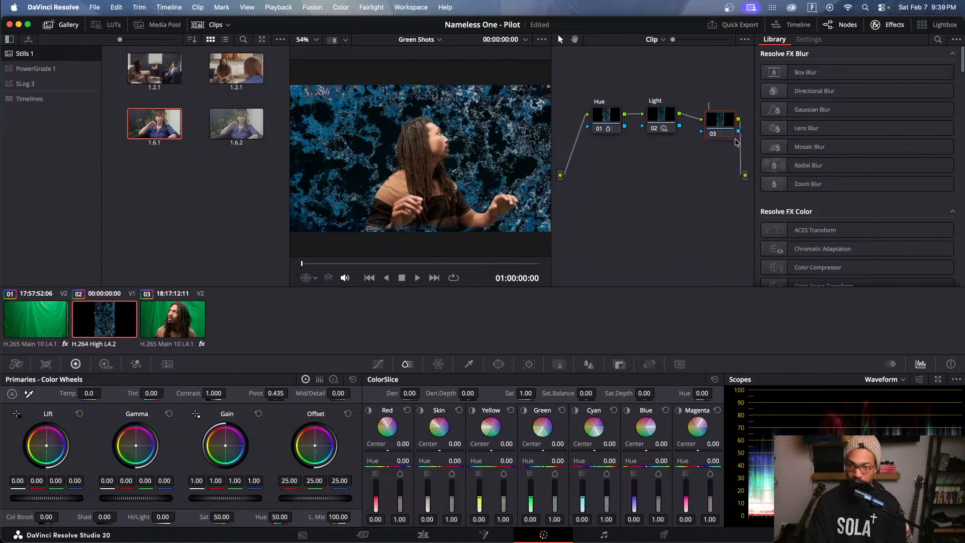
{"action": "type", "text": "Blu"}
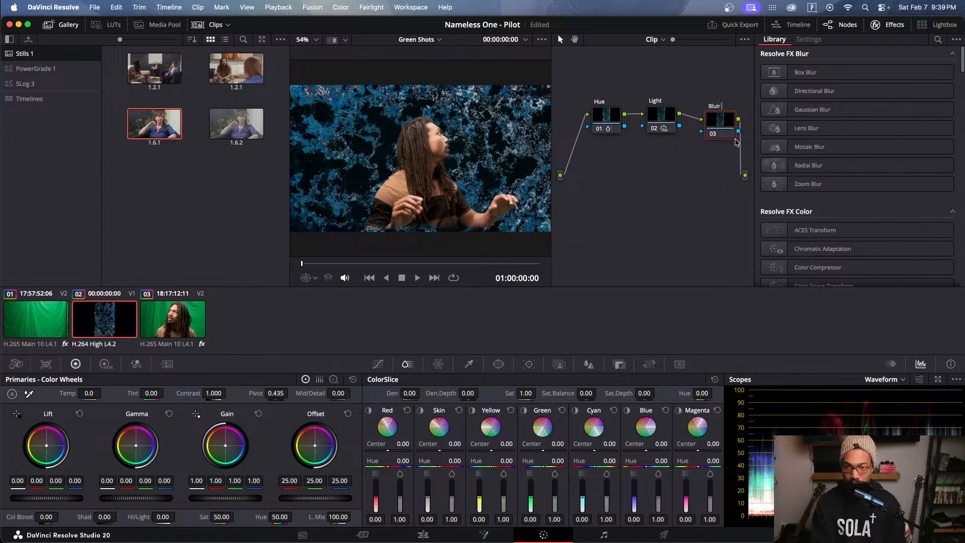
{"action": "type", "text": "ur"}
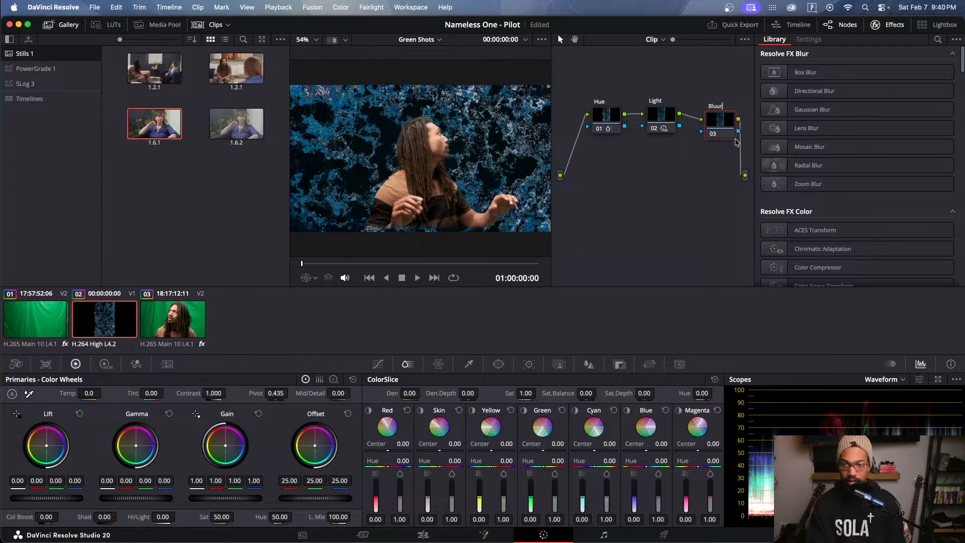
{"action": "key", "text": "BackSpace"}
{"action": "key", "text": "BackSpace"}
{"action": "type", "text": "r"}
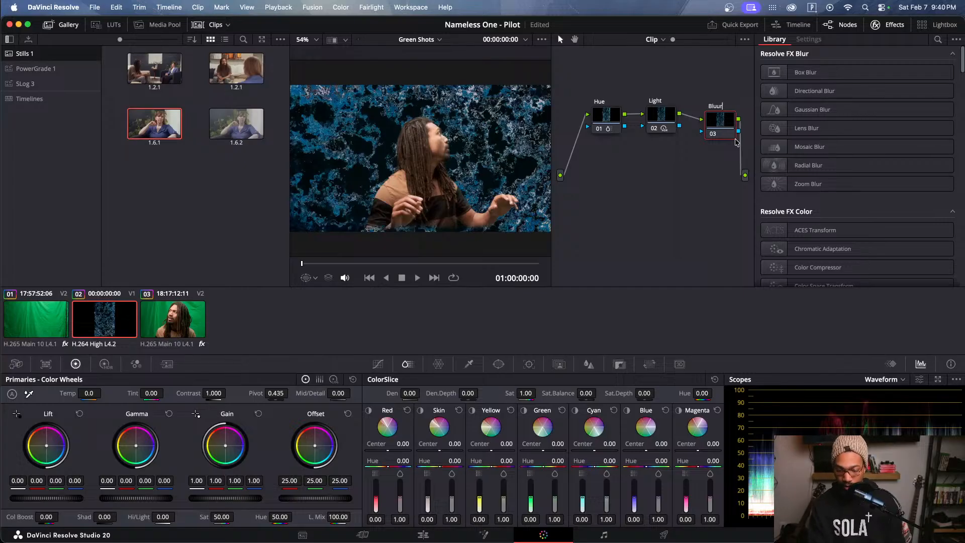
{"action": "key", "text": "Return"}
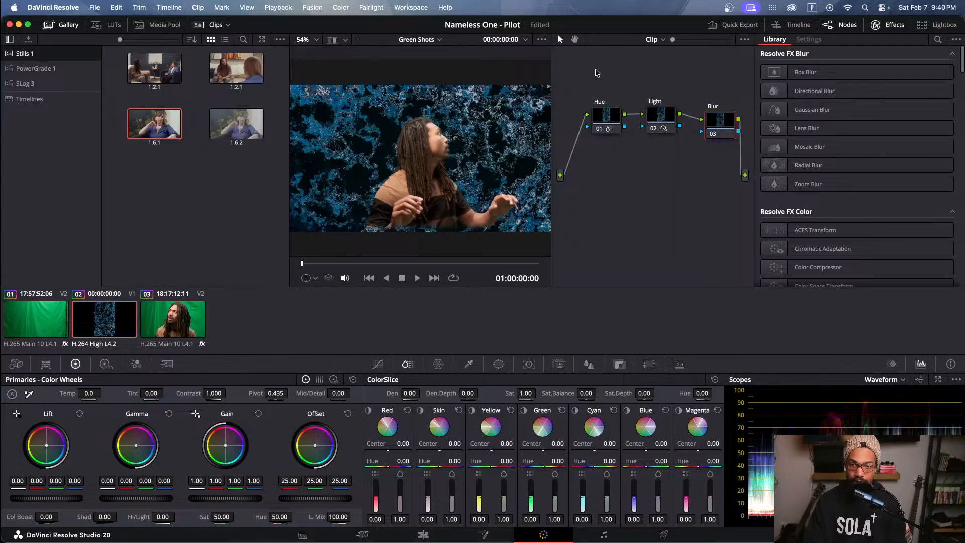
Step: Move the Hue and Light nodes together higher in the node graph, and bring the Blur node up in line with them
{"action": "left_click_drag", "start_coordinate": [681, 71], "coordinate": [574, 189]}
{"action": "left_click_drag", "start_coordinate": [661, 133], "coordinate": [649, 120]}
{"action": "left_click_drag", "start_coordinate": [724, 123], "coordinate": [713, 105]}
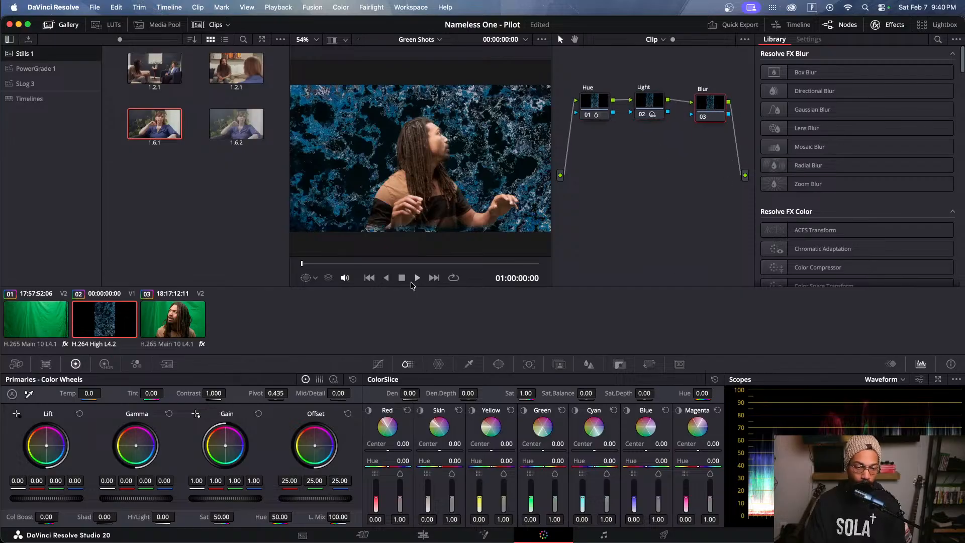
Step: Try a blur radius of 0.68 on all channels of the Blur node, and reset the radius
{"action": "left_click", "coordinate": [132, 366]}
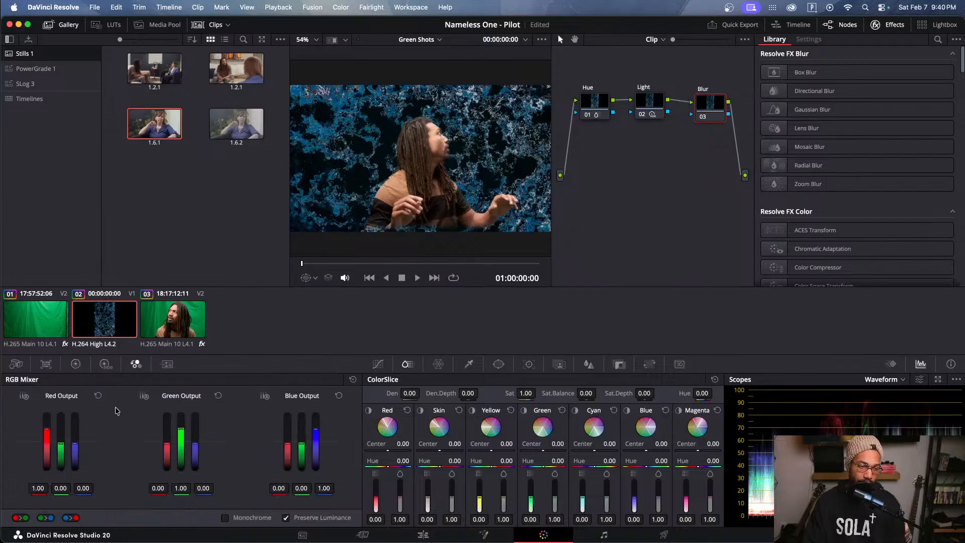
{"action": "left_click", "coordinate": [114, 367]}
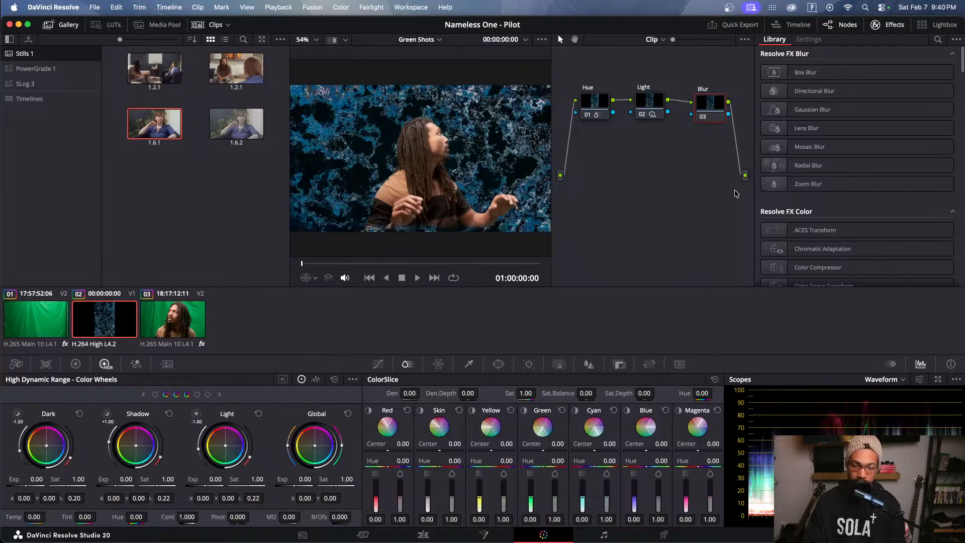
{"action": "left_click", "coordinate": [589, 364]}
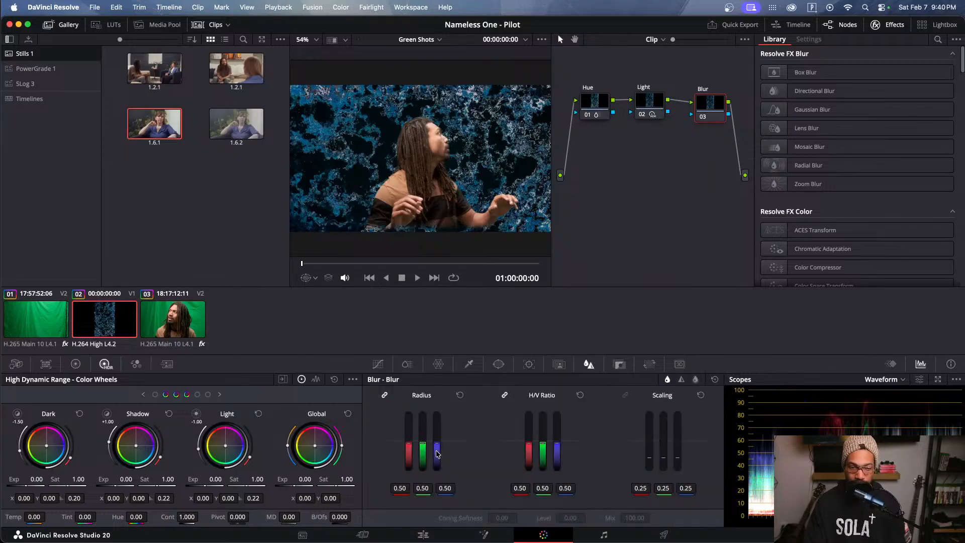
{"action": "left_click_drag", "start_coordinate": [425, 445], "coordinate": [424, 428]}
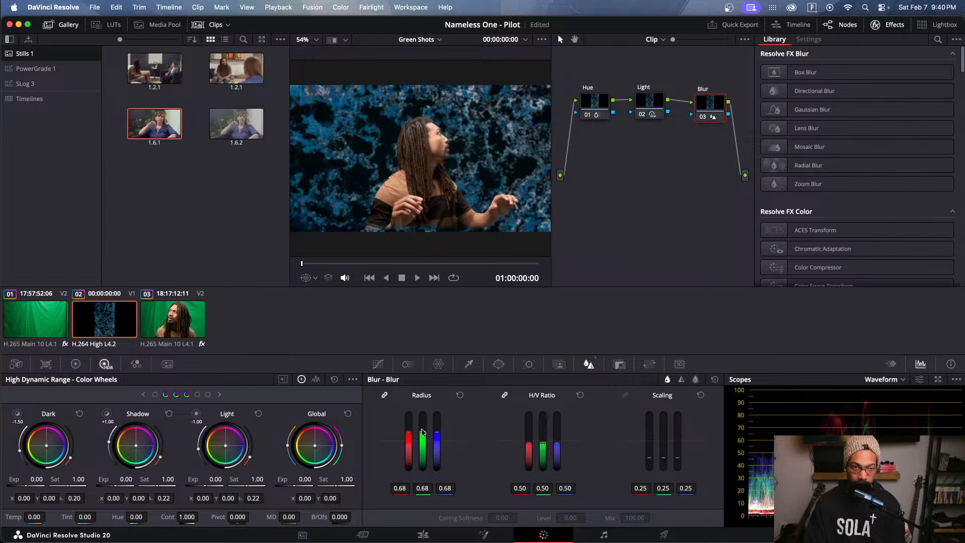
{"action": "left_click", "coordinate": [460, 395]}
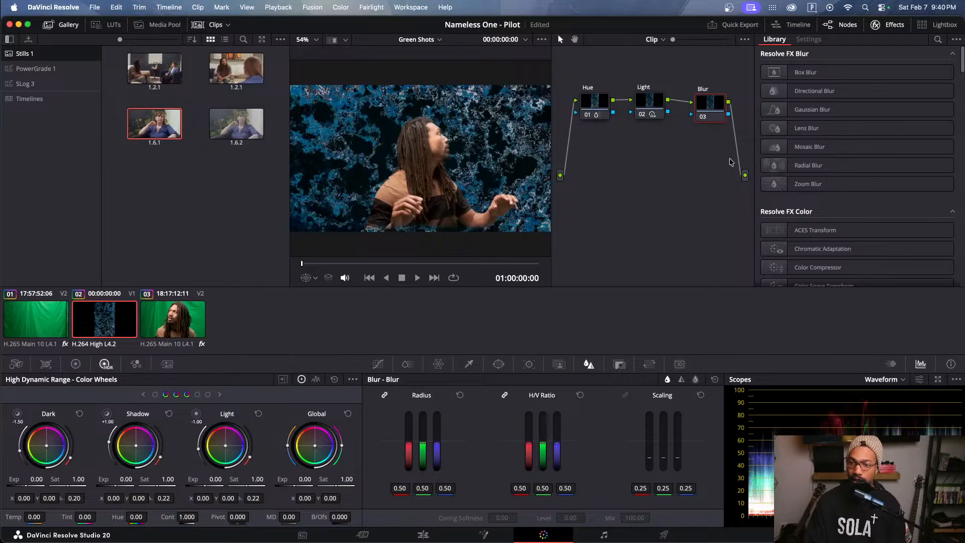
Step: Apply the Radial Blur effect to the Blur node with a Smooth Strength of 0.341, and preview it across both shots
{"action": "left_click_drag", "start_coordinate": [832, 170], "coordinate": [716, 114]}
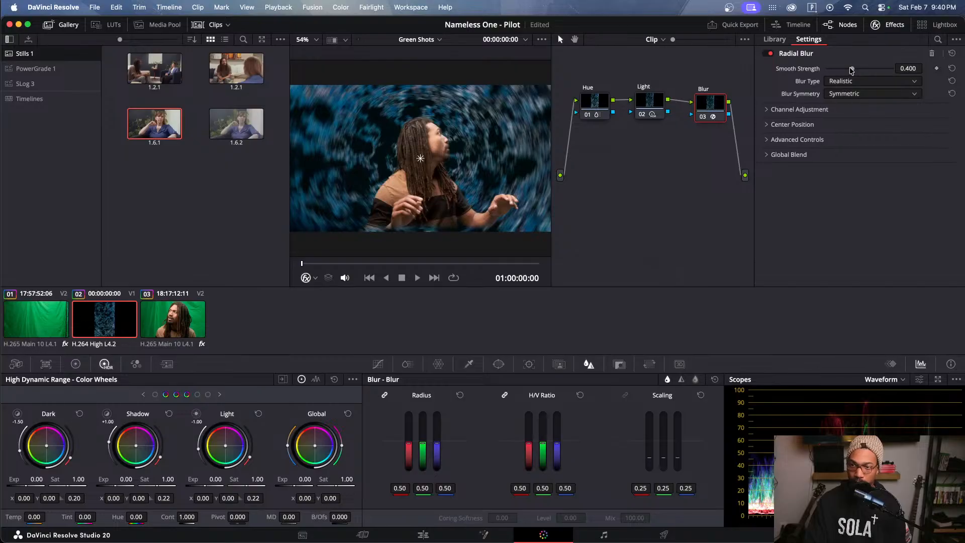
{"action": "mouse_move", "coordinate": [851, 70]}
{"action": "left_mouse_down"}
{"action": "mouse_move", "coordinate": [866, 69]}
{"action": "mouse_move", "coordinate": [849, 74]}
{"action": "left_mouse_up"}
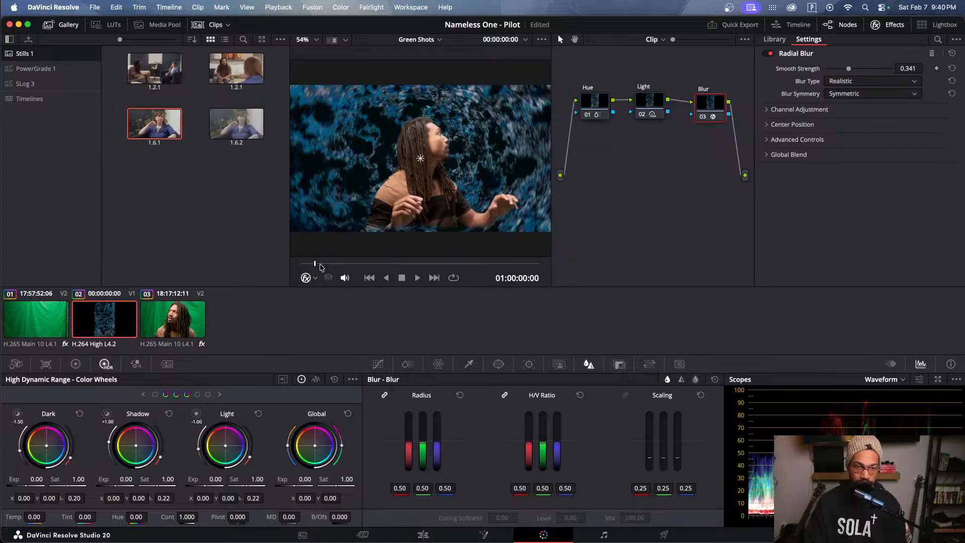
{"action": "left_click_drag", "start_coordinate": [320, 266], "coordinate": [415, 264]}
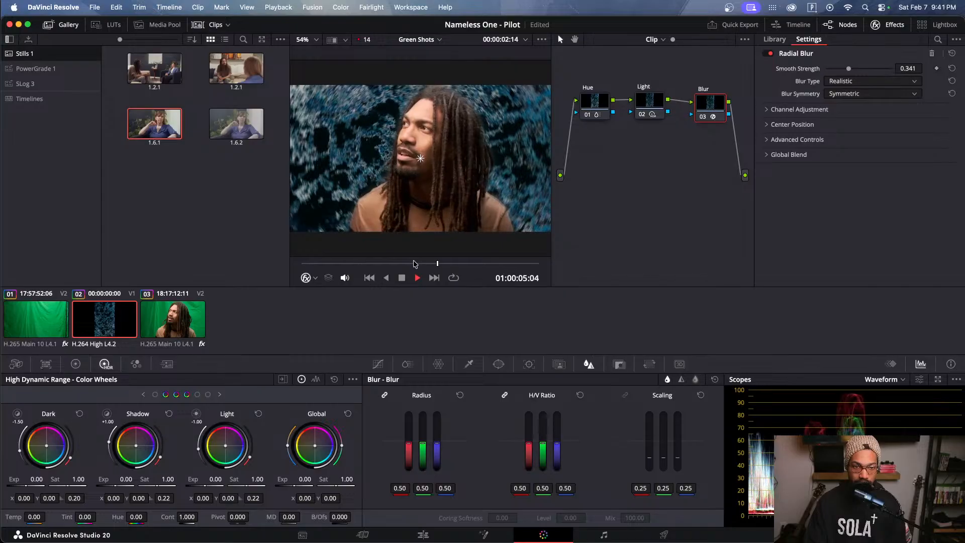
{"action": "key", "text": "space"}
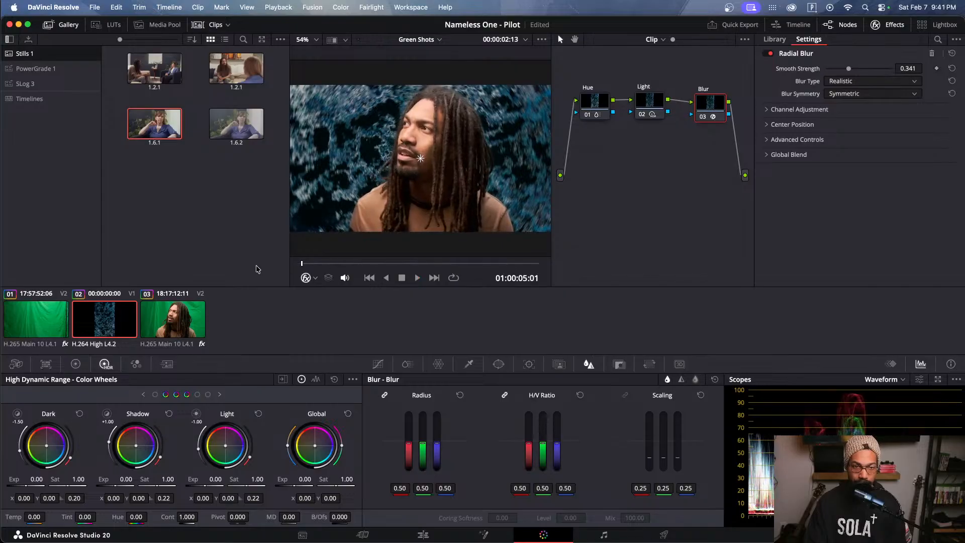
Step: Play the start of the Green Shots timeline on the Edit page, and adjust the viewer zoom to inspect the composite
{"action": "left_click", "coordinate": [424, 535]}
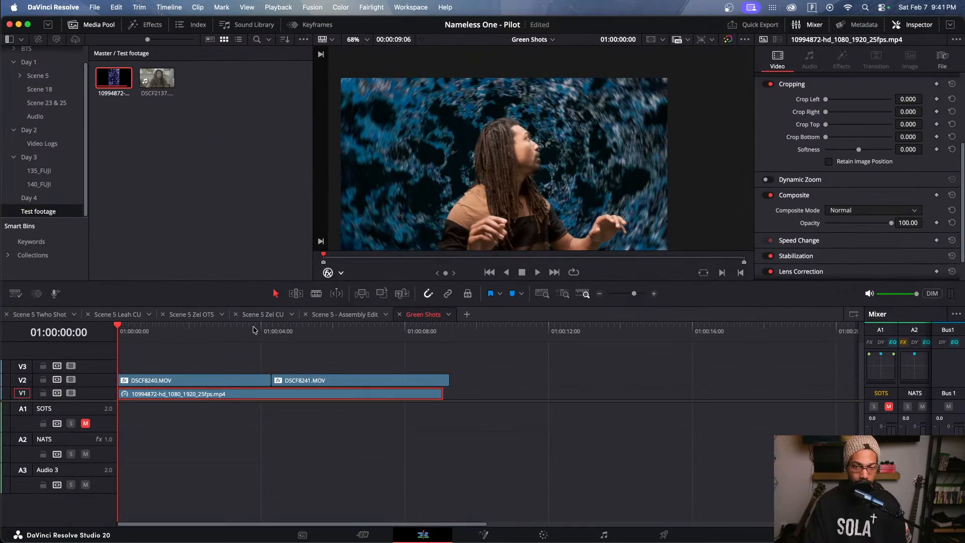
{"action": "left_click", "coordinate": [184, 363]}
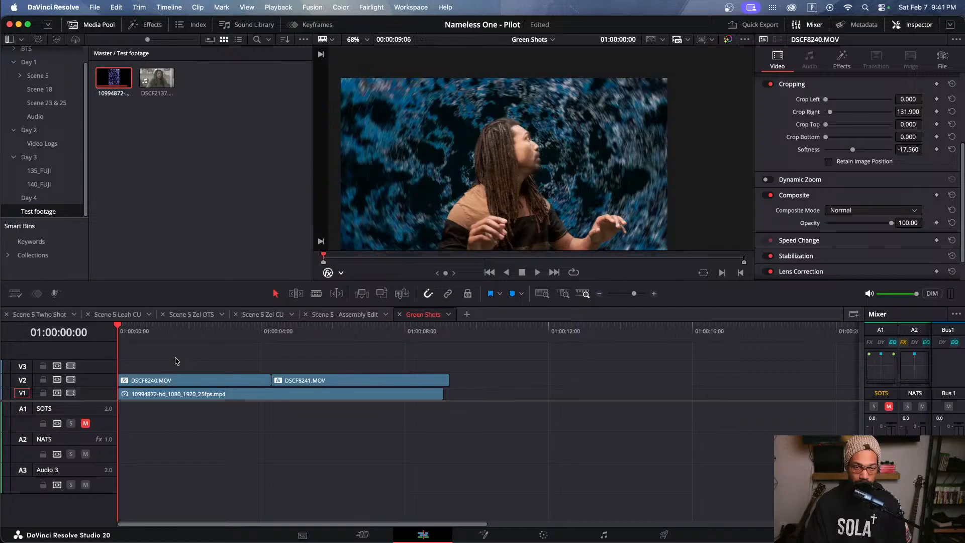
{"action": "key", "text": "space"}
{"action": "key", "text": "space"}
{"action": "scroll", "coordinate": [334, 118], "scroll_direction": "up", "scroll_amount": 2}
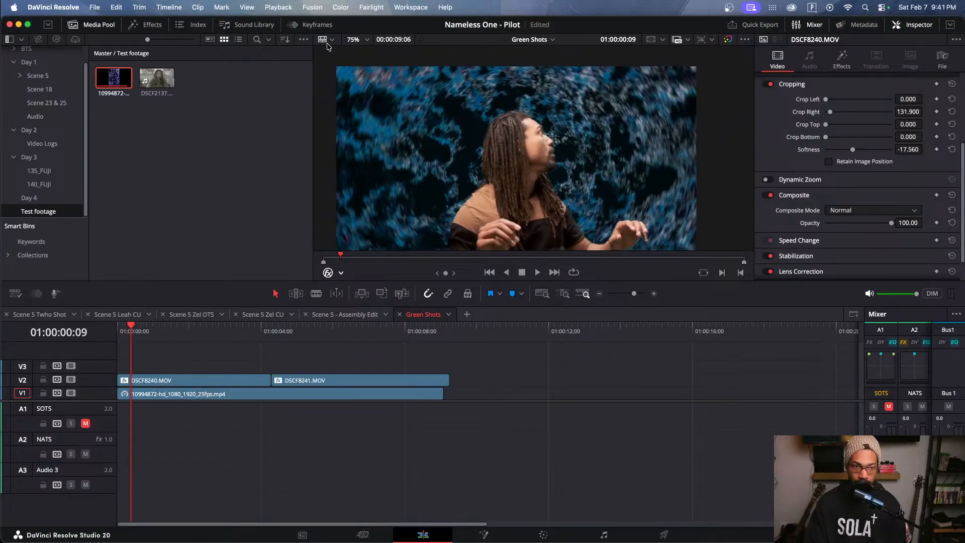
{"action": "left_click", "coordinate": [371, 40]}
{"action": "left_click", "coordinate": [368, 56]}
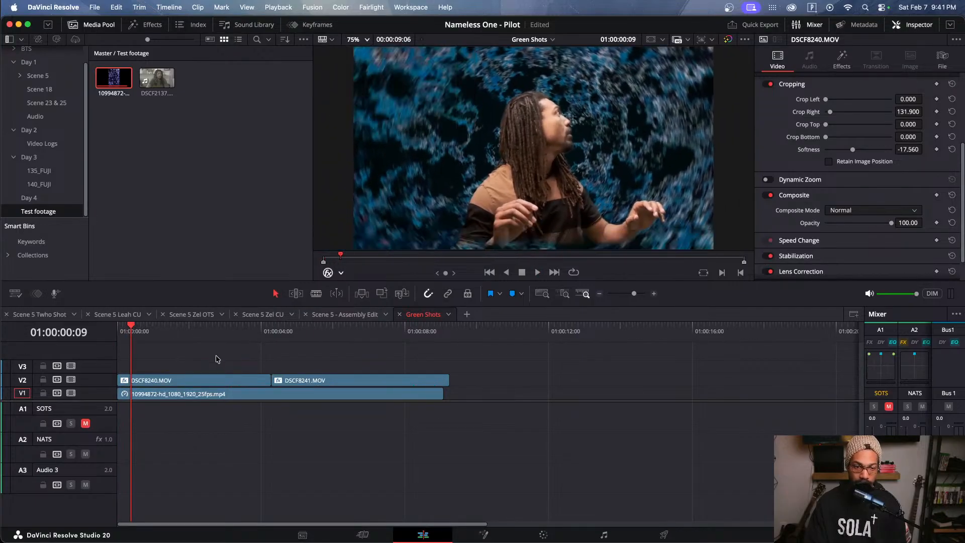
Step: Lower the actor in the DSCF8240.MOV clip by setting its vertical Position to -49
{"action": "left_click", "coordinate": [203, 381]}
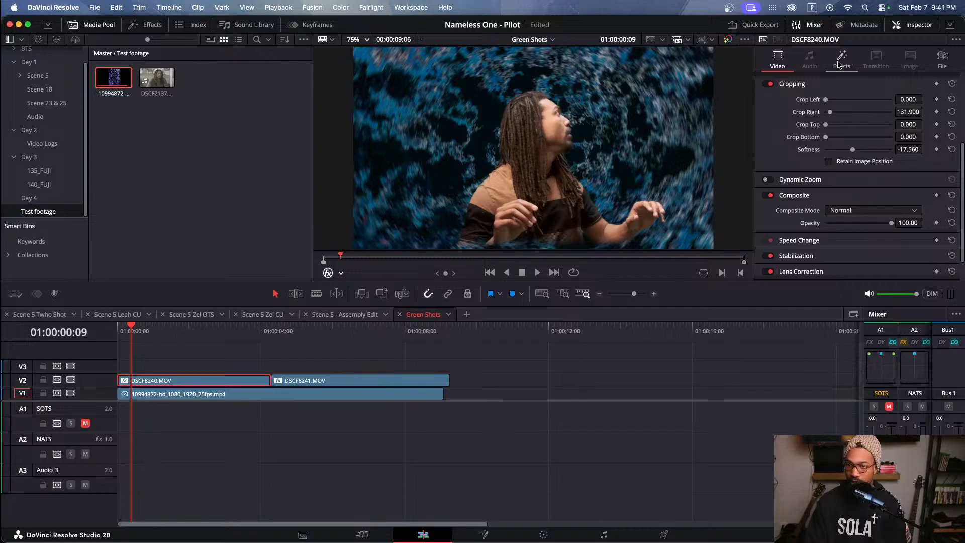
{"action": "scroll", "coordinate": [835, 133], "scroll_direction": "up", "scroll_amount": 5}
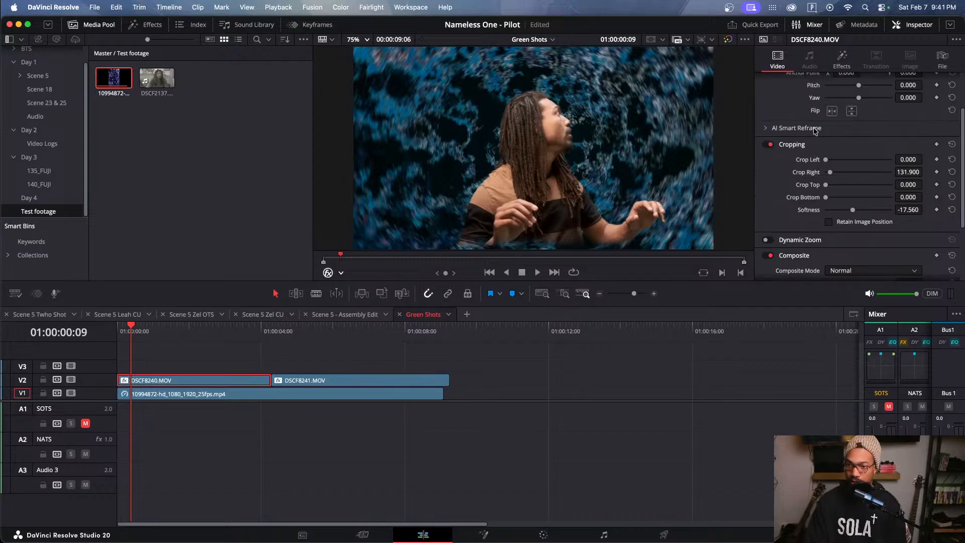
{"action": "left_click_drag", "start_coordinate": [900, 107], "coordinate": [877, 107]}
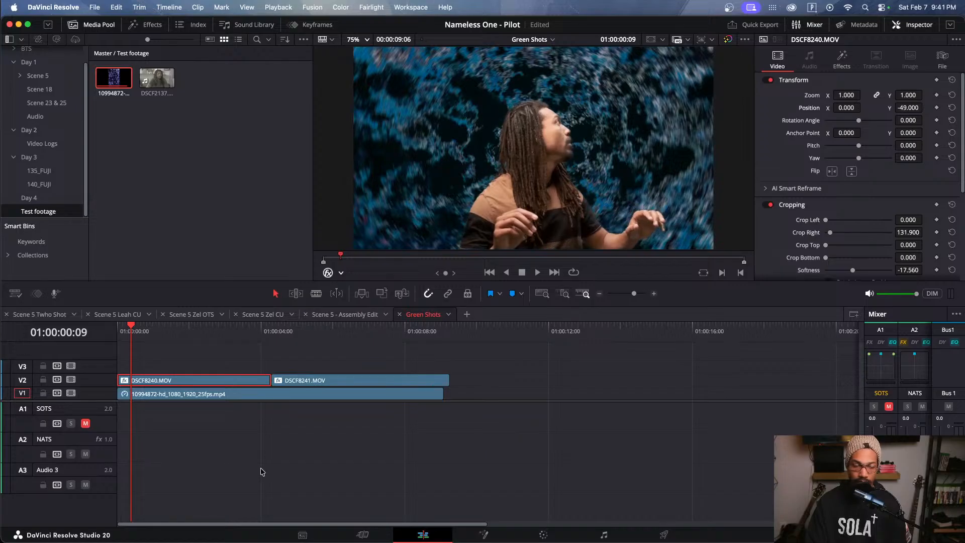
{"action": "left_click", "coordinate": [207, 361]}
Step: Play the Green Shots timeline from about 01:00:02:06 through both actor shots to check the composite
{"action": "mouse_move", "coordinate": [195, 329]}
{"action": "left_mouse_down"}
{"action": "mouse_move", "coordinate": [415, 338]}
{"action": "mouse_move", "coordinate": [199, 345]}
{"action": "left_mouse_up"}
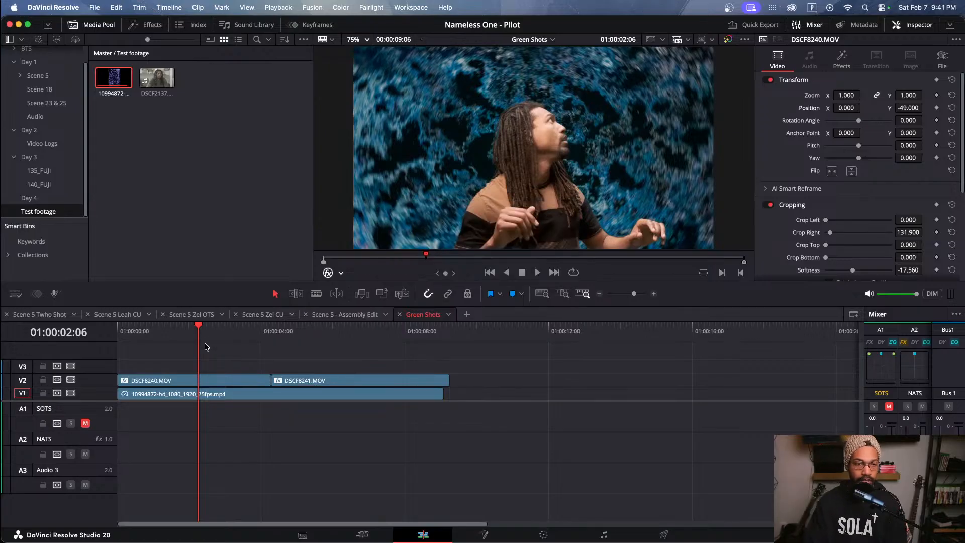
{"action": "key", "text": "space"}
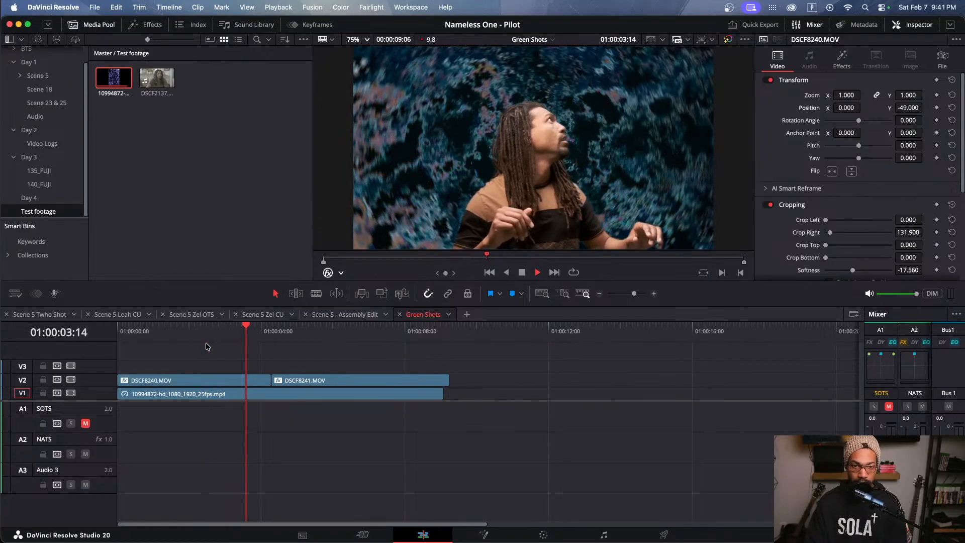
{"action": "key", "text": "space"}
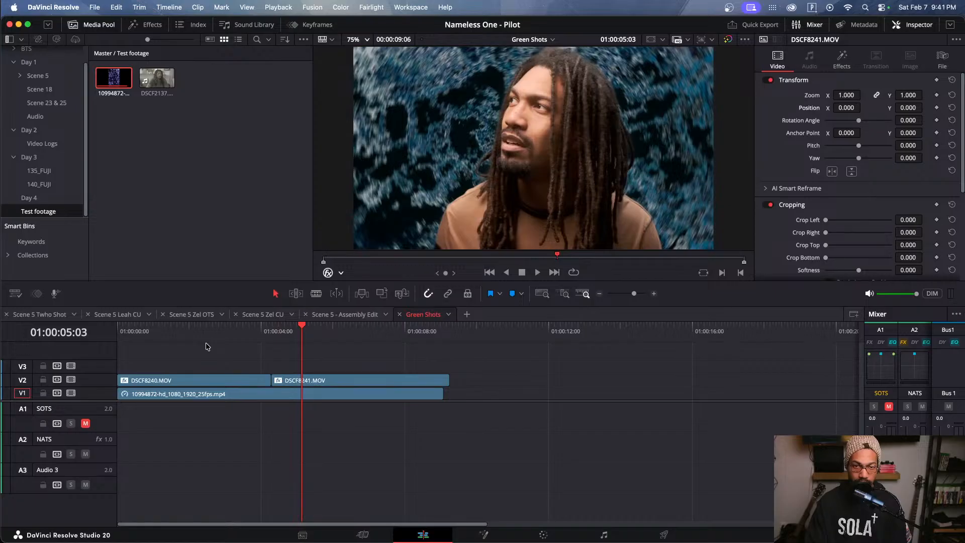
{"action": "key", "text": "space"}
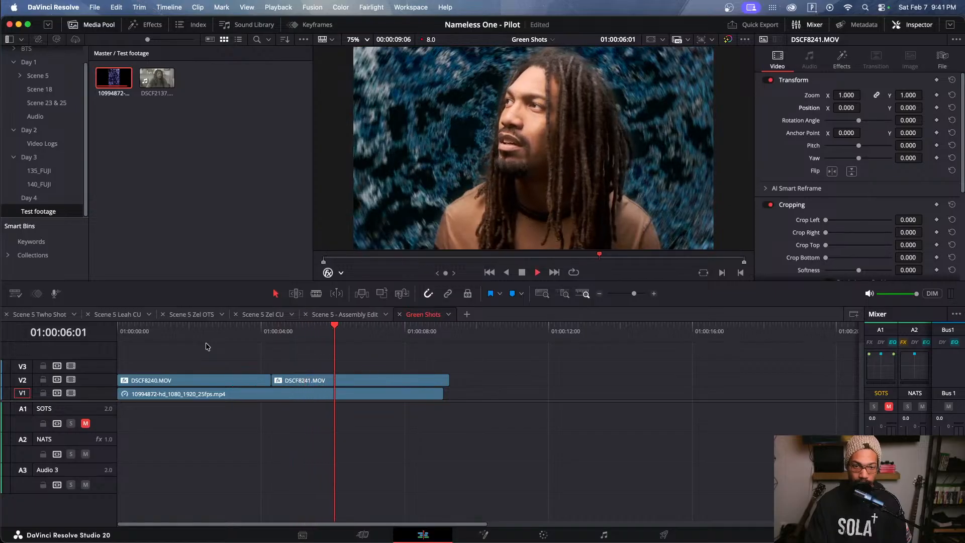
{"action": "key", "text": "space"}
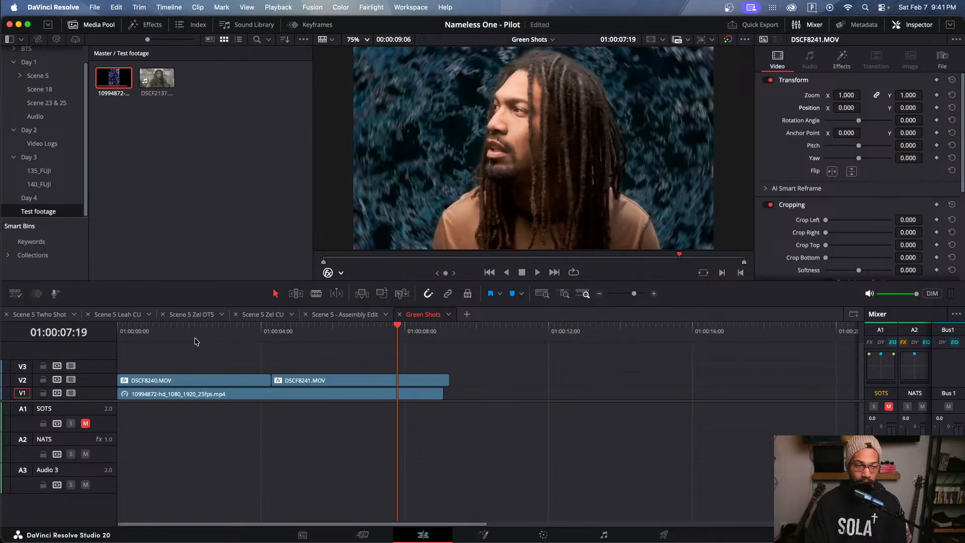
Step: Trim the end of DSCF8241.MOV to match the background clip, and combine all three clips into a compound clip named Compound Clip 1
{"action": "left_click_drag", "start_coordinate": [449, 380], "coordinate": [443, 381]}
{"action": "left_click_drag", "start_coordinate": [260, 339], "coordinate": [297, 405]}
{"action": "right_click", "coordinate": [297, 402]}
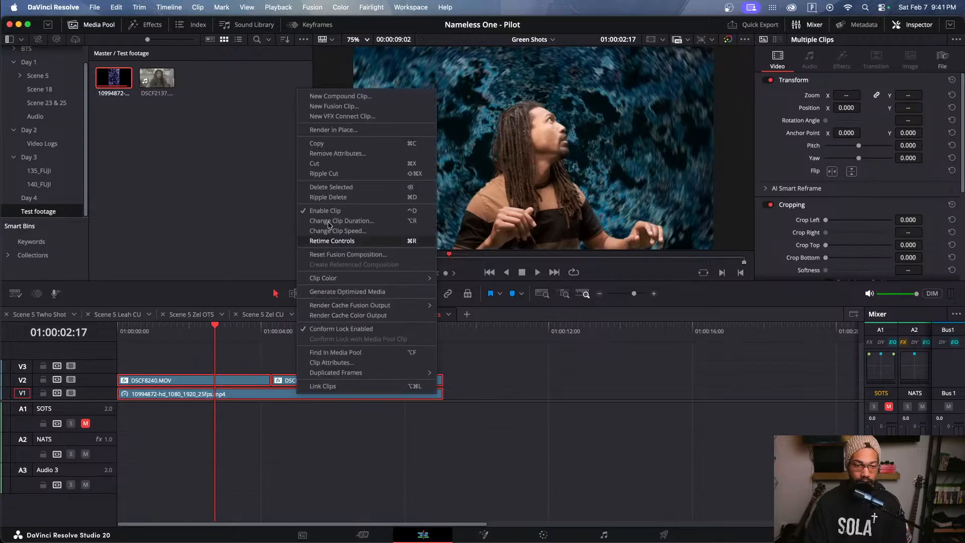
{"action": "left_click", "coordinate": [325, 97]}
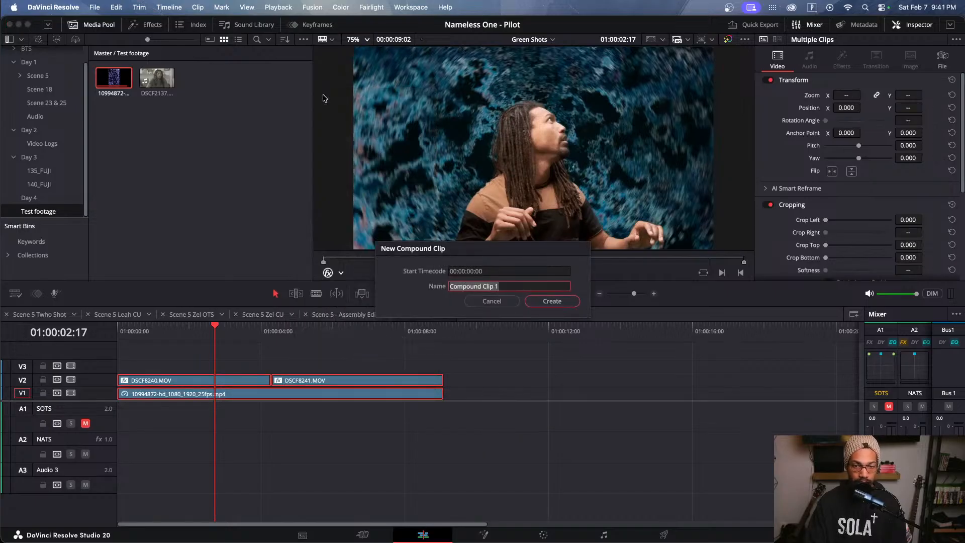
{"action": "left_click", "coordinate": [552, 301]}
{"action": "left_click", "coordinate": [311, 372]}
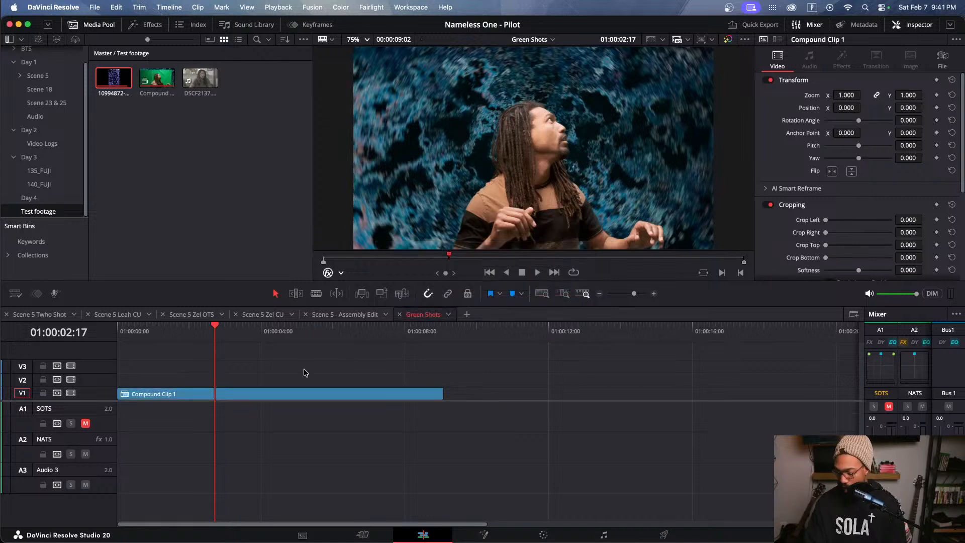
Step: Preview the compound clip on the Color page, and apply the Simple Node Tree grade from PowerGrade 1 to it
{"action": "left_click_drag", "start_coordinate": [191, 336], "coordinate": [168, 340]}
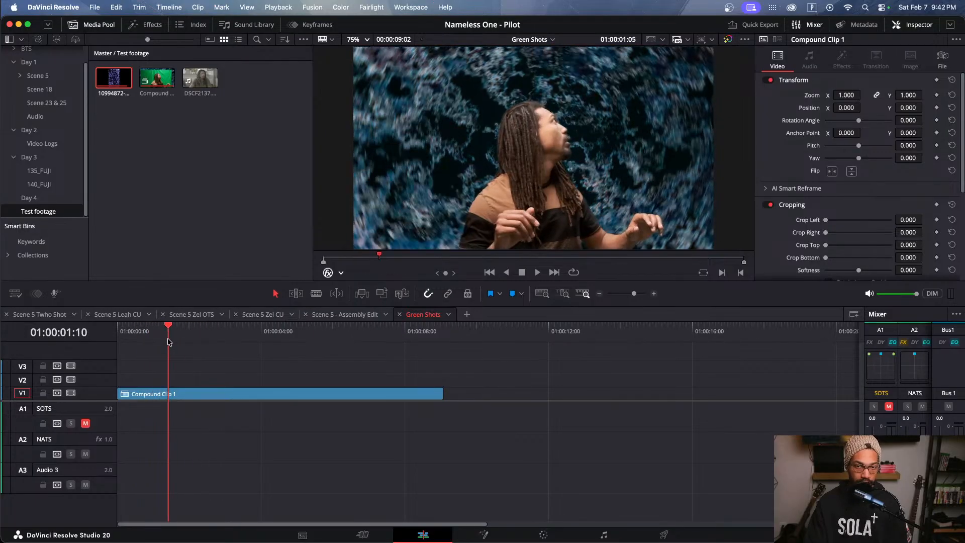
{"action": "left_click", "coordinate": [556, 537]}
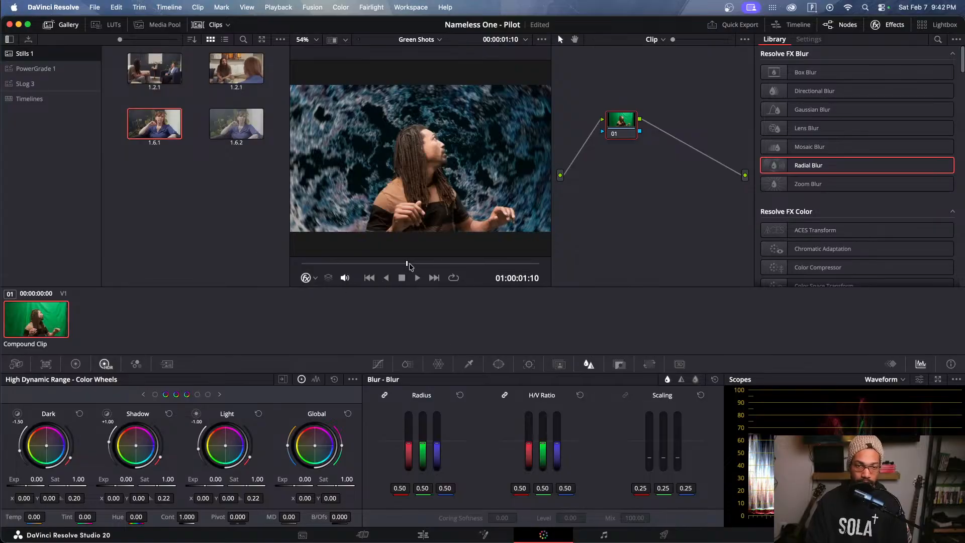
{"action": "left_click_drag", "start_coordinate": [408, 266], "coordinate": [490, 267]}
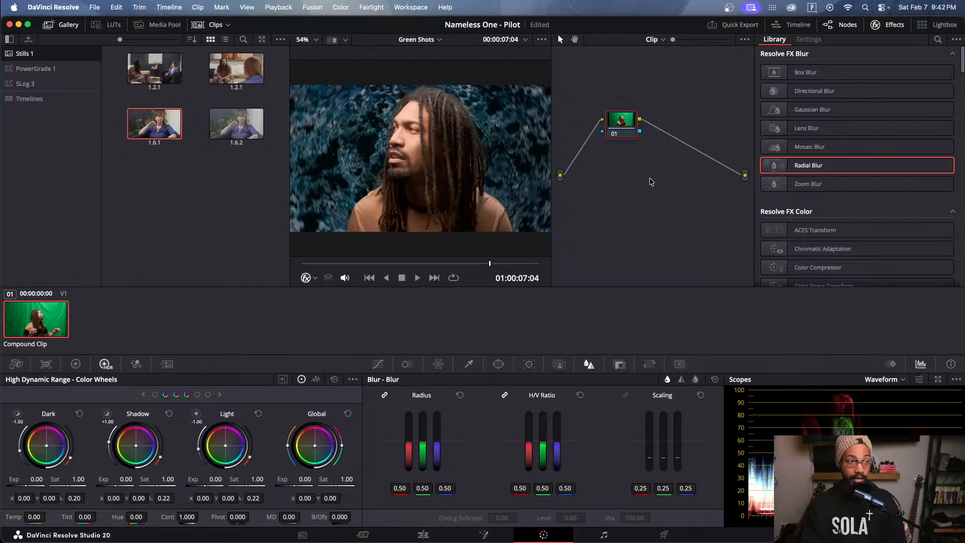
{"action": "left_click", "coordinate": [37, 71]}
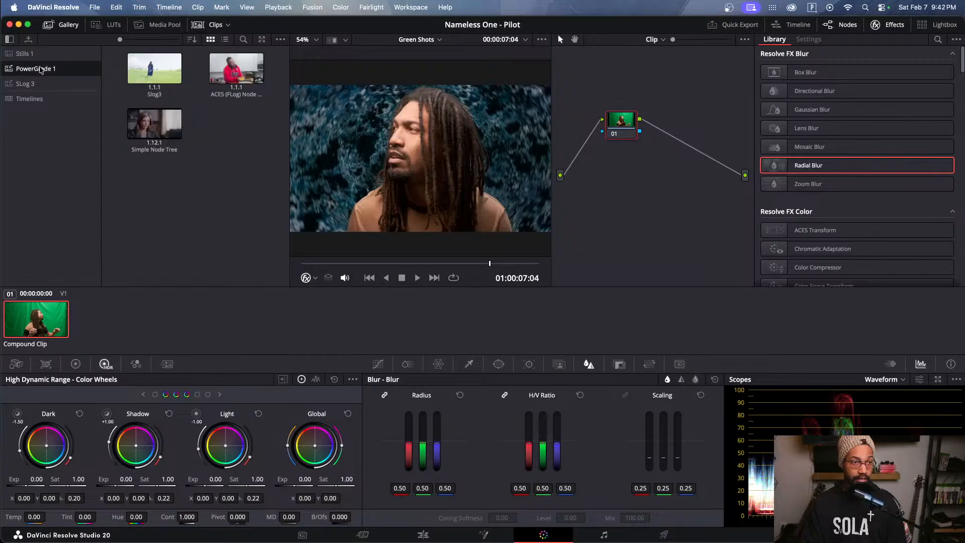
{"action": "right_click", "coordinate": [162, 129]}
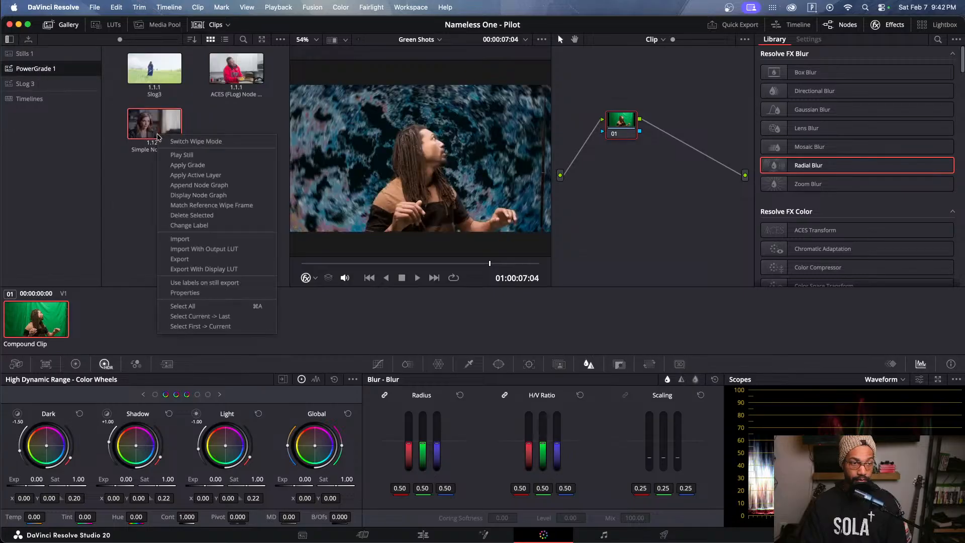
{"action": "left_click", "coordinate": [176, 167]}
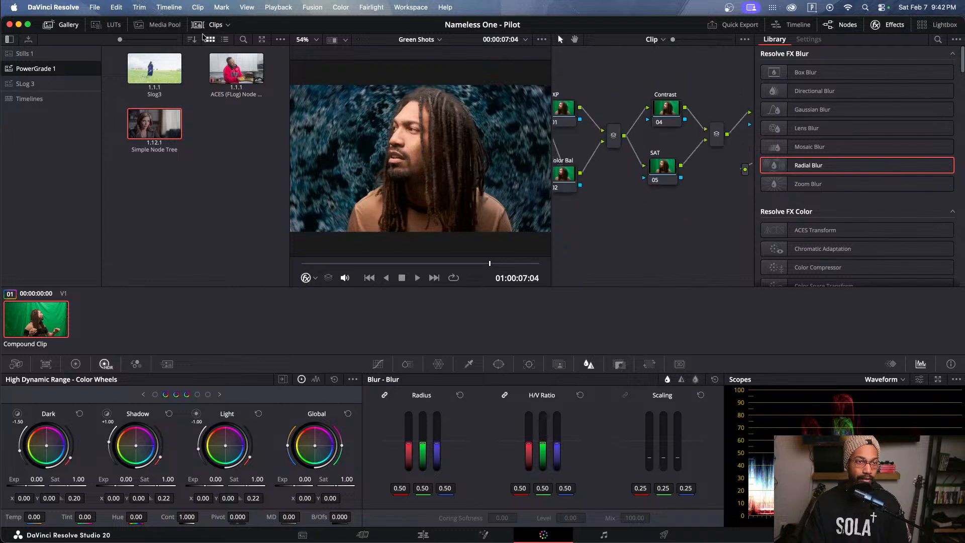
Step: Hide the gallery, and reposition the Color Slice and Vig nodes so they sit roughly level with the Contrast node
{"action": "left_click", "coordinate": [61, 25]}
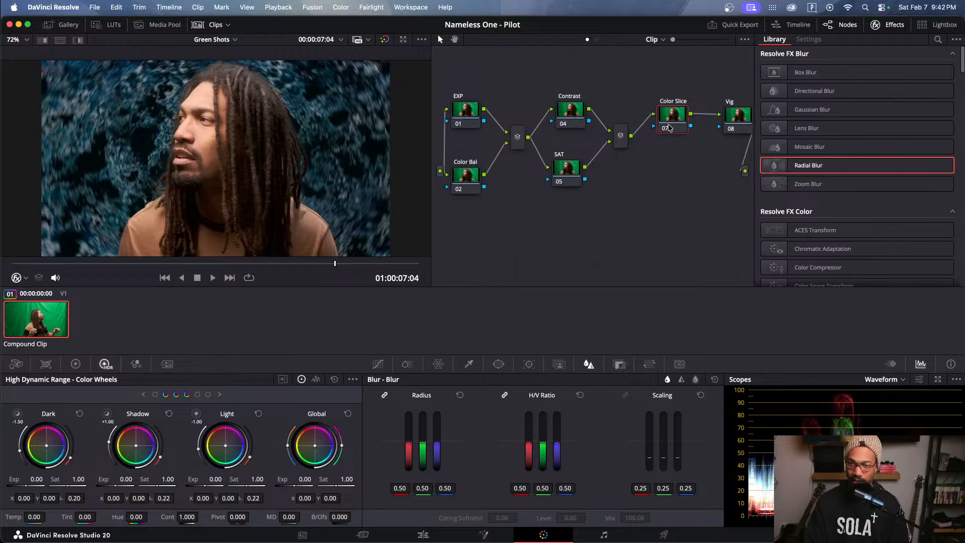
{"action": "left_click_drag", "start_coordinate": [669, 128], "coordinate": [667, 123]}
{"action": "left_click_drag", "start_coordinate": [736, 124], "coordinate": [728, 115]}
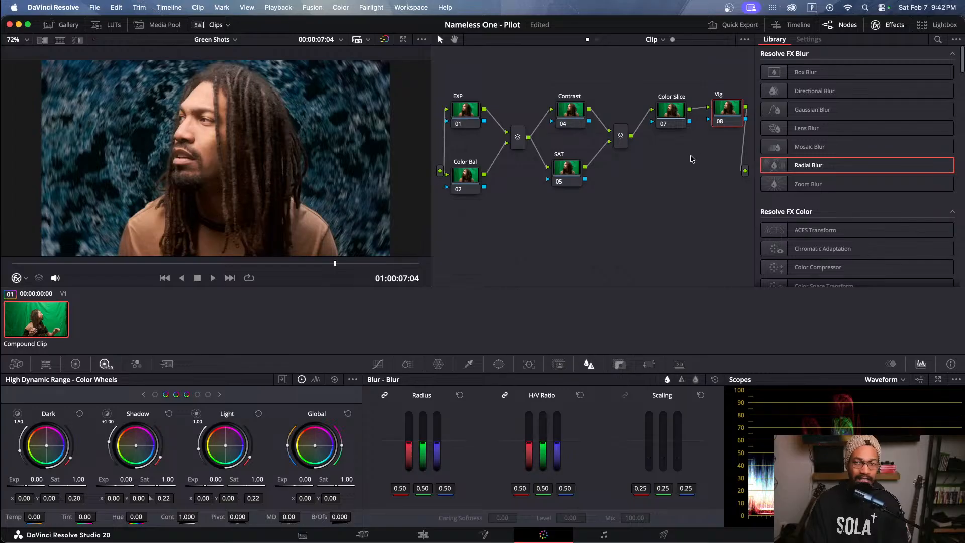
{"action": "left_click", "coordinate": [683, 118]}
{"action": "left_click", "coordinate": [727, 114]}
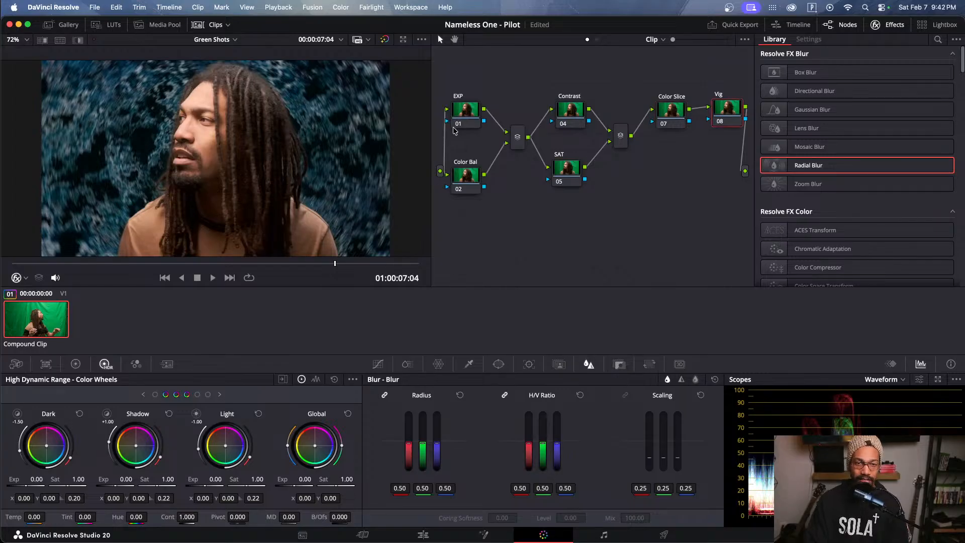
Step: Lower the Global exposure on the EXP node to -0.48 with the HDR color wheels
{"action": "left_click", "coordinate": [465, 111]}
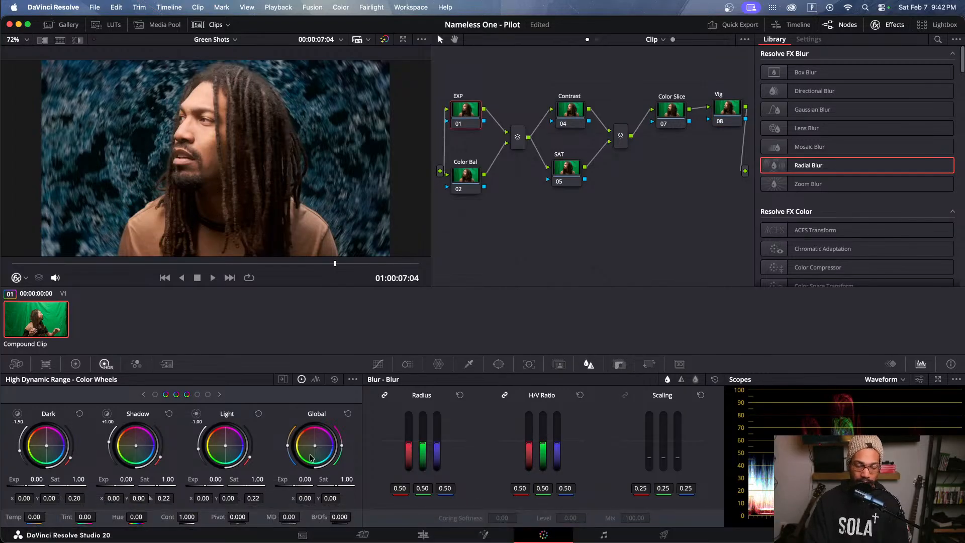
{"action": "left_click_drag", "start_coordinate": [304, 479], "coordinate": [290, 479]}
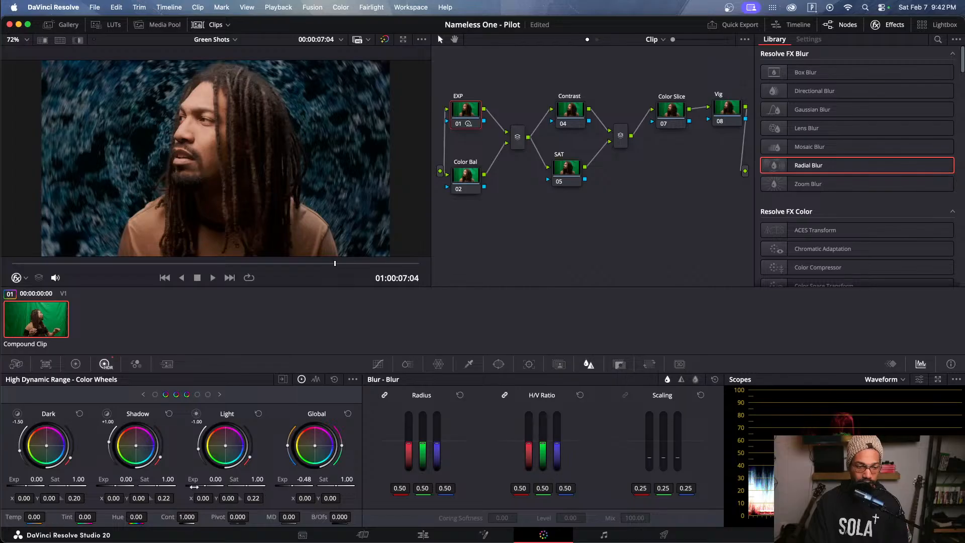
Step: Try a Light exposure of -0.14 and a Dark exposure of 0.66 on the EXP node, and reset both
{"action": "left_click_drag", "start_coordinate": [215, 479], "coordinate": [212, 478]}
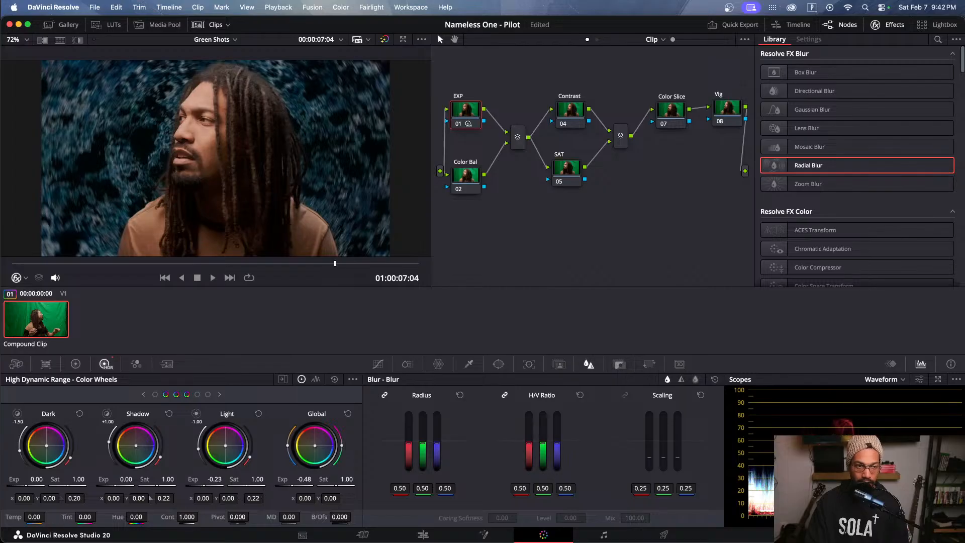
{"action": "left_click_drag", "start_coordinate": [212, 266], "coordinate": [172, 271]}
{"action": "key", "text": "space"}
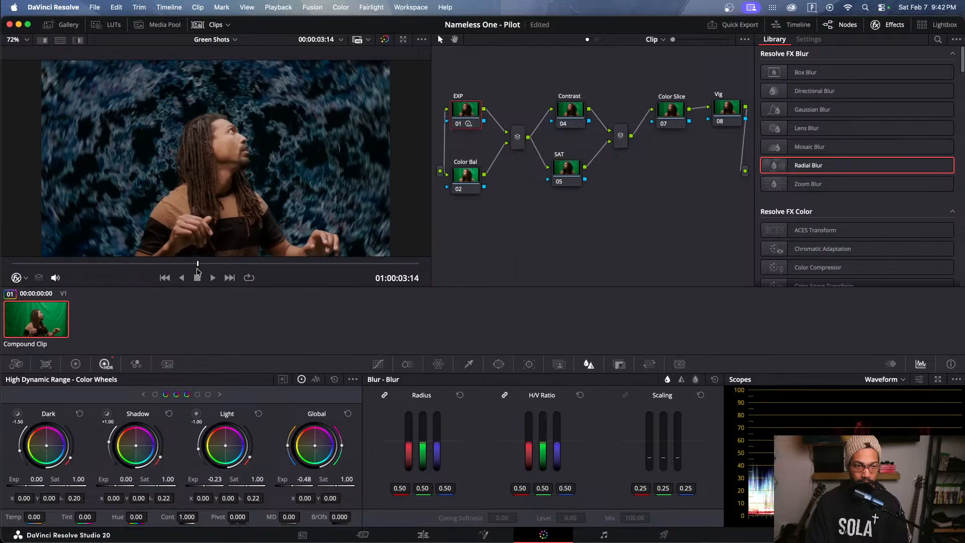
{"action": "key", "text": "space"}
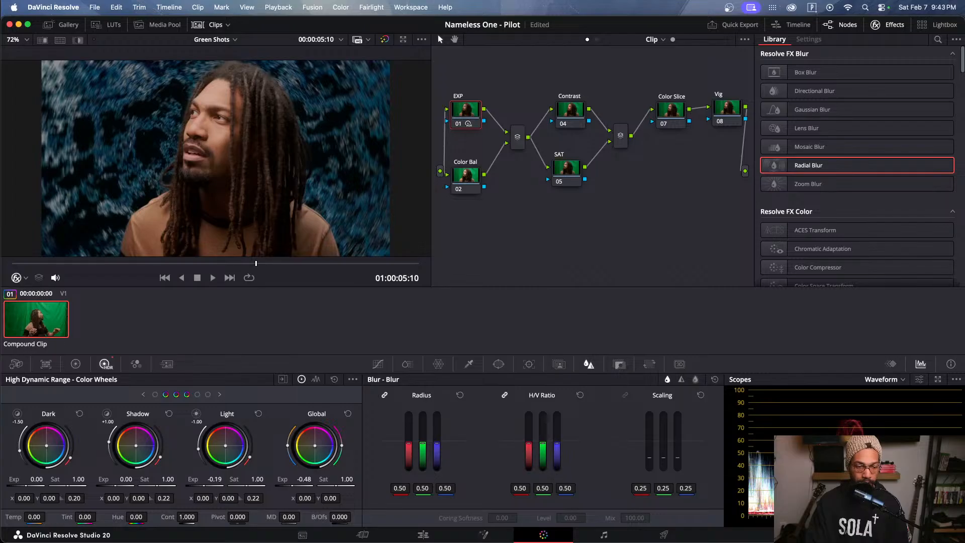
{"action": "left_click_drag", "start_coordinate": [198, 449], "coordinate": [200, 442]}
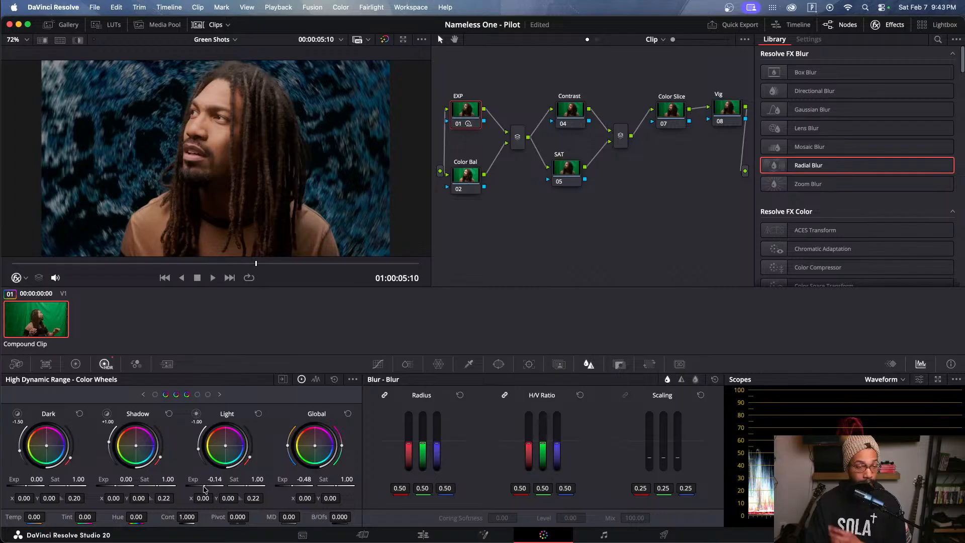
{"action": "left_click", "coordinate": [258, 414]}
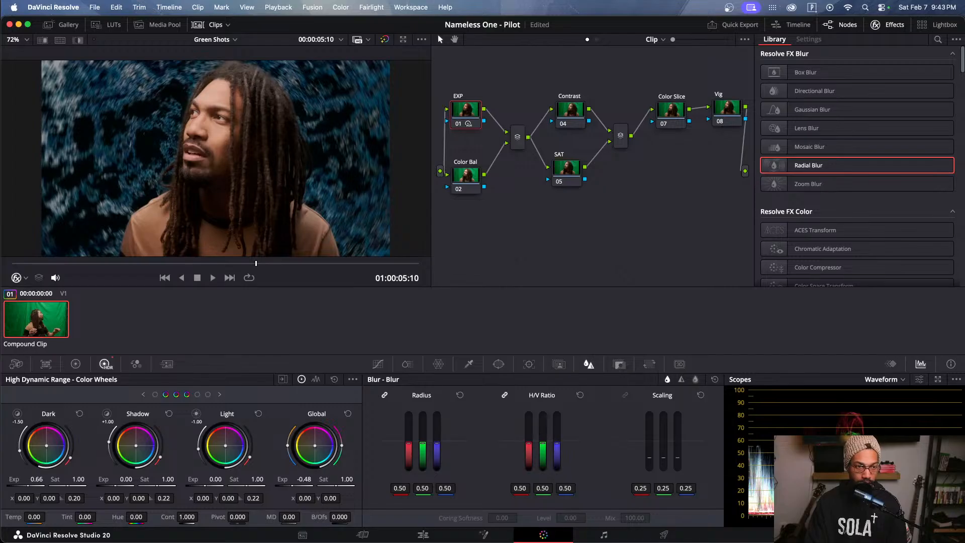
{"action": "mouse_move", "coordinate": [73, 430]}
{"action": "left_mouse_down"}
{"action": "mouse_move", "coordinate": [61, 430]}
{"action": "mouse_move", "coordinate": [73, 430]}
{"action": "left_mouse_up"}
{"action": "left_click", "coordinate": [79, 415]}
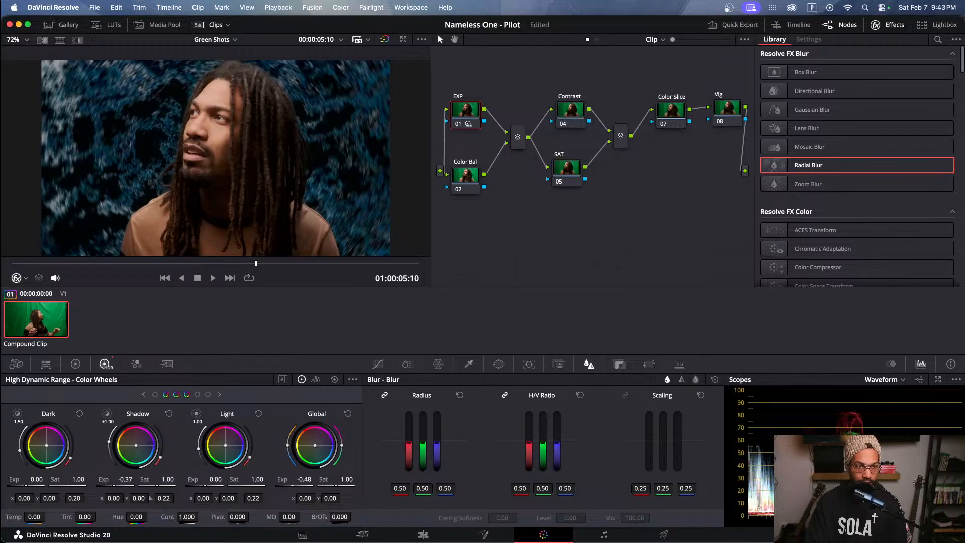
Step: Set the Shadow exposure on the EXP node to -0.51, and scrub through both shots to check it
{"action": "left_click_drag", "start_coordinate": [163, 429], "coordinate": [155, 430]}
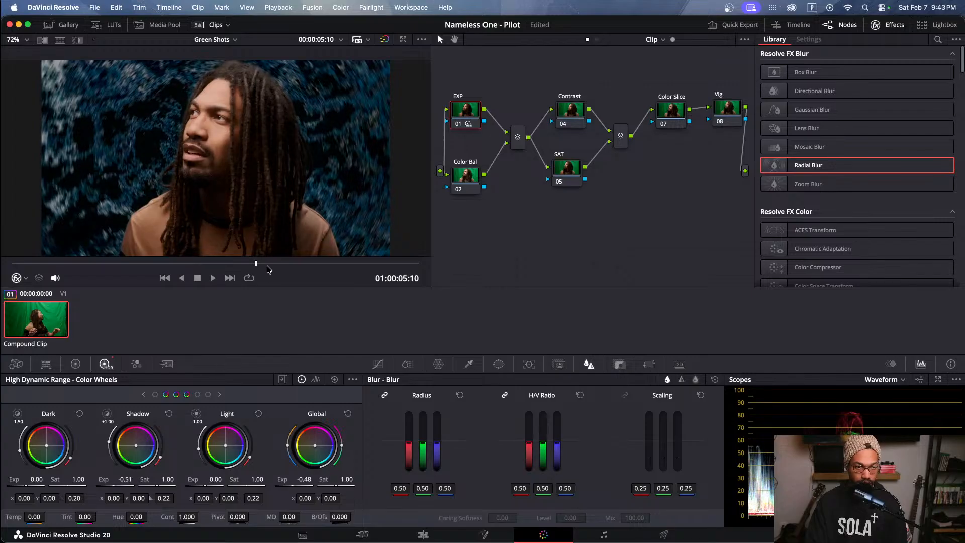
{"action": "left_click_drag", "start_coordinate": [139, 263], "coordinate": [294, 277]}
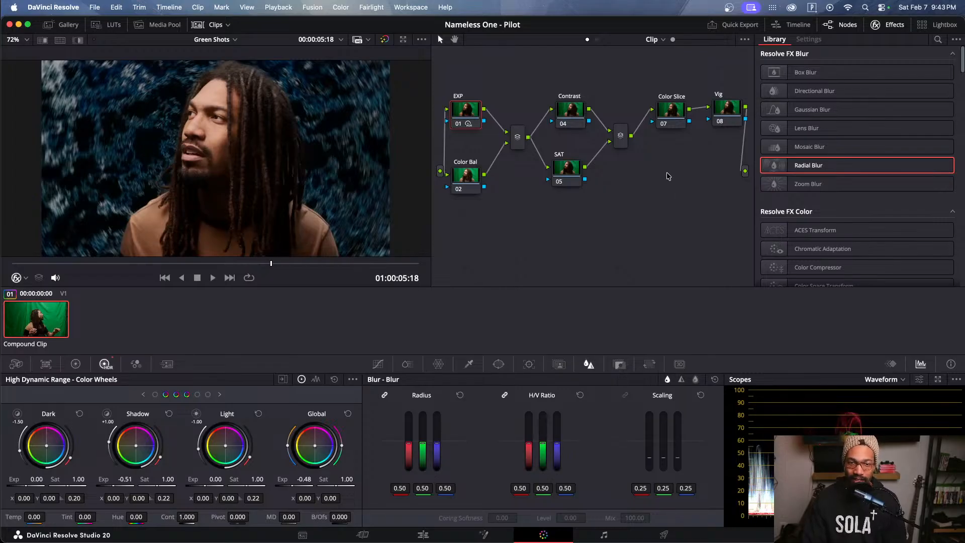
Step: Try lowering the saturation of the SAT node with the primary color wheels, and reset it
{"action": "left_click", "coordinate": [572, 177]}
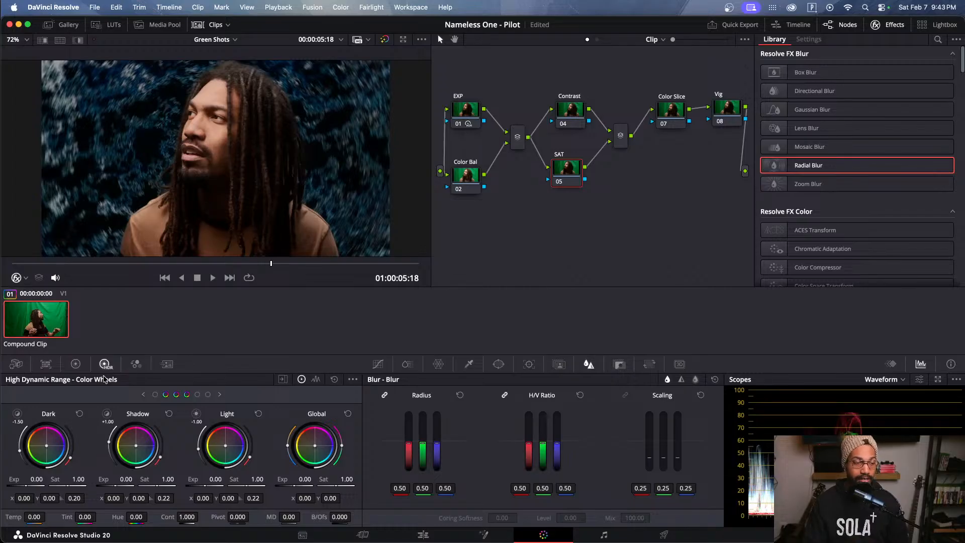
{"action": "left_click", "coordinate": [75, 364]}
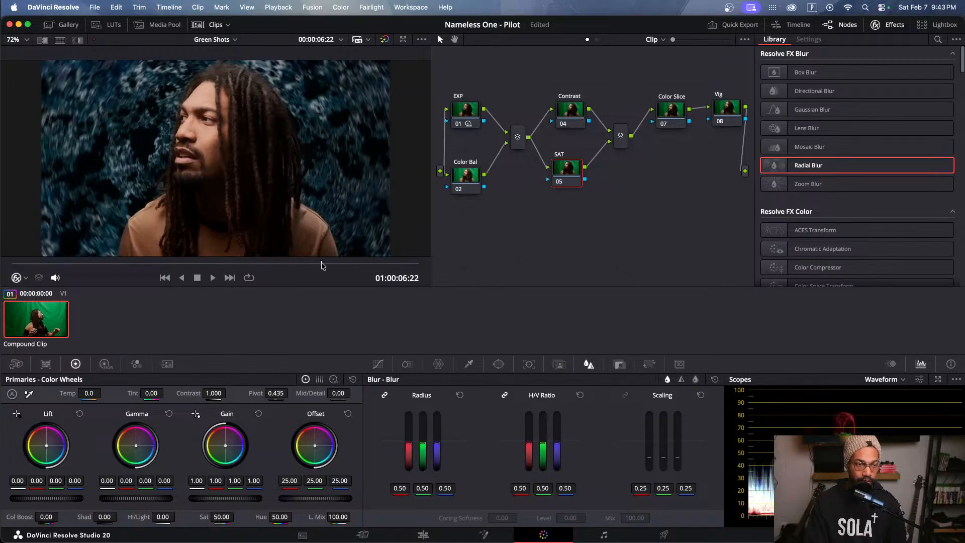
{"action": "left_click_drag", "start_coordinate": [323, 264], "coordinate": [256, 264]}
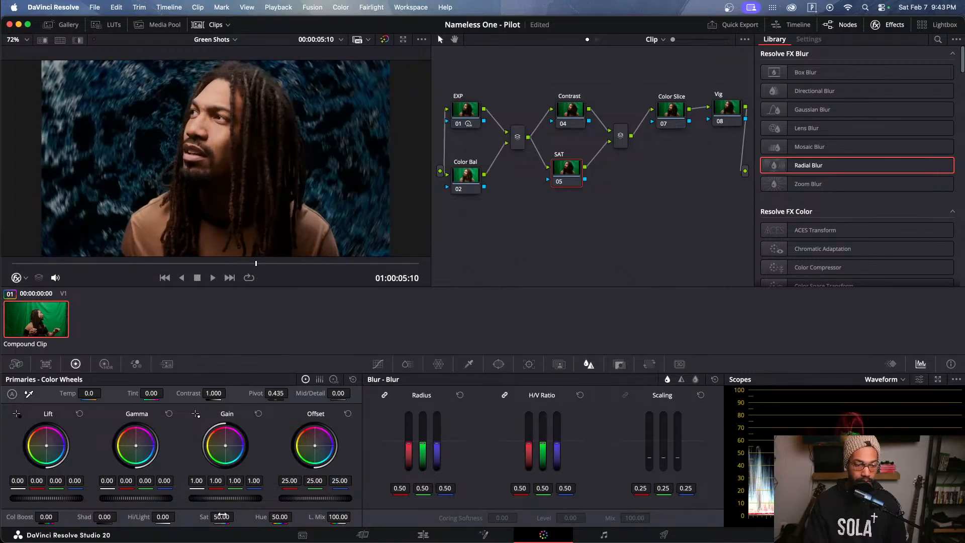
{"action": "left_click_drag", "start_coordinate": [222, 516], "coordinate": [208, 516]}
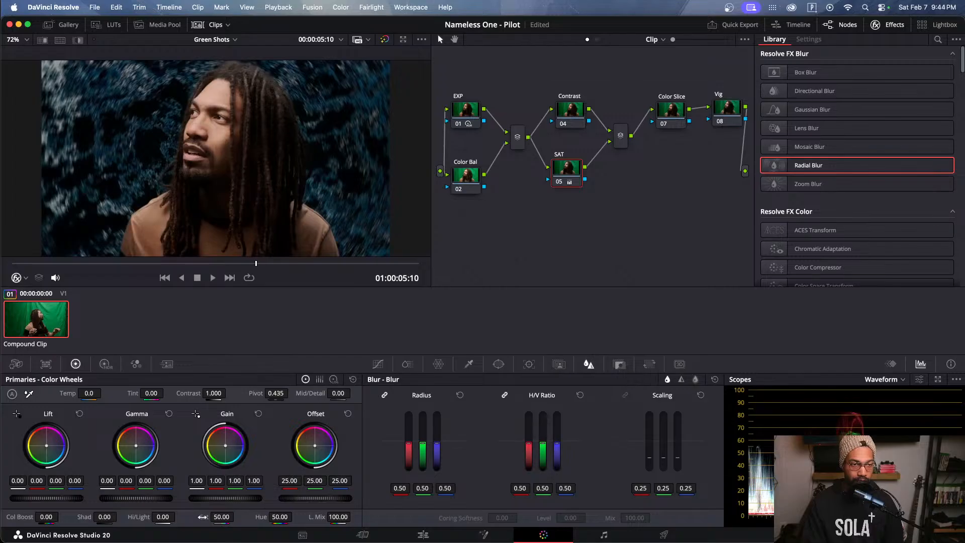
{"action": "double_click", "coordinate": [203, 517]}
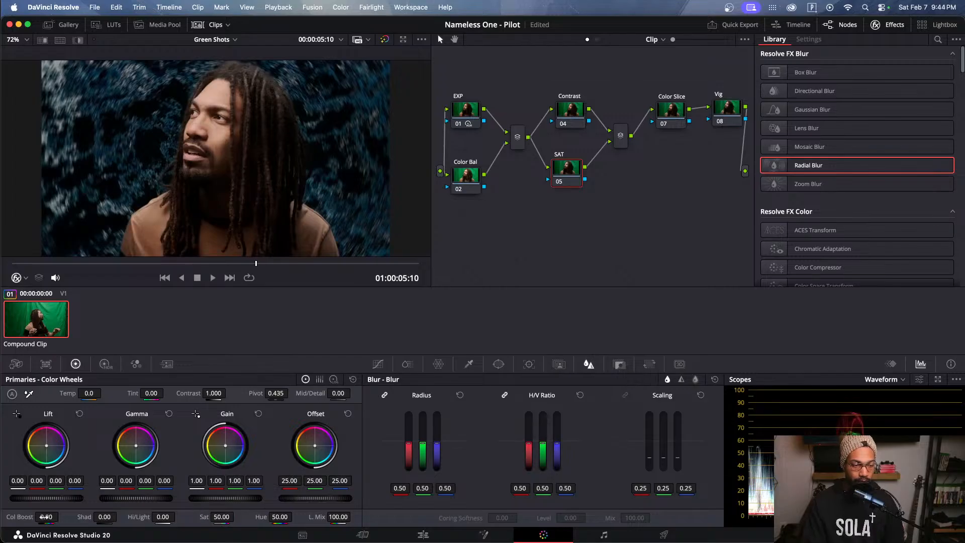
Step: Try a Color Boost of -35.00 and a Saturation of 24.80 on the SAT node, and reset each one
{"action": "left_click_drag", "start_coordinate": [46, 517], "coordinate": [28, 517]}
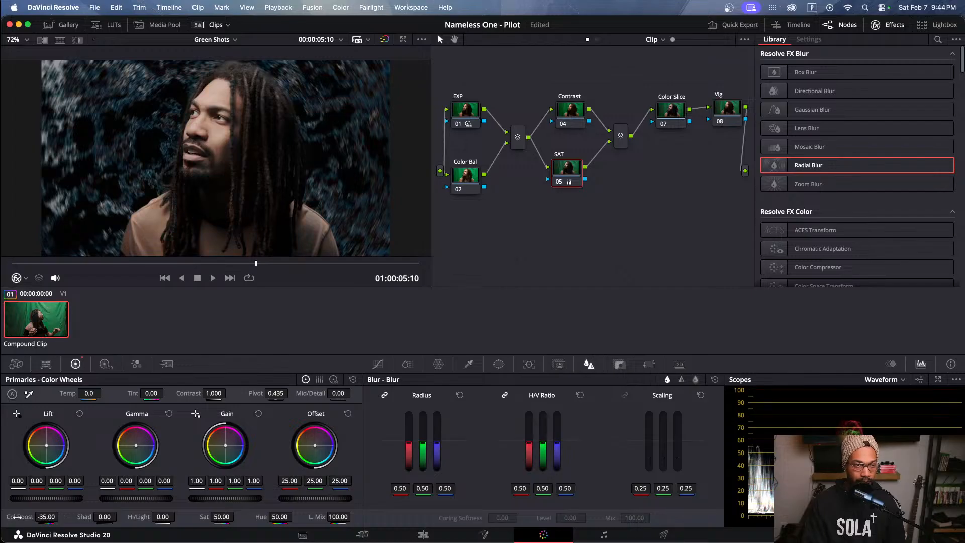
{"action": "double_click", "coordinate": [16, 517]}
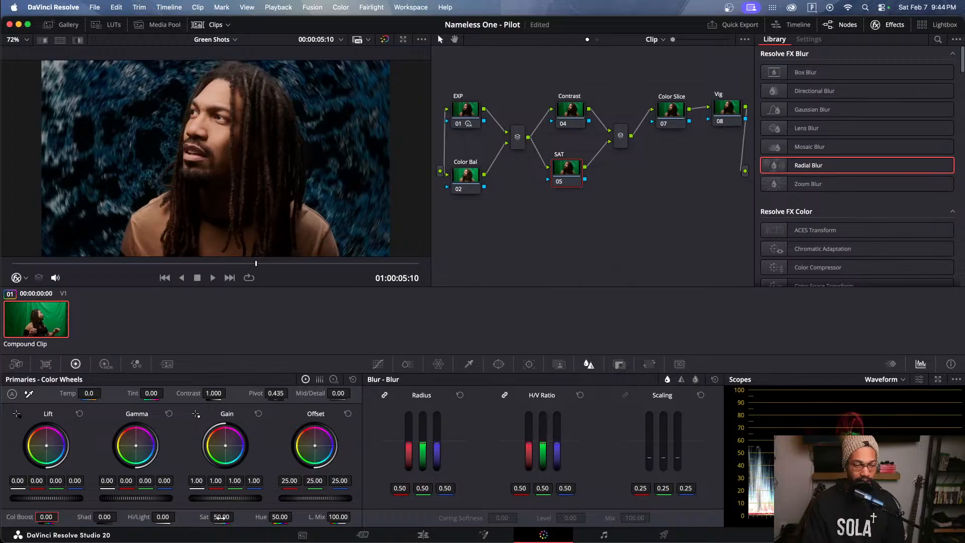
{"action": "left_click_drag", "start_coordinate": [221, 518], "coordinate": [236, 516]}
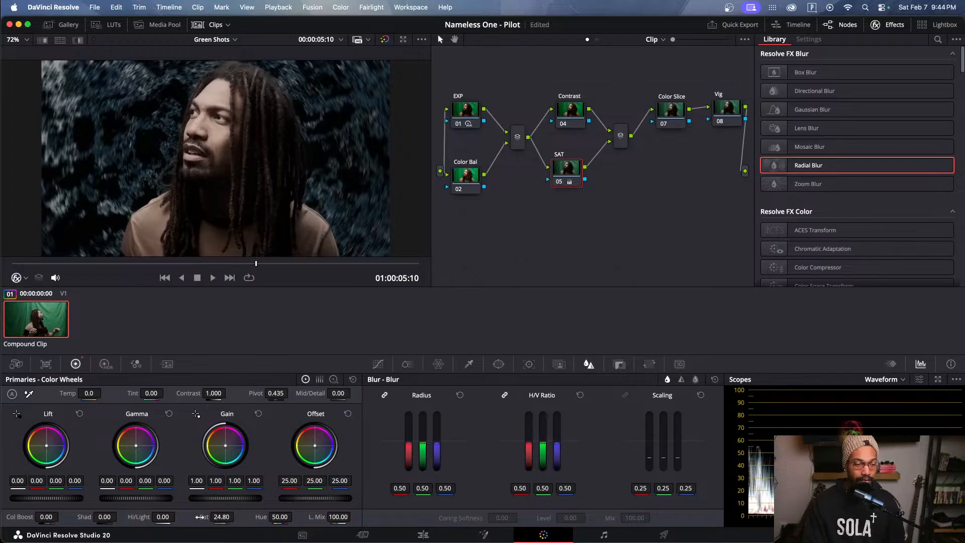
{"action": "double_click", "coordinate": [200, 517]}
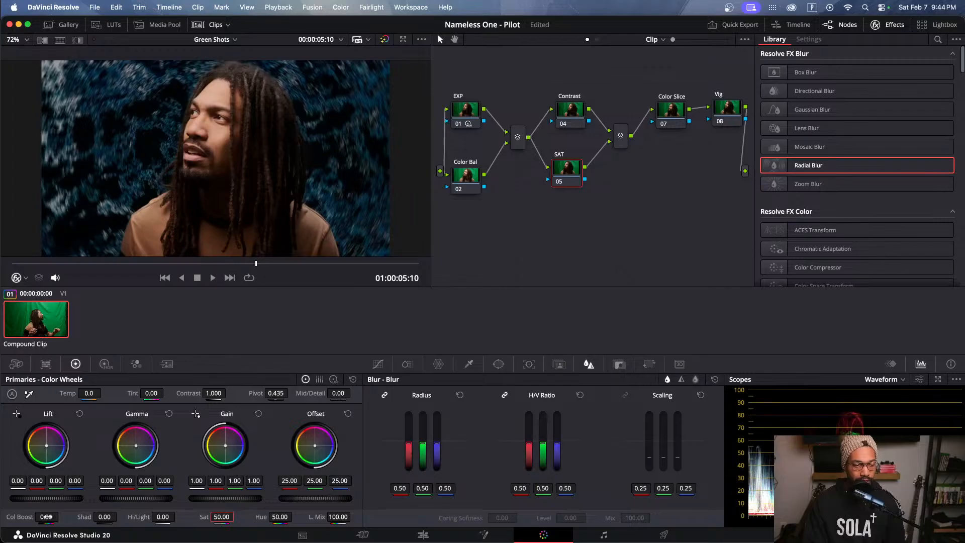
Step: Try Color Boost values of -9.50, -5.50 and -3.50 on the SAT node, save the project, and check both shots
{"action": "mouse_move", "coordinate": [46, 517]}
{"action": "left_mouse_down"}
{"action": "mouse_move", "coordinate": [62, 517]}
{"action": "mouse_move", "coordinate": [39, 516]}
{"action": "mouse_move", "coordinate": [48, 517]}
{"action": "left_mouse_up"}
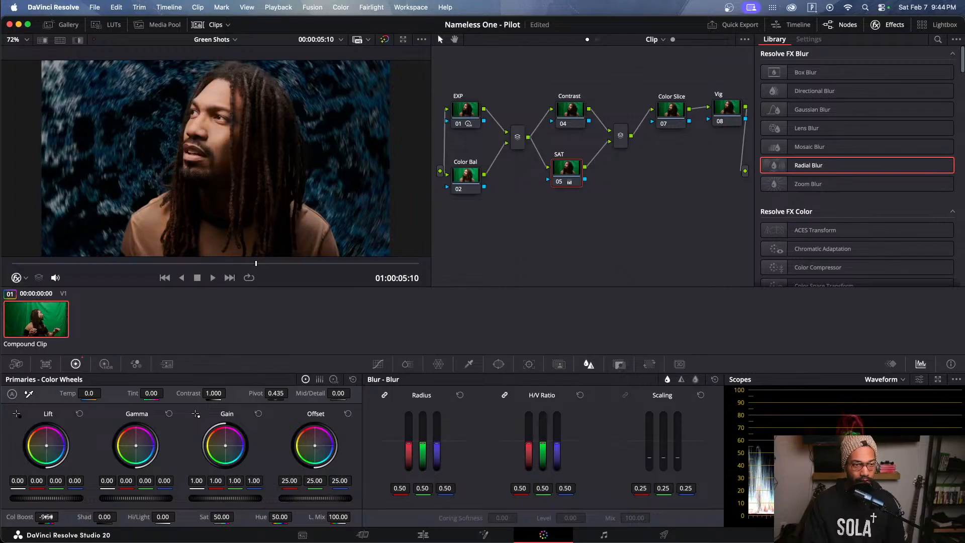
{"action": "left_click", "coordinate": [60, 274]}
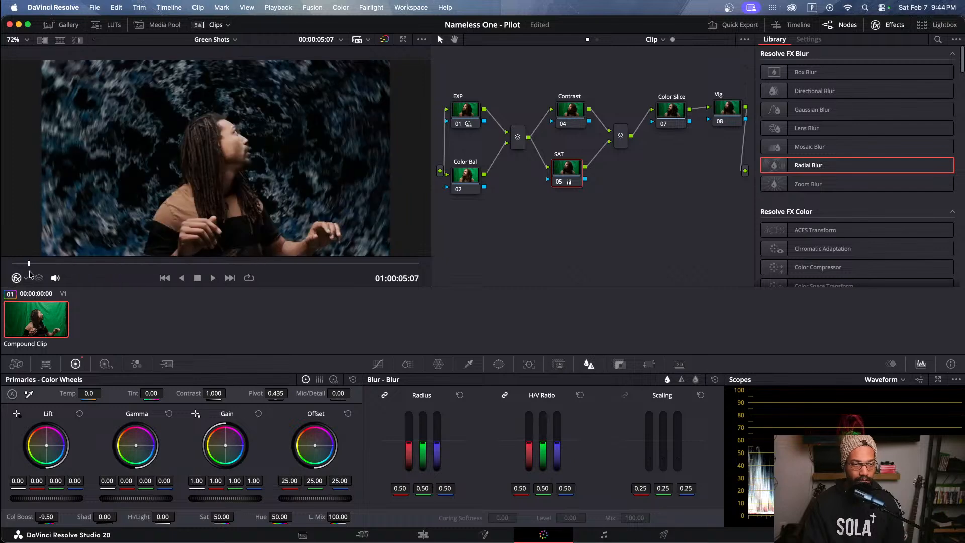
{"action": "key", "text": "space"}
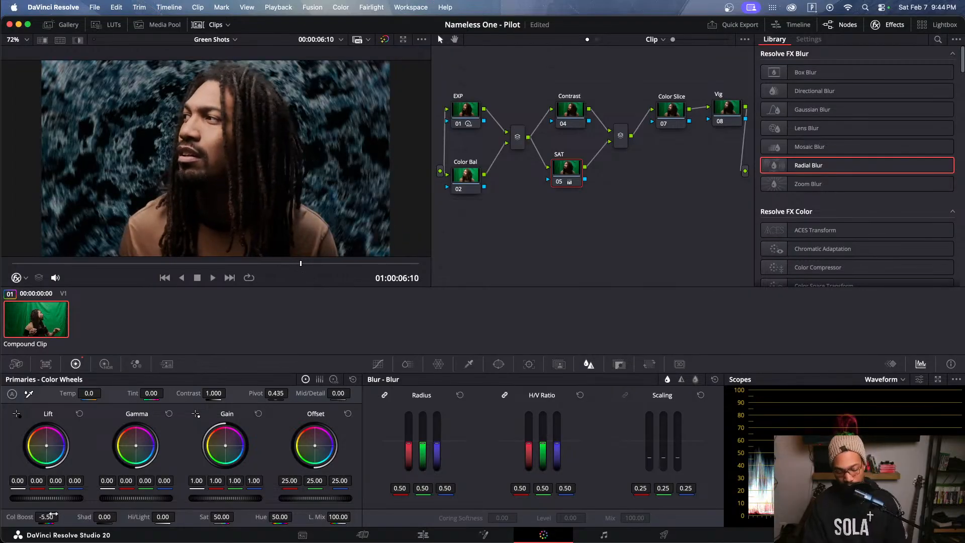
{"action": "key", "text": "super+s"}
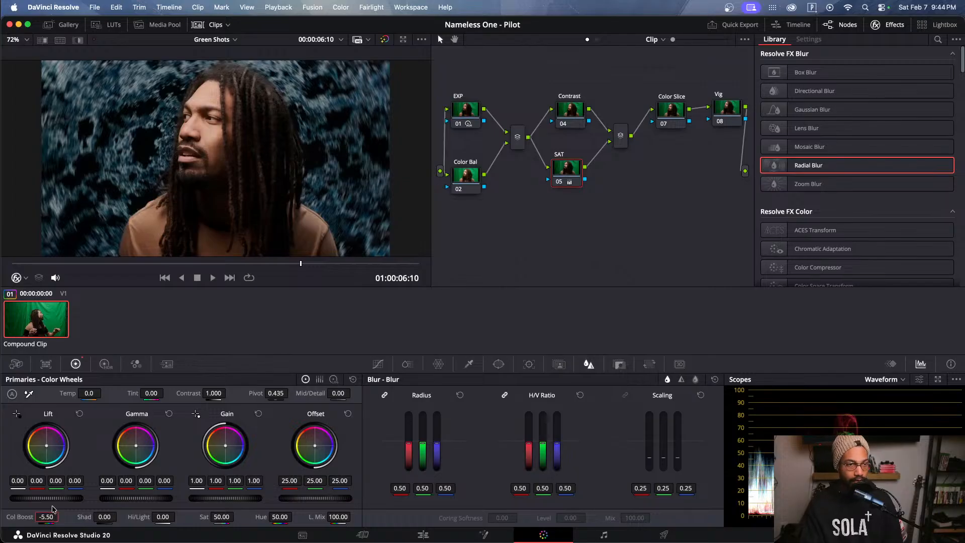
{"action": "double_click", "coordinate": [22, 516]}
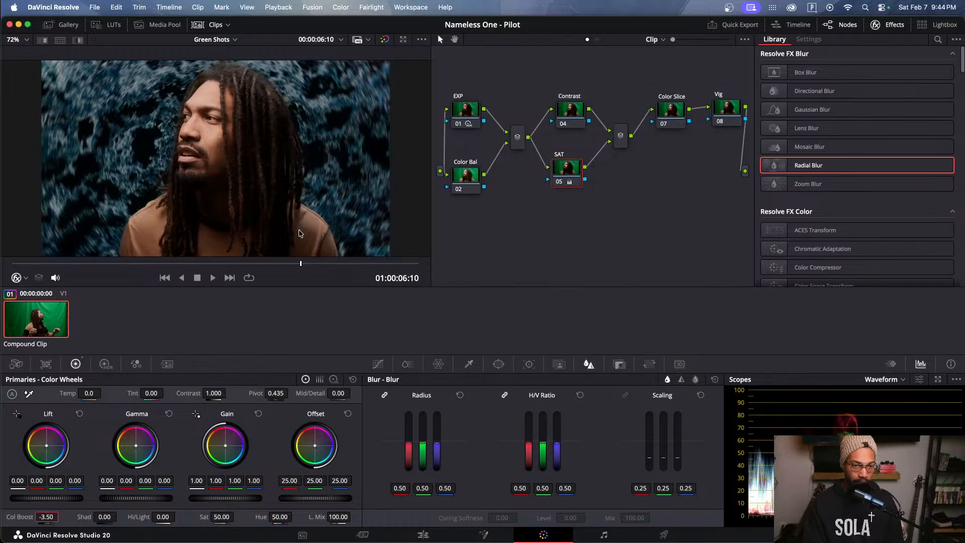
{"action": "left_click", "coordinate": [125, 264]}
{"action": "left_click_drag", "start_coordinate": [125, 263], "coordinate": [111, 265]}
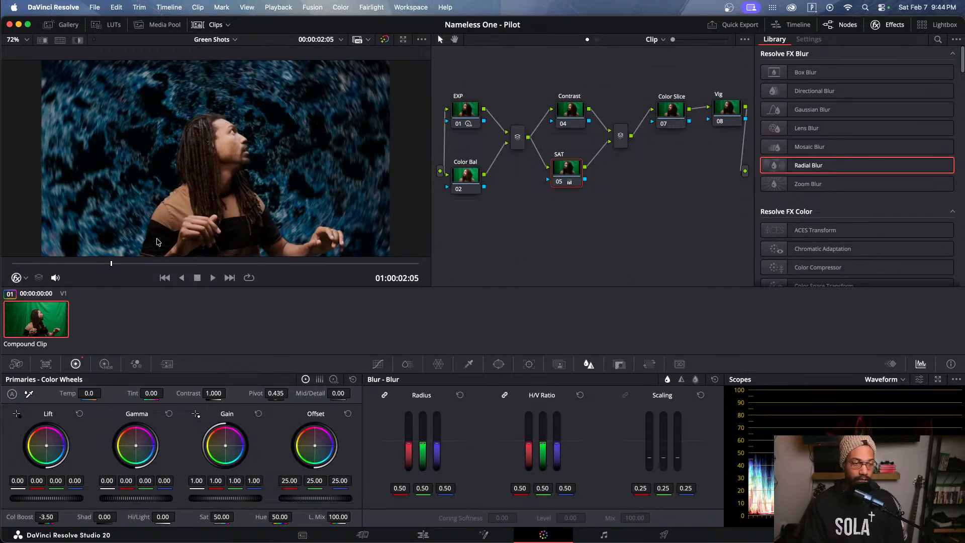
{"action": "mouse_move", "coordinate": [112, 265]}
{"action": "left_mouse_down"}
{"action": "mouse_move", "coordinate": [11, 266]}
{"action": "mouse_move", "coordinate": [128, 274]}
{"action": "left_mouse_up"}
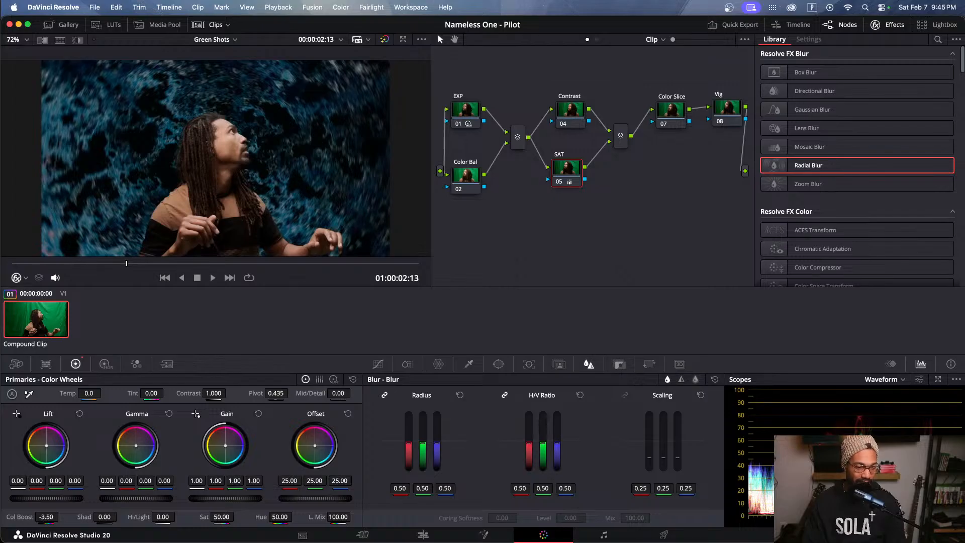
Step: Try a Color Boost of -4.50 on the SAT node, save the project, and scrub through the close-up shot
{"action": "left_click_drag", "start_coordinate": [50, 517], "coordinate": [46, 517]}
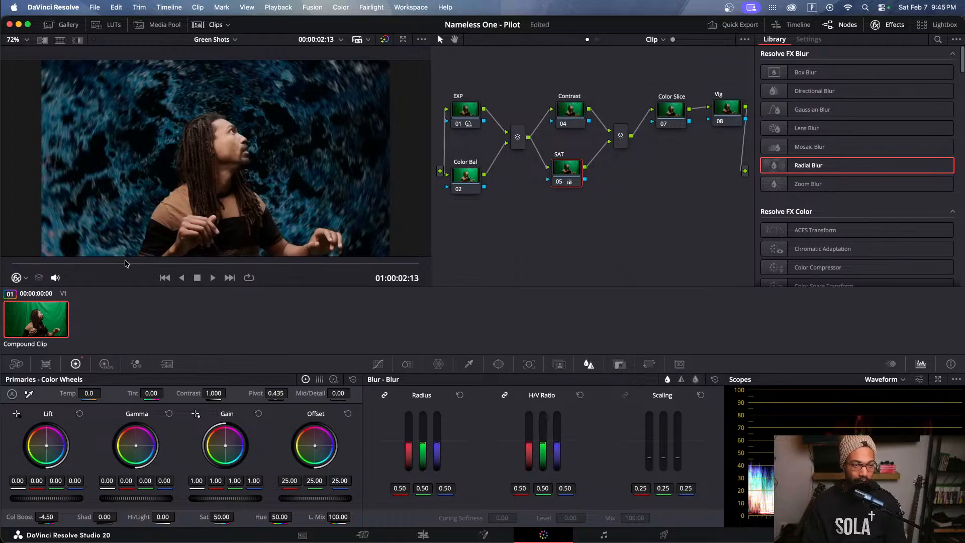
{"action": "left_click_drag", "start_coordinate": [125, 264], "coordinate": [270, 263]}
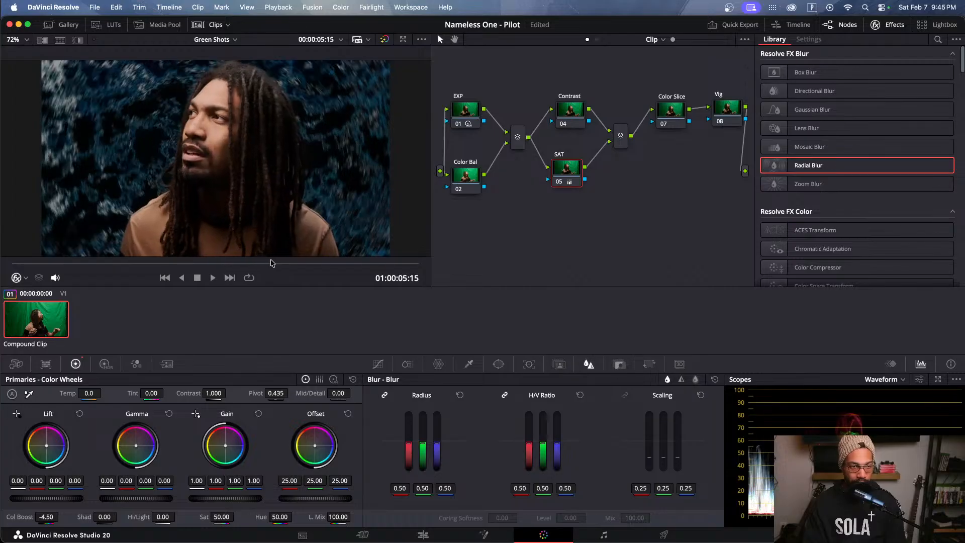
{"action": "key", "text": "super+s"}
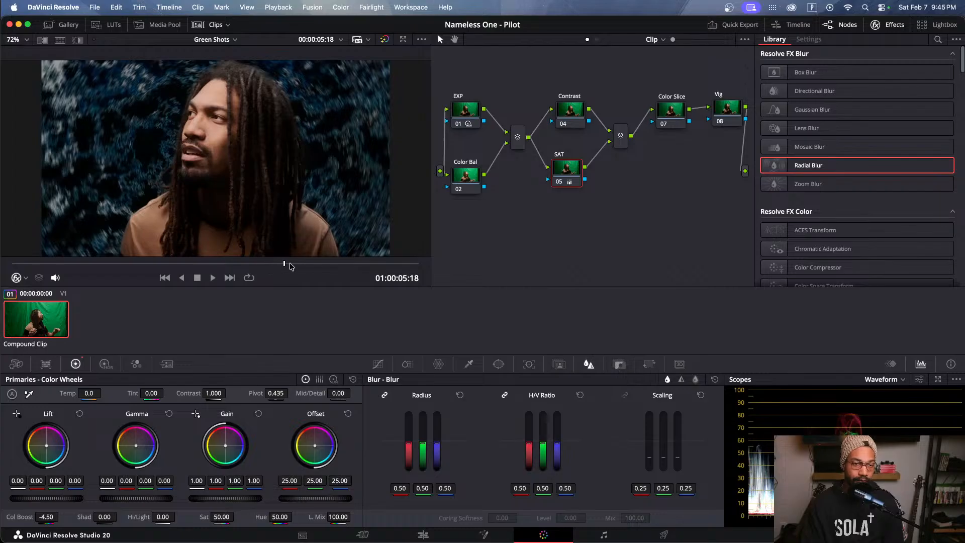
{"action": "left_click_drag", "start_coordinate": [271, 264], "coordinate": [340, 266]}
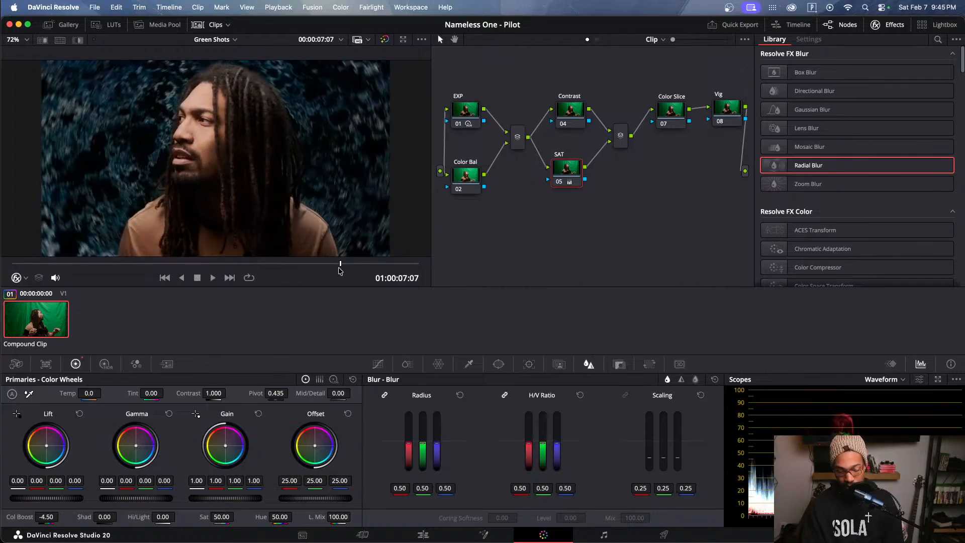
Step: Play the compound clip from the start, set the SAT node's Color Boost to -2.00, and scrub to the close-up
{"action": "left_click", "coordinate": [5, 263]}
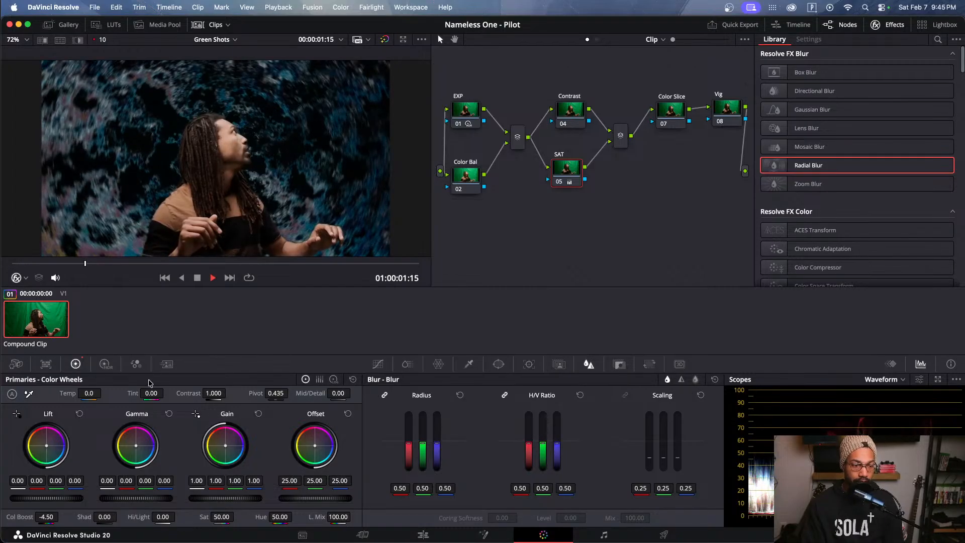
{"action": "double_click", "coordinate": [21, 519]}
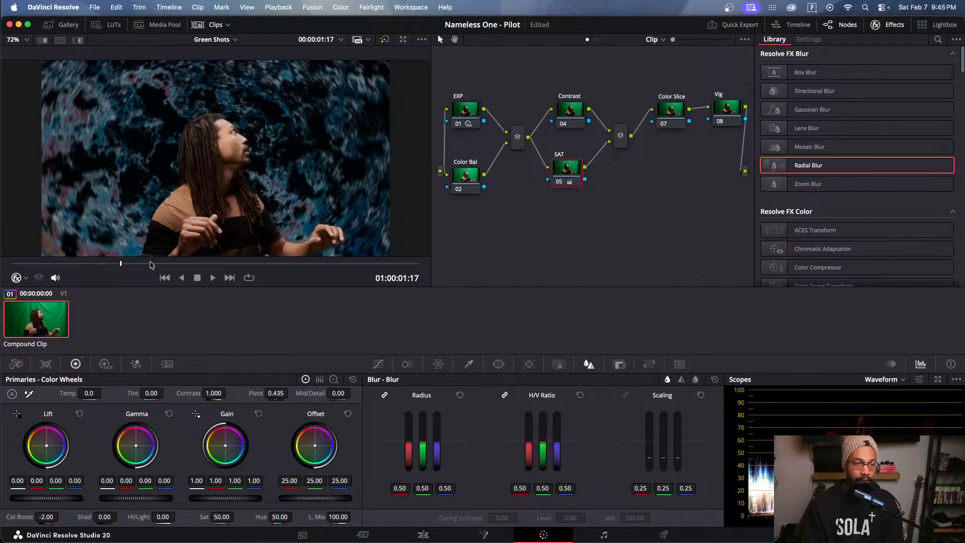
{"action": "left_click_drag", "start_coordinate": [152, 264], "coordinate": [314, 261]}
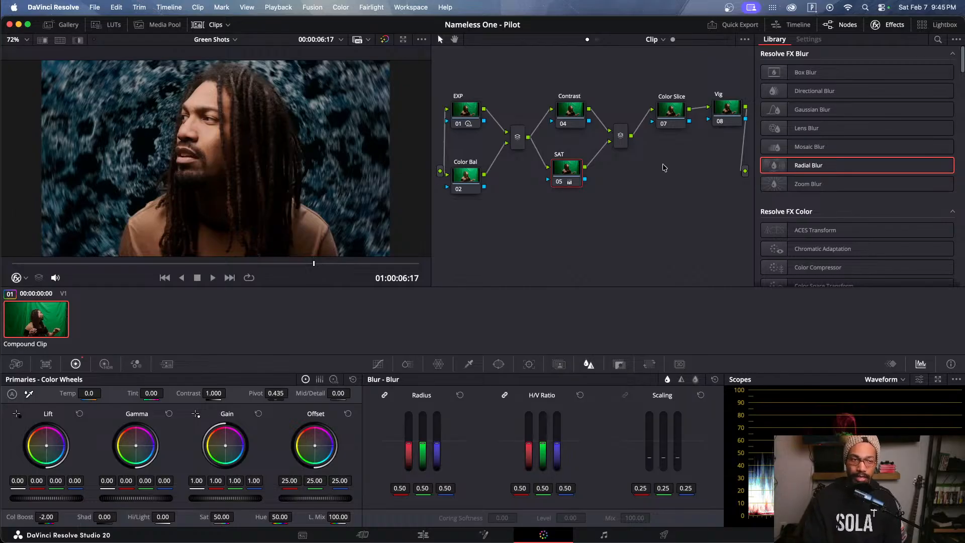
Step: Add a circular window to the Vig node, stretch it around the actor to an aspect of 57.72, and invert it
{"action": "scroll", "coordinate": [664, 168], "scroll_direction": "right", "scroll_amount": 2}
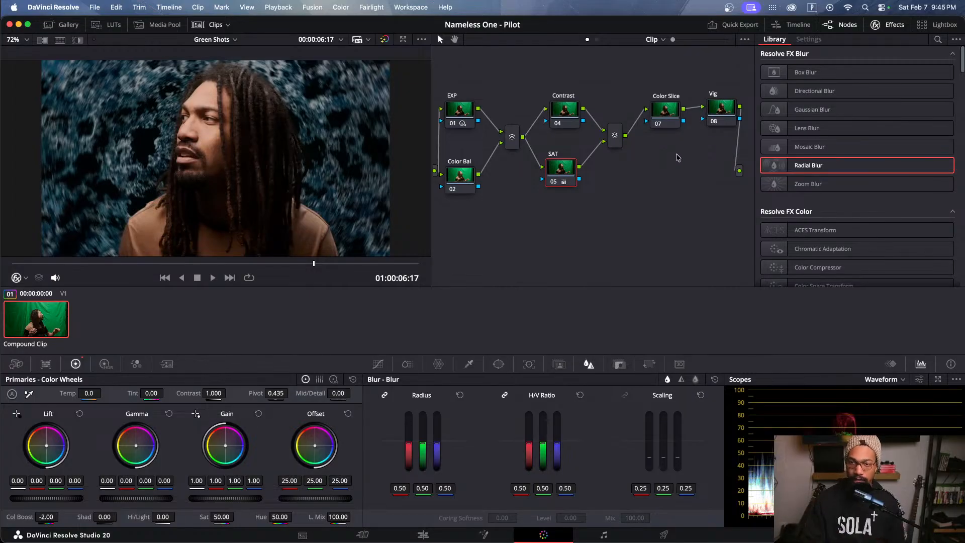
{"action": "left_click", "coordinate": [725, 114]}
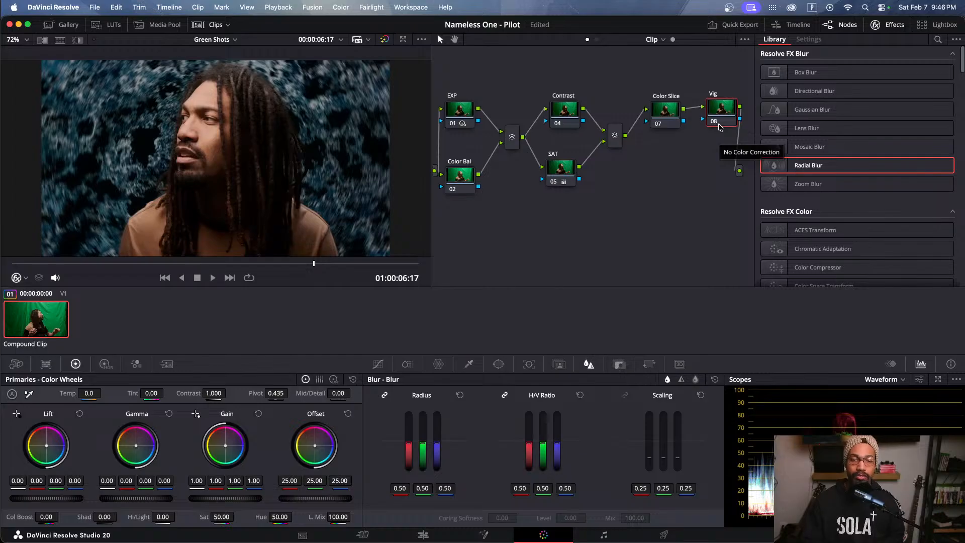
{"action": "left_click", "coordinate": [499, 364]}
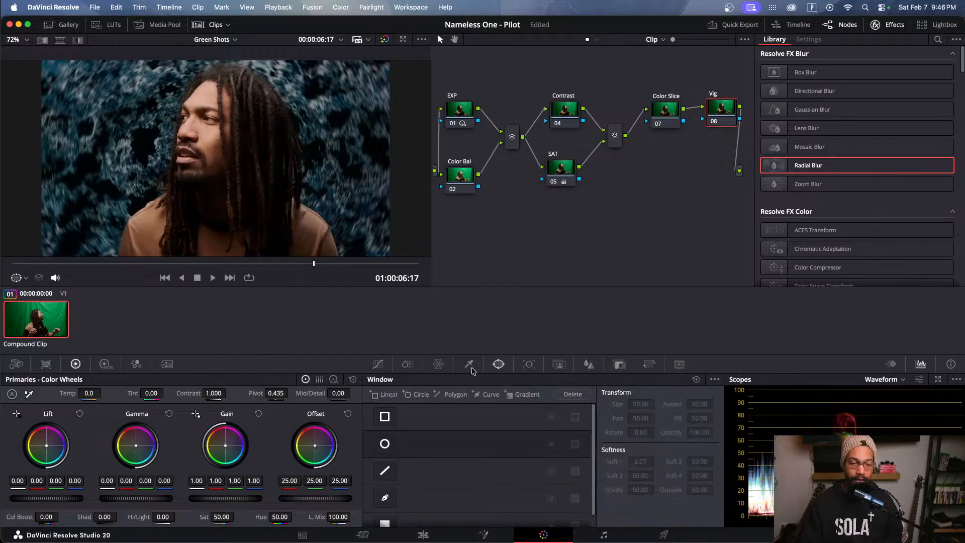
{"action": "left_click", "coordinate": [392, 444]}
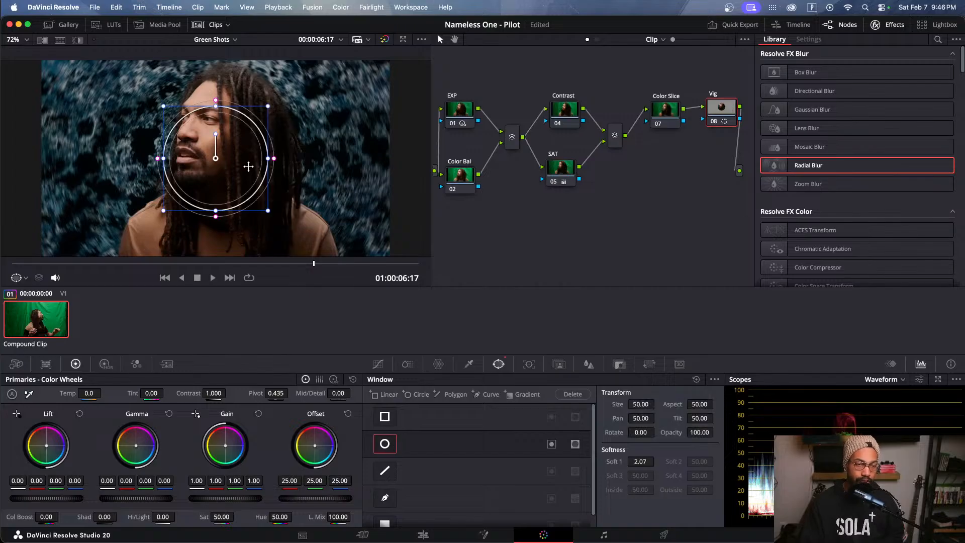
{"action": "left_click_drag", "start_coordinate": [267, 206], "coordinate": [309, 258]}
{"action": "left_click_drag", "start_coordinate": [308, 158], "coordinate": [330, 159]}
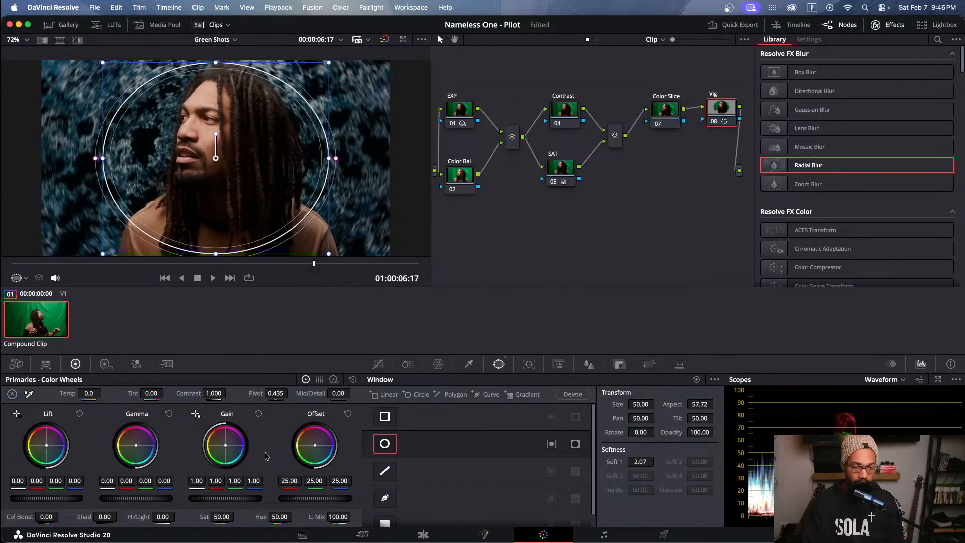
{"action": "left_click", "coordinate": [551, 443]}
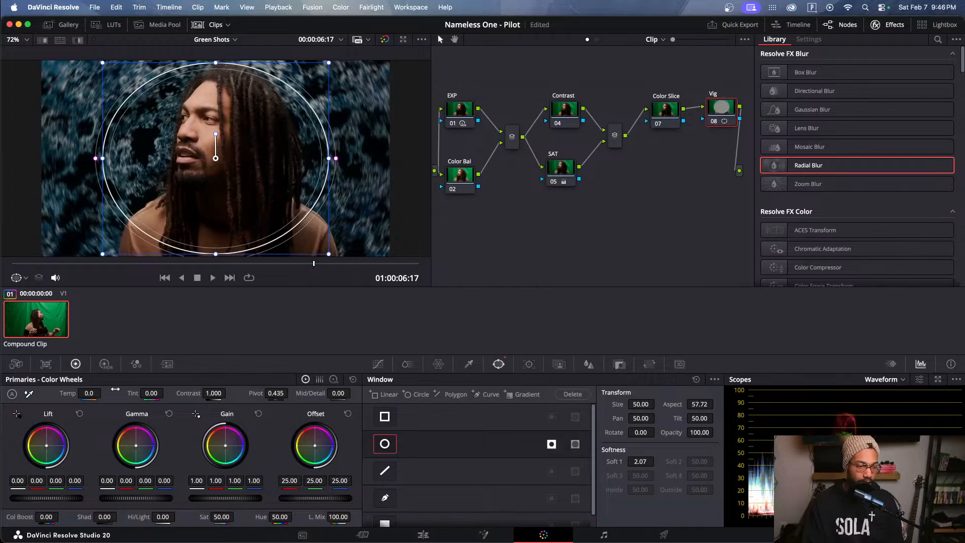
Step: Lower the Vig node's Lift to -0.04 and Gamma to -0.01, and widen the window's softness to 5.56
{"action": "left_click", "coordinate": [105, 364]}
{"action": "left_click", "coordinate": [76, 364]}
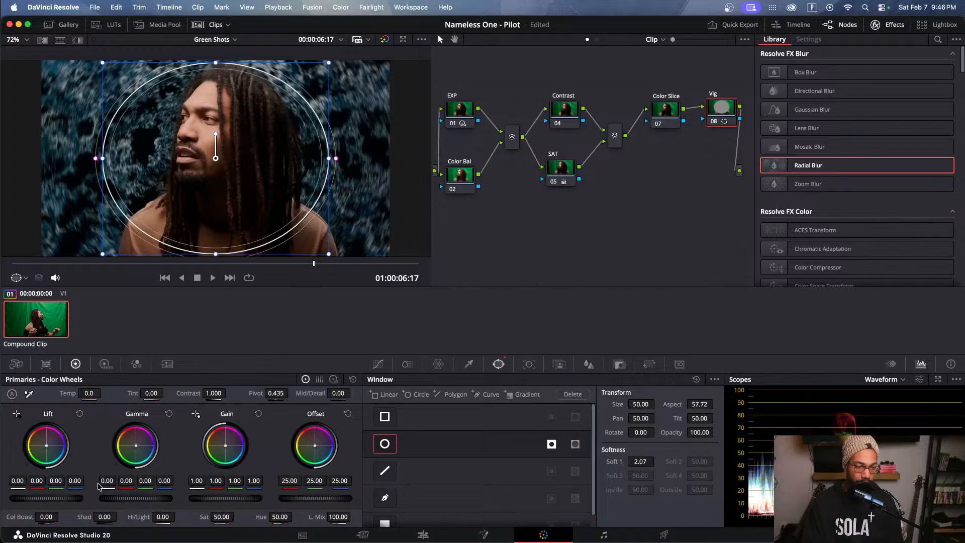
{"action": "left_click_drag", "start_coordinate": [46, 498], "coordinate": [40, 498]}
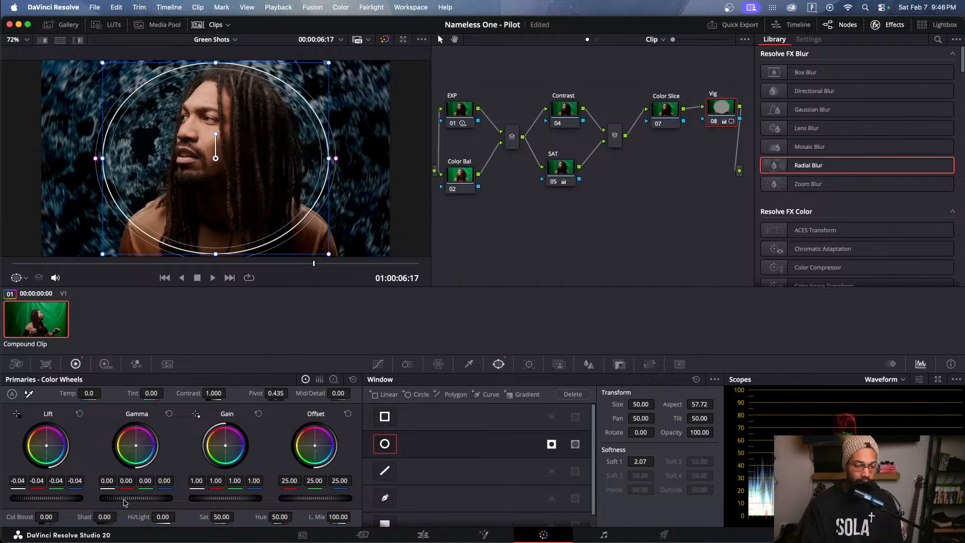
{"action": "left_click_drag", "start_coordinate": [124, 500], "coordinate": [122, 499]}
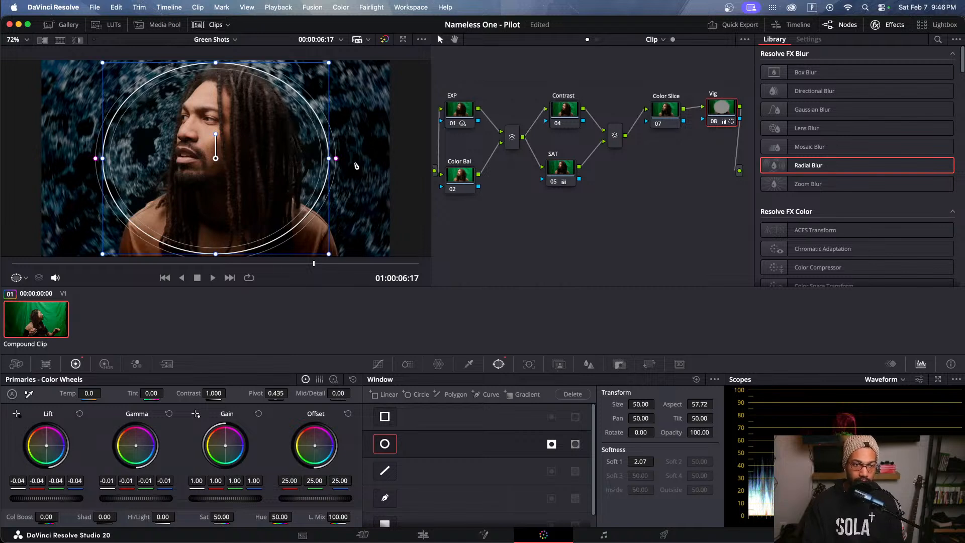
{"action": "left_click_drag", "start_coordinate": [336, 158], "coordinate": [348, 161]}
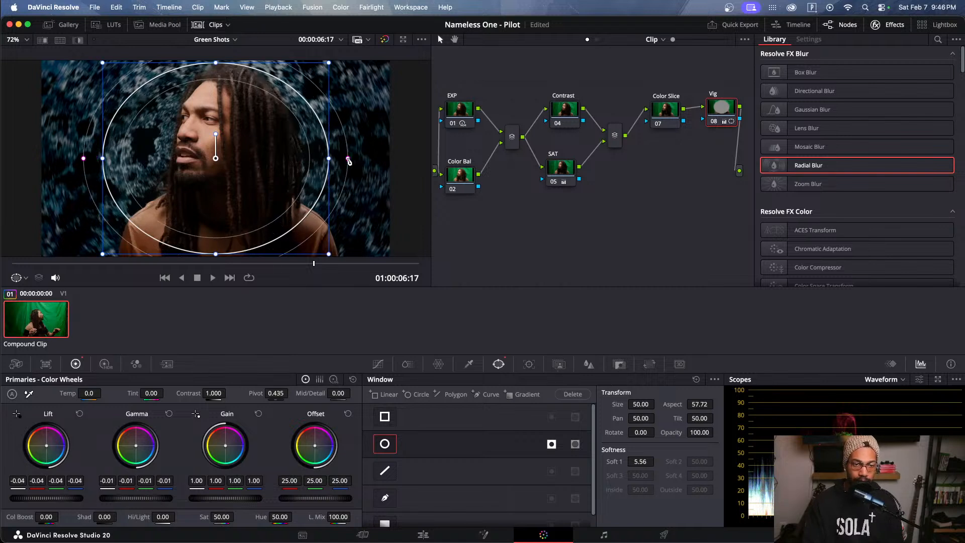
Step: Compare the shot with the Vig node off and on, and reset the node's grade
{"action": "left_click", "coordinate": [653, 111]}
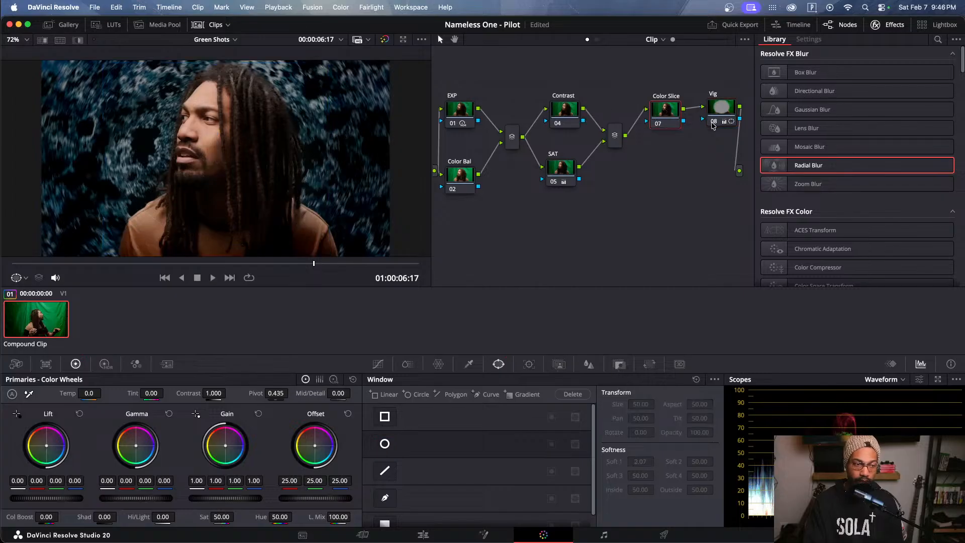
{"action": "left_click", "coordinate": [720, 121]}
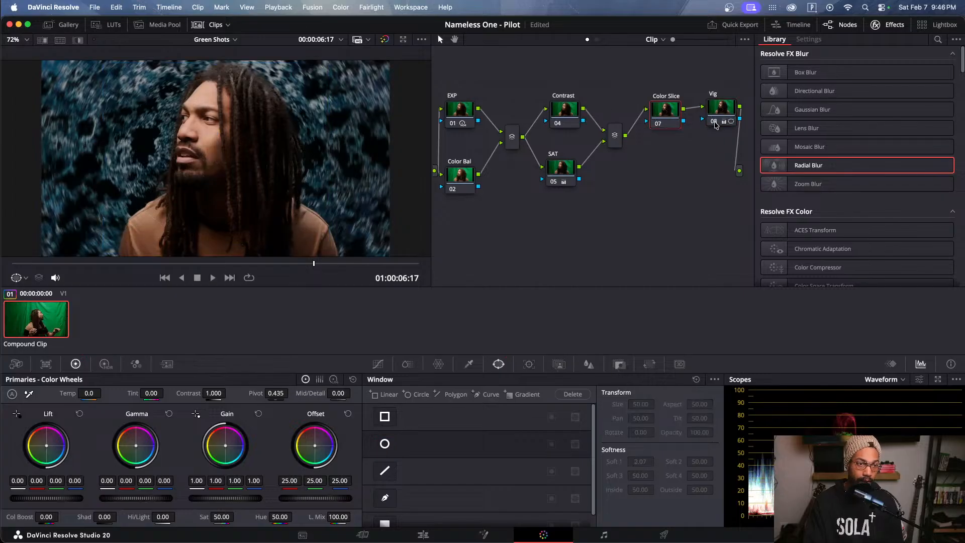
{"action": "left_click", "coordinate": [720, 120]}
{"action": "left_click", "coordinate": [721, 120]}
{"action": "right_click", "coordinate": [729, 117]}
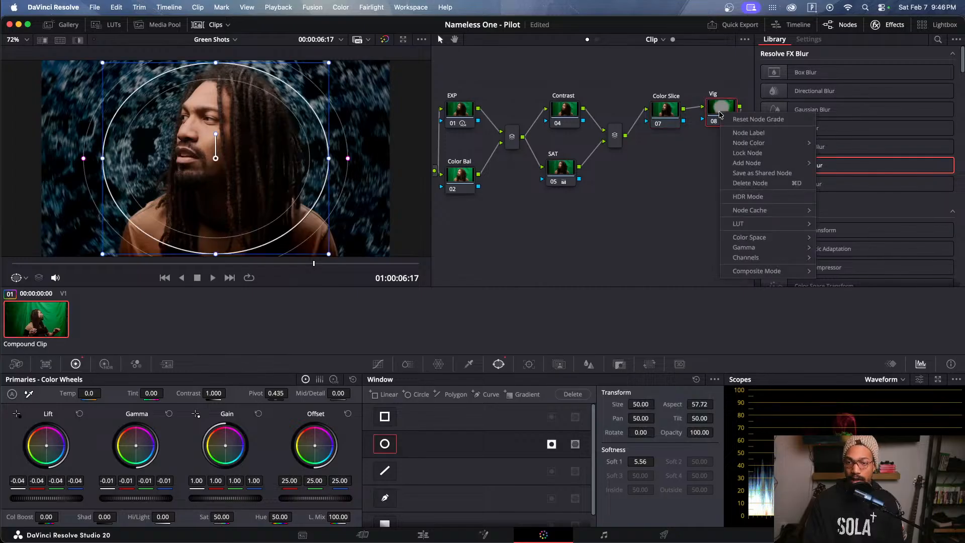
{"action": "left_click", "coordinate": [756, 119]}
Step: Find the Vignette effect, apply it to the Vig node, and set its Global Blend to 0.589
{"action": "scroll", "coordinate": [812, 217], "scroll_direction": "down", "scroll_amount": 8}
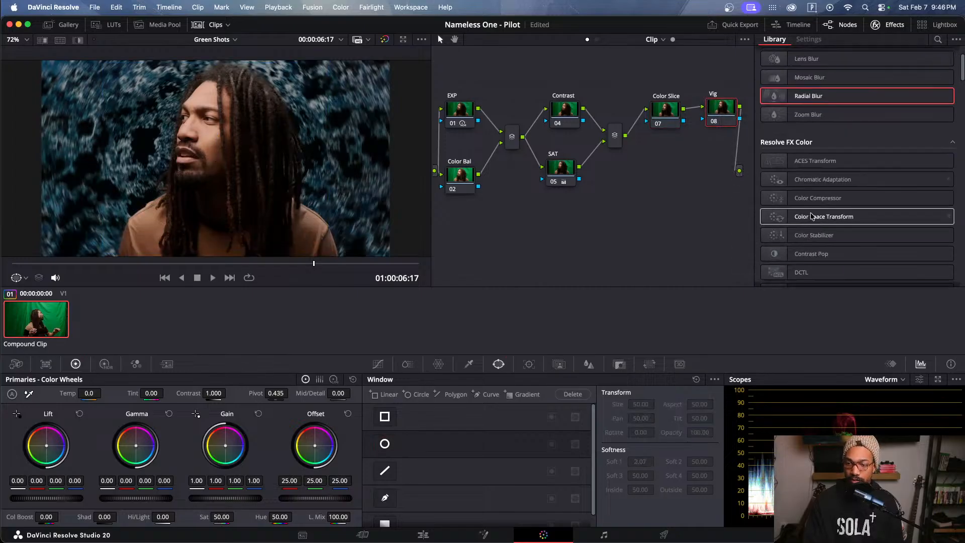
{"action": "scroll", "coordinate": [811, 216], "scroll_direction": "down", "scroll_amount": 5}
{"action": "scroll", "coordinate": [811, 208], "scroll_direction": "up", "scroll_amount": 2}
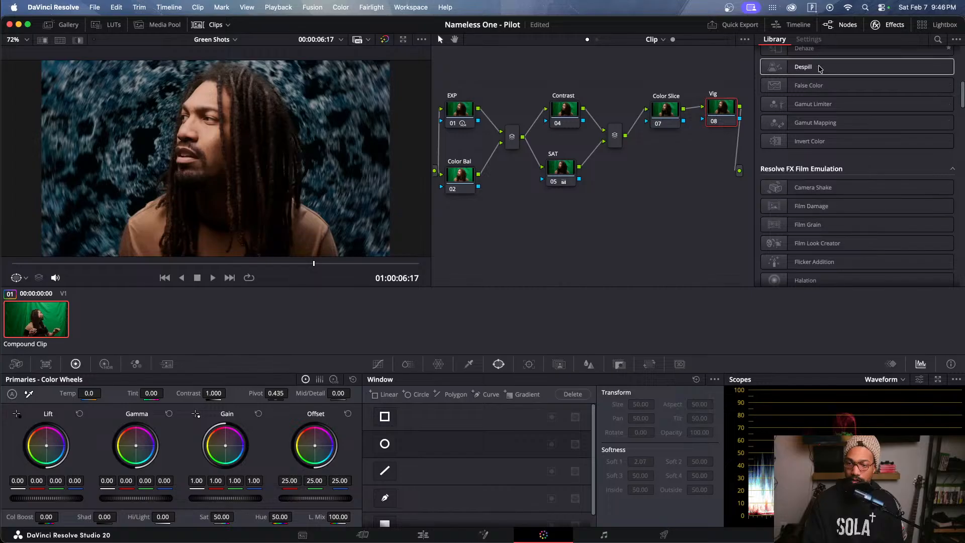
{"action": "scroll", "coordinate": [819, 76], "scroll_direction": "up", "scroll_amount": 10}
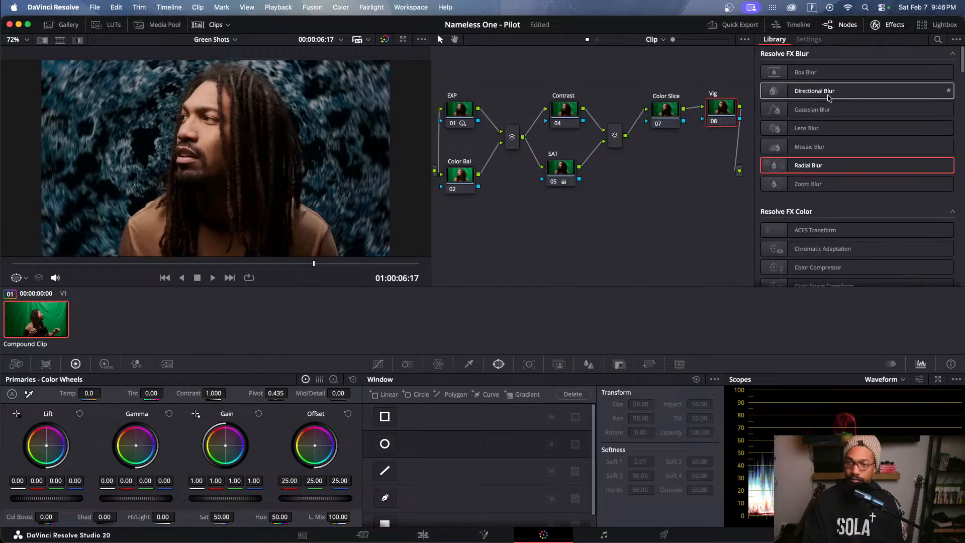
{"action": "left_click", "coordinate": [937, 40]}
{"action": "type", "text": "vig"}
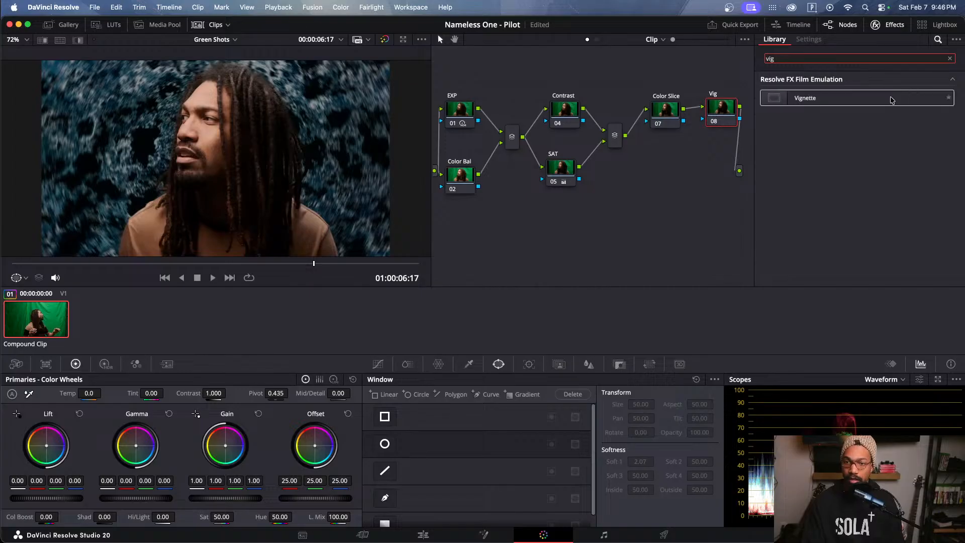
{"action": "left_click_drag", "start_coordinate": [805, 98], "coordinate": [728, 116]}
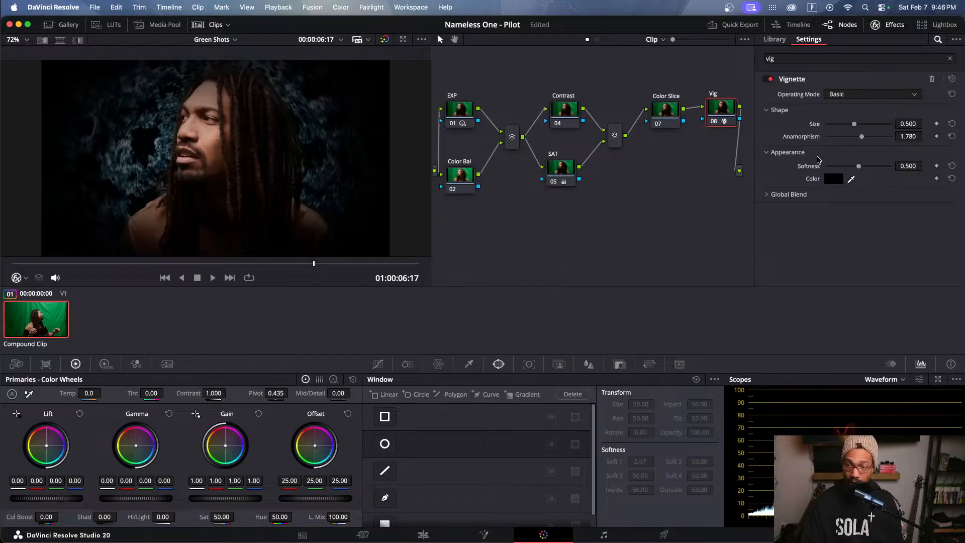
{"action": "left_click", "coordinate": [767, 195]}
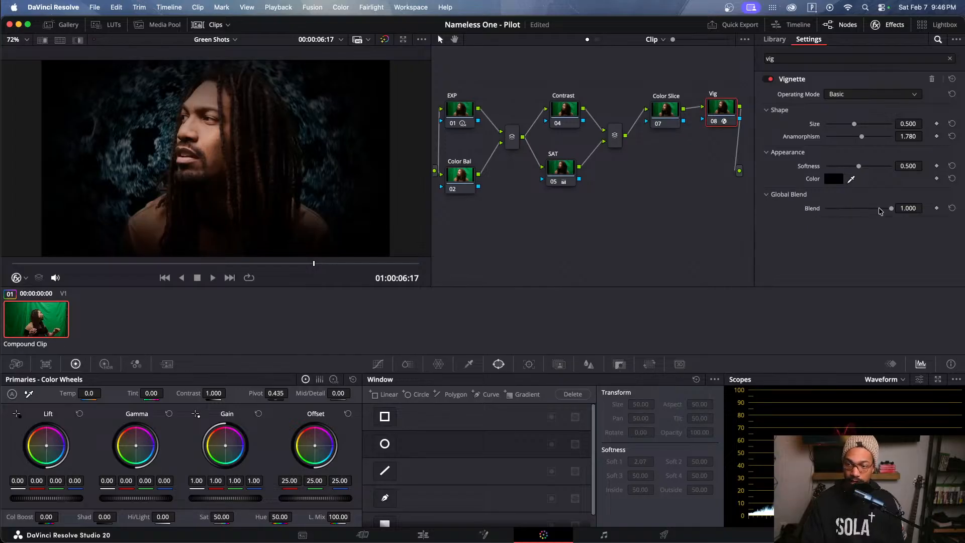
{"action": "left_click_drag", "start_coordinate": [881, 211], "coordinate": [865, 210]}
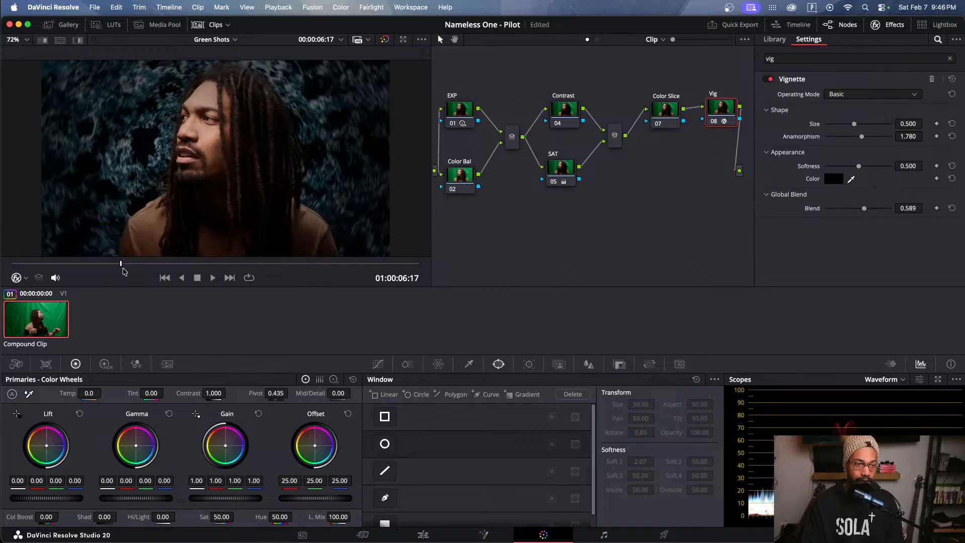
Step: Go to the Edit page, play the compound clip from its start, and scrub back to the close-up at 01:00:05:21
{"action": "left_click_drag", "start_coordinate": [123, 272], "coordinate": [55, 266]}
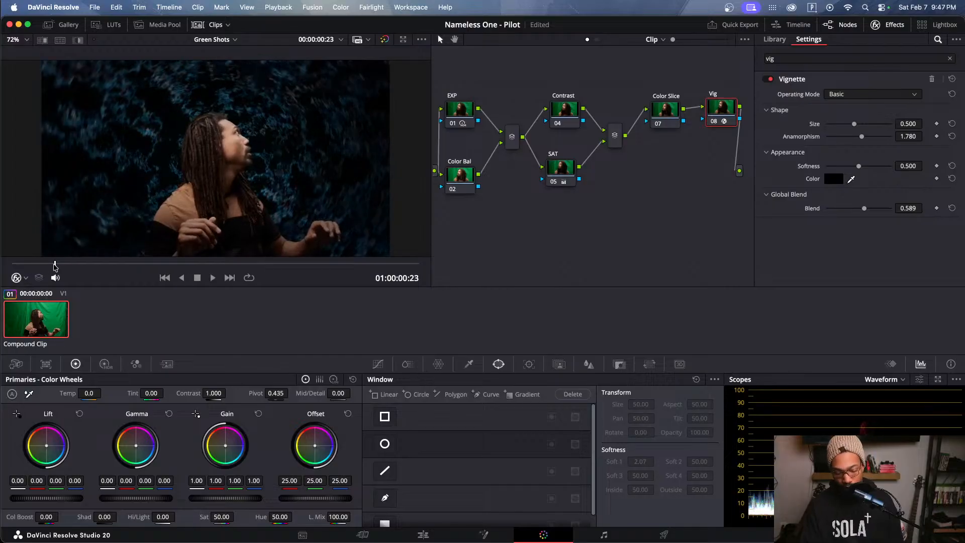
{"action": "left_click", "coordinate": [423, 534]}
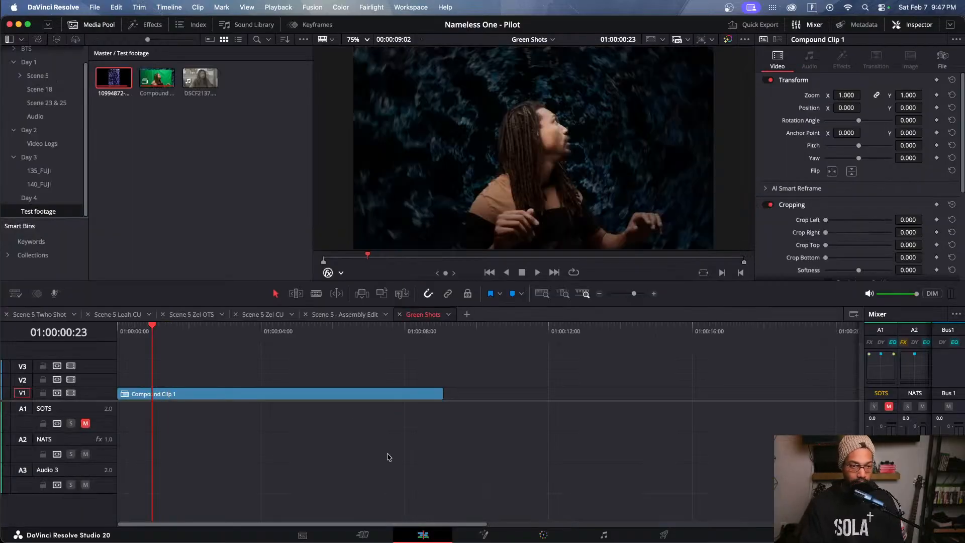
{"action": "left_click_drag", "start_coordinate": [141, 336], "coordinate": [84, 335]}
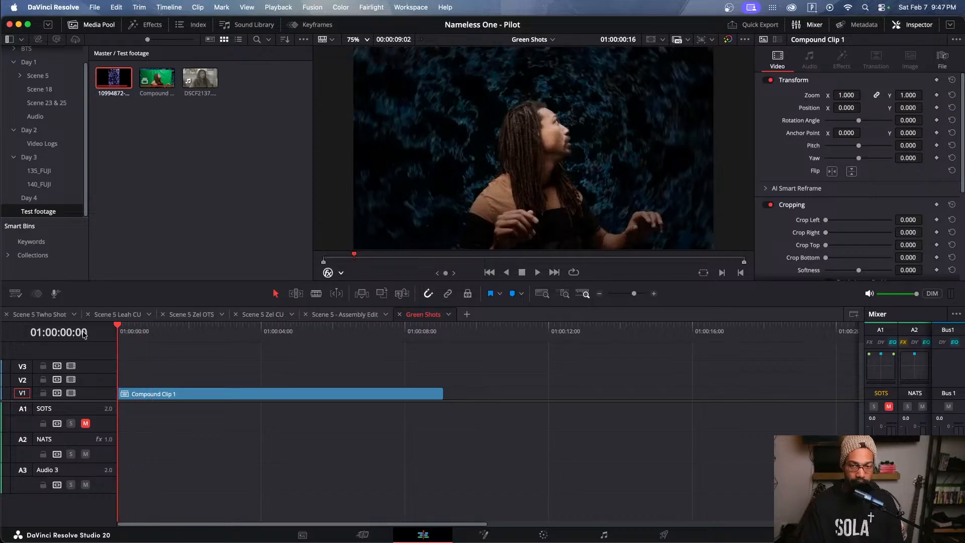
{"action": "key", "text": "space"}
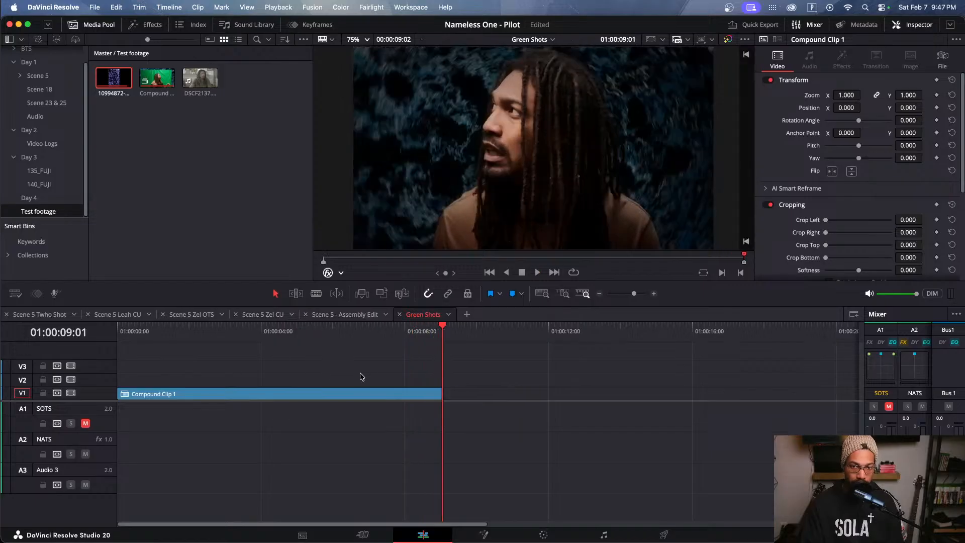
{"action": "left_click_drag", "start_coordinate": [442, 346], "coordinate": [328, 380]}
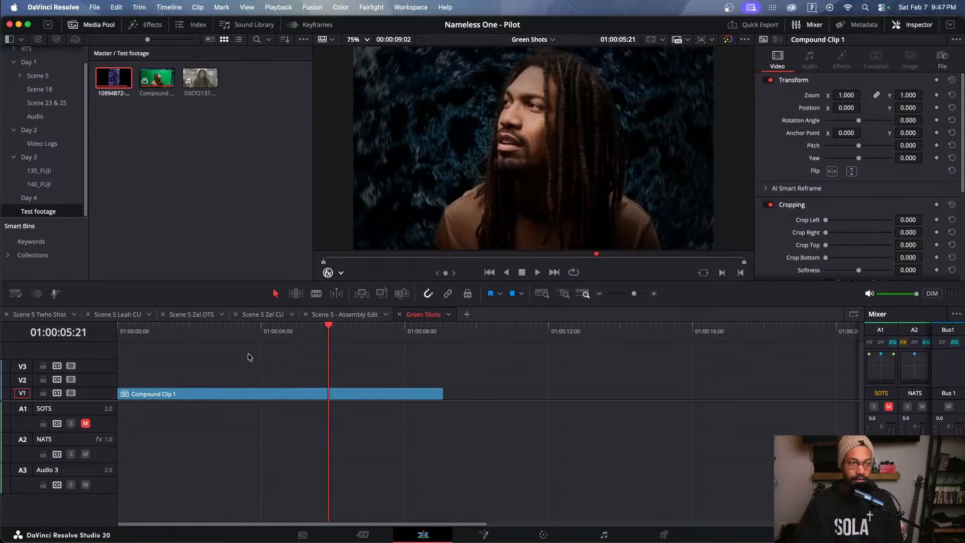
Step: Preview the original background clip 10994872-hd_1080_1920_25fps.mp4 and jump to 00:00:01:13
{"action": "left_click", "coordinate": [121, 78]}
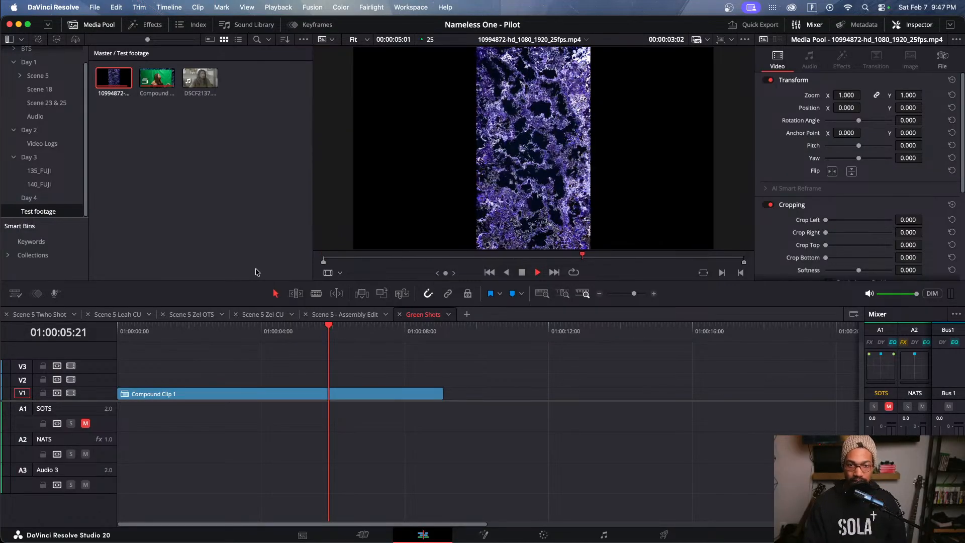
{"action": "key", "text": "space"}
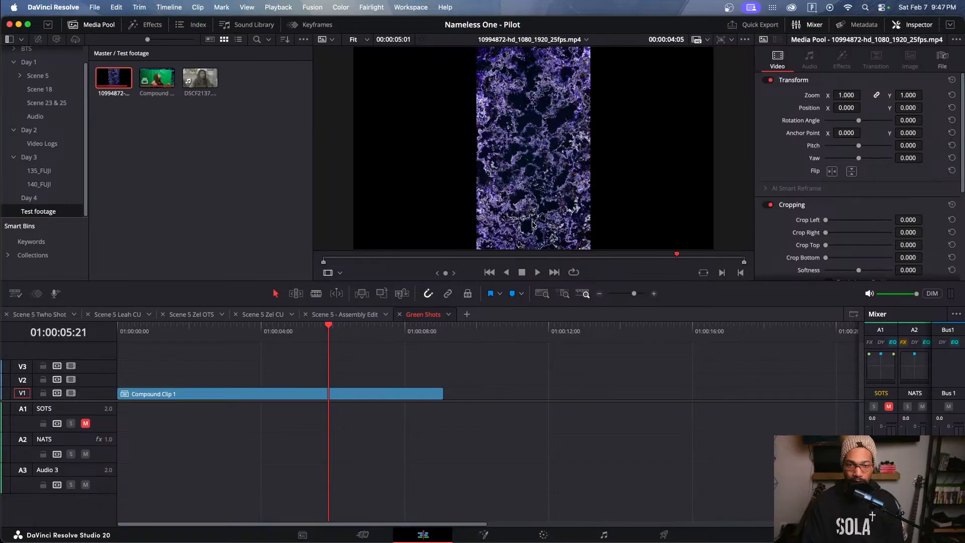
{"action": "left_click", "coordinate": [452, 257]}
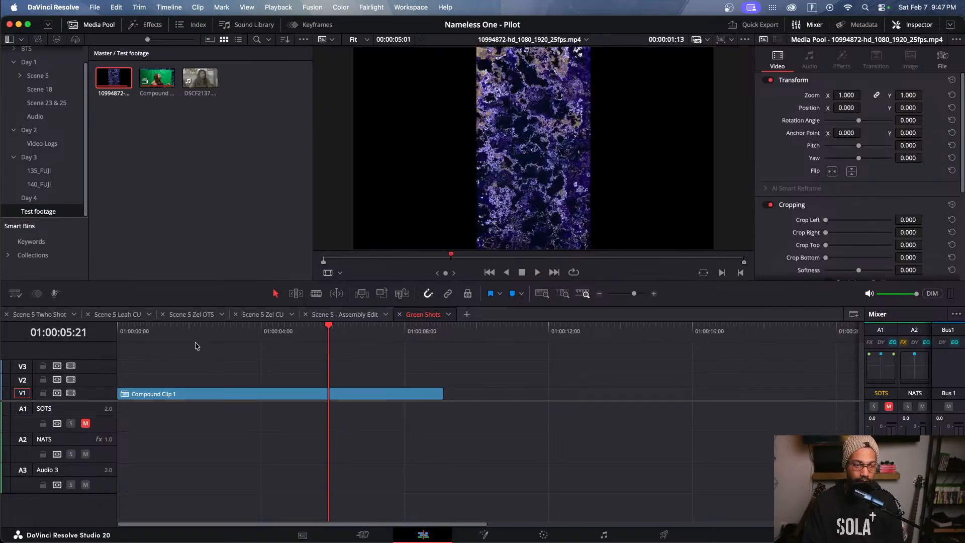
Step: Scrub the composite's wide shot on the timeline to 01:00:03:11 and save the project
{"action": "left_click_drag", "start_coordinate": [167, 342], "coordinate": [181, 342]}
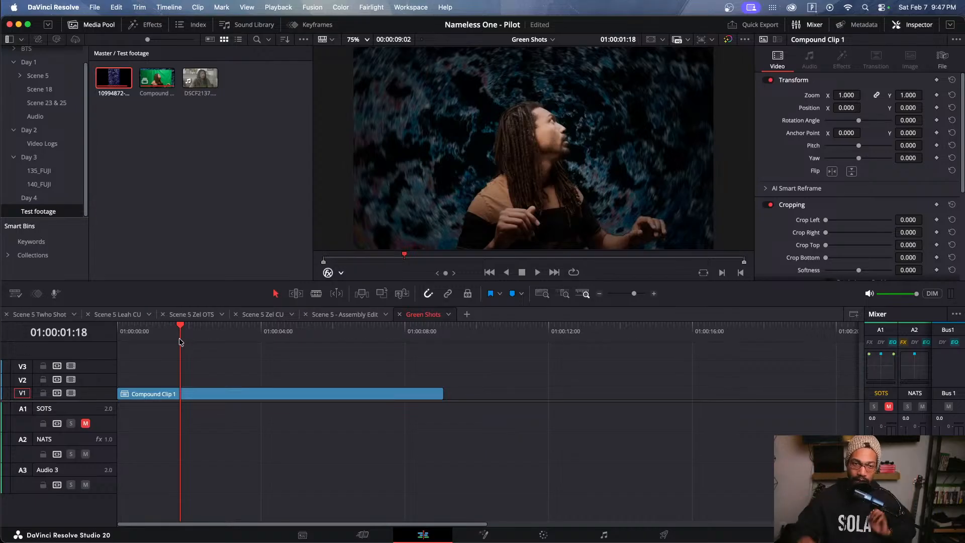
{"action": "left_click_drag", "start_coordinate": [181, 342], "coordinate": [241, 354]}
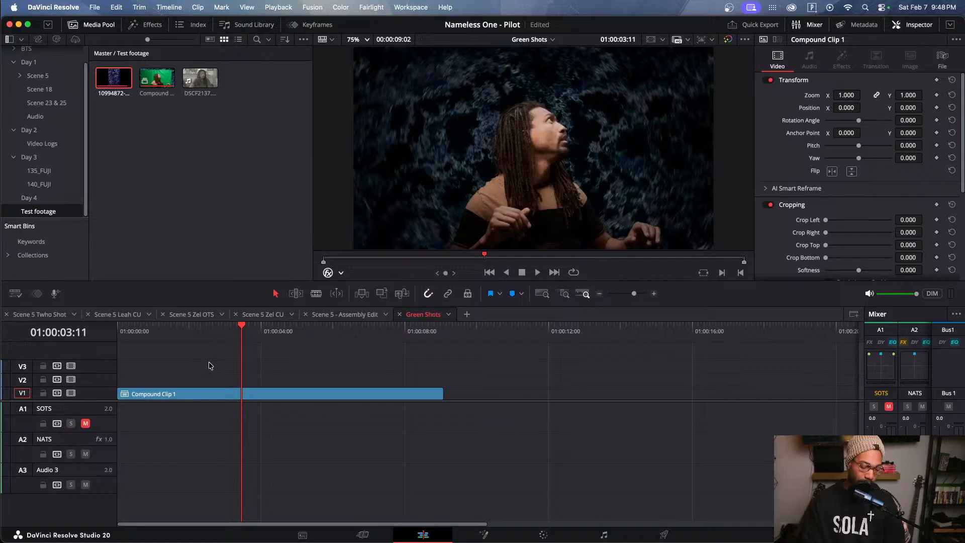
{"action": "key", "text": "super+s"}
Step: Replay the compound clip and scrub between the wide shot and the close-up, stopping at 01:00:07:09
{"action": "mouse_move", "coordinate": [191, 334]}
{"action": "left_mouse_down"}
{"action": "mouse_move", "coordinate": [129, 336]}
{"action": "mouse_move", "coordinate": [205, 346]}
{"action": "left_mouse_up"}
{"action": "key", "text": "space"}
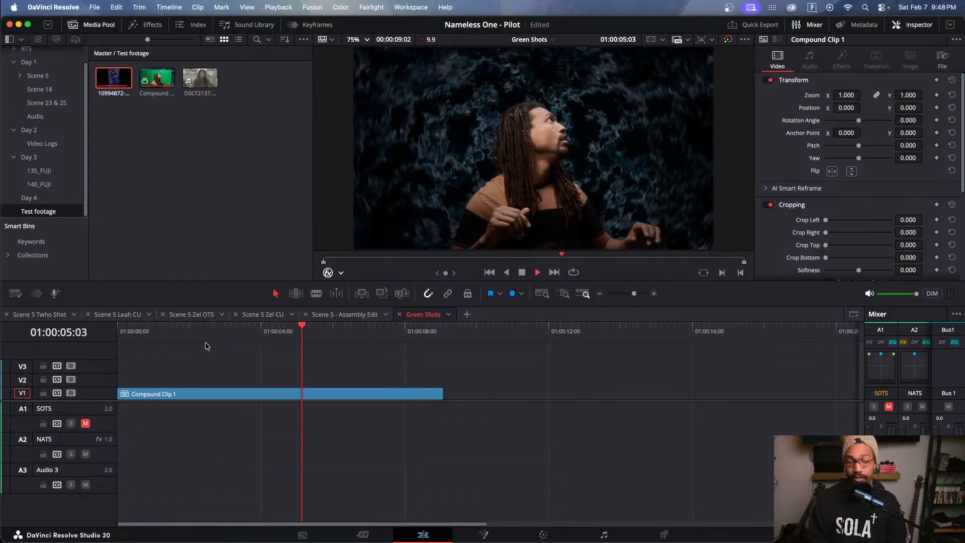
{"action": "key", "text": "space"}
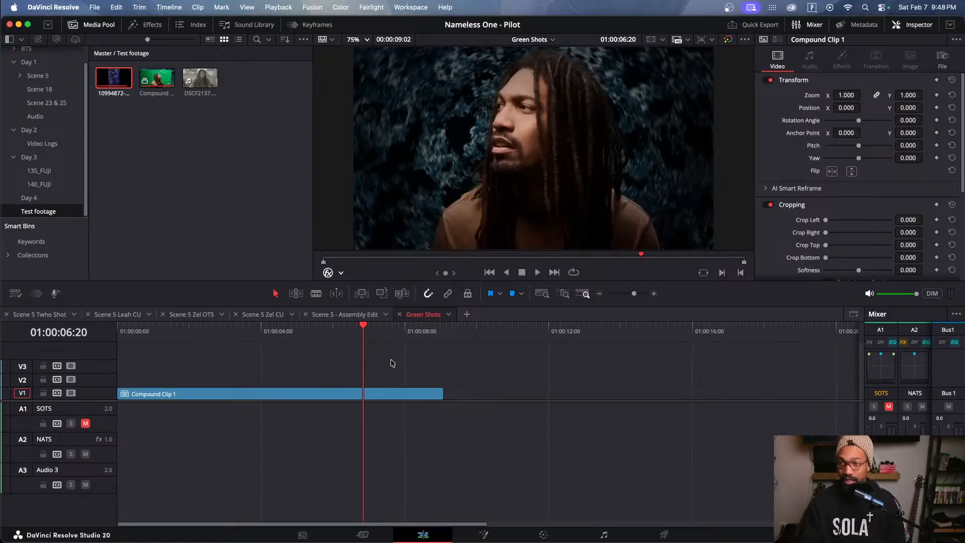
{"action": "left_click_drag", "start_coordinate": [373, 338], "coordinate": [235, 342]}
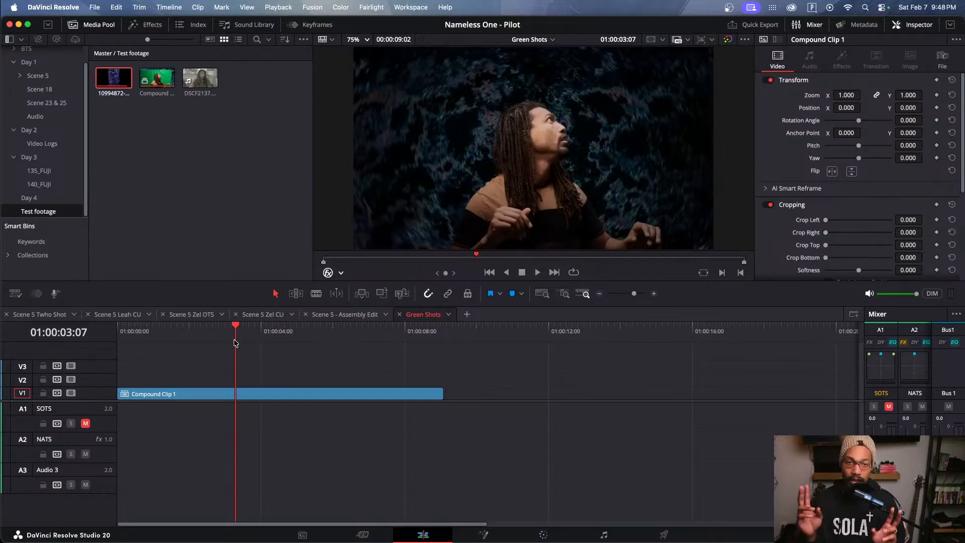
{"action": "left_click_drag", "start_coordinate": [246, 340], "coordinate": [383, 350]}
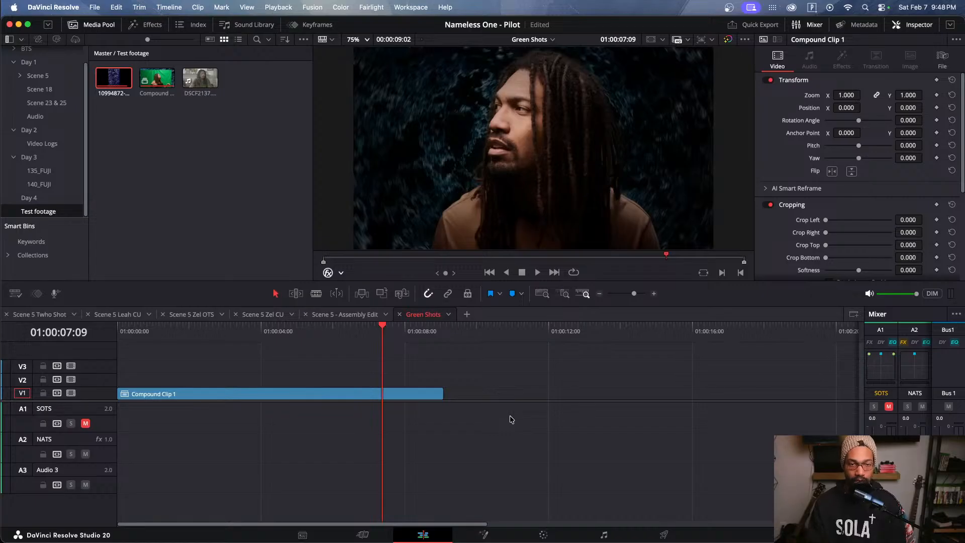
Step: On the Color page, spread the Color Slice and Vig nodes apart and insert a serial node between them
{"action": "left_click", "coordinate": [543, 534]}
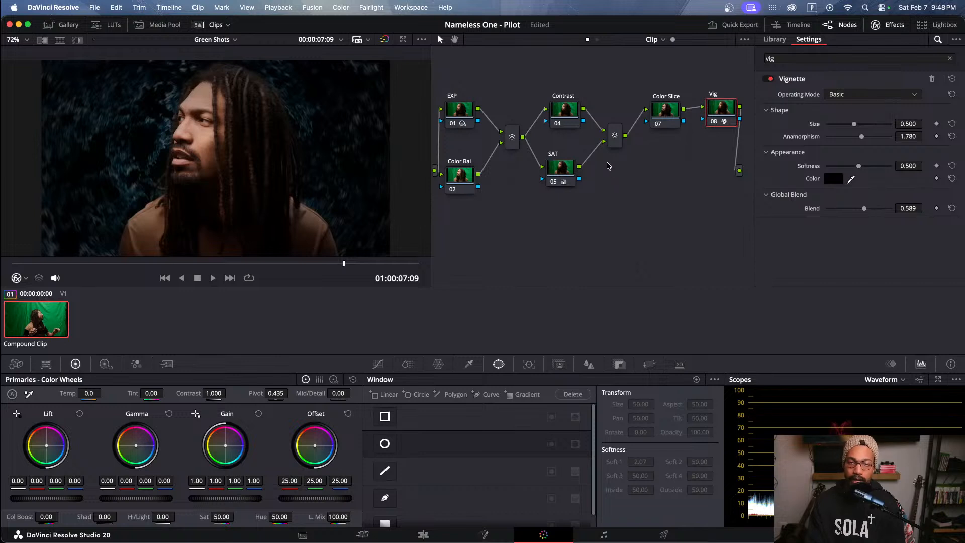
{"action": "left_click_drag", "start_coordinate": [671, 164], "coordinate": [631, 160]}
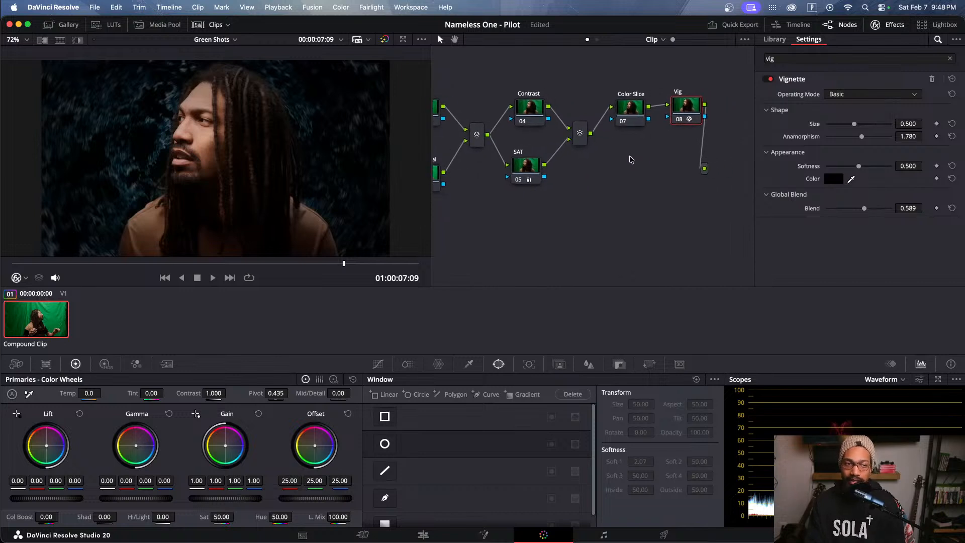
{"action": "left_click_drag", "start_coordinate": [689, 116], "coordinate": [695, 109]}
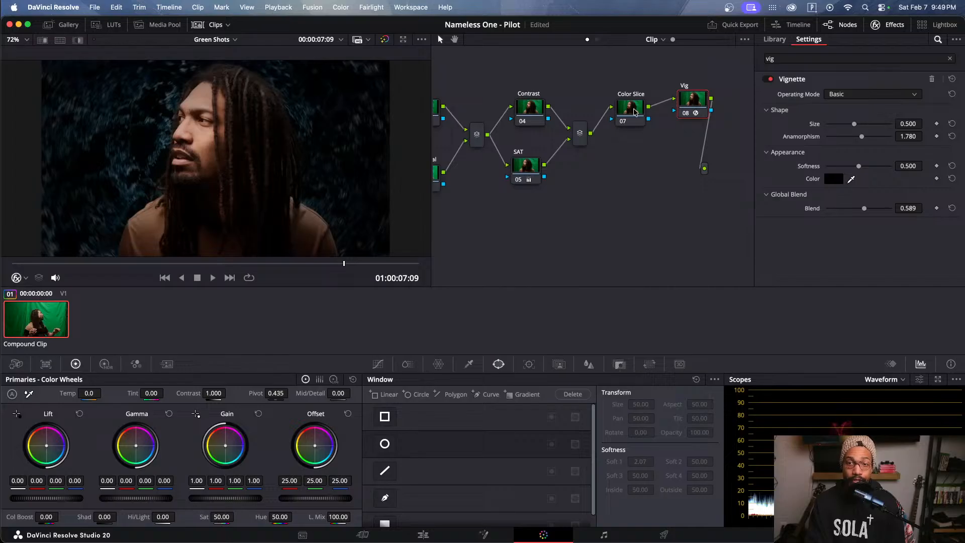
{"action": "left_click_drag", "start_coordinate": [634, 112], "coordinate": [617, 101]}
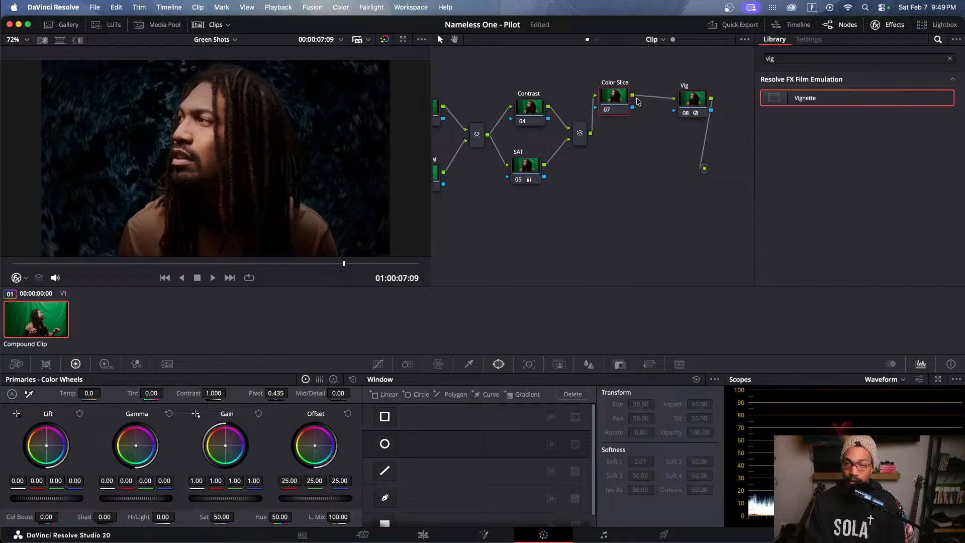
{"action": "left_click_drag", "start_coordinate": [692, 102], "coordinate": [704, 101]}
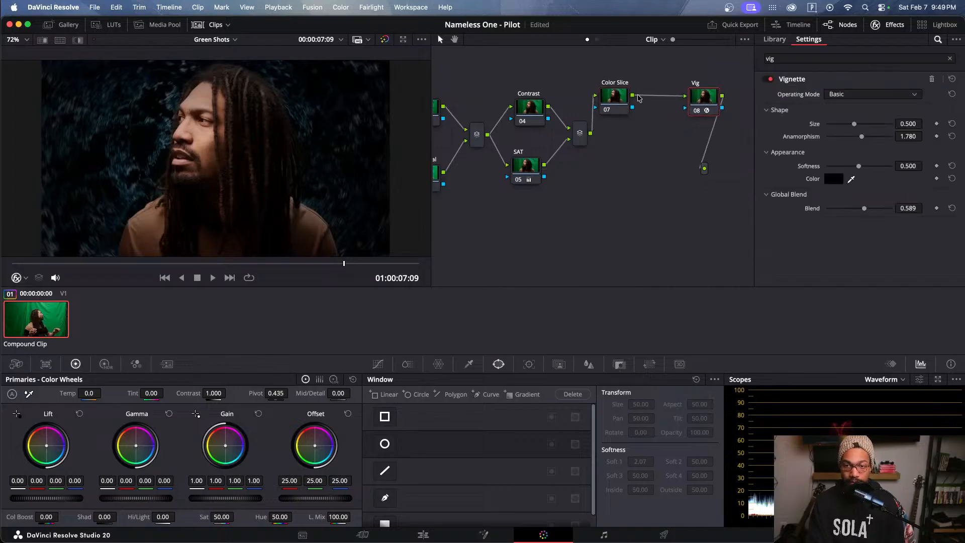
{"action": "left_click", "coordinate": [619, 103]}
{"action": "key", "text": "alt+s"}
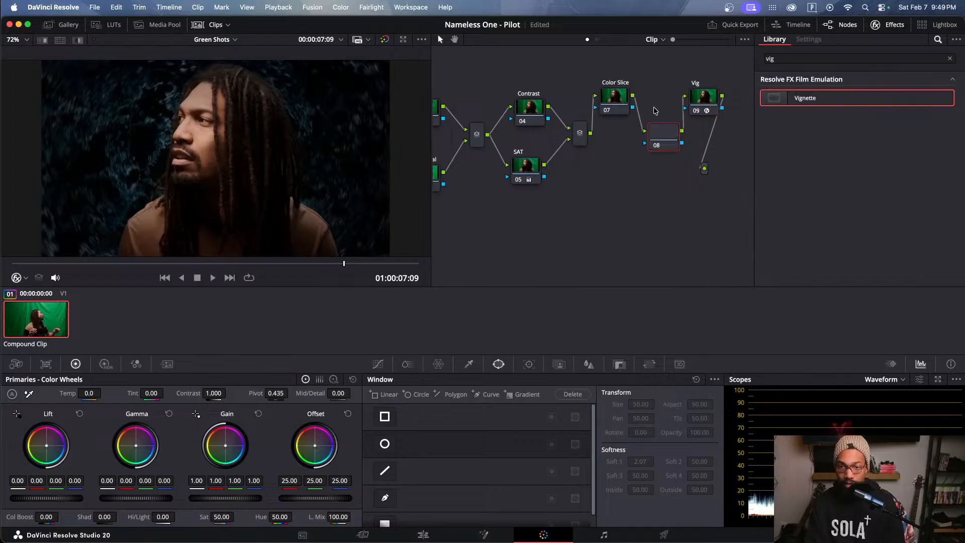
Step: Clear the effects search and browse the Resolve FX Color and Film Emulation effects for the new node
{"action": "left_click", "coordinate": [950, 58]}
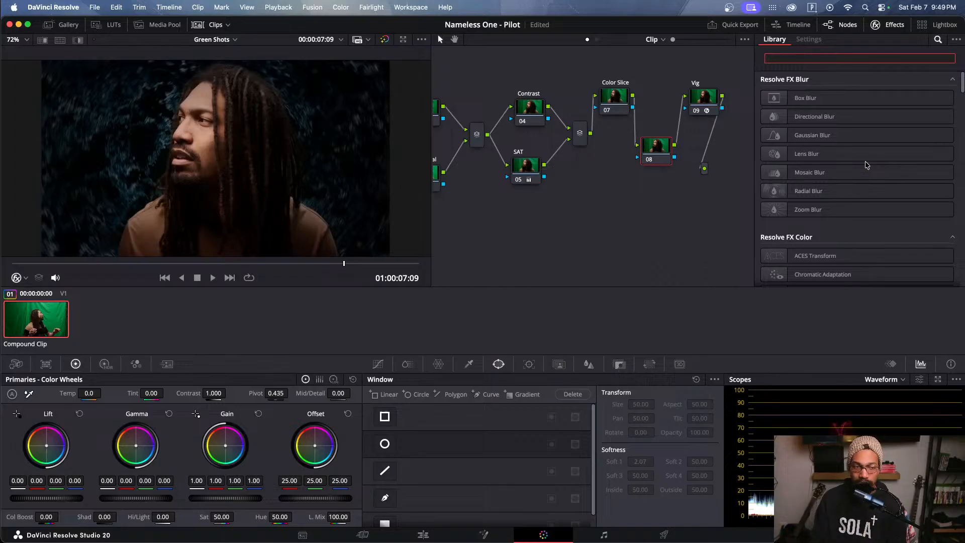
{"action": "scroll", "coordinate": [865, 165], "scroll_direction": "down", "scroll_amount": 5}
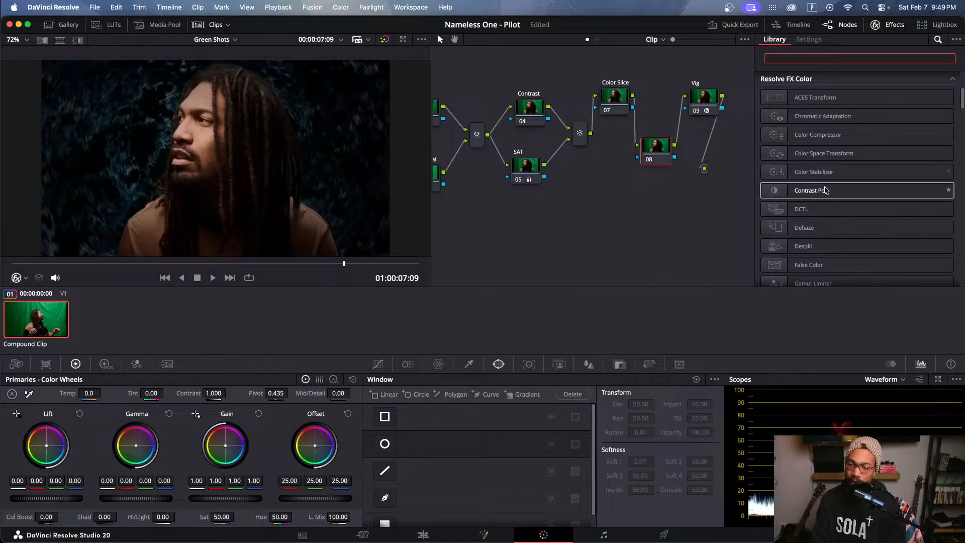
{"action": "scroll", "coordinate": [826, 190], "scroll_direction": "down", "scroll_amount": 3}
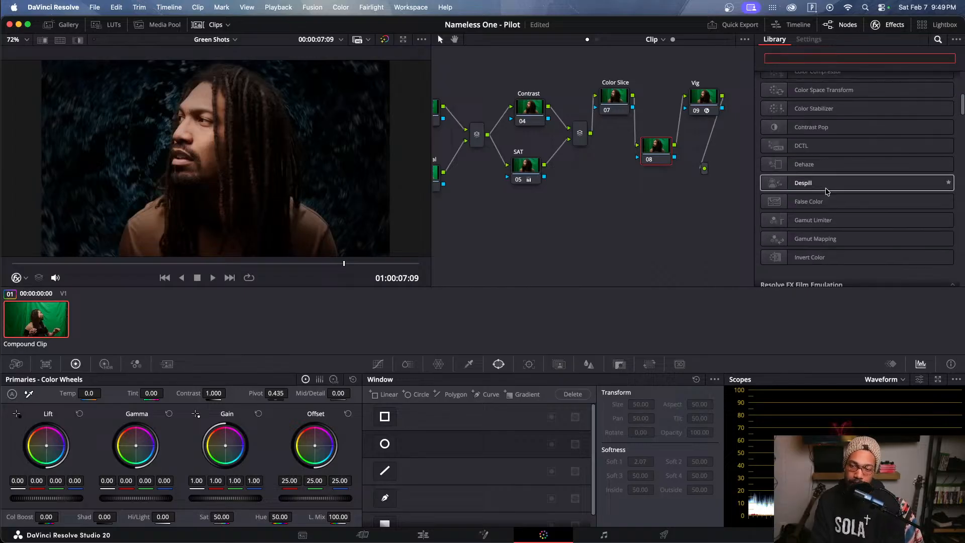
{"action": "scroll", "coordinate": [827, 191], "scroll_direction": "down", "scroll_amount": 10}
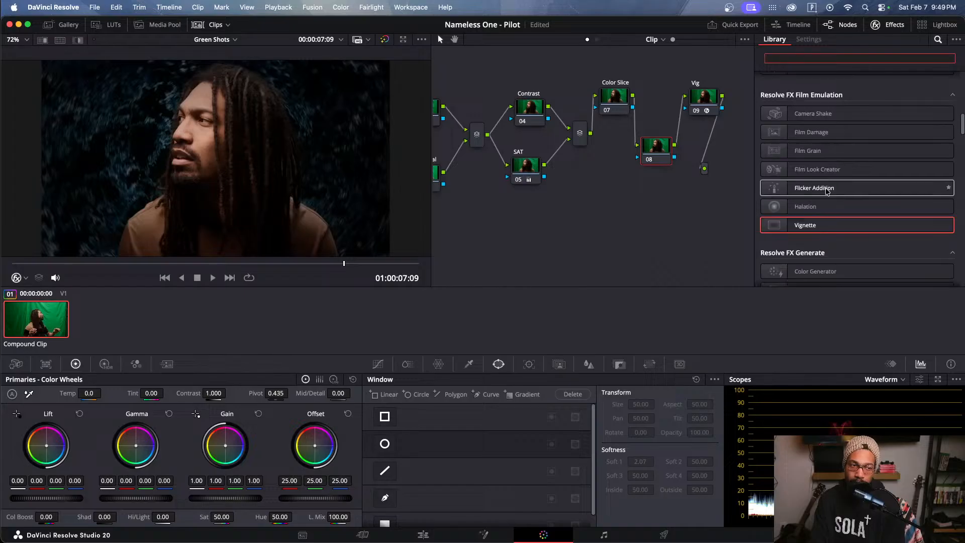
{"action": "left_click", "coordinate": [826, 193]}
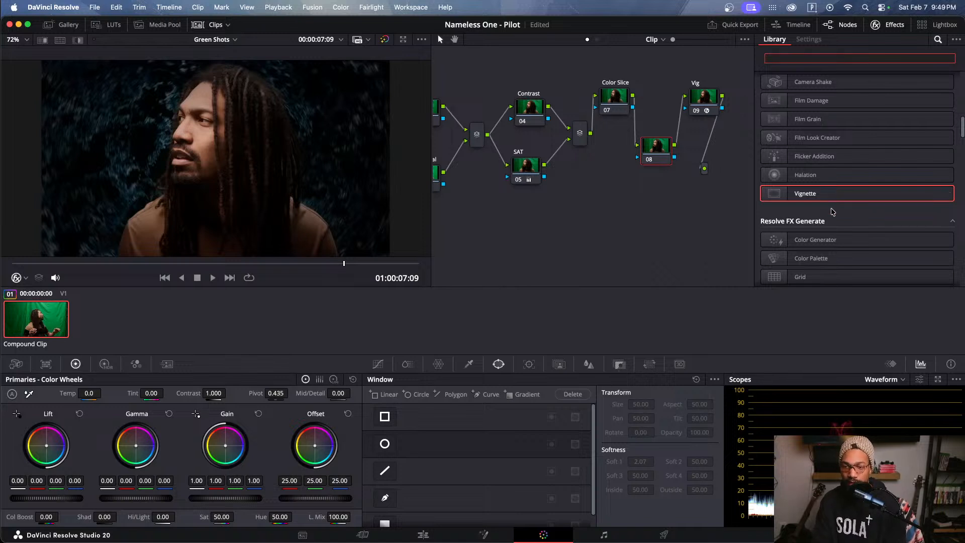
{"action": "scroll", "coordinate": [832, 216], "scroll_direction": "down", "scroll_amount": 2}
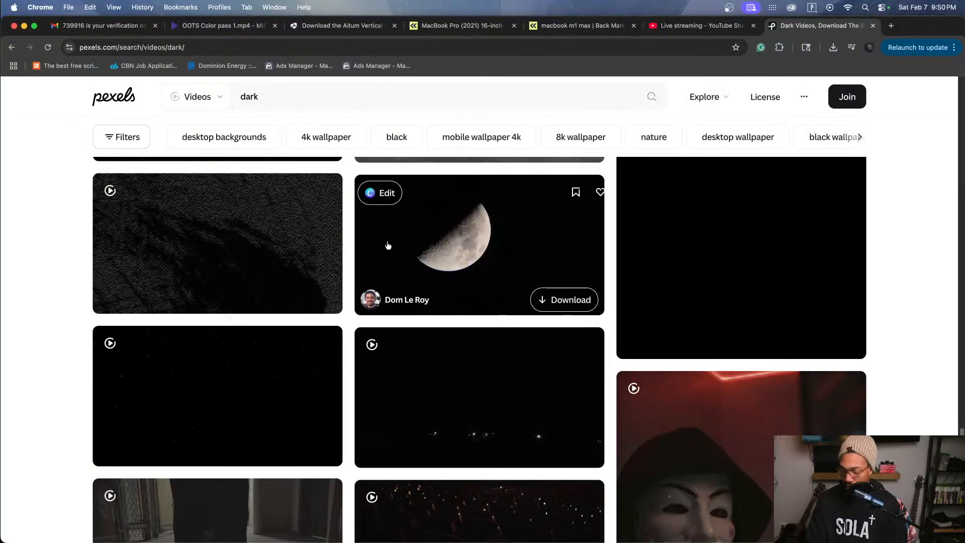
Step: Replace the "dark" search on Pexels with a video search for "particles"
{"action": "left_click", "coordinate": [346, 99]}
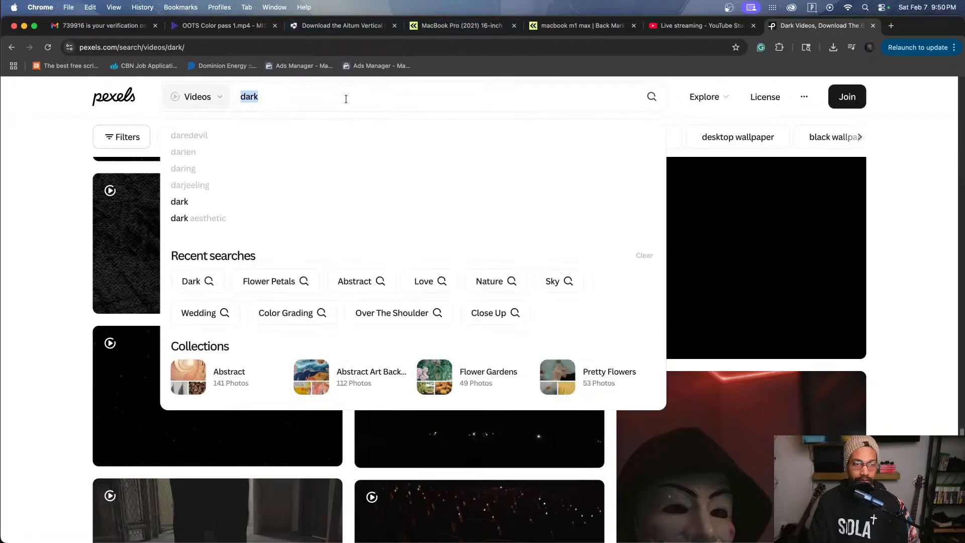
{"action": "type", "text": "par"}
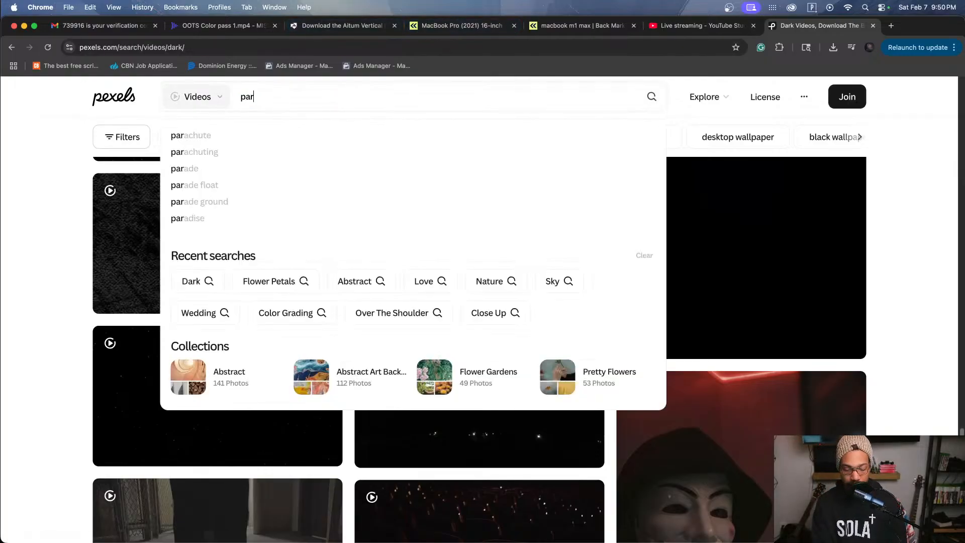
{"action": "type", "text": "tocles"}
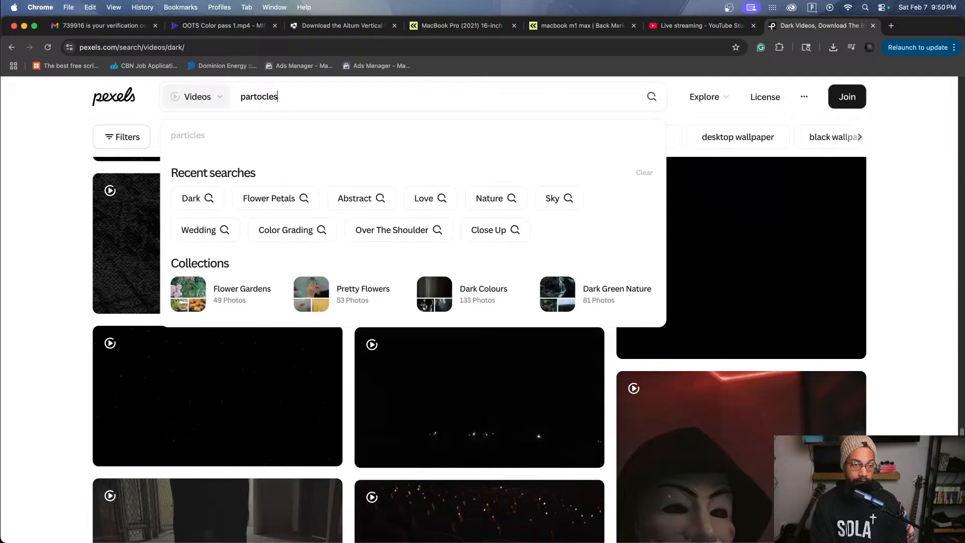
{"action": "key", "text": "Return"}
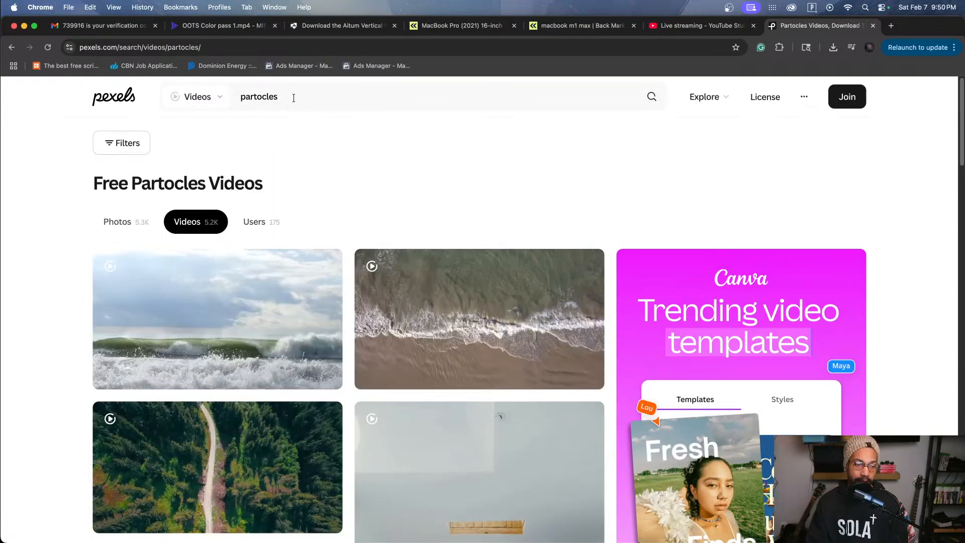
{"action": "left_click", "coordinate": [263, 98]}
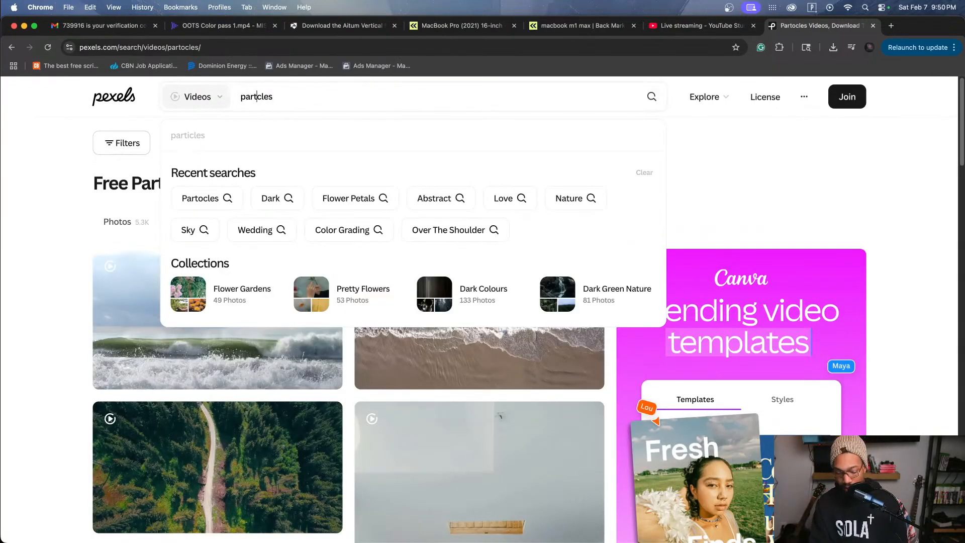
{"action": "type", "text": "i"}
{"action": "key", "text": "Return"}
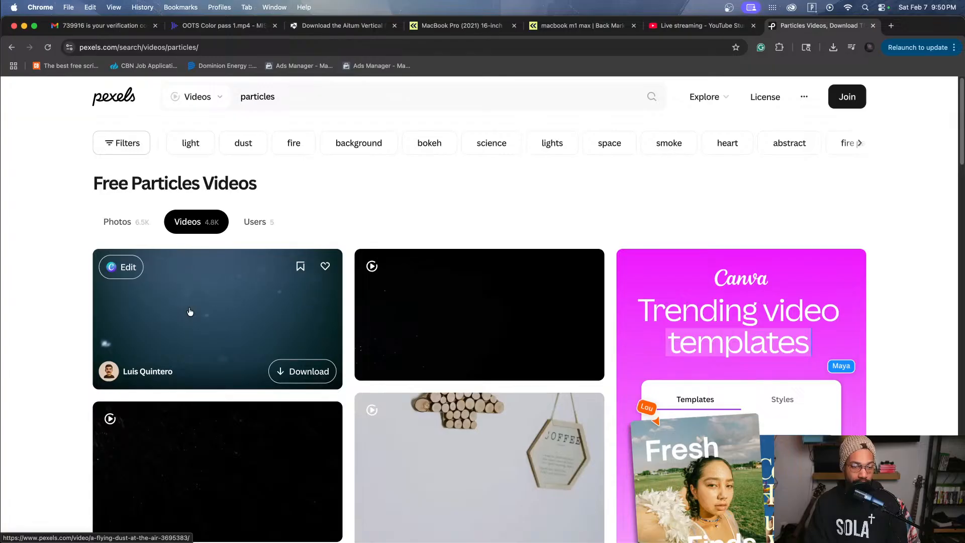
Step: Find the pink-and-green floating particles video in the results and save it to Downloads as 4295279-hd_1920_1080_30fps
{"action": "scroll", "coordinate": [190, 311], "scroll_direction": "down", "scroll_amount": 3}
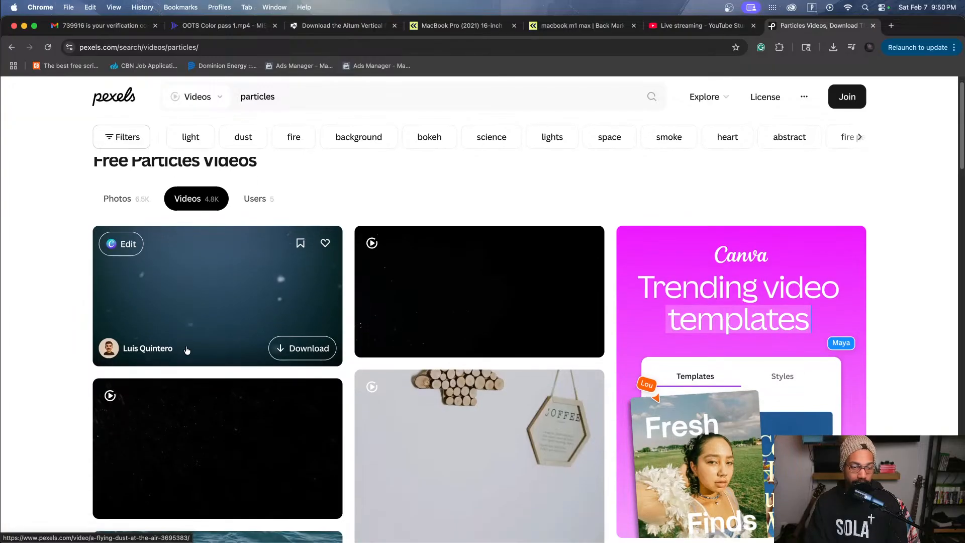
{"action": "scroll", "coordinate": [230, 374], "scroll_direction": "down", "scroll_amount": 8}
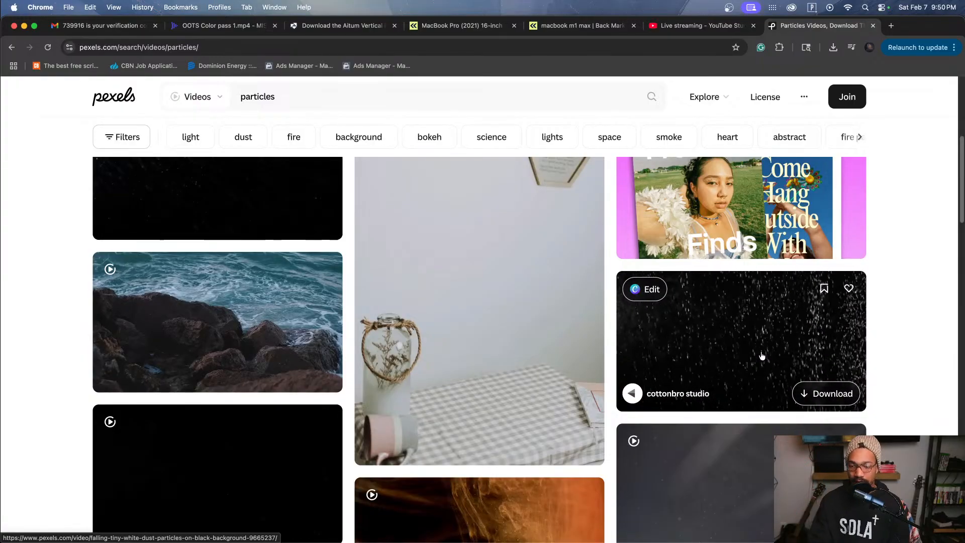
{"action": "scroll", "coordinate": [743, 413], "scroll_direction": "down", "scroll_amount": 2}
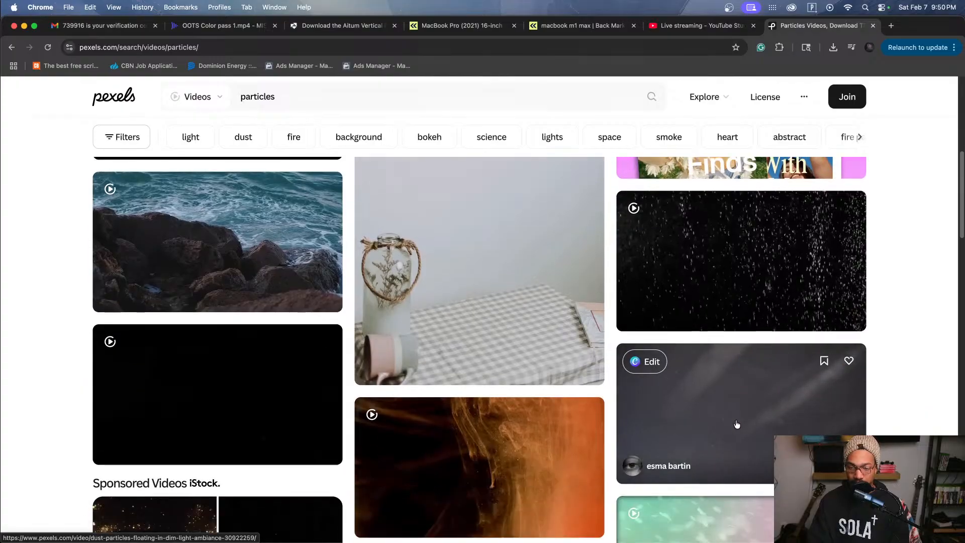
{"action": "scroll", "coordinate": [731, 428], "scroll_direction": "down", "scroll_amount": 2}
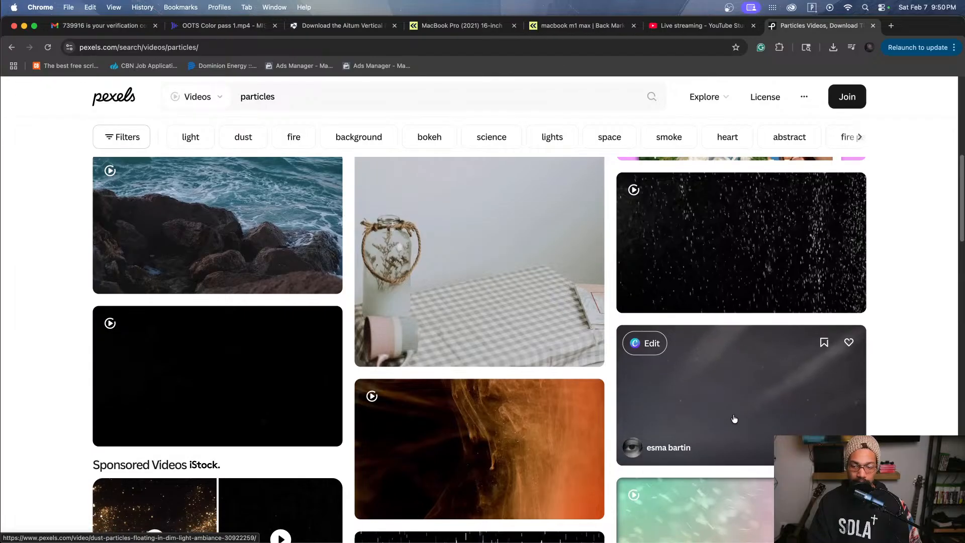
{"action": "scroll", "coordinate": [738, 393], "scroll_direction": "down", "scroll_amount": 3}
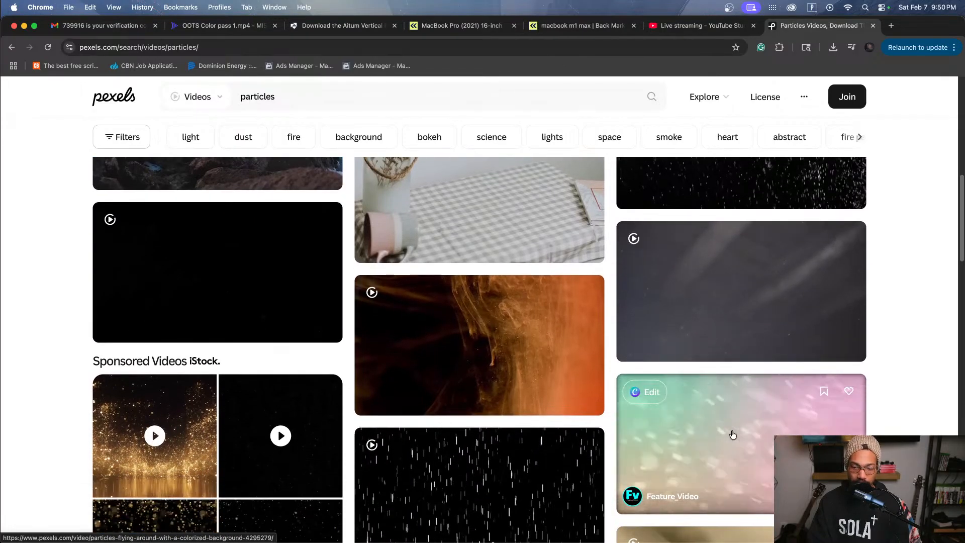
{"action": "scroll", "coordinate": [732, 435], "scroll_direction": "down", "scroll_amount": 3}
{"action": "scroll", "coordinate": [736, 352], "scroll_direction": "down", "scroll_amount": 1}
{"action": "scroll", "coordinate": [749, 317], "scroll_direction": "up", "scroll_amount": 1}
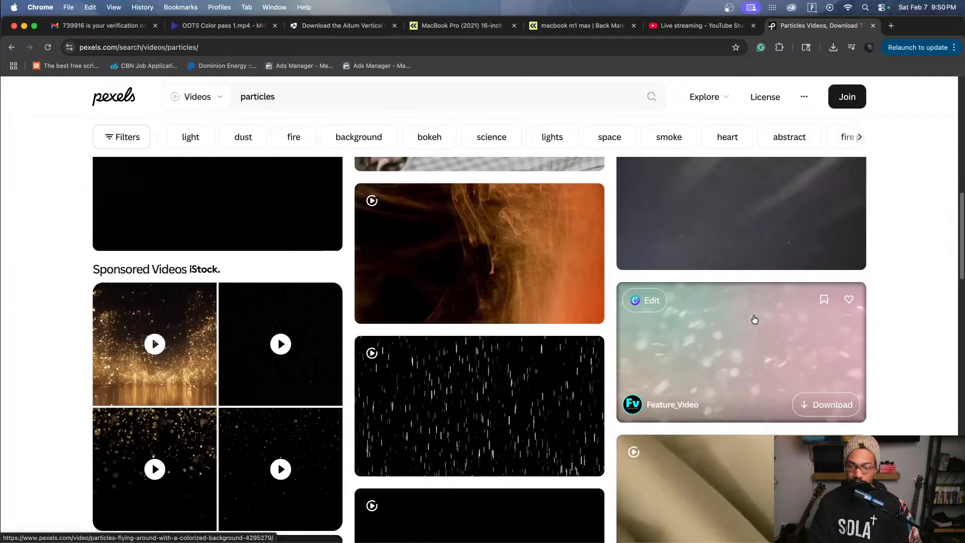
{"action": "left_click", "coordinate": [825, 406]}
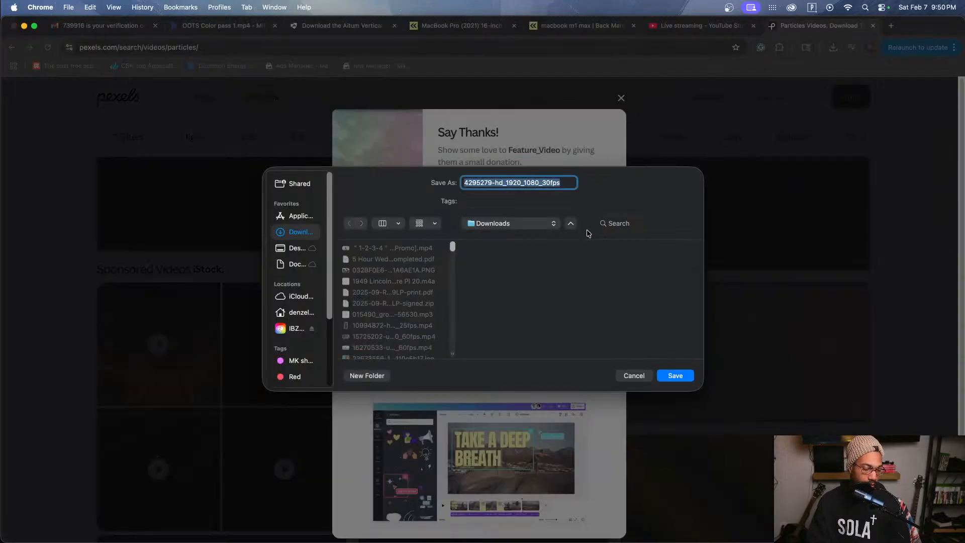
{"action": "left_click", "coordinate": [671, 377]}
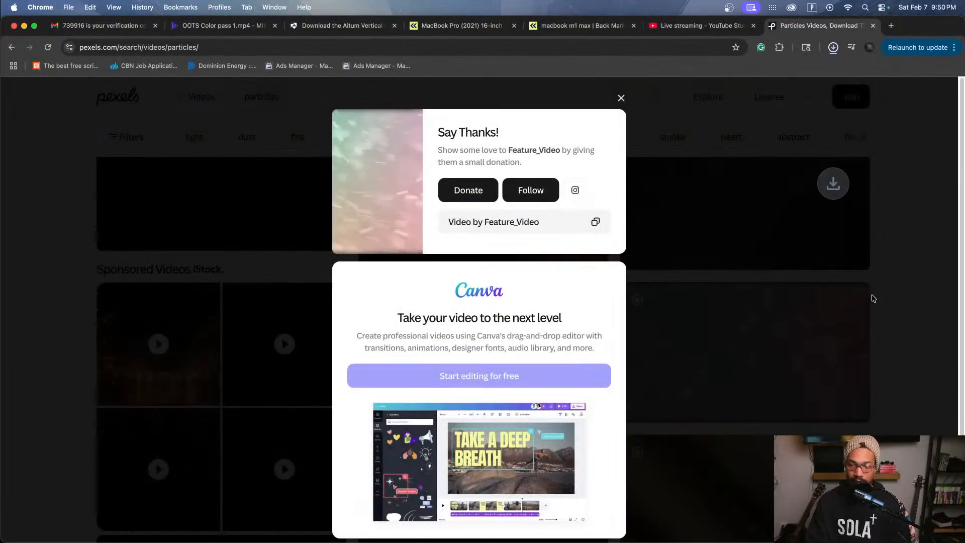
{"action": "left_click", "coordinate": [739, 260]}
Step: Download the dark blue flying-dust video, the first particles result, to Downloads as 3695383-hd_1920_1080_30fps
{"action": "scroll", "coordinate": [739, 259], "scroll_direction": "down", "scroll_amount": 3}
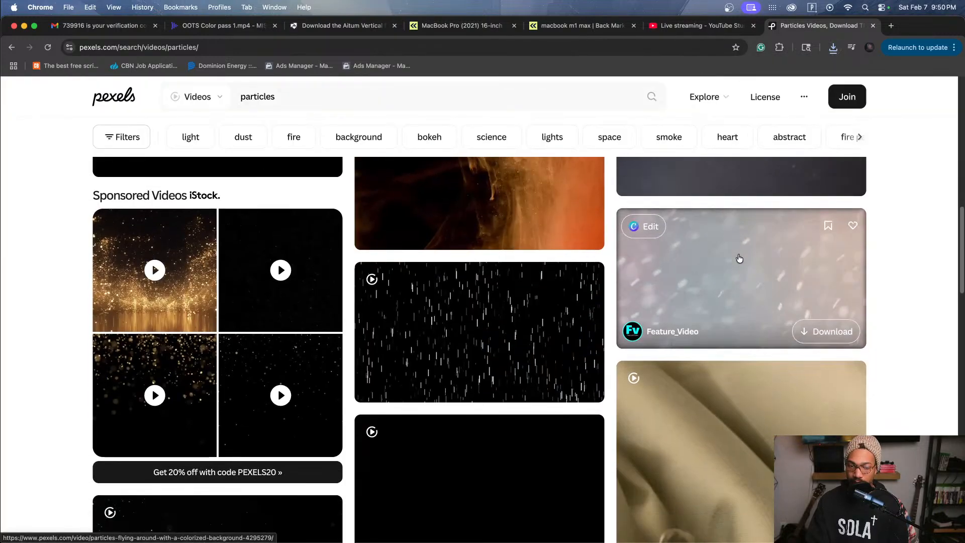
{"action": "scroll", "coordinate": [744, 266], "scroll_direction": "up", "scroll_amount": 6}
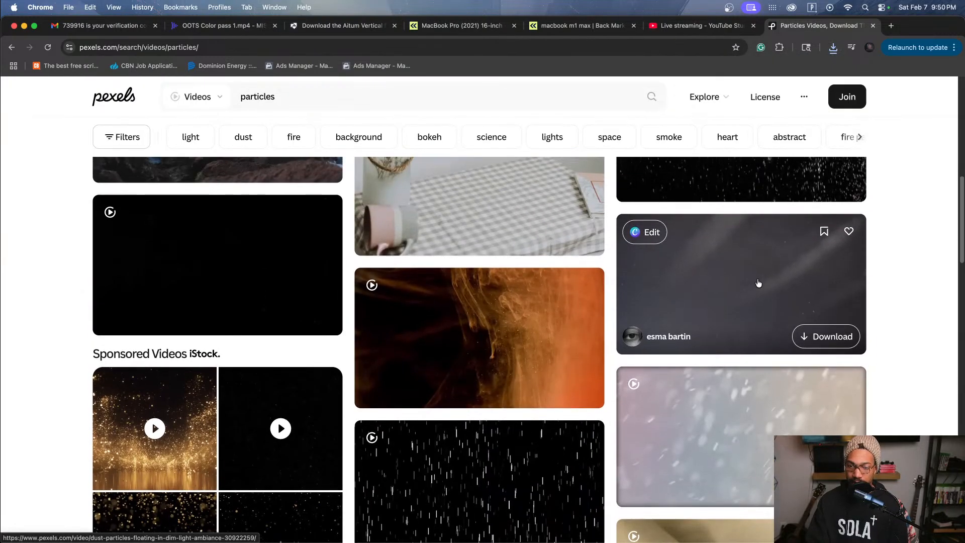
{"action": "scroll", "coordinate": [758, 282], "scroll_direction": "up", "scroll_amount": 5}
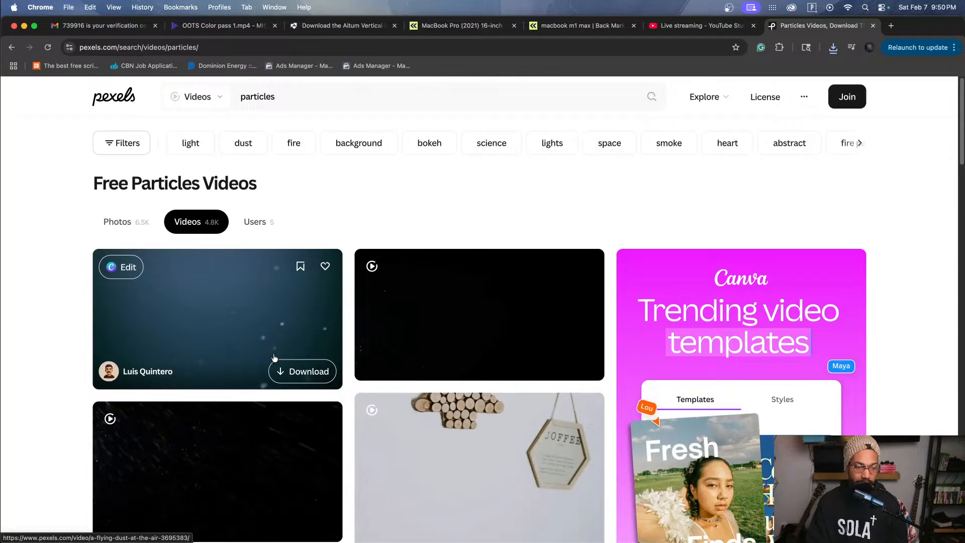
{"action": "left_click", "coordinate": [302, 371]}
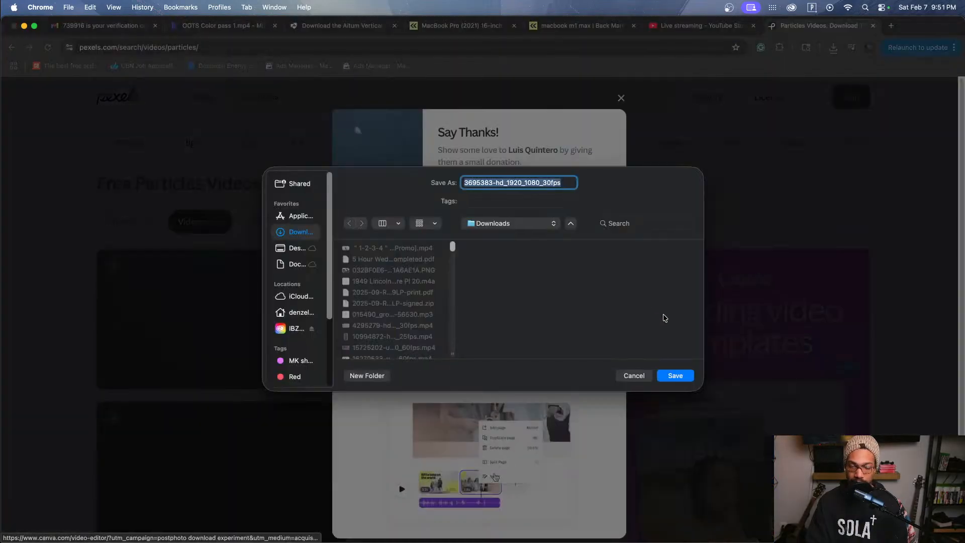
{"action": "left_click", "coordinate": [675, 375]}
{"action": "left_click", "coordinate": [873, 290]}
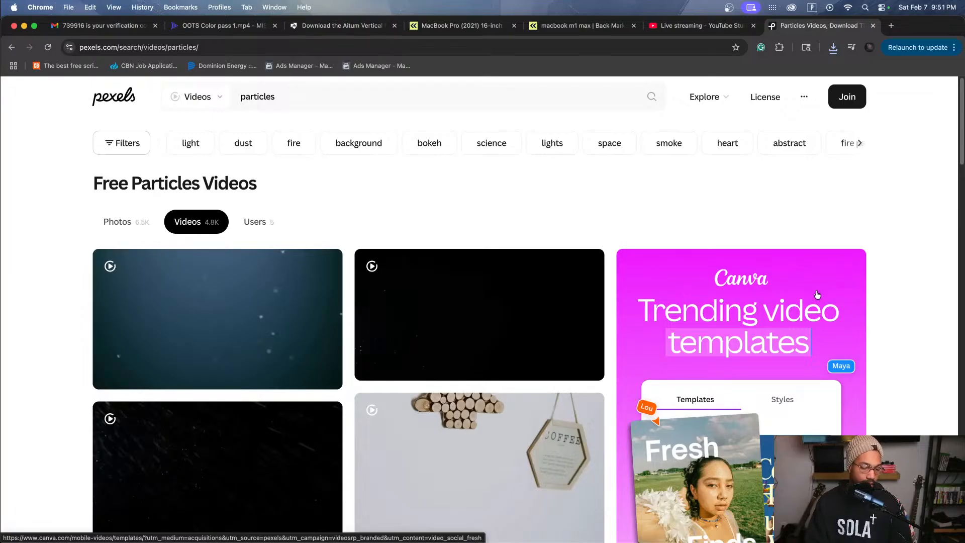
Step: Switch to DaVinci Resolve, go to the Edit page and scrub the compound clip's wide shot to 01:00:02:16
{"action": "left_click", "coordinate": [799, 523]}
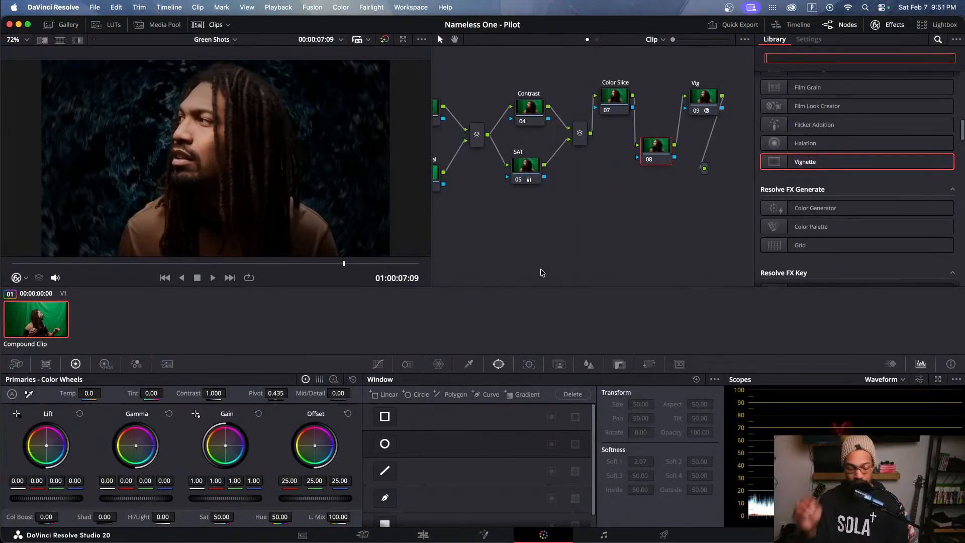
{"action": "left_click", "coordinate": [419, 536]}
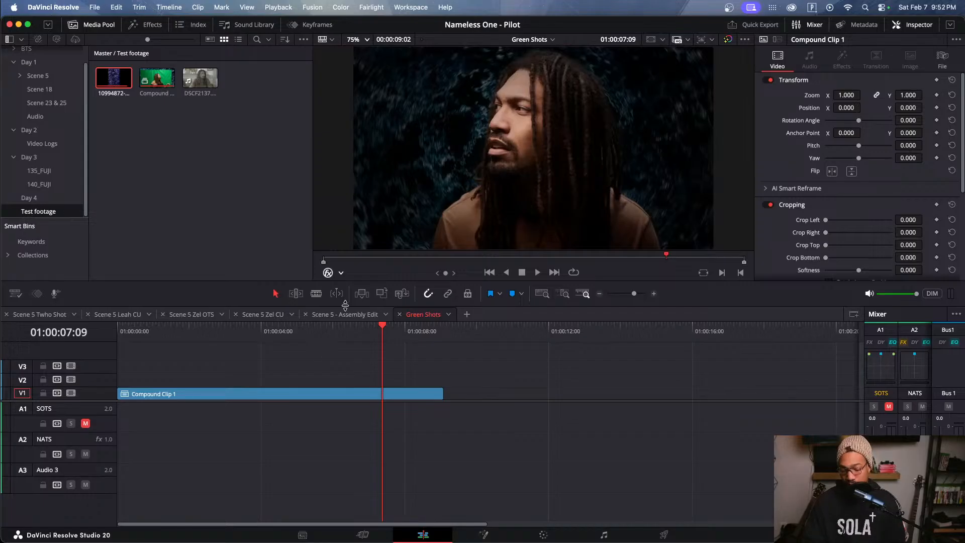
{"action": "left_click_drag", "start_coordinate": [166, 335], "coordinate": [261, 336]}
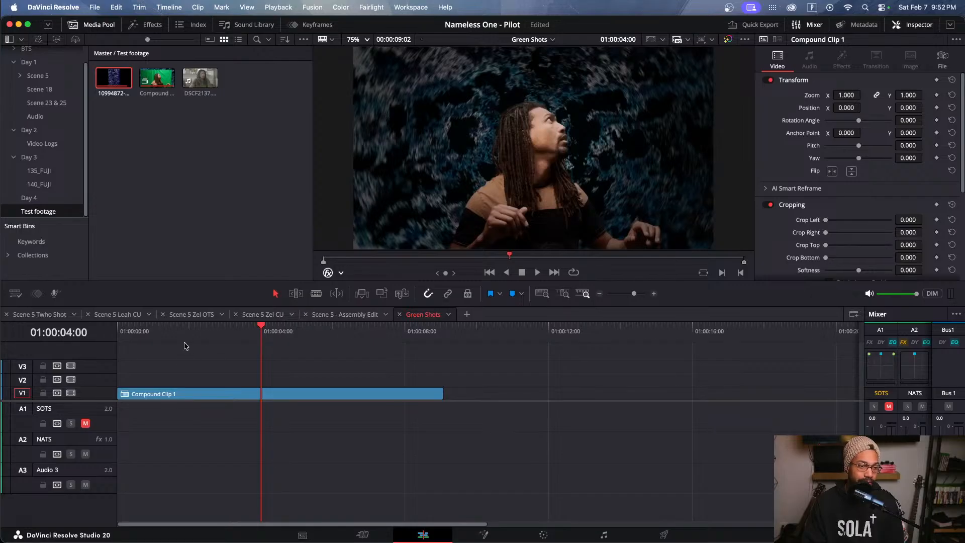
{"action": "mouse_move", "coordinate": [185, 338]}
{"action": "left_mouse_down"}
{"action": "mouse_move", "coordinate": [121, 337]}
{"action": "mouse_move", "coordinate": [185, 342]}
{"action": "left_mouse_up"}
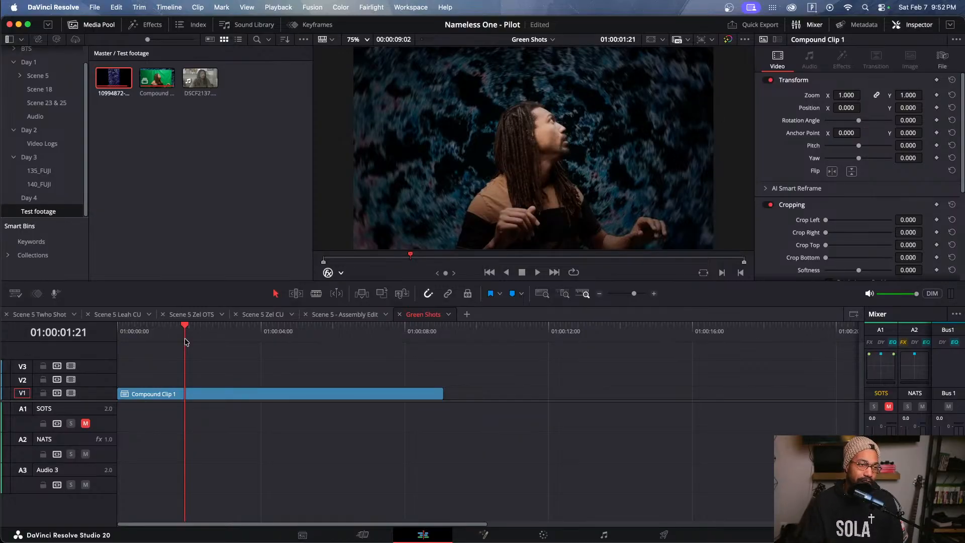
{"action": "left_click", "coordinate": [214, 337]}
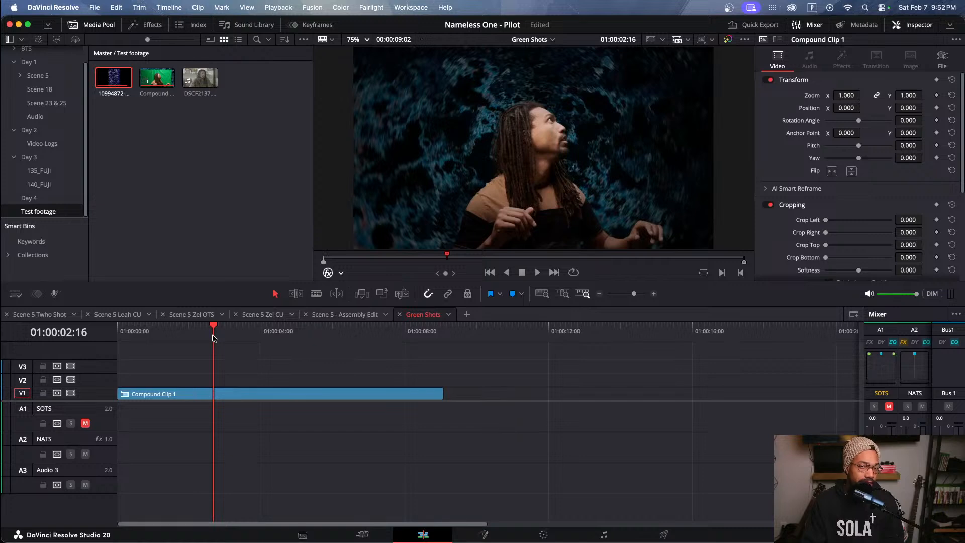
Step: Import 3695383-hd_1920_1080_30fps.mp4 and 4295279-hd_1920_1080_30fps.mp4 from the Downloads folder into the Test footage bin
{"action": "mouse_move", "coordinate": [21, 540]}
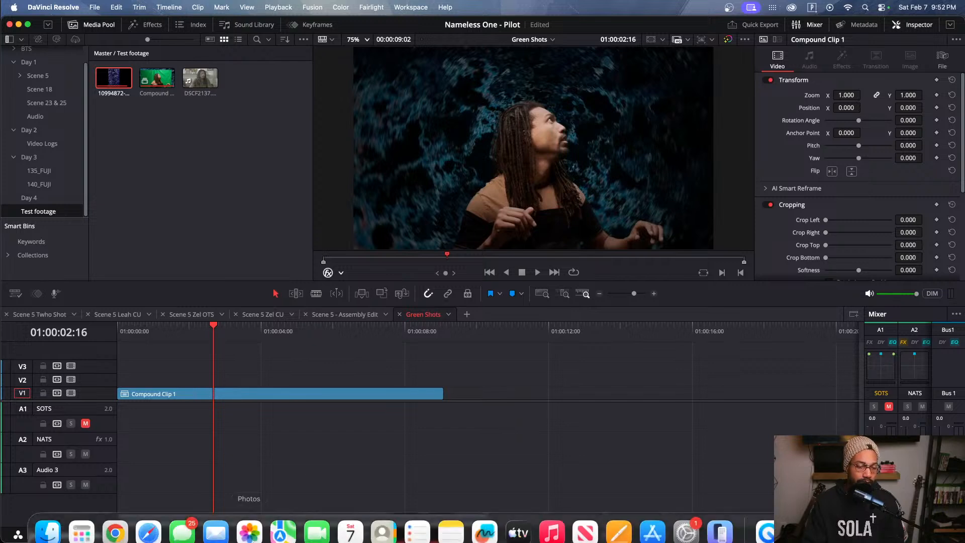
{"action": "left_click", "coordinate": [48, 521]}
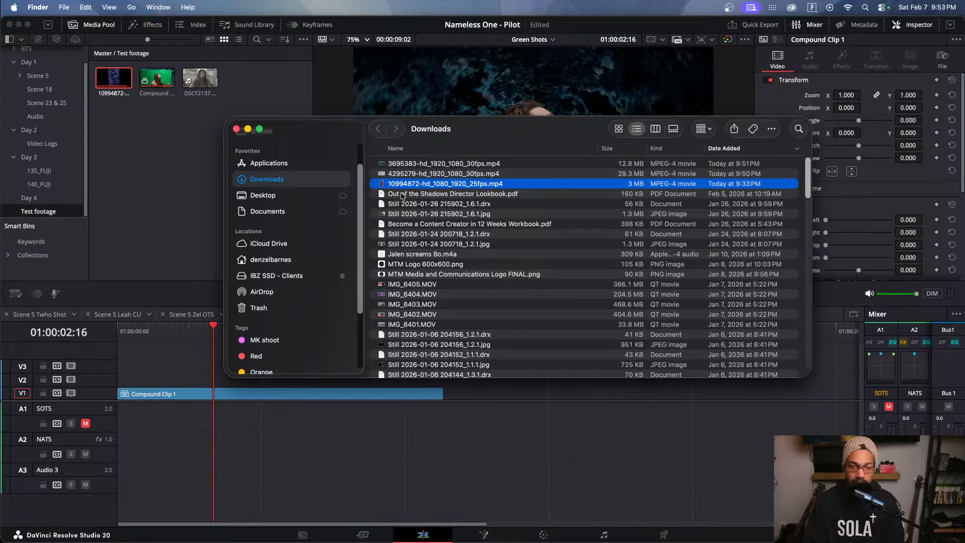
{"action": "left_click", "coordinate": [414, 174]}
{"action": "left_click", "coordinate": [414, 163]}
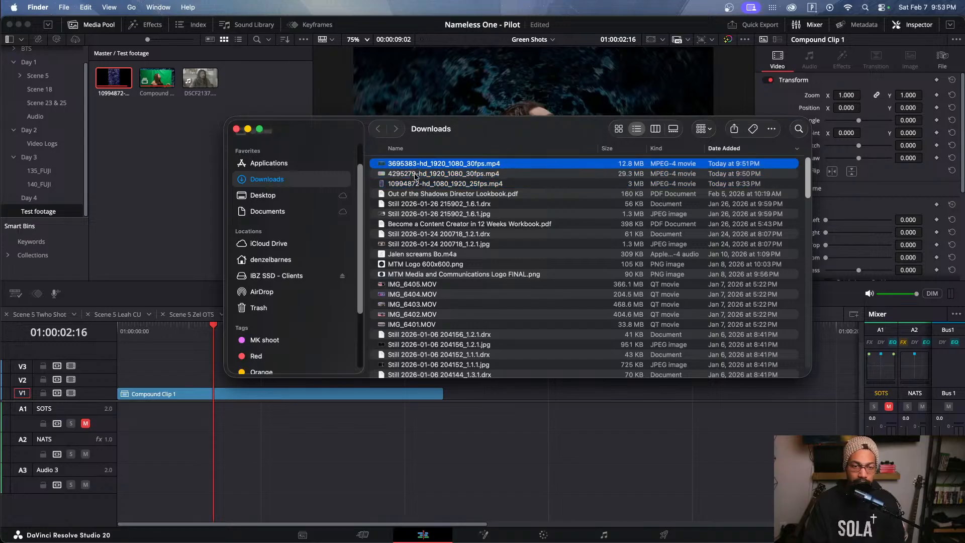
{"action": "left_click", "coordinate": [418, 174], "text": "shift"}
{"action": "left_click_drag", "start_coordinate": [418, 173], "coordinate": [179, 156]}
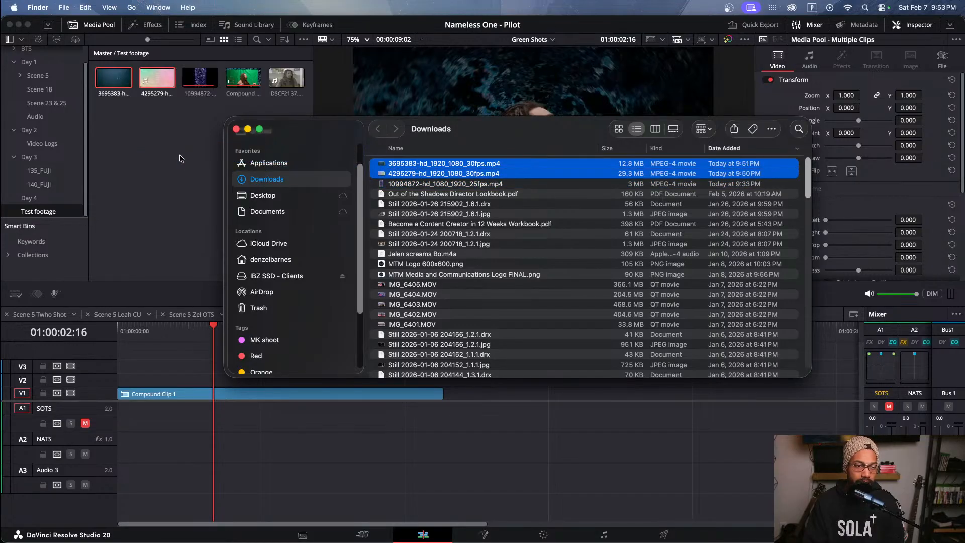
{"action": "left_click", "coordinate": [180, 180]}
Step: Preview both imported particle clips and place only the video of 4295279-hd_1920_1080_30fps.mp4 on V2 at the timeline start, above Compound Clip 1
{"action": "left_click", "coordinate": [122, 80]}
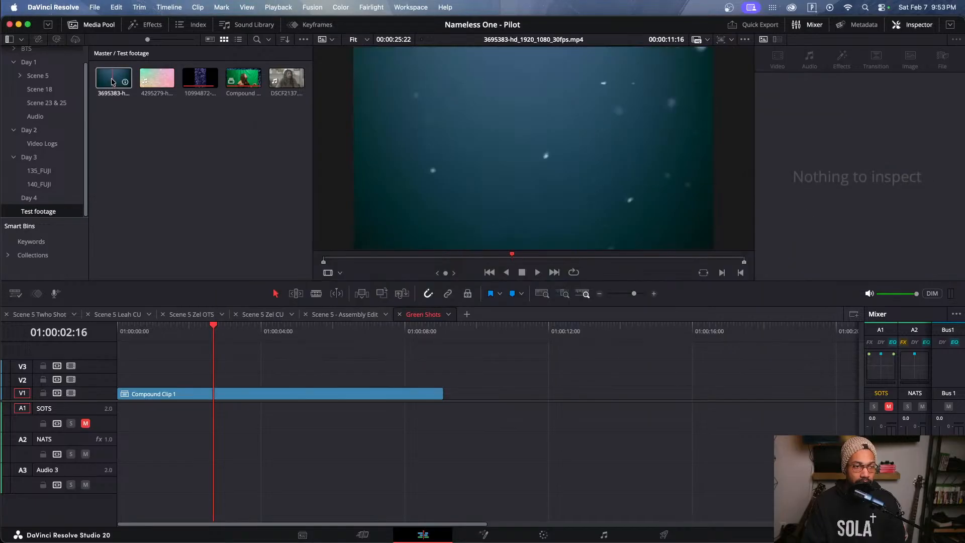
{"action": "left_click", "coordinate": [162, 81]}
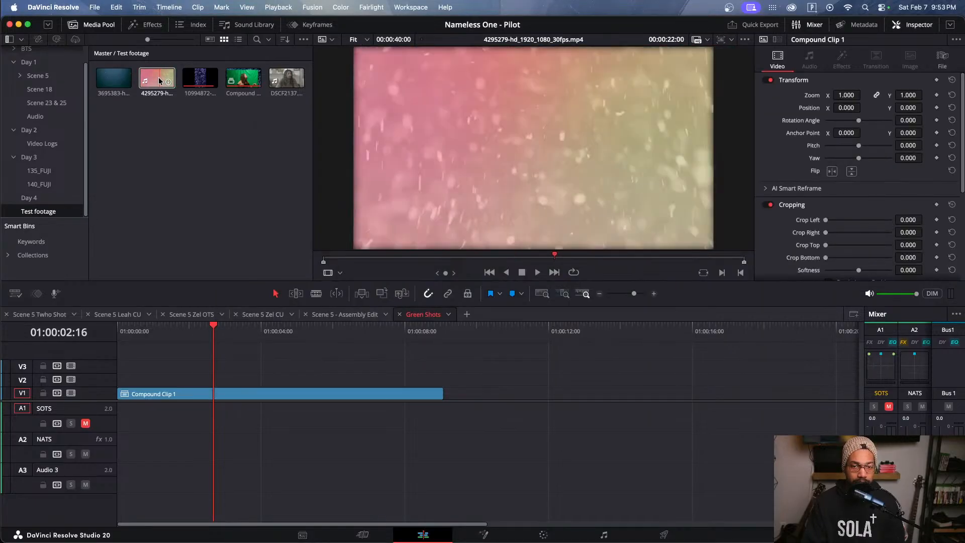
{"action": "left_click", "coordinate": [159, 81]}
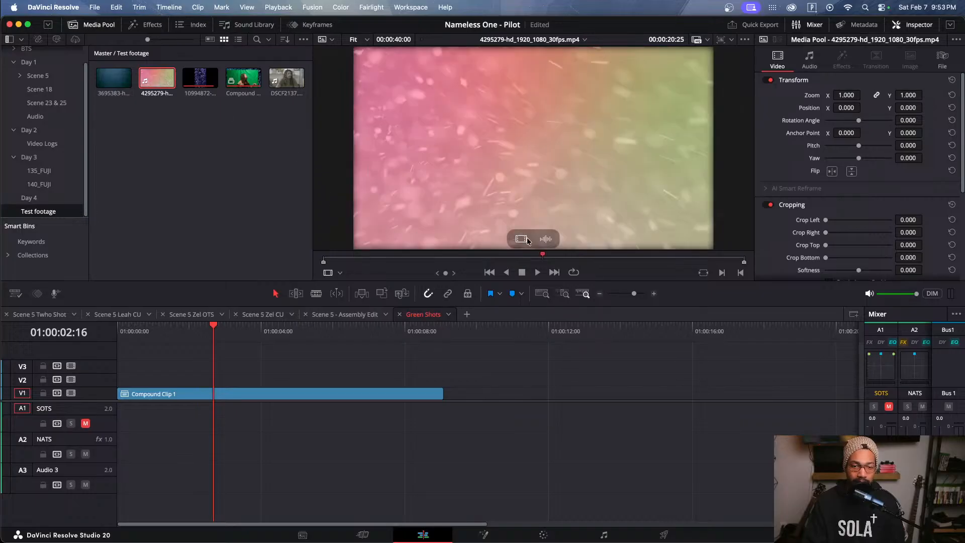
{"action": "left_click_drag", "start_coordinate": [519, 238], "coordinate": [116, 380]}
Step: Split the V2 particle clip at 01:00:09:02, where Compound Clip 1 ends, and delete the excess part
{"action": "left_click", "coordinate": [469, 330]}
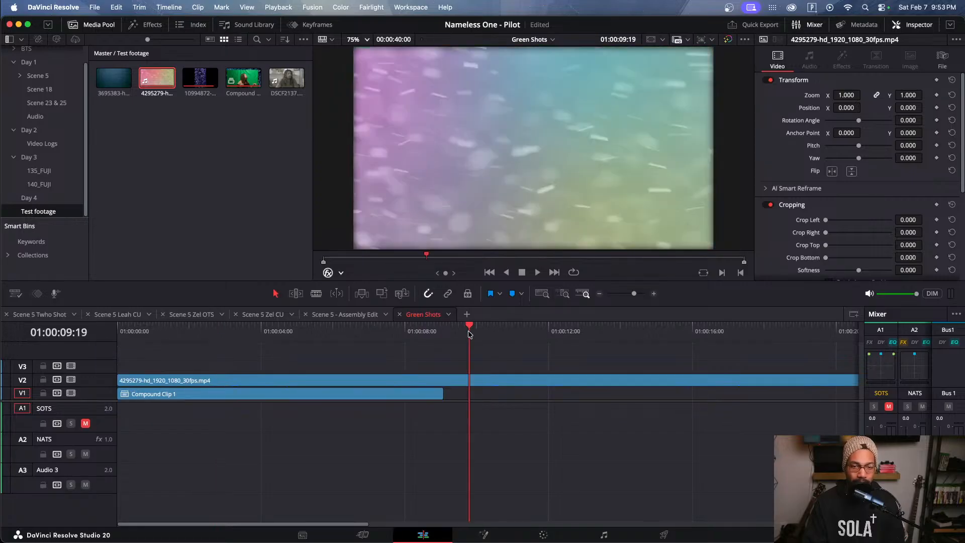
{"action": "key", "text": "Up"}
{"action": "left_click", "coordinate": [469, 380]}
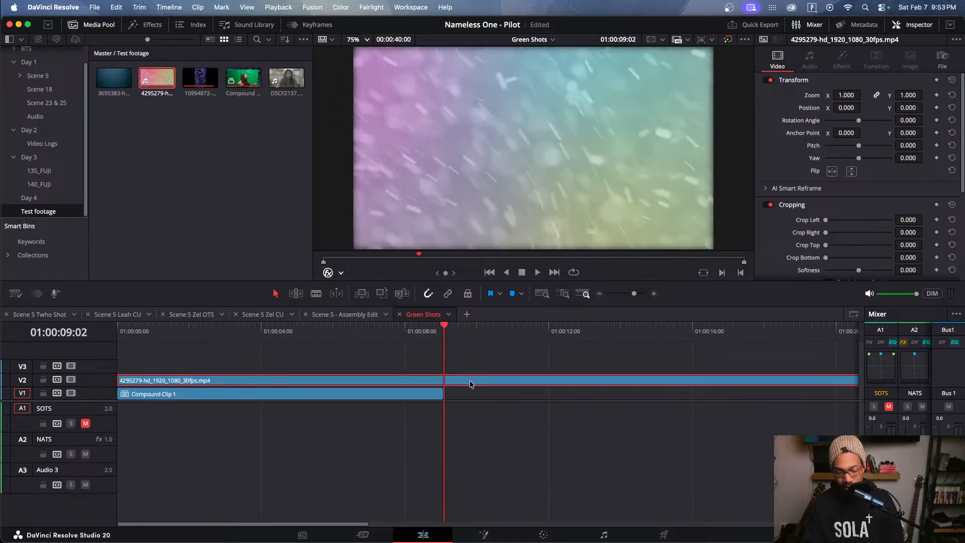
{"action": "key", "text": "super+b"}
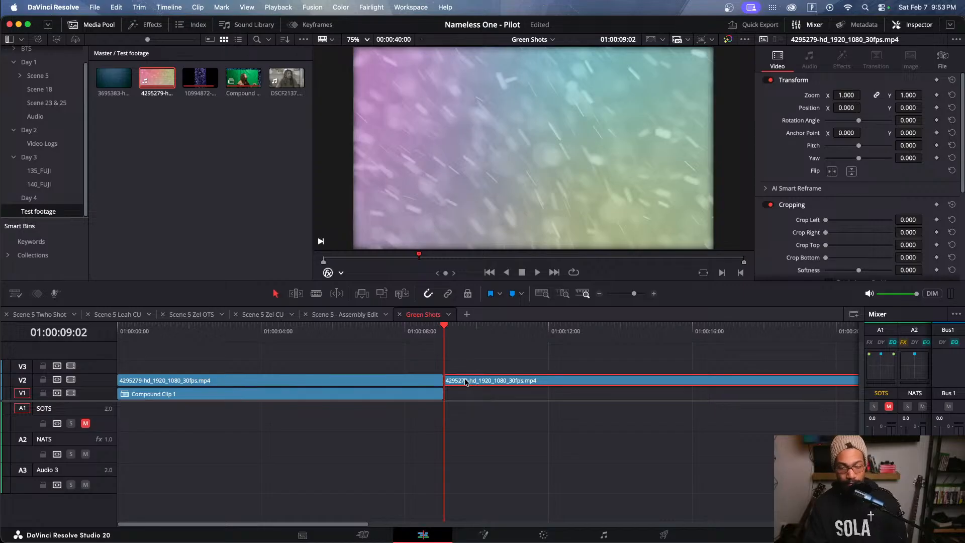
{"action": "key", "text": "BackSpace"}
{"action": "left_click", "coordinate": [158, 333]}
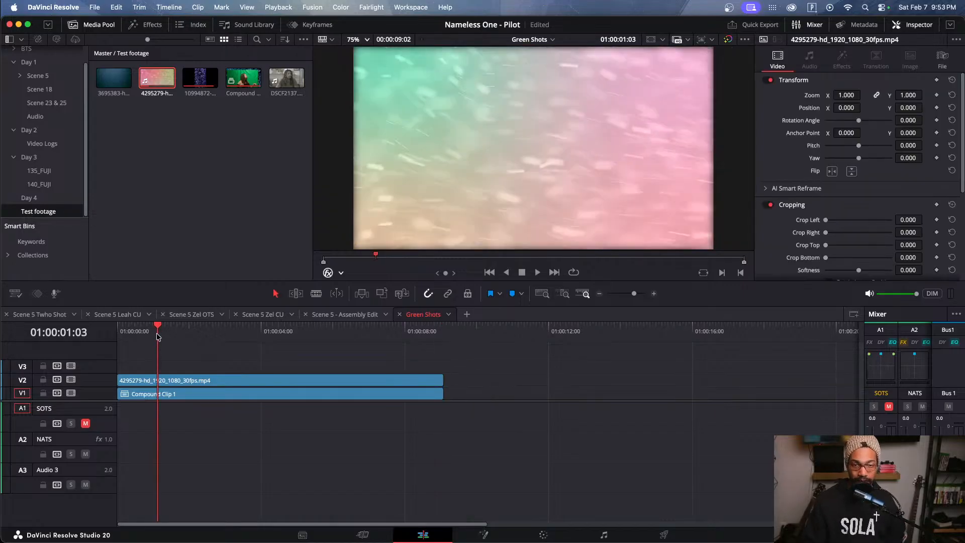
Step: Save the project, select the particle clip on V2 and play the timeline up to 01:00:02:18
{"action": "key", "text": "super+s"}
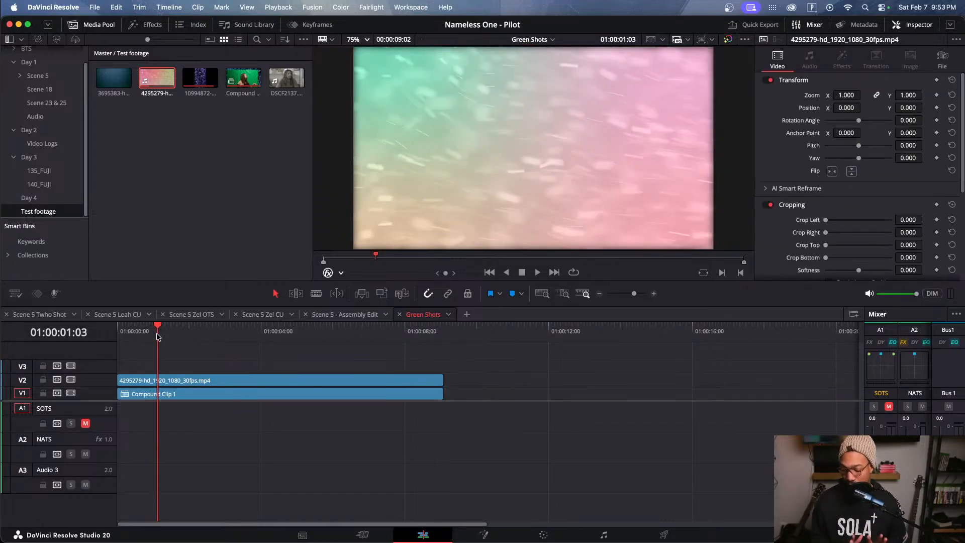
{"action": "left_click", "coordinate": [203, 384]}
{"action": "mouse_move", "coordinate": [202, 385]}
{"action": "left_mouse_down"}
{"action": "mouse_move", "coordinate": [271, 383]}
{"action": "mouse_move", "coordinate": [191, 381]}
{"action": "left_mouse_up"}
{"action": "key", "text": "space"}
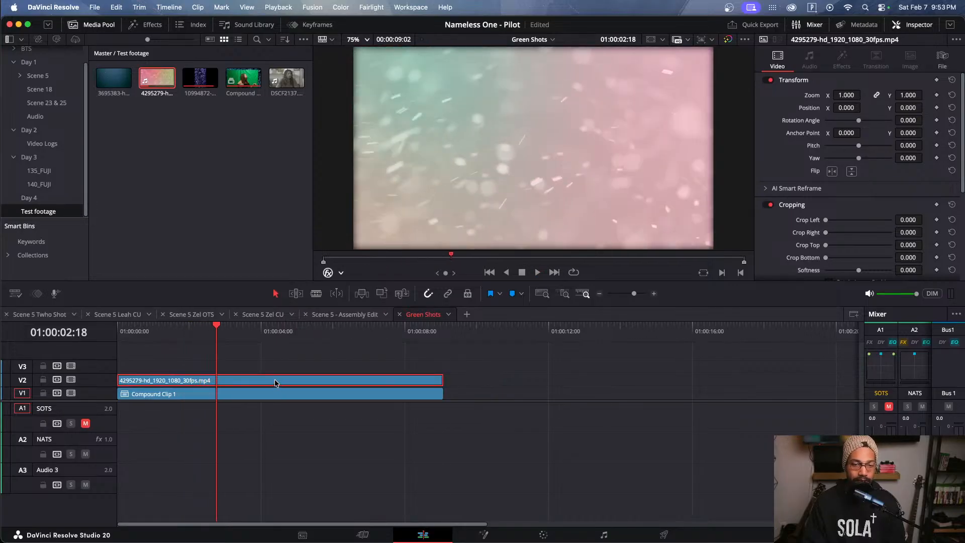
{"action": "right_click", "coordinate": [274, 382]}
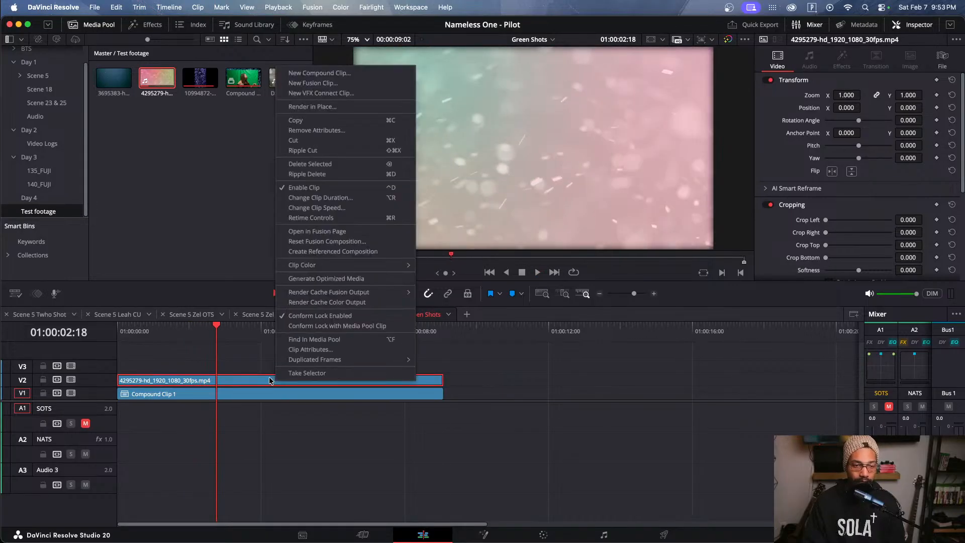
{"action": "left_click", "coordinate": [270, 381]}
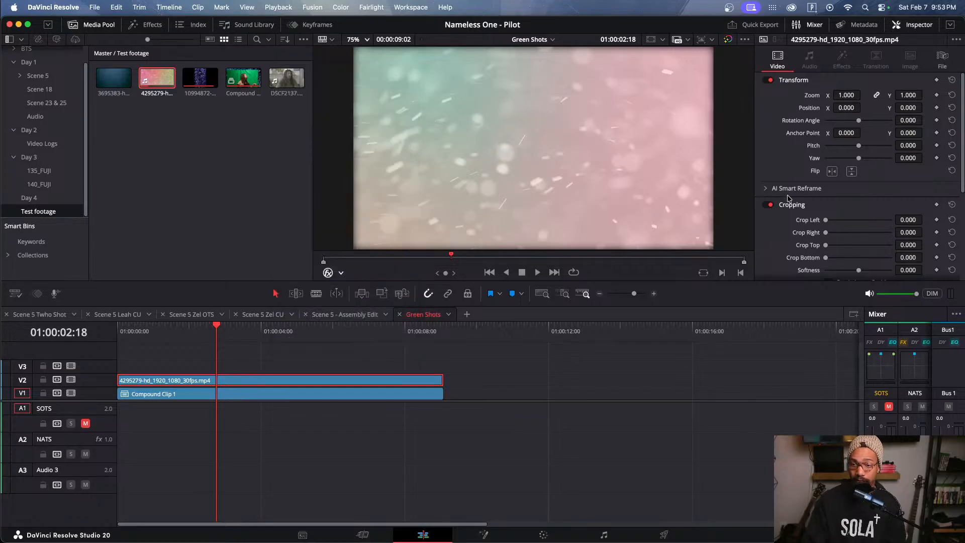
Step: Preview the Add composite mode on the V2 particle clip while leaving the mode at Normal
{"action": "scroll", "coordinate": [790, 221], "scroll_direction": "down", "scroll_amount": 5}
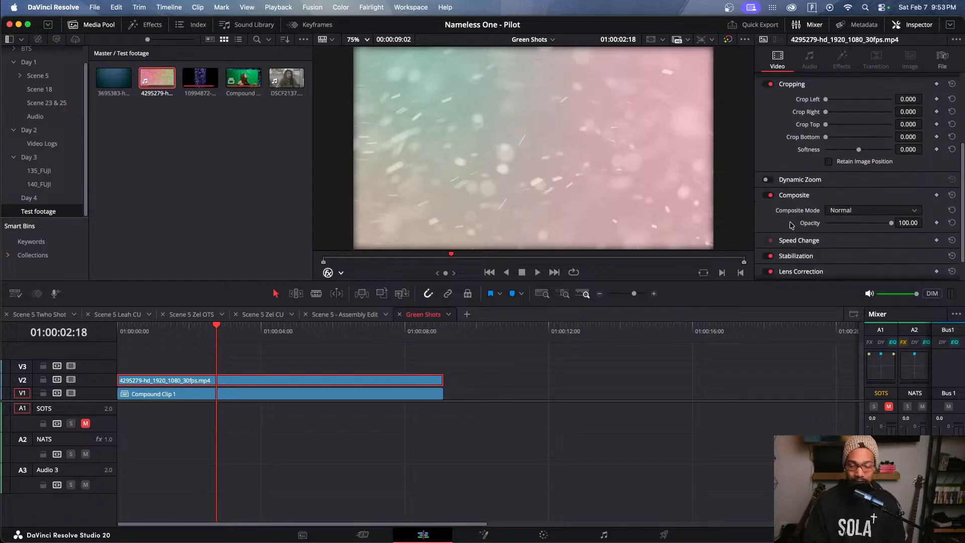
{"action": "scroll", "coordinate": [790, 222], "scroll_direction": "up", "scroll_amount": 5}
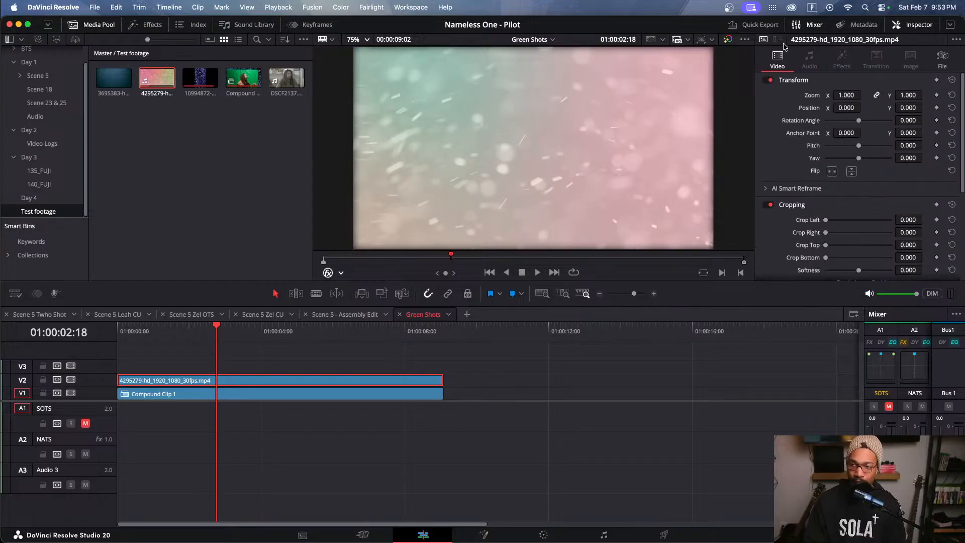
{"action": "scroll", "coordinate": [782, 146], "scroll_direction": "down", "scroll_amount": 4}
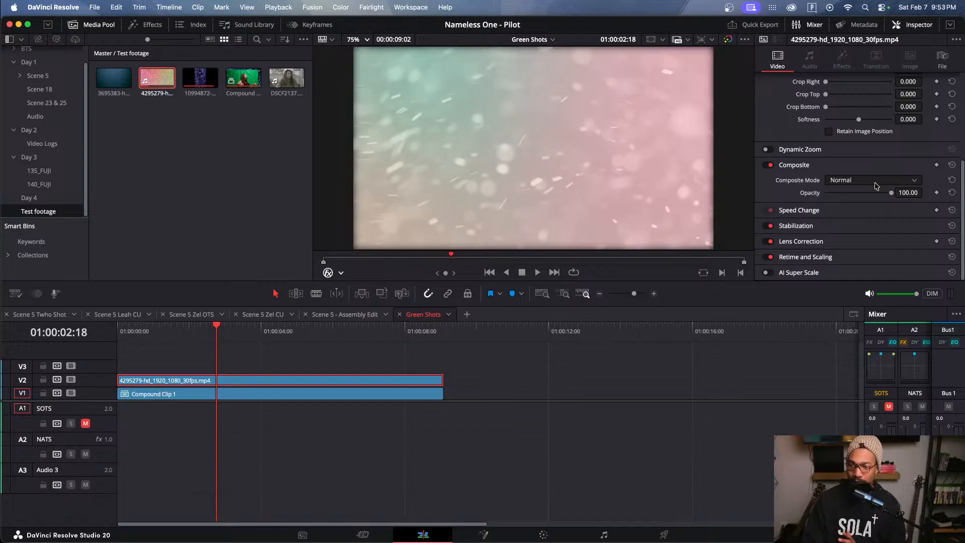
{"action": "left_click", "coordinate": [875, 182]}
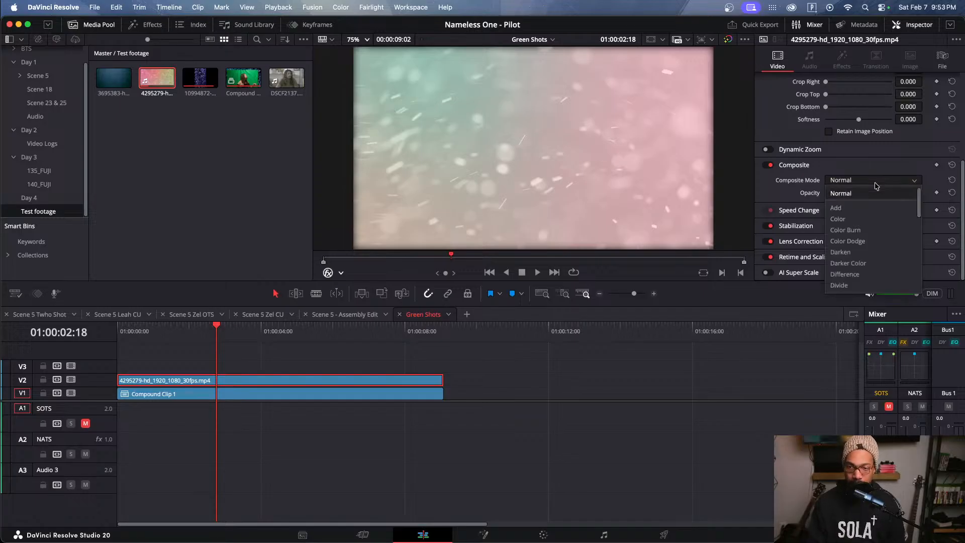
{"action": "key", "text": "Down"}
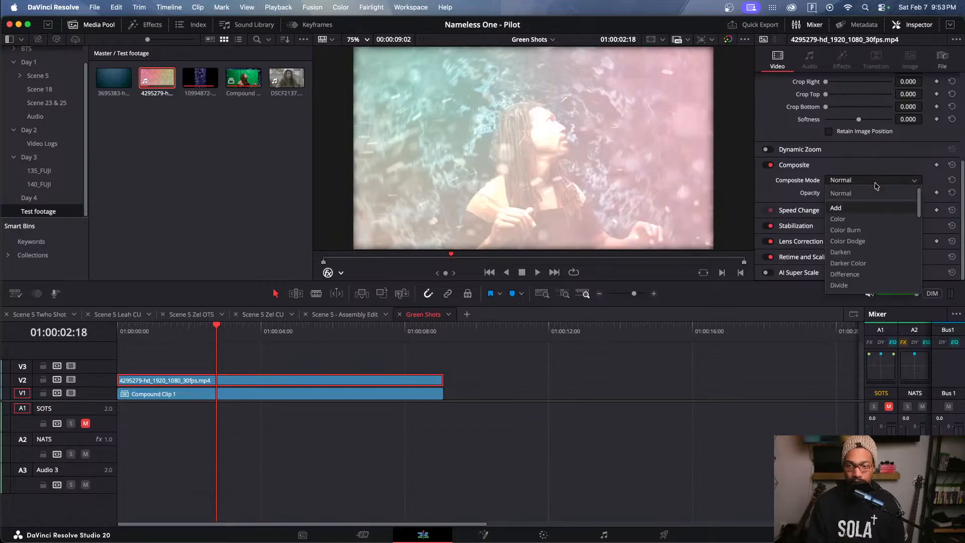
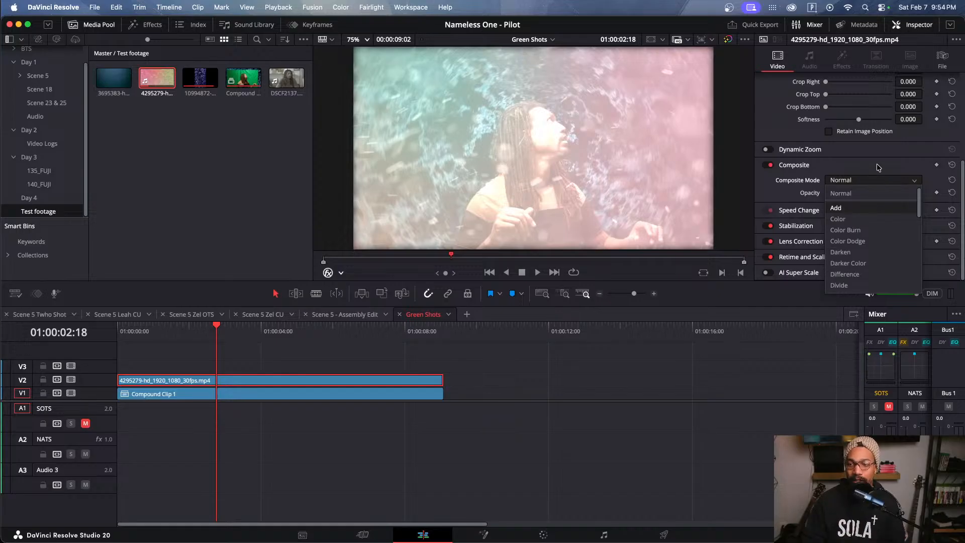
{"action": "left_click", "coordinate": [877, 179]}
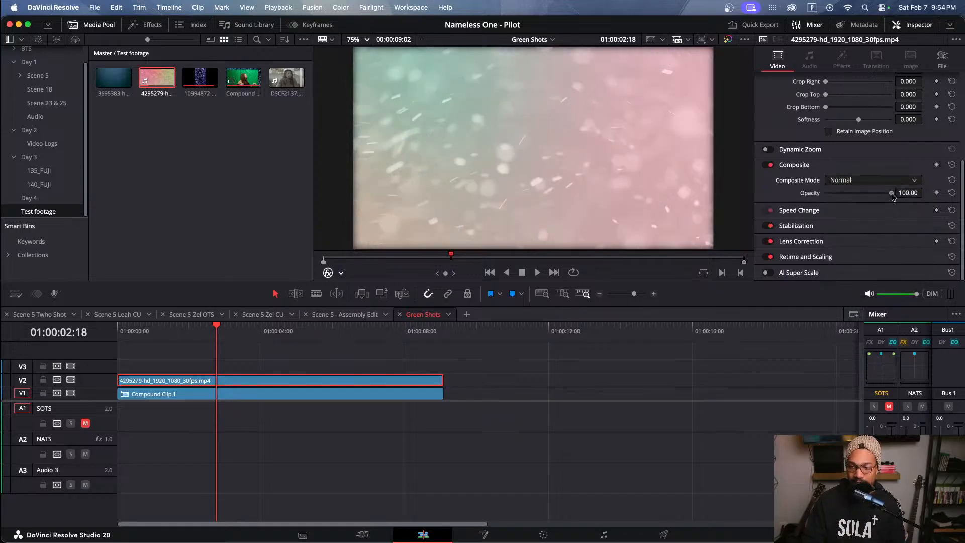
Step: Try lowering the V2 particle clip's opacity to 28.24 and play back the blend from near the timeline start
{"action": "left_click_drag", "start_coordinate": [892, 194], "coordinate": [853, 197]}
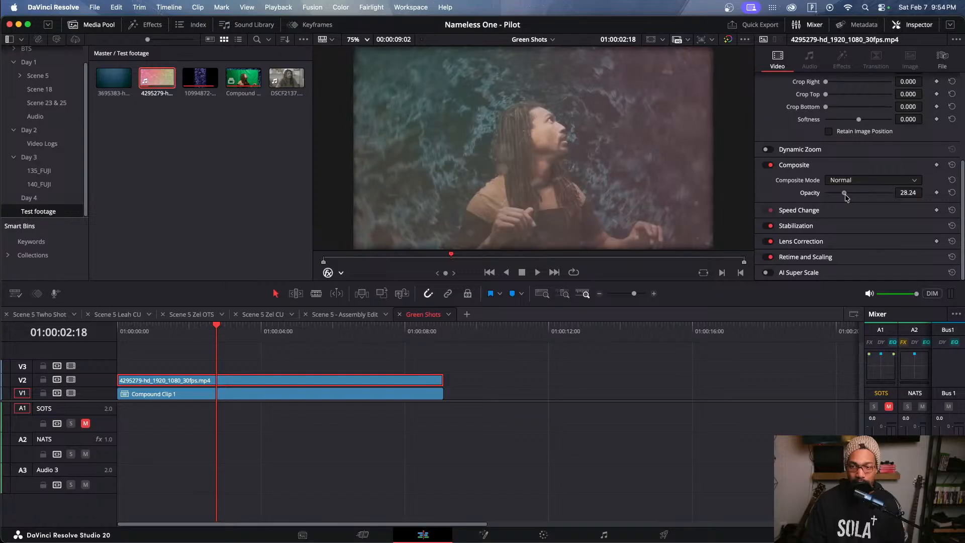
{"action": "left_click_drag", "start_coordinate": [163, 328], "coordinate": [130, 328]}
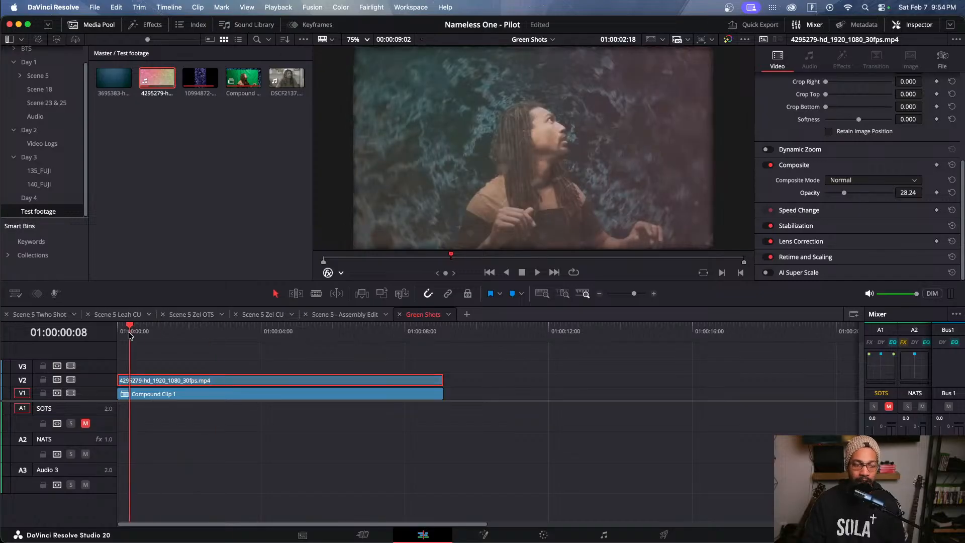
{"action": "key", "text": "space"}
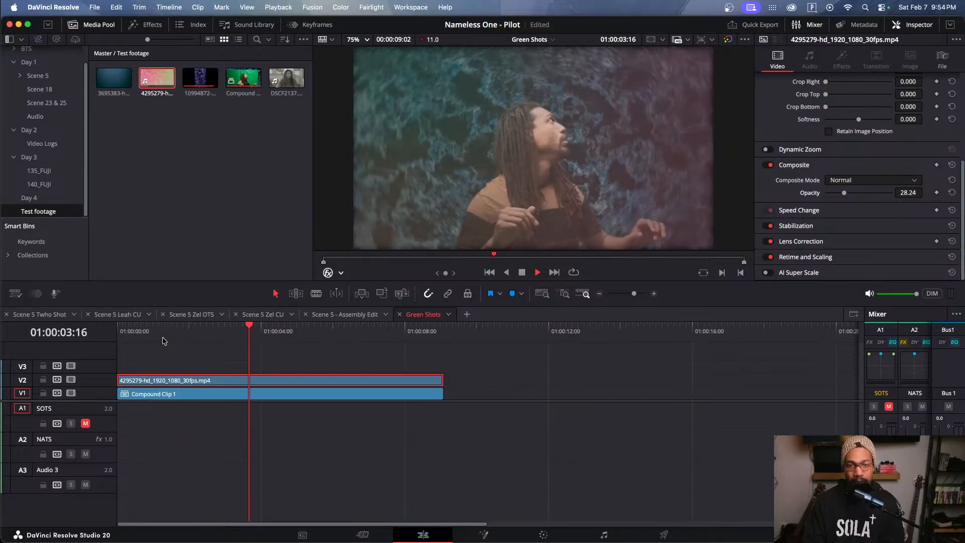
{"action": "key", "text": "space"}
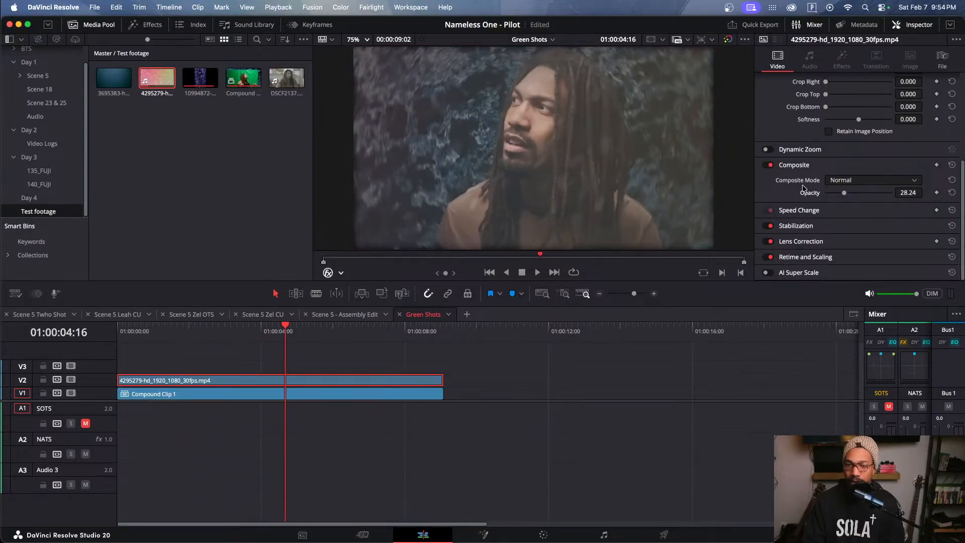
Step: Step frame by frame through the close-up to 01:00:05:06 and reset the V2 particle clip's opacity to 100
{"action": "key", "text": "Right"}
{"action": "key", "text": "Right"}
{"action": "key", "text": "Right"}
{"action": "key", "text": "Right"}
{"action": "key", "text": "Right"}
{"action": "key", "text": "Right"}
{"action": "key", "text": "Right"}
{"action": "key", "text": "Right"}
{"action": "key", "text": "Right"}
{"action": "key", "text": "Right"}
{"action": "key", "text": "Right"}
{"action": "key", "text": "Right"}
{"action": "key", "text": "Right"}
{"action": "key", "text": "Right"}
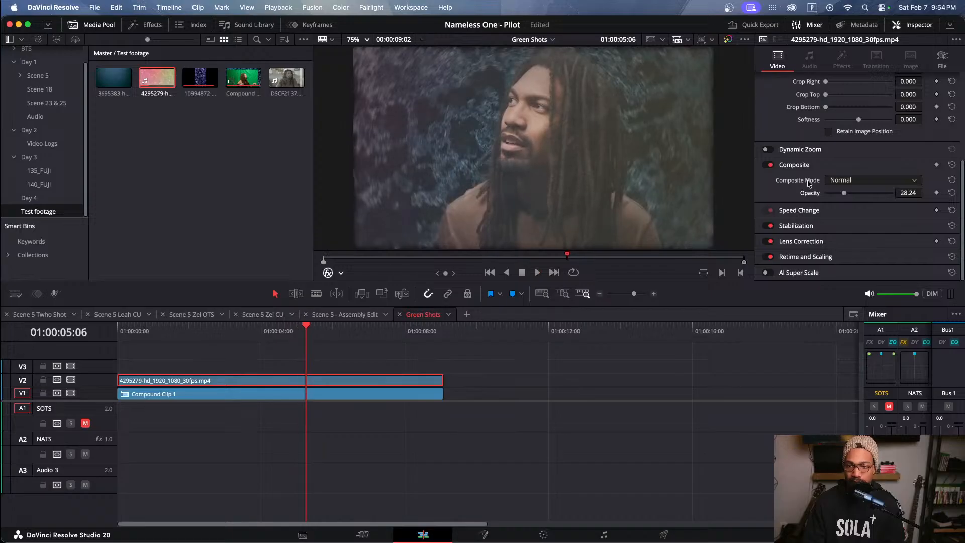
{"action": "double_click", "coordinate": [810, 193]}
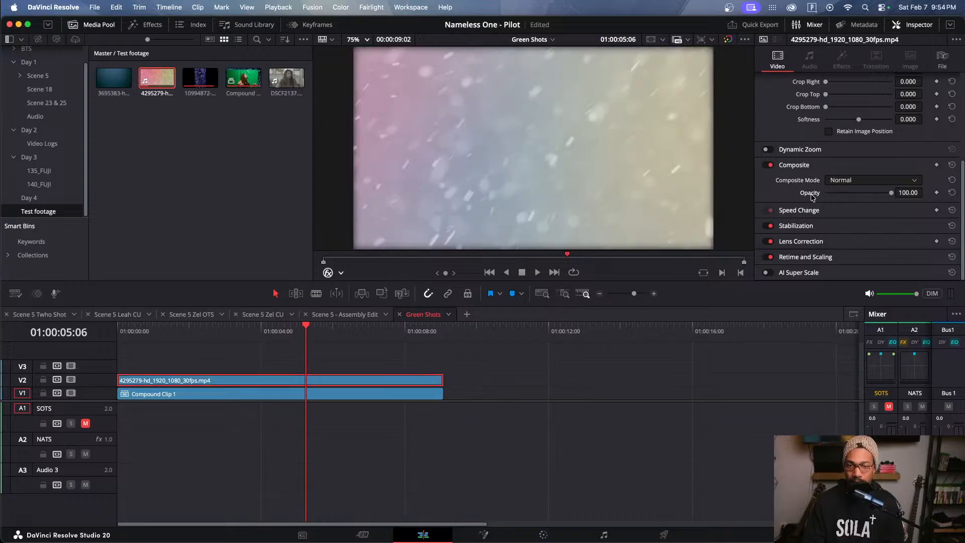
Step: Audition the composite modes from Add through Inverted Alpha on the V2 particle clip over the close-up frame
{"action": "left_click", "coordinate": [849, 184]}
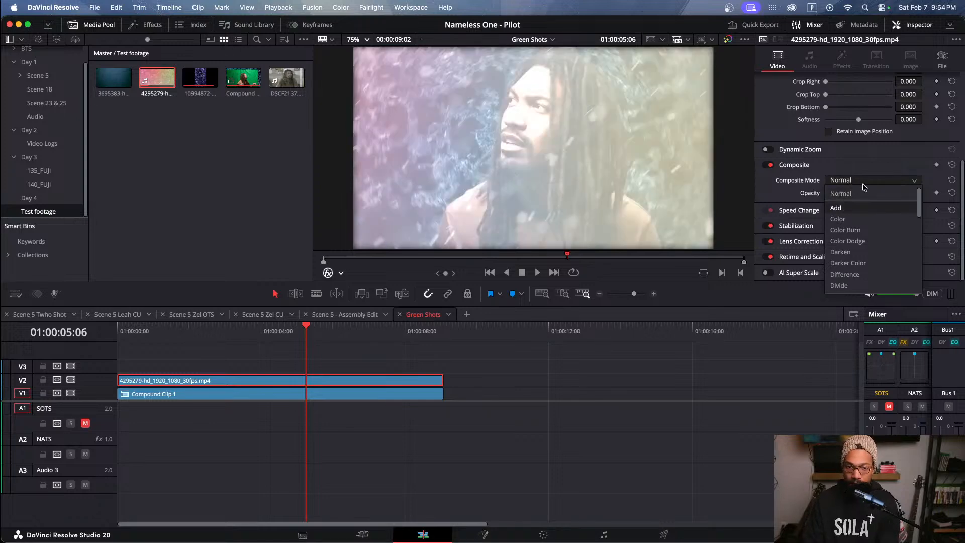
{"action": "key", "text": "Down"}
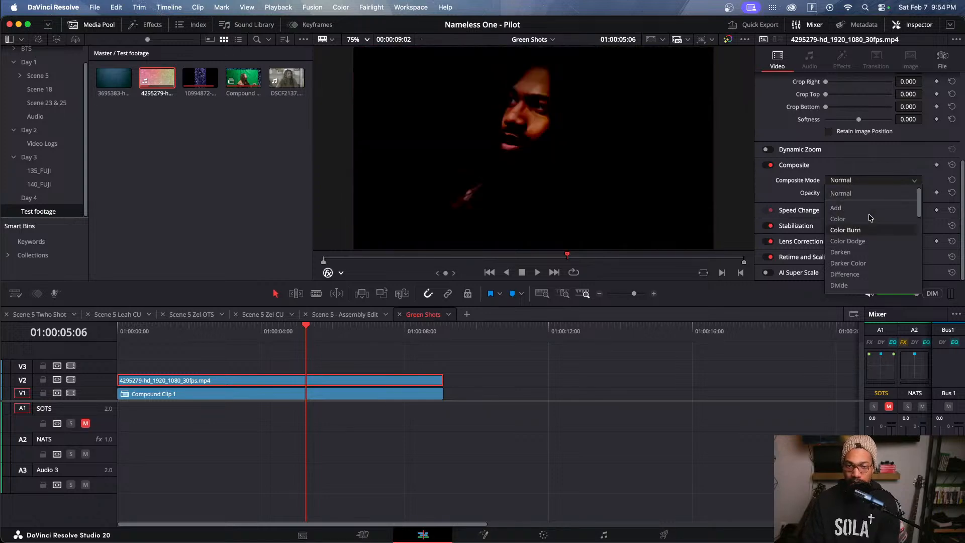
{"action": "key", "text": "Up"}
{"action": "key", "text": "Down"}
{"action": "key", "text": "Down"}
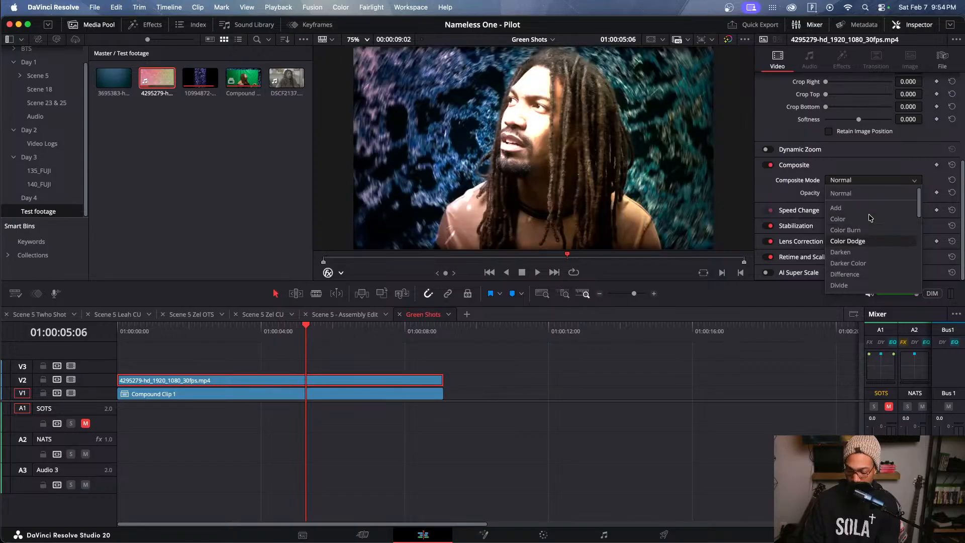
{"action": "key", "text": "Down"}
{"action": "key", "text": "Down"}
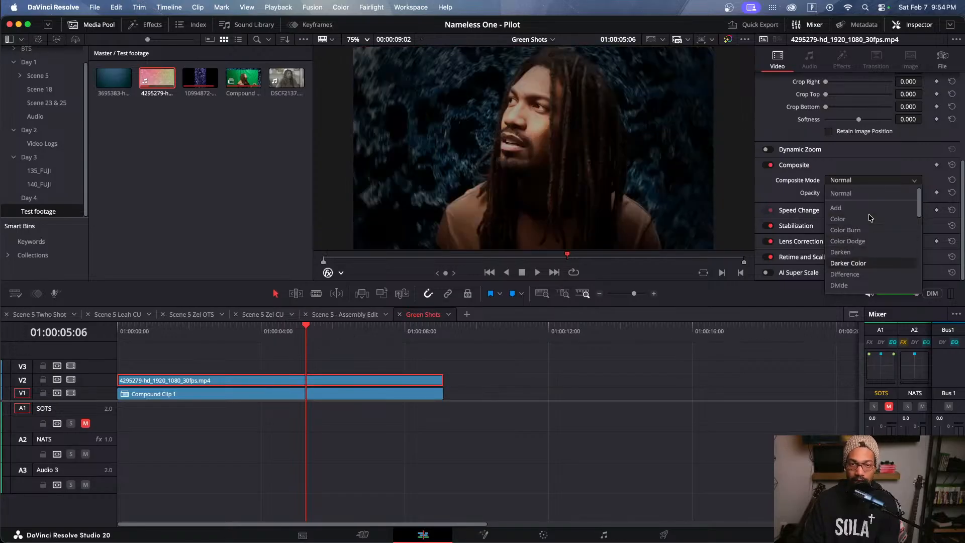
{"action": "key", "text": "Down"}
{"action": "key", "text": "Down"}
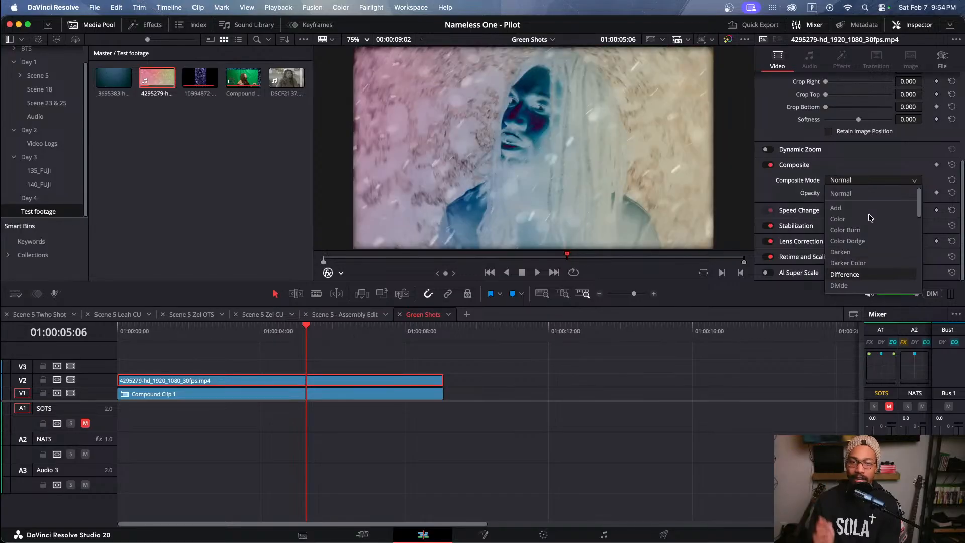
{"action": "key", "text": "Down"}
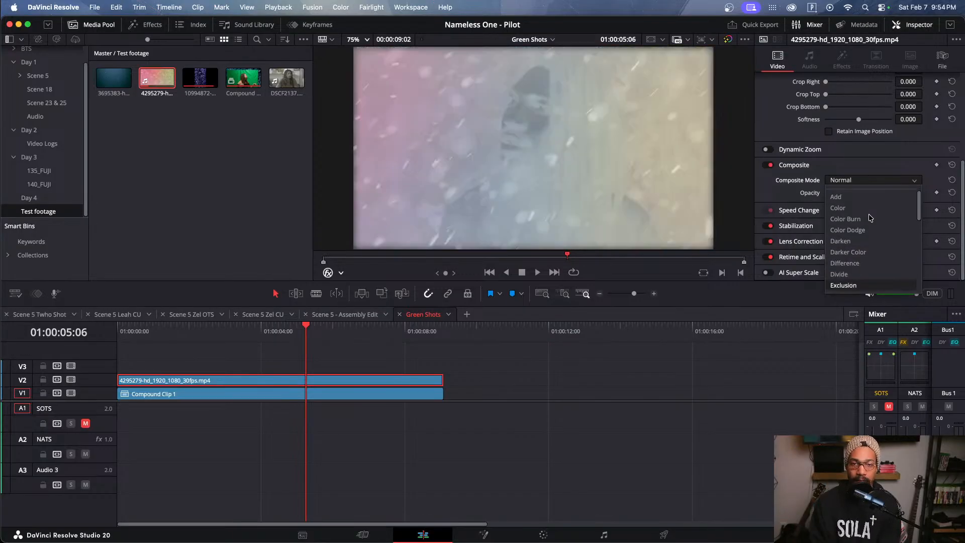
{"action": "key", "text": "Down"}
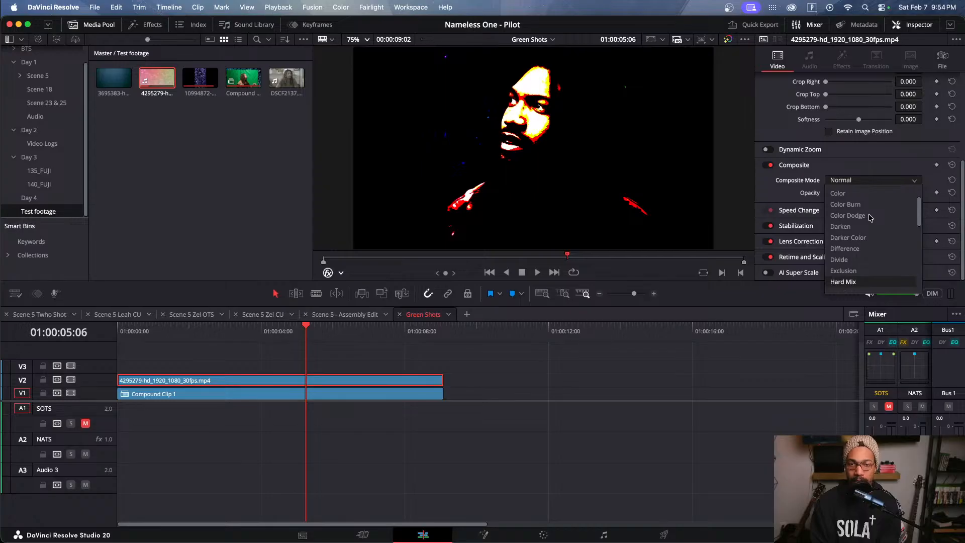
{"action": "key", "text": "Down"}
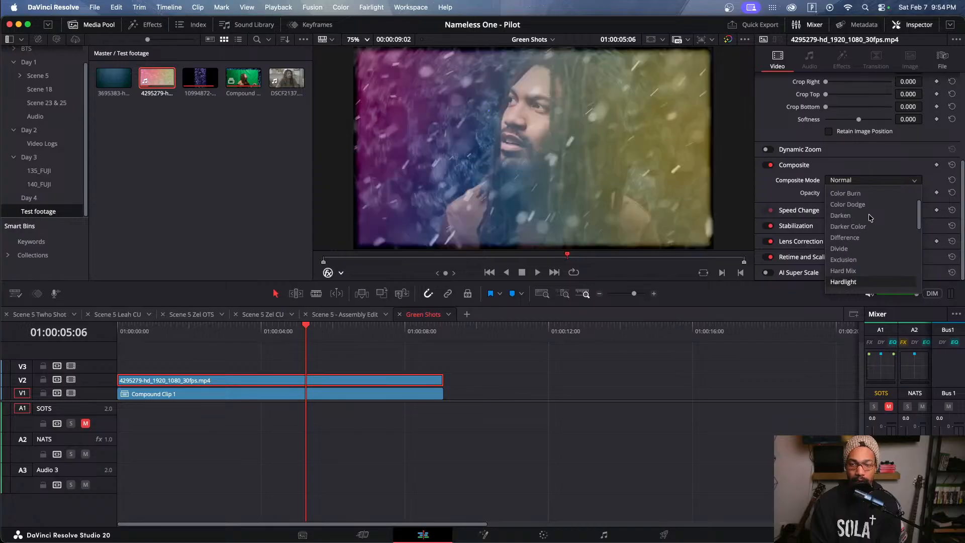
{"action": "key", "text": "Down"}
{"action": "key", "text": "Down"}
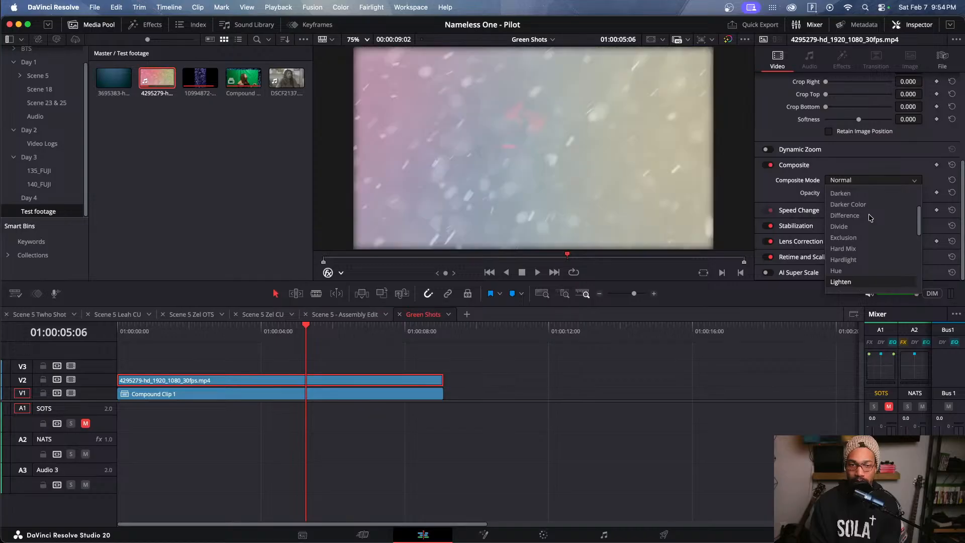
{"action": "key", "text": "Down"}
{"action": "key", "text": "Down"}
{"action": "key", "text": "Down"}
{"action": "key", "text": "Down"}
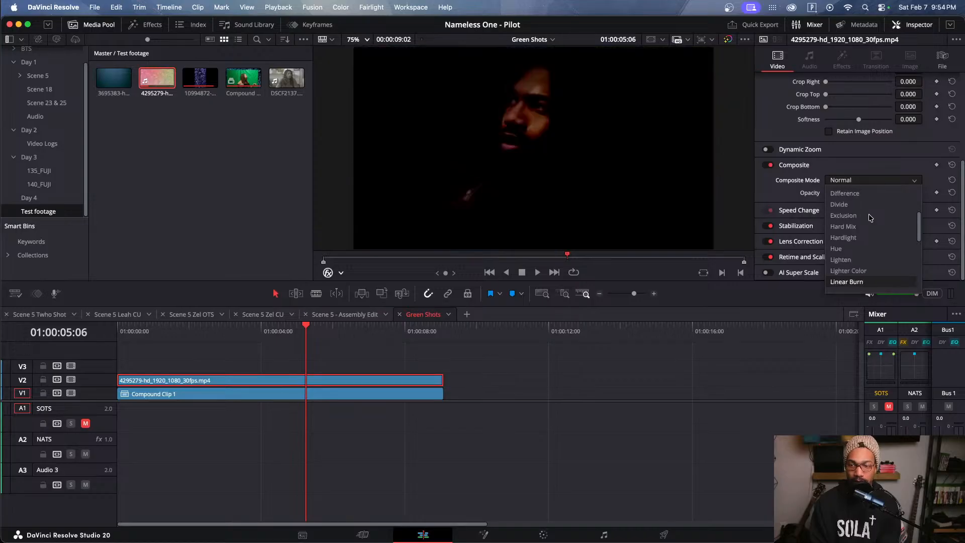
{"action": "key", "text": "Down"}
{"action": "key", "text": "Down"}
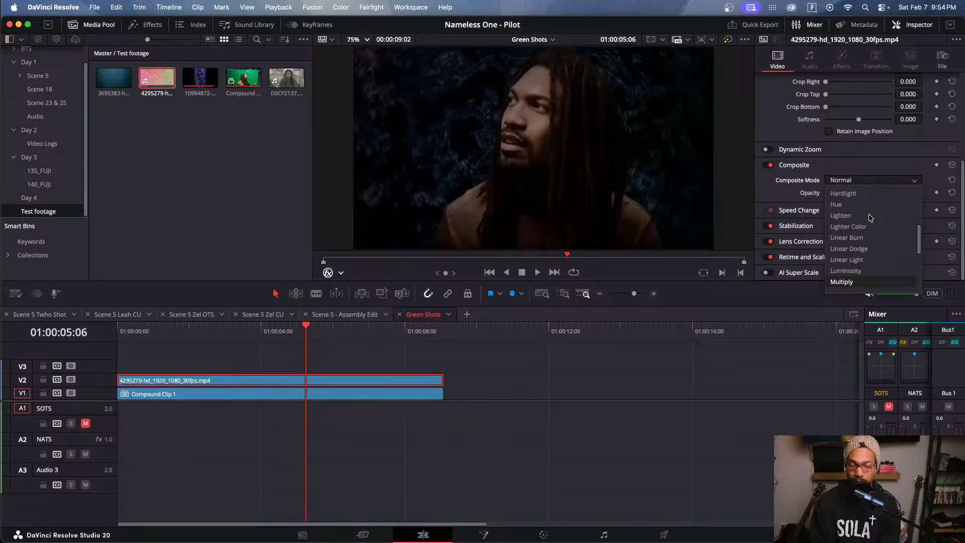
{"action": "key", "text": "Down"}
{"action": "key", "text": "Down"}
{"action": "key", "text": "Down"}
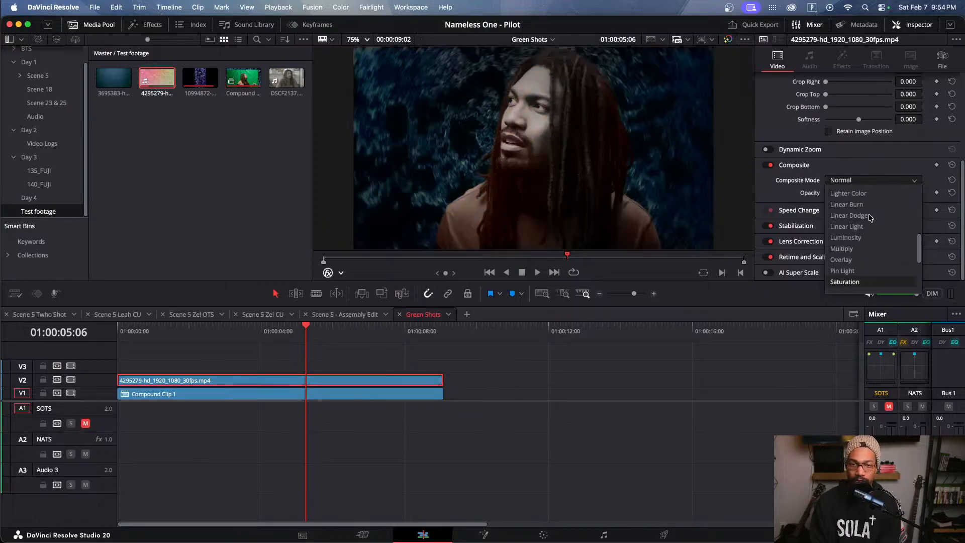
{"action": "key", "text": "Down"}
{"action": "key", "text": "Down"}
{"action": "key", "text": "Down"}
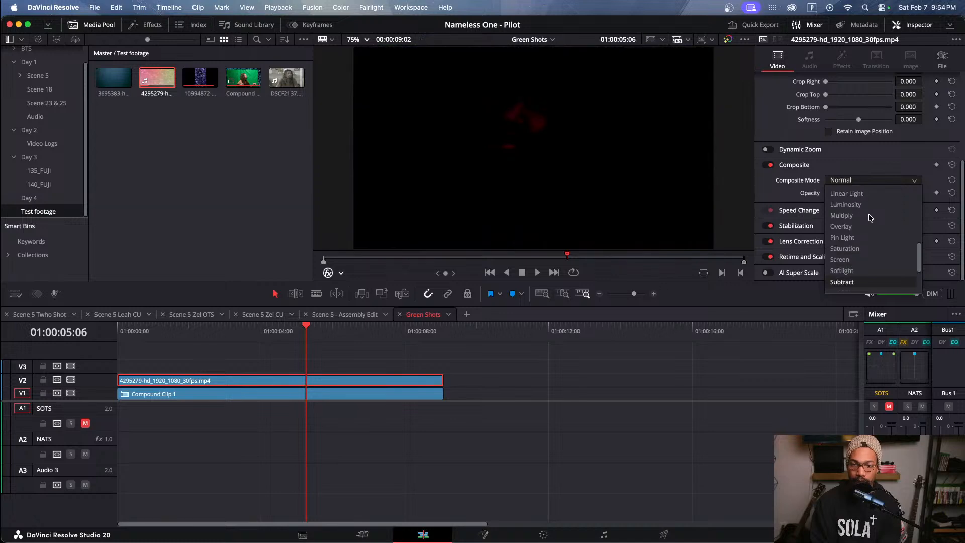
{"action": "key", "text": "Down"}
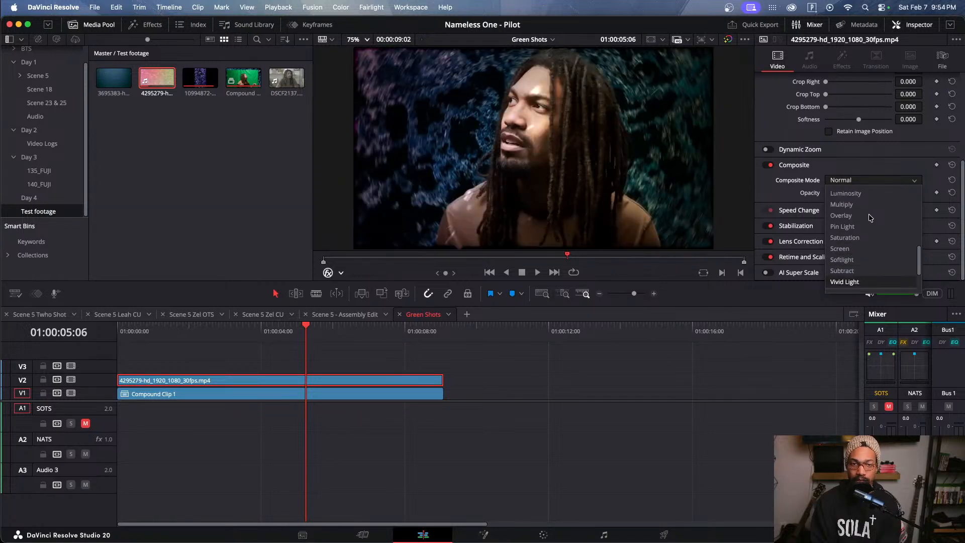
{"action": "key", "text": "Down"}
{"action": "key", "text": "Down"}
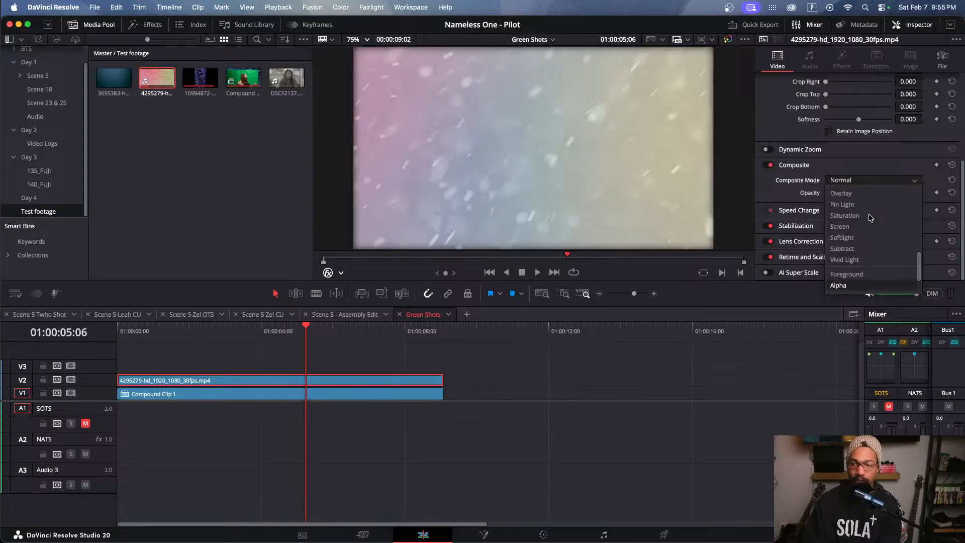
{"action": "key", "text": "Down"}
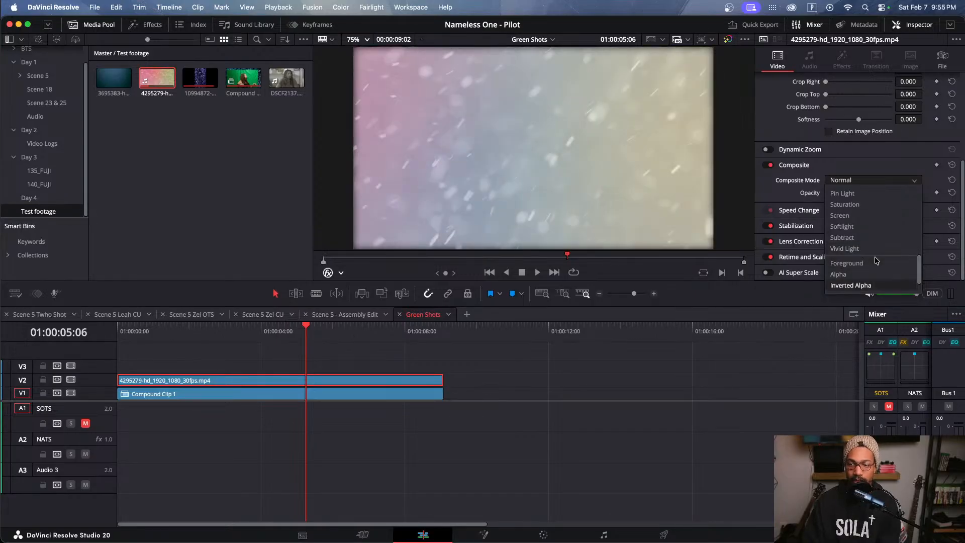
Step: Set the V2 particle clip's composite mode to Vivid Light and play the result from near the timeline start to 01:00:06:20
{"action": "left_click", "coordinate": [849, 249]}
{"action": "left_click_drag", "start_coordinate": [196, 336], "coordinate": [131, 340]}
{"action": "key", "text": "space"}
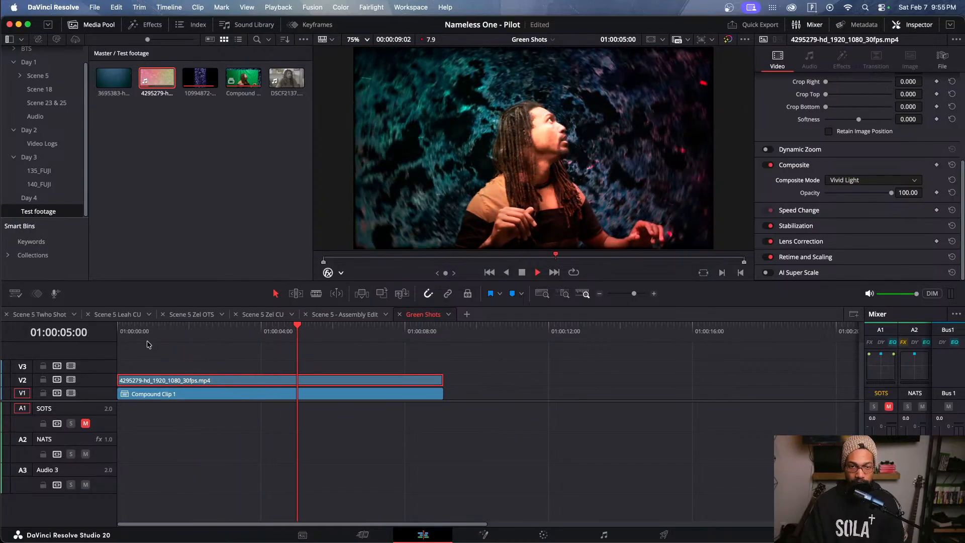
{"action": "key", "text": "space"}
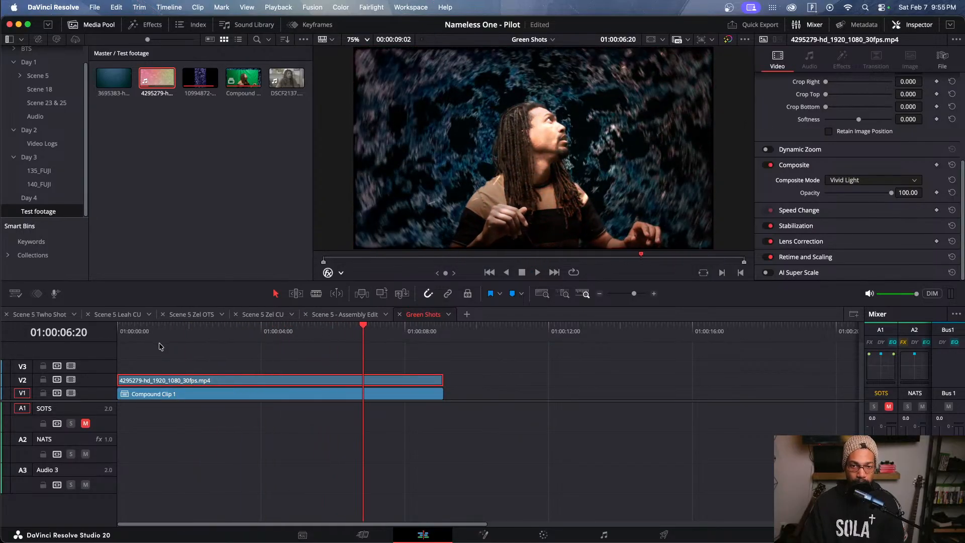
Step: Step forward from 01:00:06:20 to 01:00:07:03 to examine the Vivid Light blend over the actor's close-up
{"action": "key", "text": "Right"}
{"action": "key", "text": "Right"}
{"action": "key", "text": "Right"}
{"action": "key", "text": "Right"}
{"action": "key", "text": "Right"}
{"action": "key", "text": "Right"}
{"action": "key", "text": "Right"}
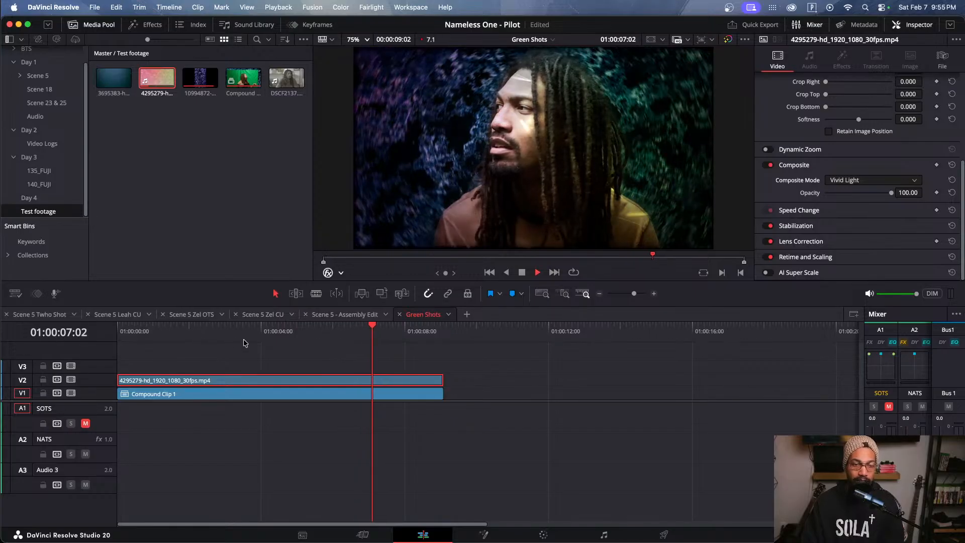
{"action": "scroll", "coordinate": [805, 120], "scroll_direction": "up", "scroll_amount": 5}
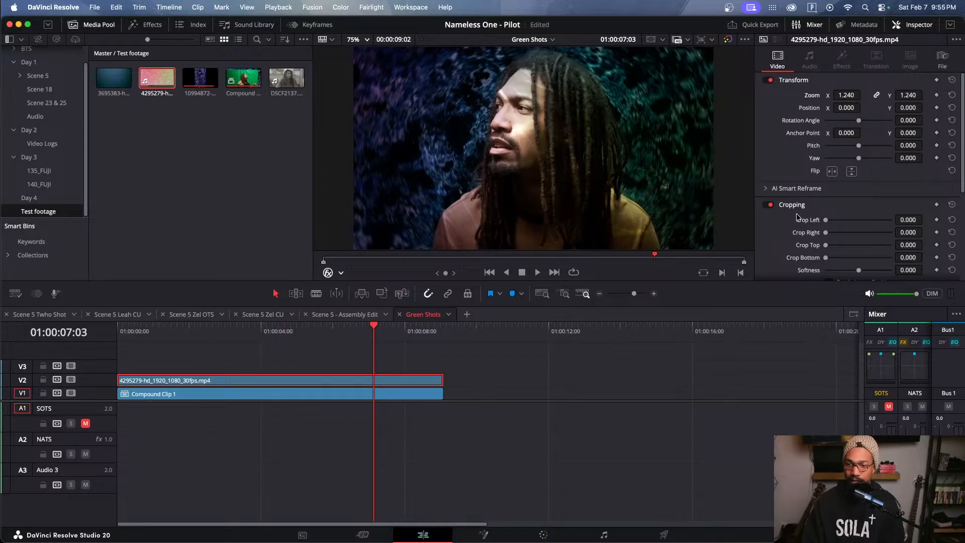
Step: Try the Screen composite mode at 30.53 opacity on the V2 particle clip and play the blend from 01:00:03:17
{"action": "scroll", "coordinate": [804, 193], "scroll_direction": "down", "scroll_amount": 3}
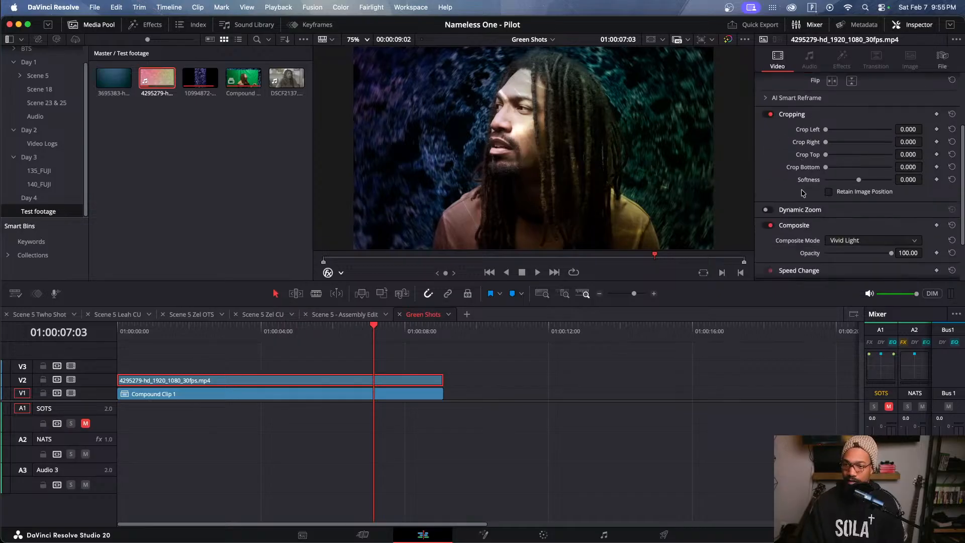
{"action": "left_click", "coordinate": [837, 240]}
{"action": "left_click", "coordinate": [845, 255]}
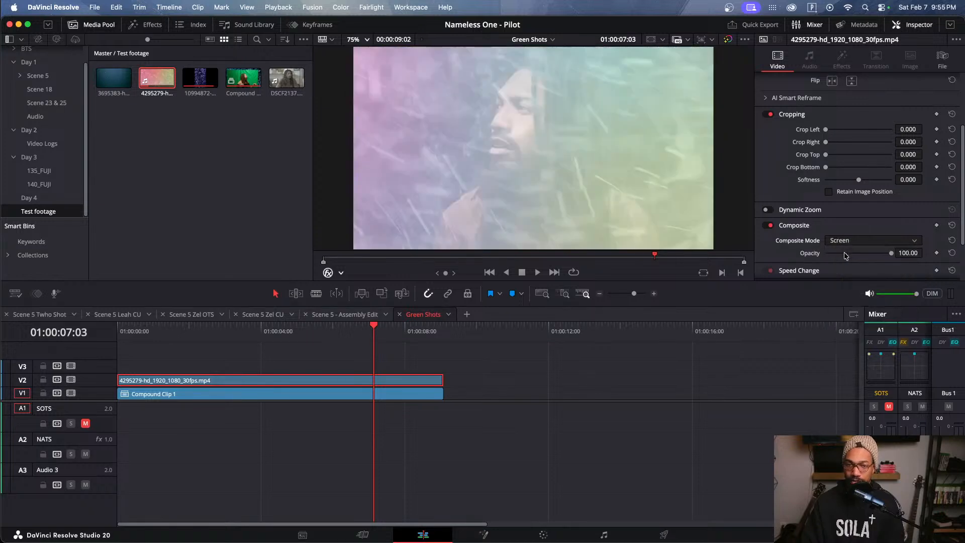
{"action": "mouse_move", "coordinate": [246, 343]}
{"action": "left_mouse_down"}
{"action": "mouse_move", "coordinate": [119, 343]}
{"action": "mouse_move", "coordinate": [250, 343]}
{"action": "left_mouse_up"}
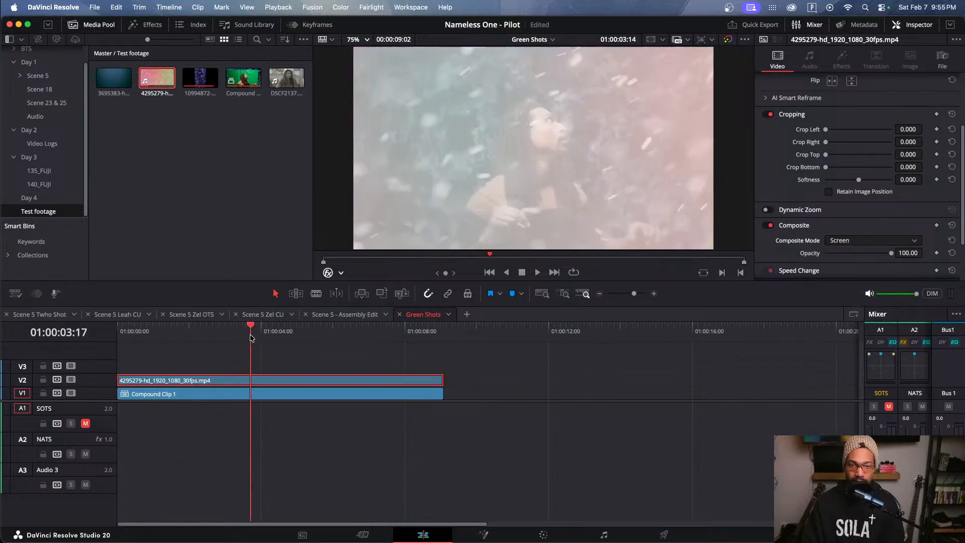
{"action": "left_click_drag", "start_coordinate": [852, 256], "coordinate": [847, 256]}
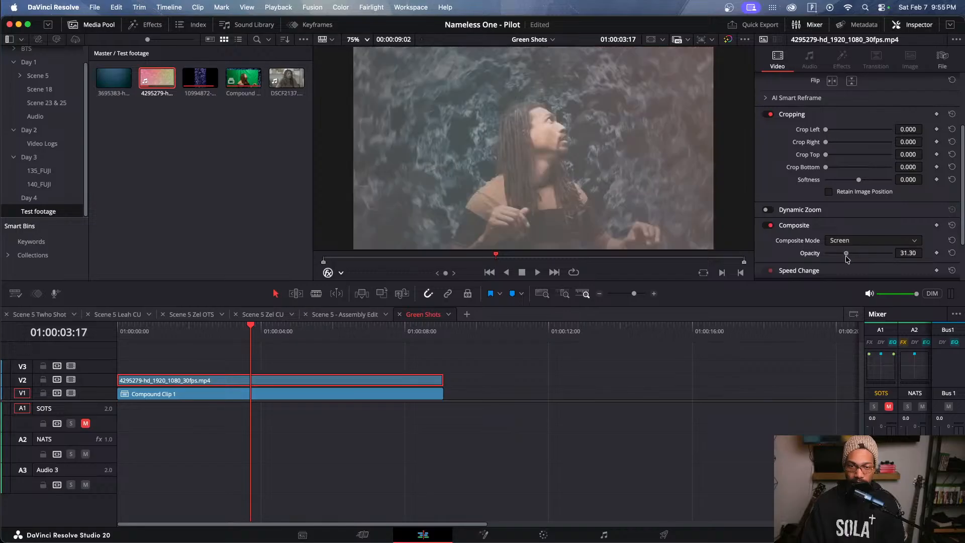
{"action": "key", "text": "space"}
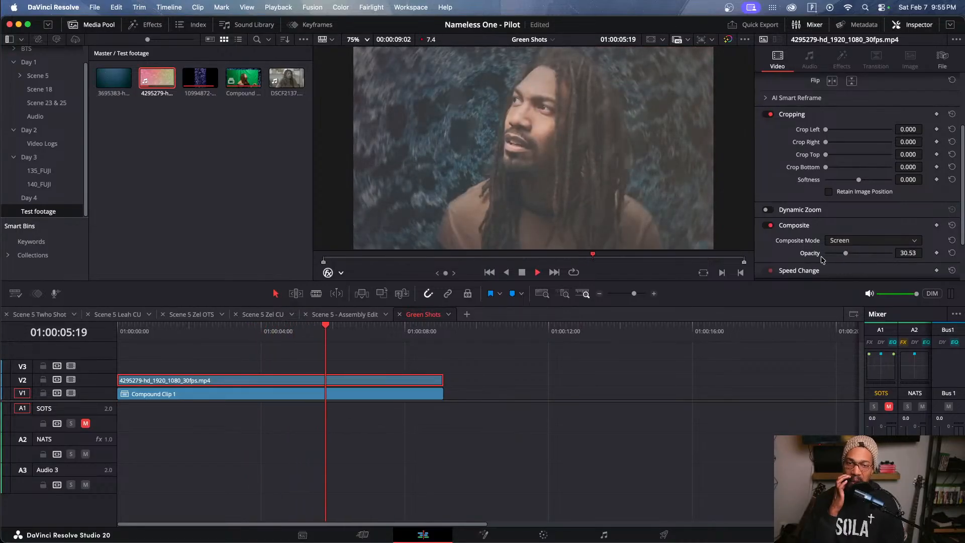
{"action": "key", "text": "space"}
{"action": "scroll", "coordinate": [823, 259], "scroll_direction": "down", "scroll_amount": 2}
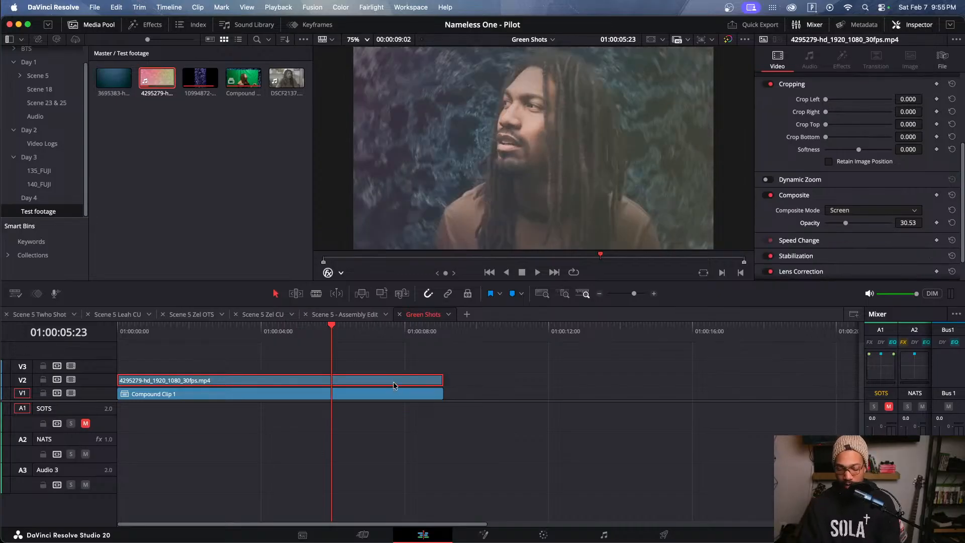
Step: Replace the V2 clip with 3695383-hd_1920_1080_30fps.mp4 at the timeline start and play it from the beginning
{"action": "key", "text": "BackSpace"}
{"action": "left_click", "coordinate": [107, 82]}
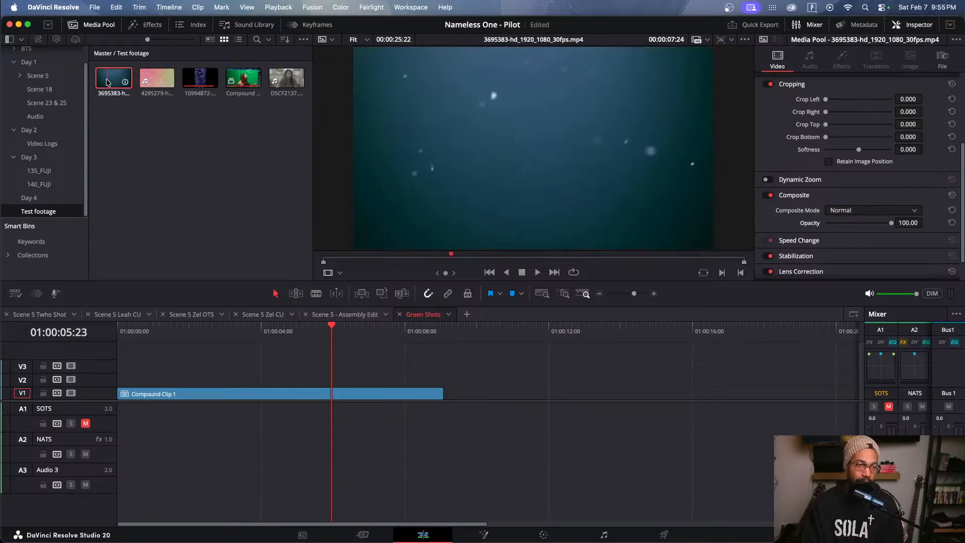
{"action": "left_click_drag", "start_coordinate": [107, 82], "coordinate": [119, 383]}
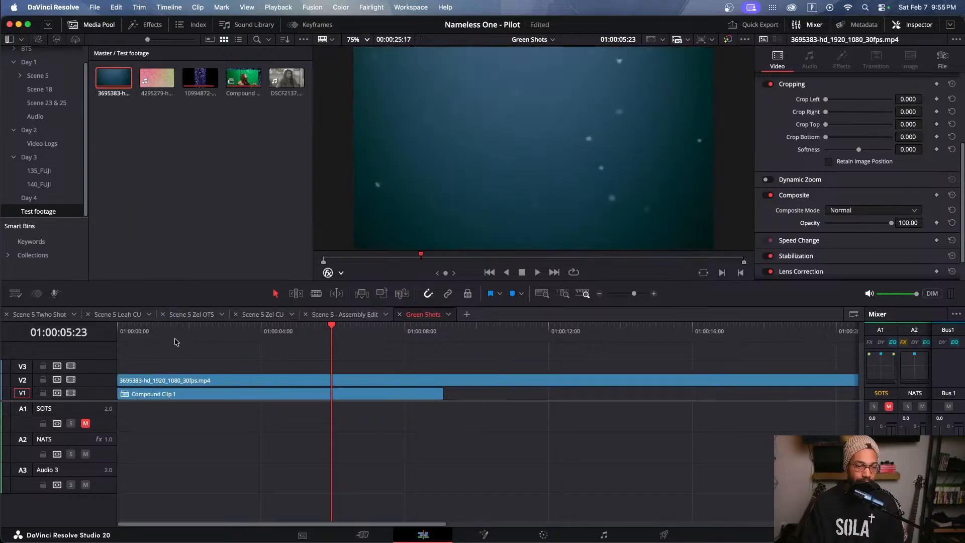
{"action": "left_click_drag", "start_coordinate": [174, 342], "coordinate": [89, 352]}
{"action": "key", "text": "space"}
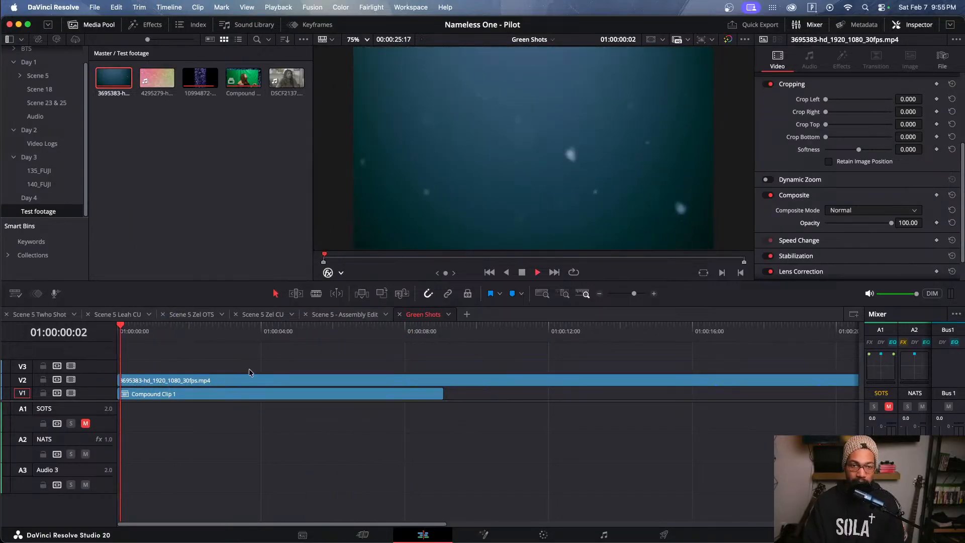
{"action": "key", "text": "space"}
Step: Audition the composite modes from Add through Luminosity on the new V2 particle clip at 01:00:01:02
{"action": "left_click", "coordinate": [336, 384]}
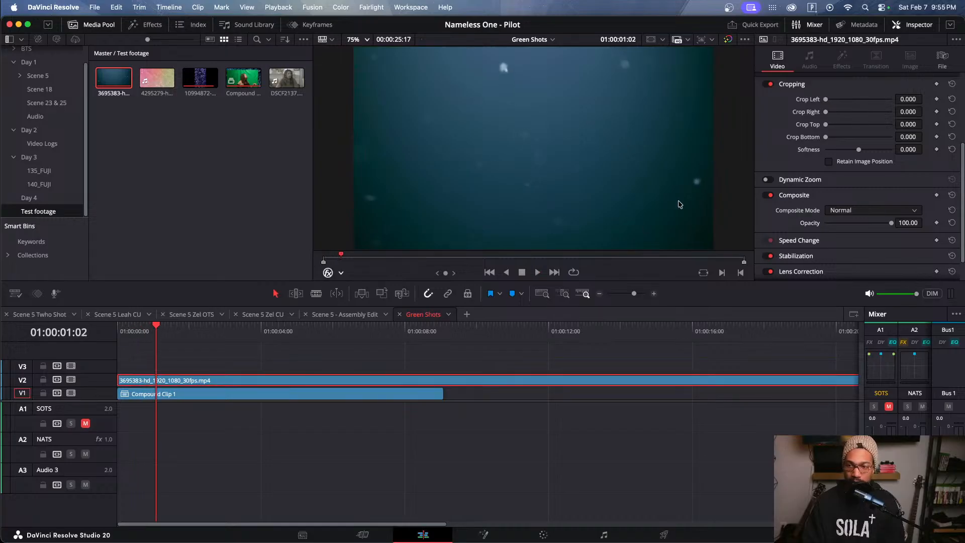
{"action": "left_click", "coordinate": [888, 212]}
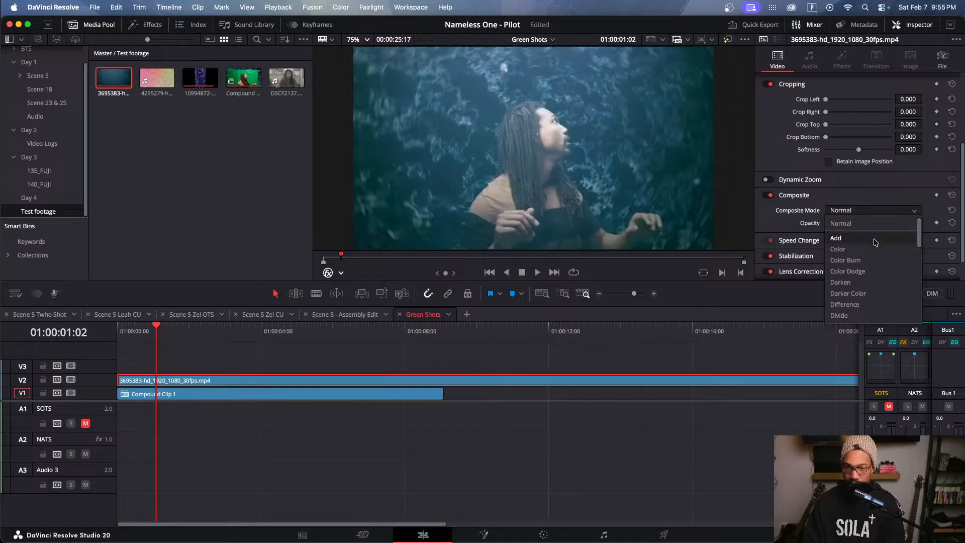
{"action": "key", "text": "Down"}
{"action": "key", "text": "Down"}
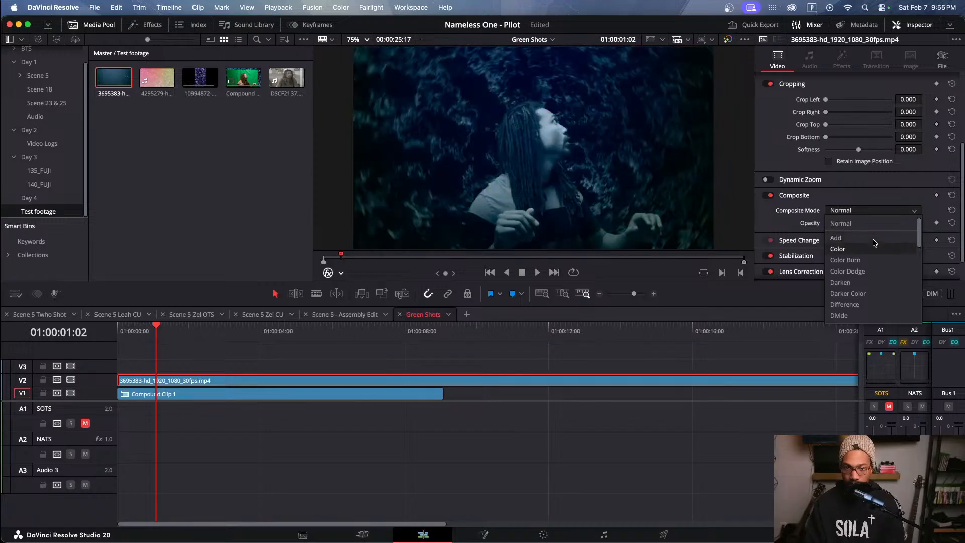
{"action": "key", "text": "Down"}
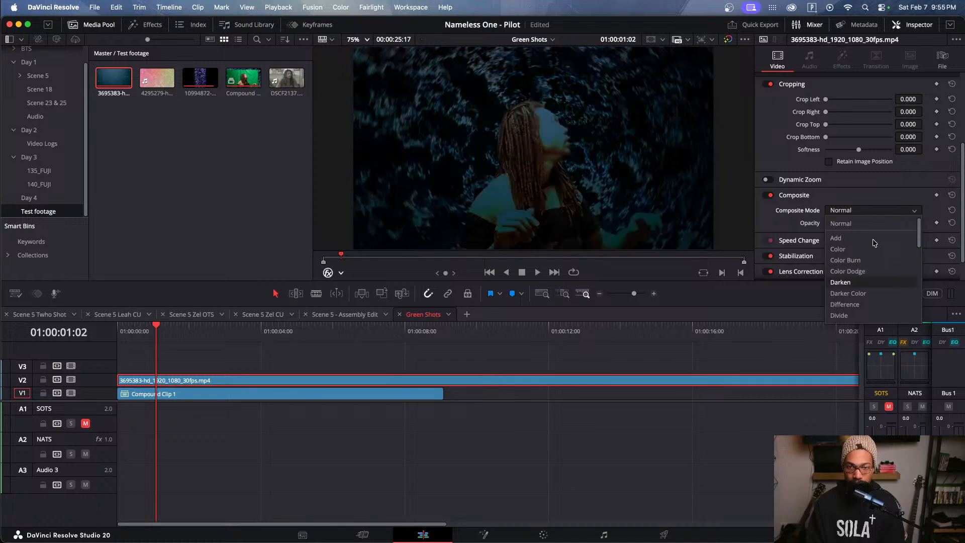
{"action": "key", "text": "Down"}
{"action": "key", "text": "Down"}
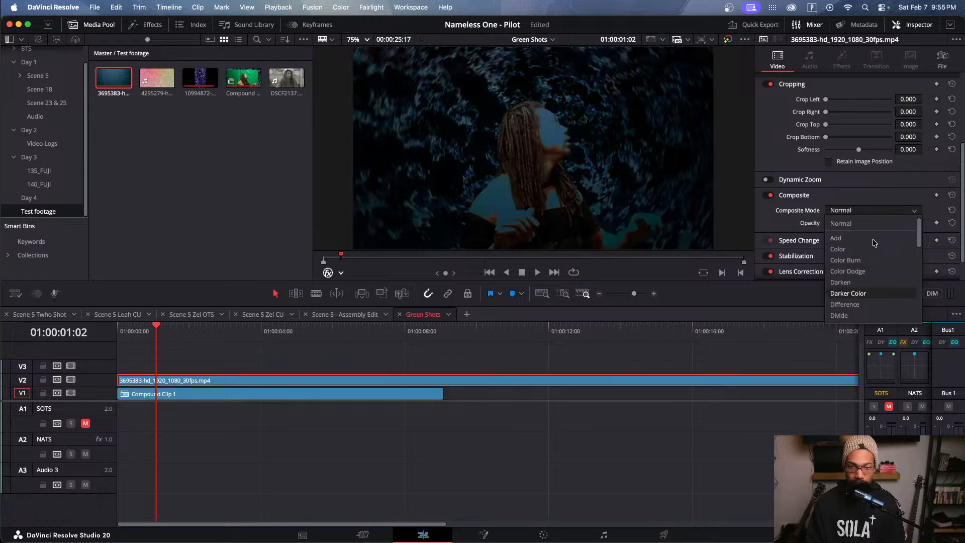
{"action": "key", "text": "Down"}
{"action": "key", "text": "Down"}
{"action": "key", "text": "Down"}
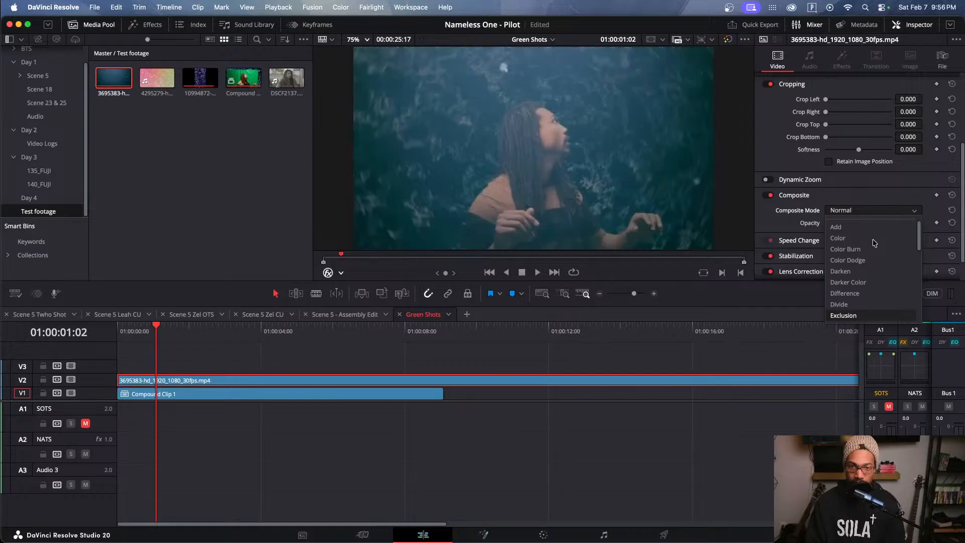
{"action": "key", "text": "Down"}
{"action": "key", "text": "Down"}
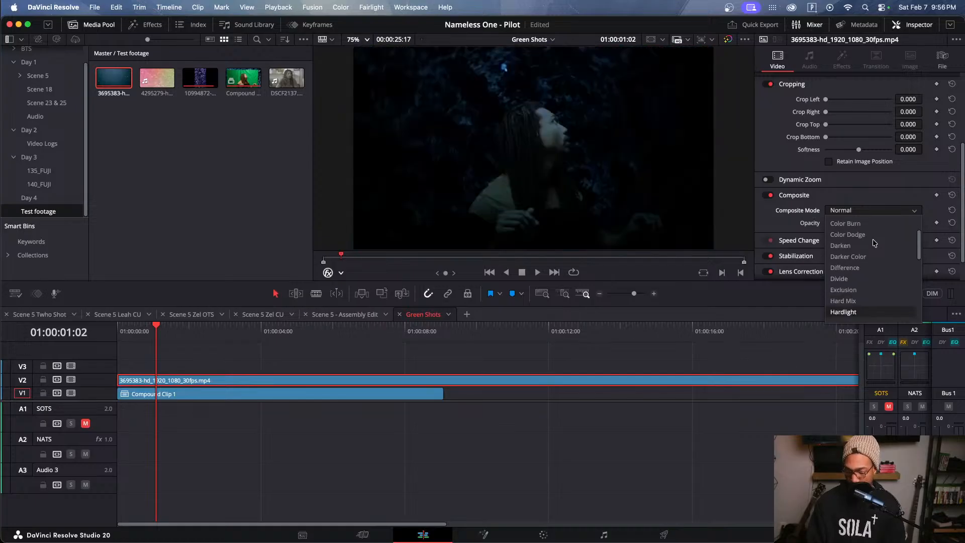
{"action": "key", "text": "Down"}
{"action": "key", "text": "Down"}
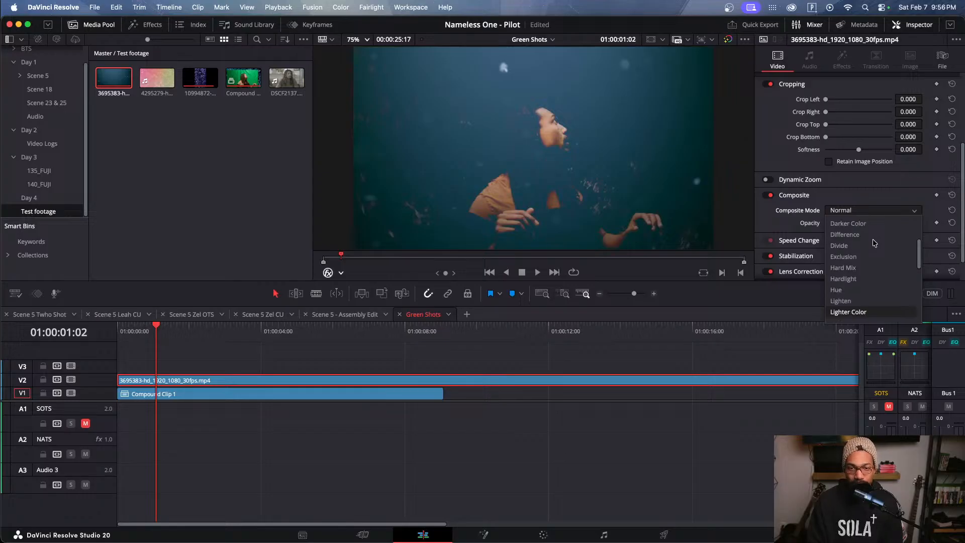
{"action": "key", "text": "Down"}
{"action": "key", "text": "Down"}
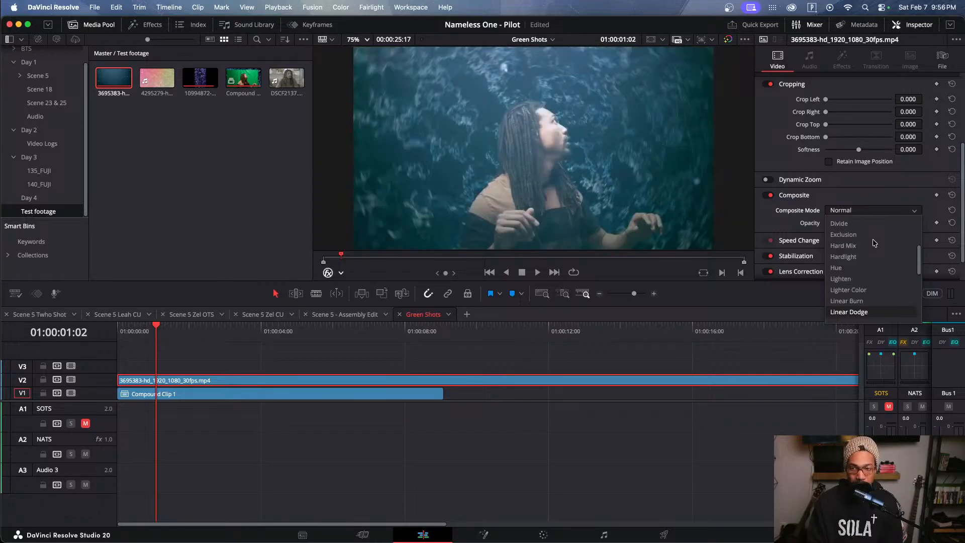
{"action": "key", "text": "Down"}
{"action": "key", "text": "Down"}
{"action": "key", "text": "Down"}
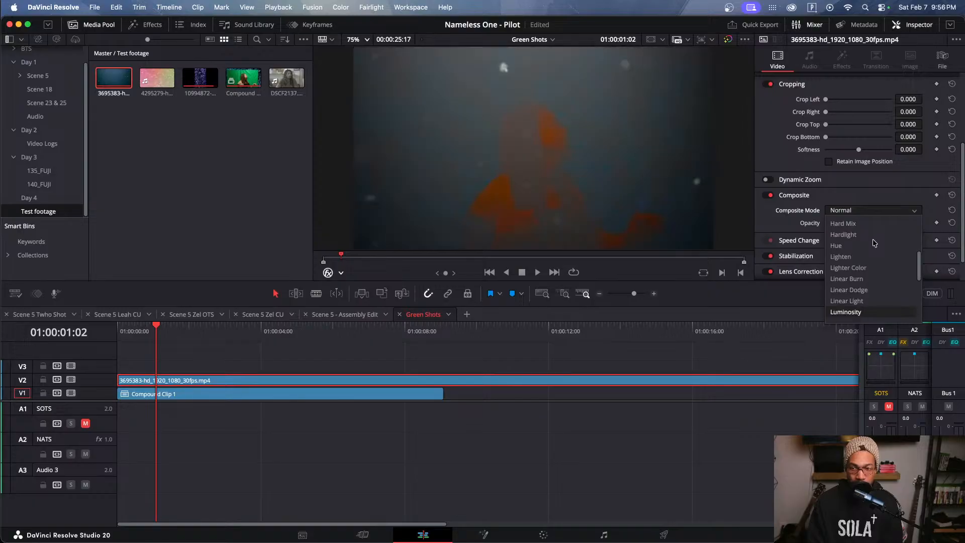
{"action": "key", "text": "Up"}
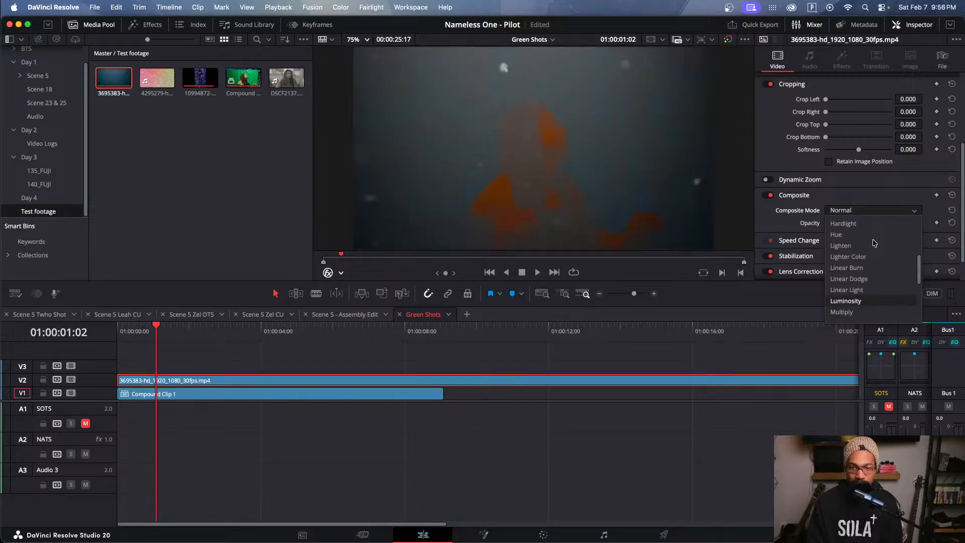
Step: Try the Luminosity composite mode on the V2 particle clip and play the blend from 01:00:01:02
{"action": "left_click", "coordinate": [853, 303]}
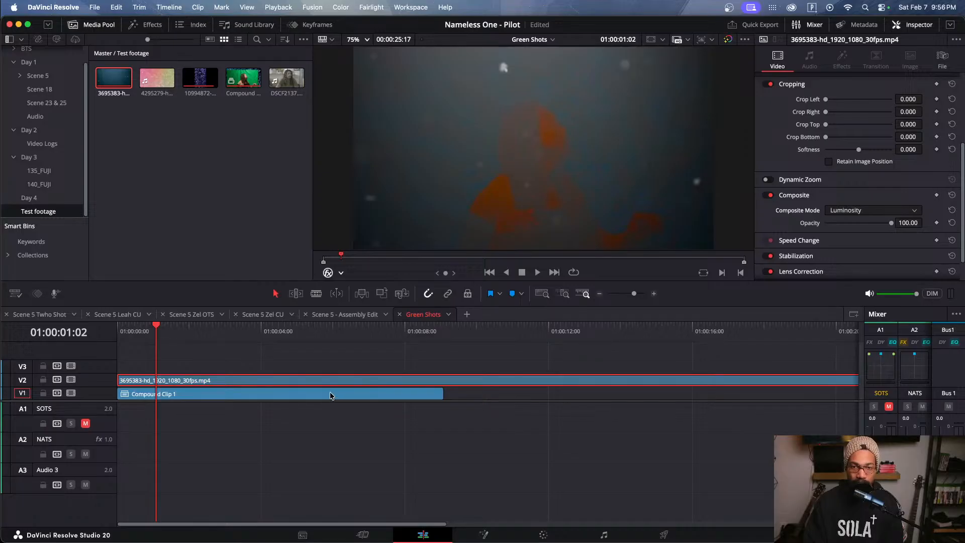
{"action": "key", "text": "space"}
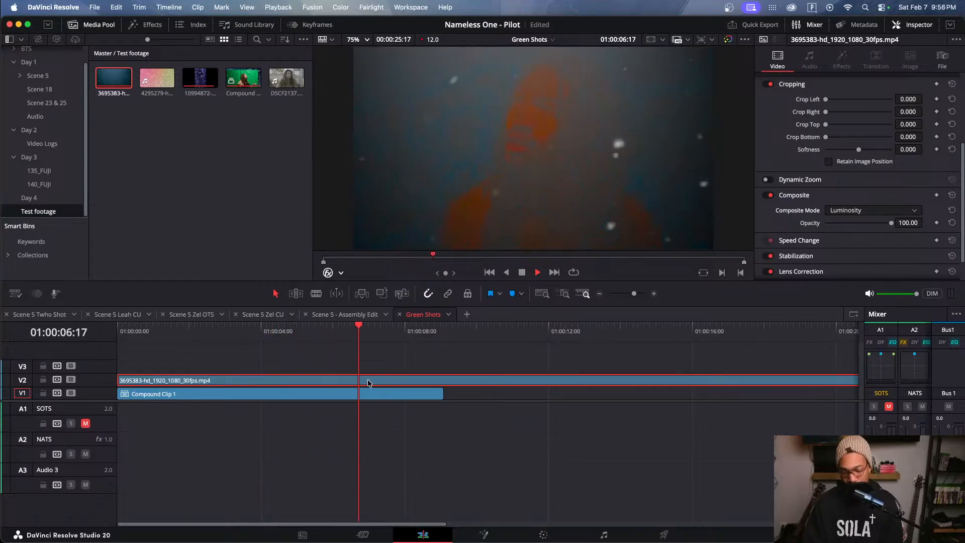
{"action": "key", "text": "space"}
Step: Cut the V2 particle clip at the end of Compound Clip 1, delete the excess, and play back from before 01:00:02:23
{"action": "key", "text": "Down"}
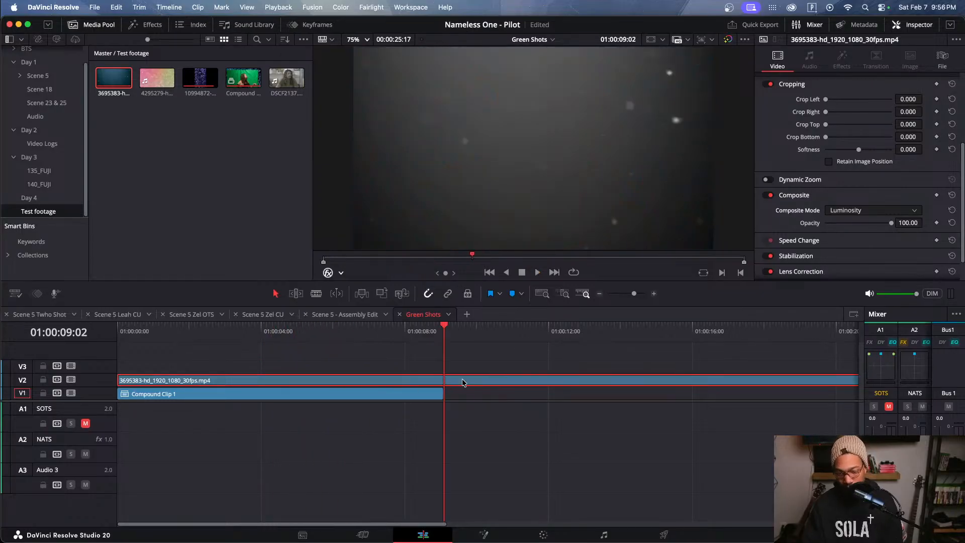
{"action": "key", "text": "super+b"}
{"action": "key", "text": "BackSpace"}
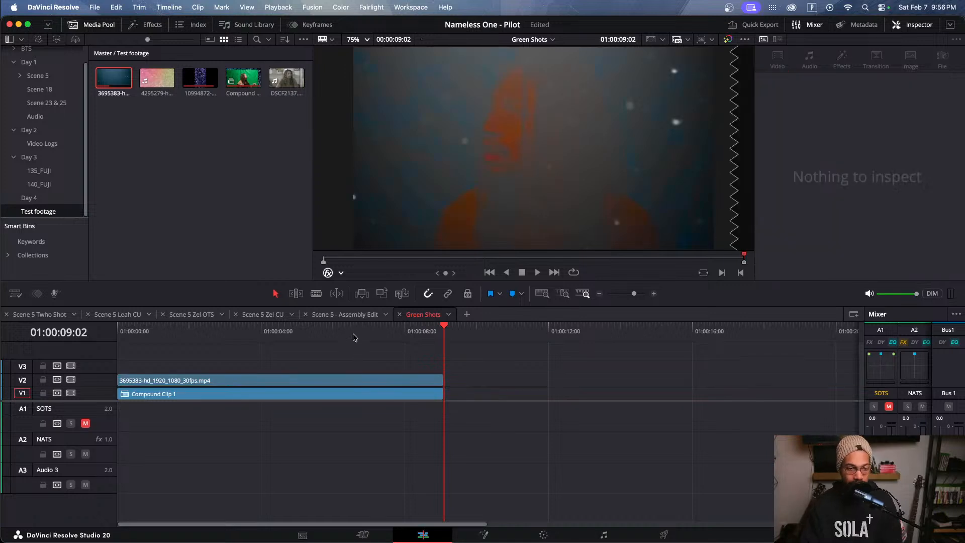
{"action": "left_click_drag", "start_coordinate": [353, 337], "coordinate": [220, 338]}
{"action": "key", "text": "space"}
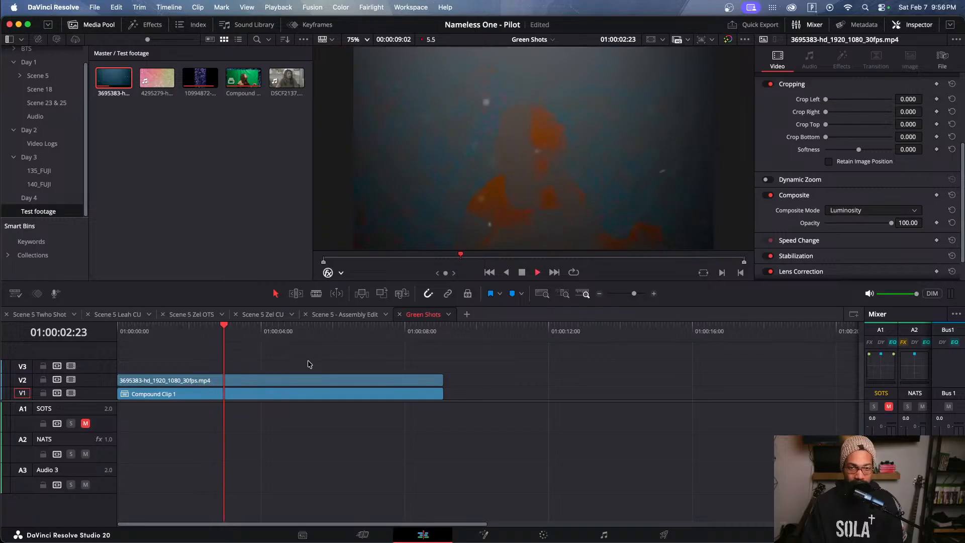
Step: Set the V2 particle clip's composite mode to Multiply and play the blend from 01:00:03:03 to 01:00:04:05
{"action": "left_click", "coordinate": [351, 380]}
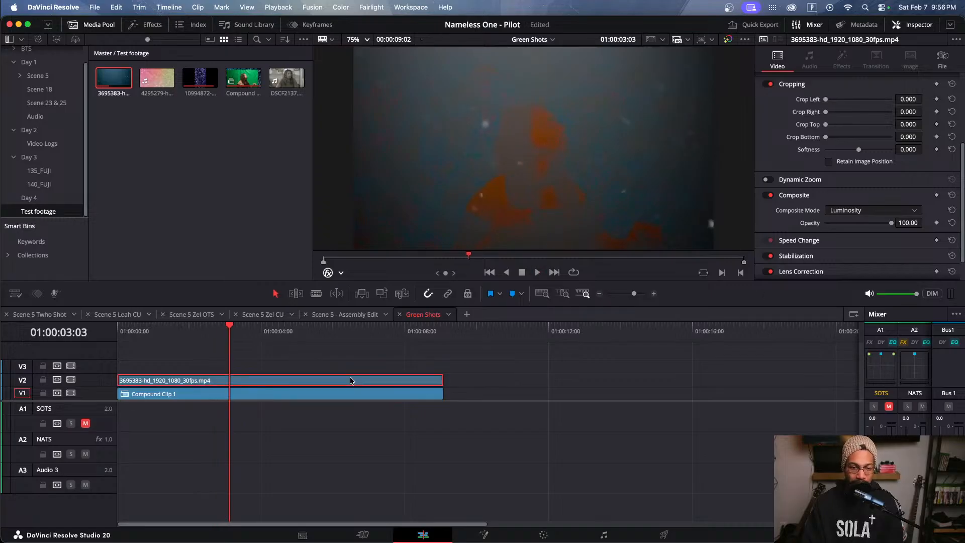
{"action": "left_click", "coordinate": [876, 213]}
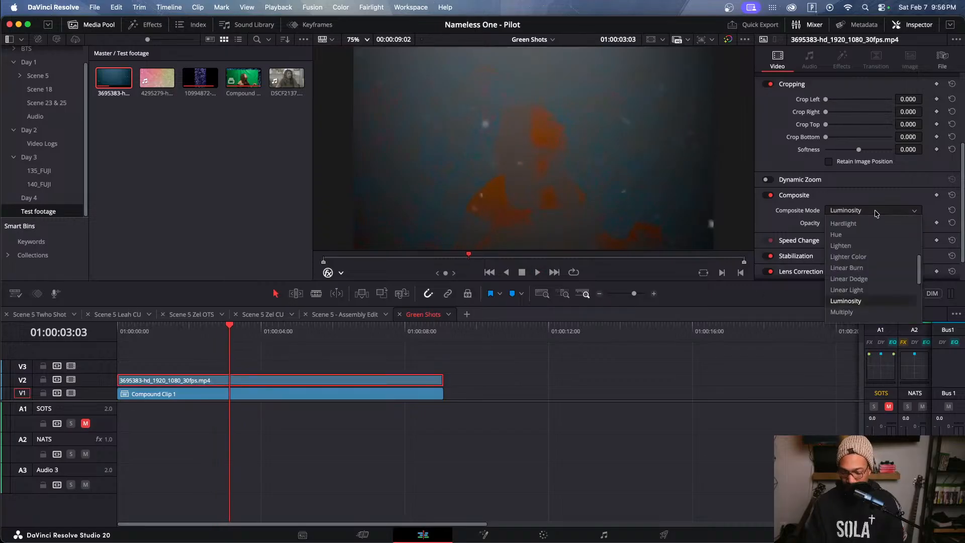
{"action": "key", "text": "Down"}
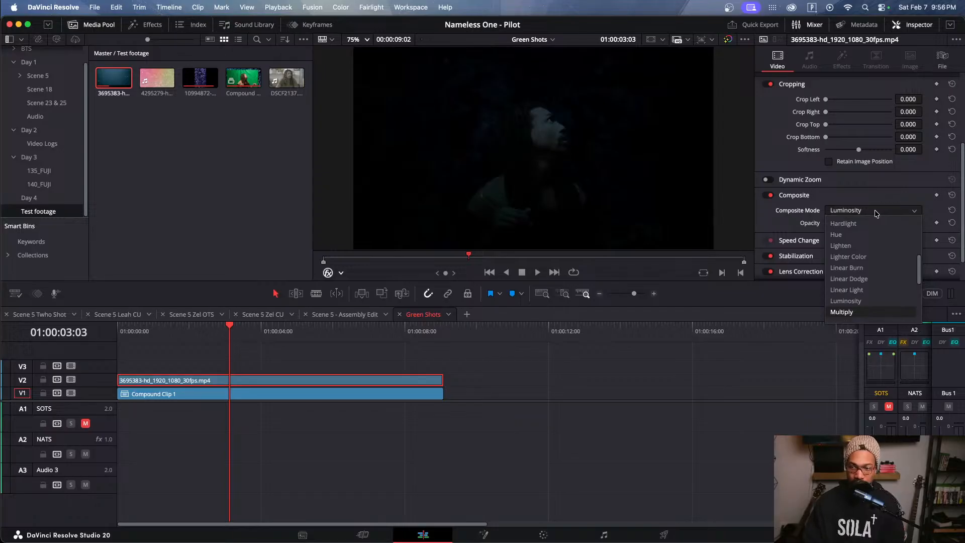
{"action": "left_click", "coordinate": [861, 312]}
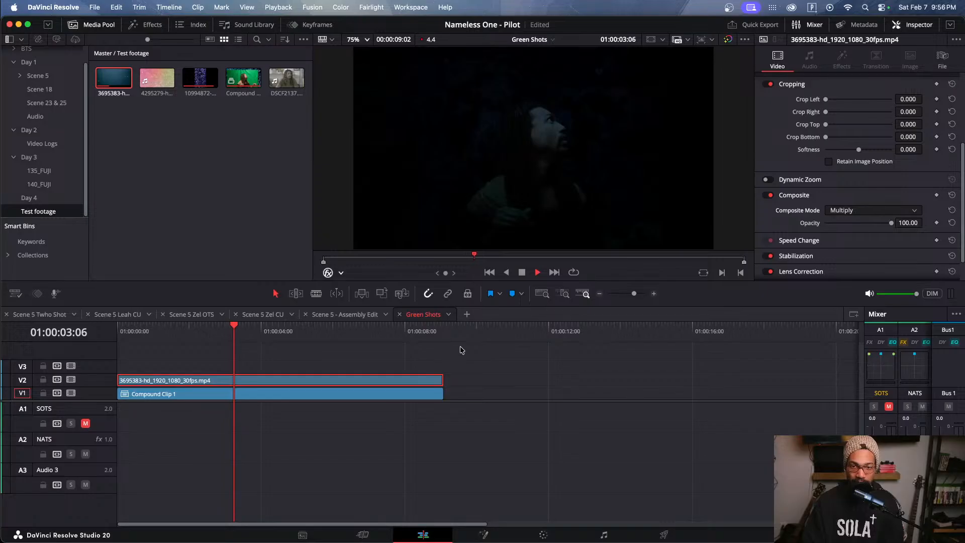
{"action": "key", "text": "space"}
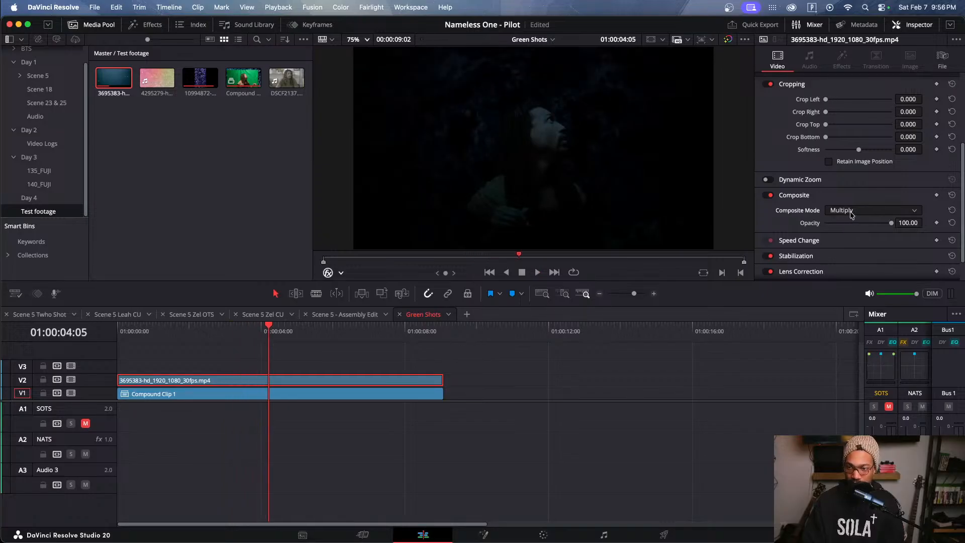
Step: Audition the composite modes from Lighten through Inverted Lum on the V2 particle clip at 01:00:04:05
{"action": "left_click", "coordinate": [860, 210]}
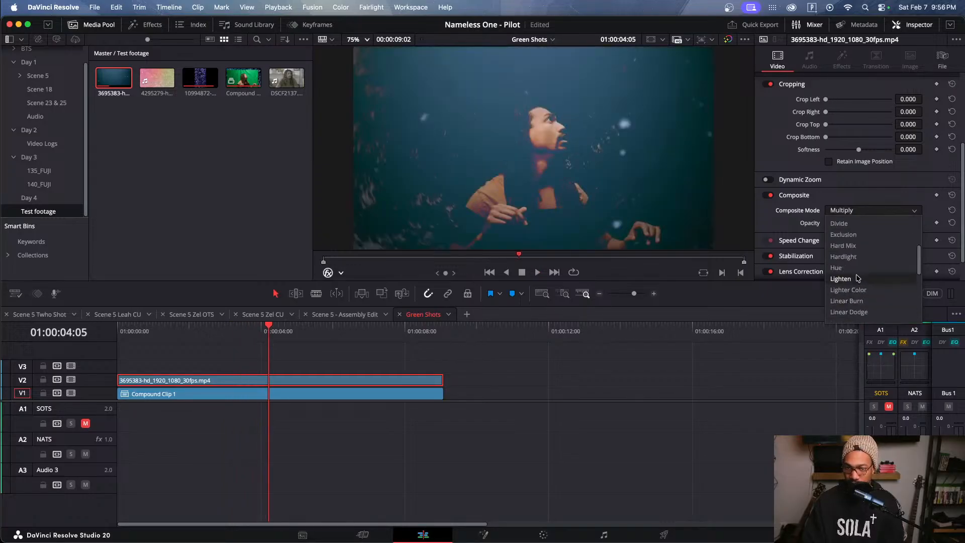
{"action": "key", "text": "Down"}
{"action": "key", "text": "Down"}
{"action": "key", "text": "Down"}
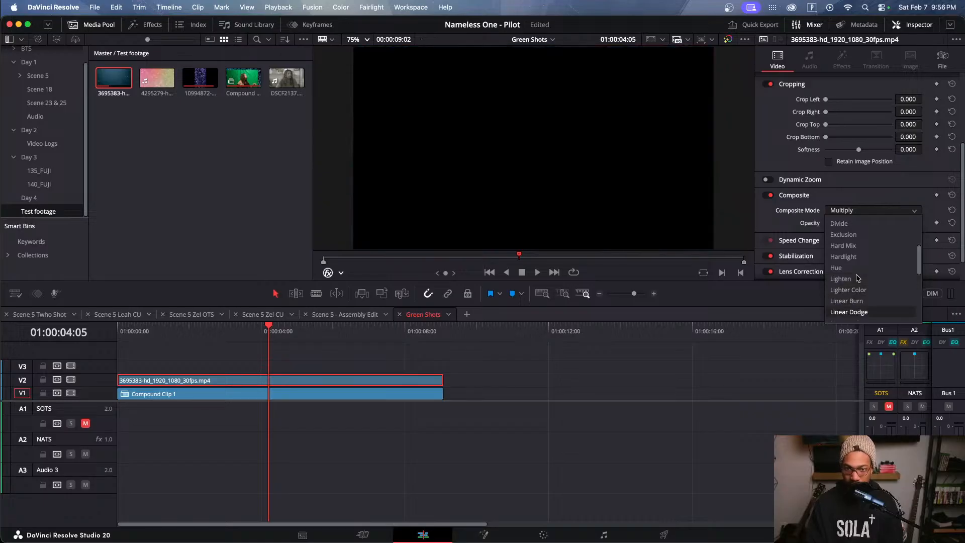
{"action": "key", "text": "Down"}
{"action": "key", "text": "Down"}
{"action": "key", "text": "Down"}
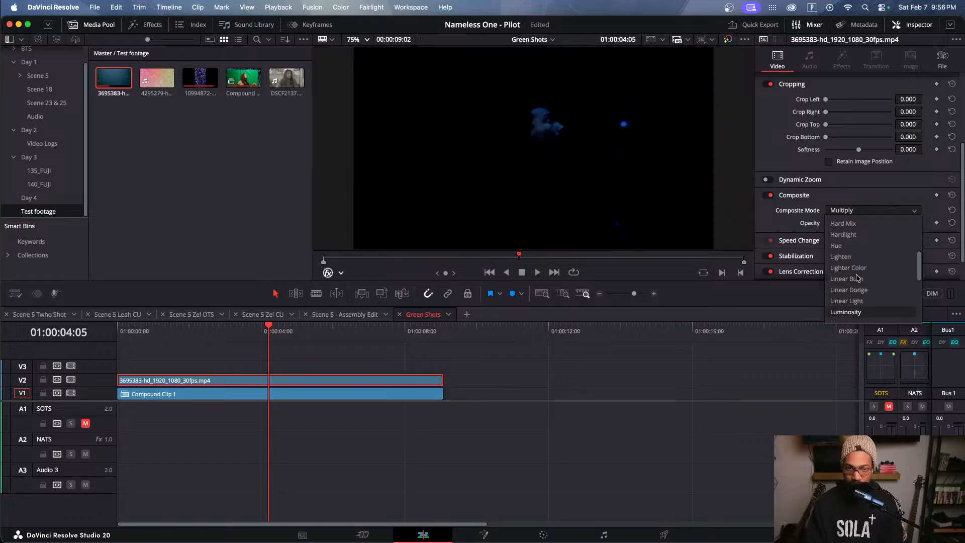
{"action": "key", "text": "Down"}
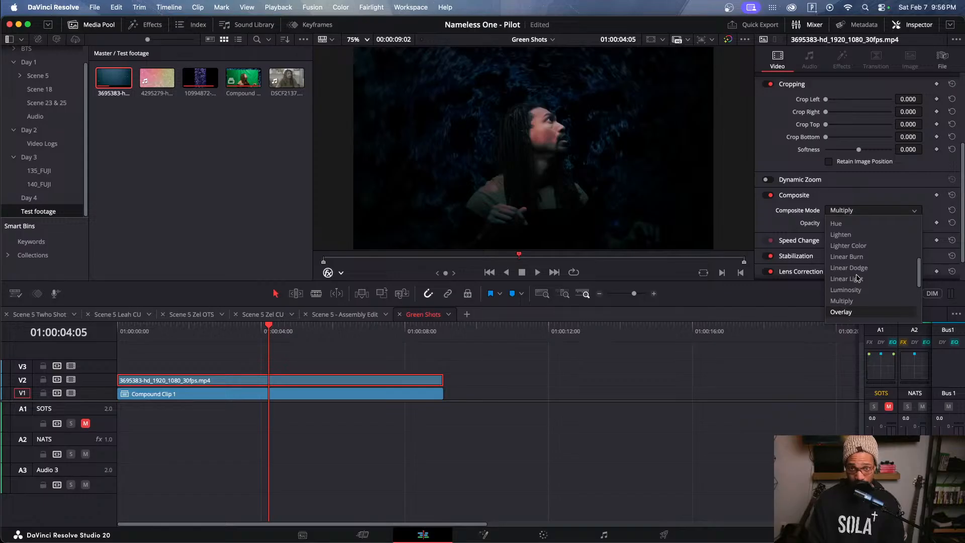
{"action": "key", "text": "Down"}
{"action": "key", "text": "Down"}
{"action": "key", "text": "Down"}
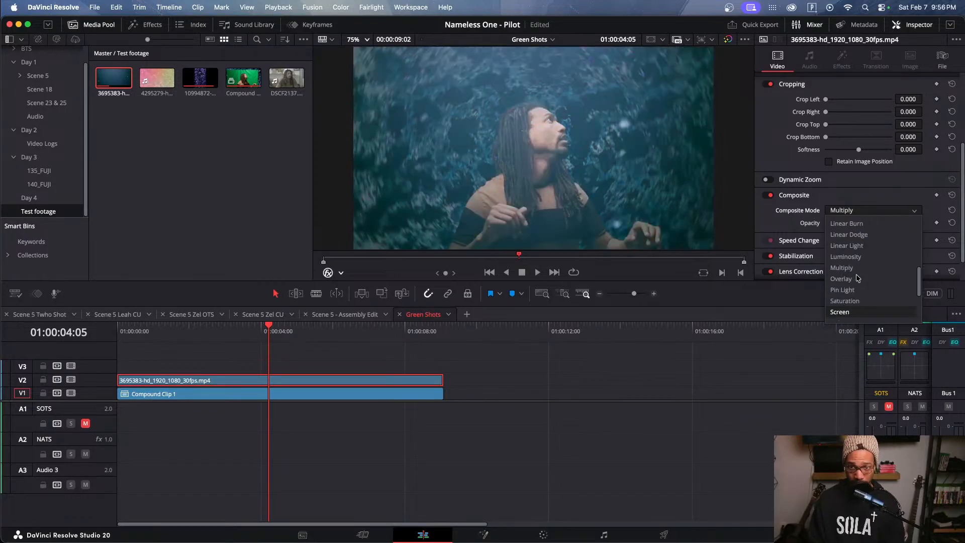
{"action": "key", "text": "Down"}
{"action": "key", "text": "Down"}
{"action": "key", "text": "Down"}
{"action": "key", "text": "Down"}
{"action": "key", "text": "Down"}
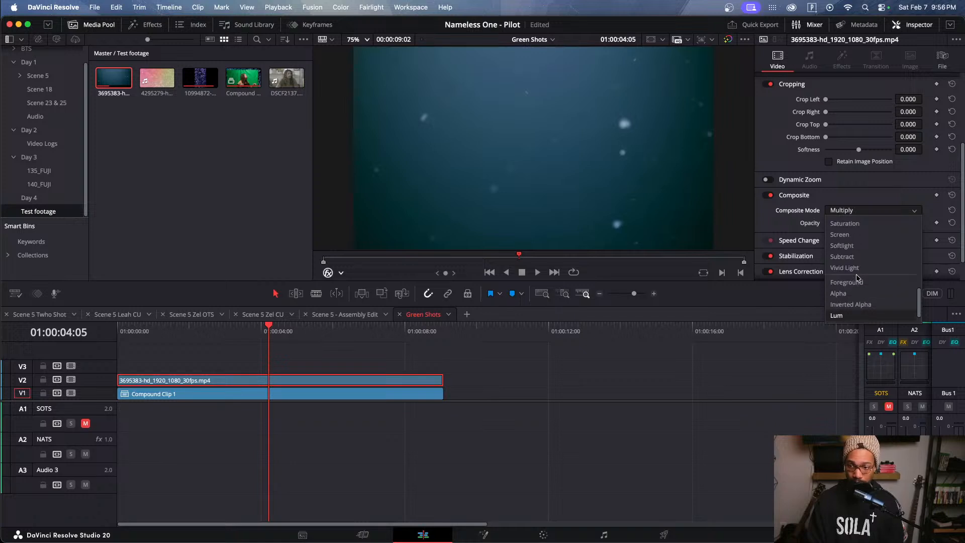
{"action": "key", "text": "Down"}
Step: Preview the composite modes back up the list and set the V2 particle clip to Color Dodge
{"action": "key", "text": "Up"}
{"action": "key", "text": "Up"}
{"action": "key", "text": "Up"}
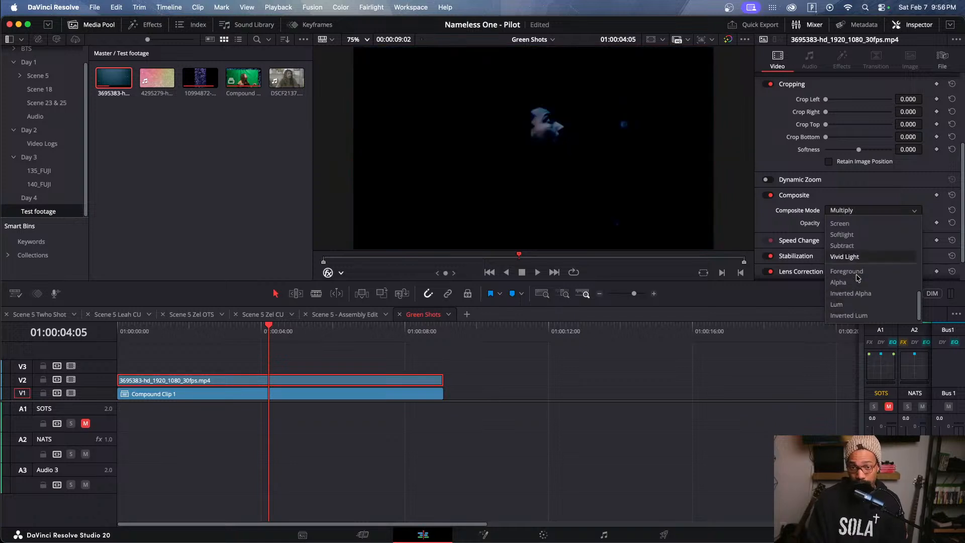
{"action": "key", "text": "Up"}
{"action": "key", "text": "Up"}
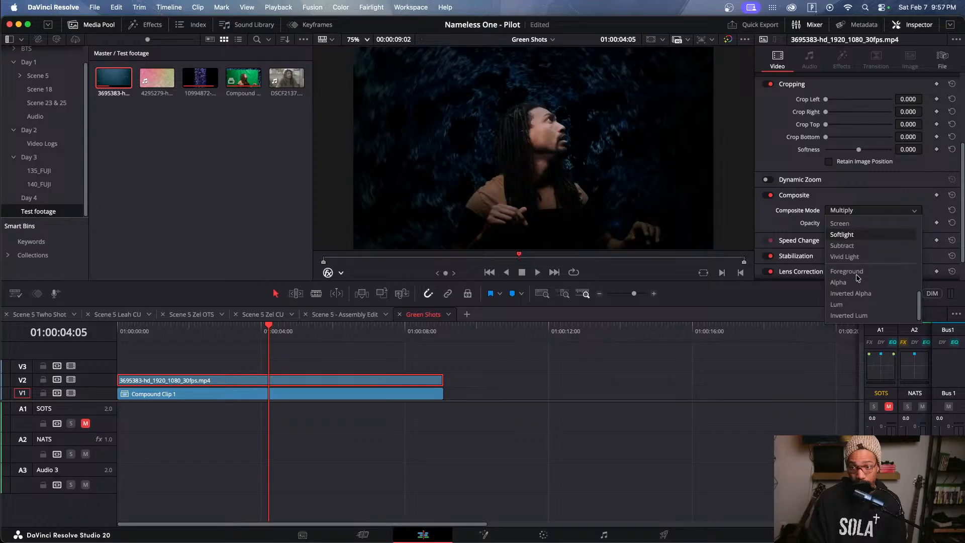
{"action": "key", "text": "Up"}
{"action": "key", "text": "Up"}
{"action": "key", "text": "Up"}
{"action": "key", "text": "Up"}
{"action": "key", "text": "Up"}
{"action": "key", "text": "Up"}
{"action": "key", "text": "Up"}
{"action": "key", "text": "Up"}
{"action": "key", "text": "Up"}
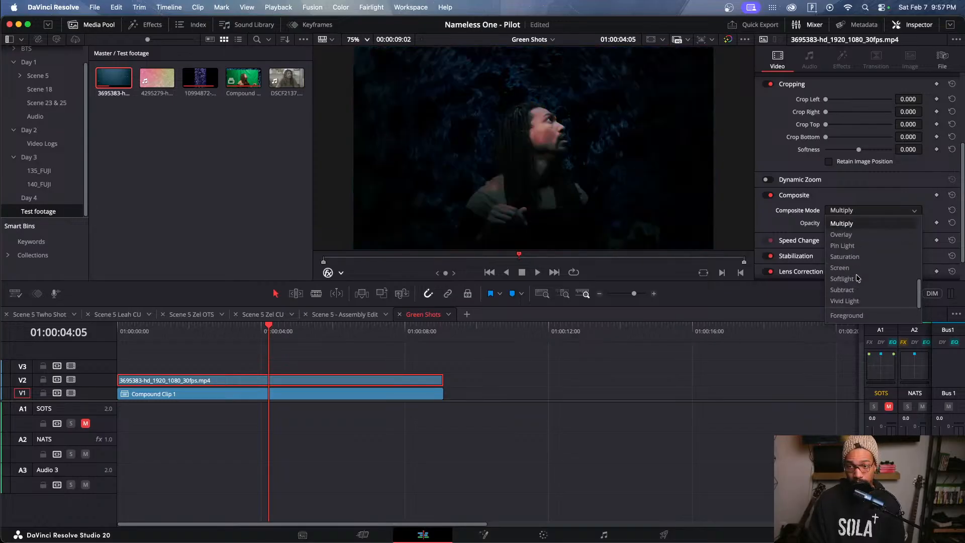
{"action": "key", "text": "Up"}
{"action": "key", "text": "Up"}
{"action": "key", "text": "Up"}
{"action": "key", "text": "Up"}
{"action": "key", "text": "Up"}
{"action": "key", "text": "Up"}
{"action": "key", "text": "Up"}
{"action": "key", "text": "Up"}
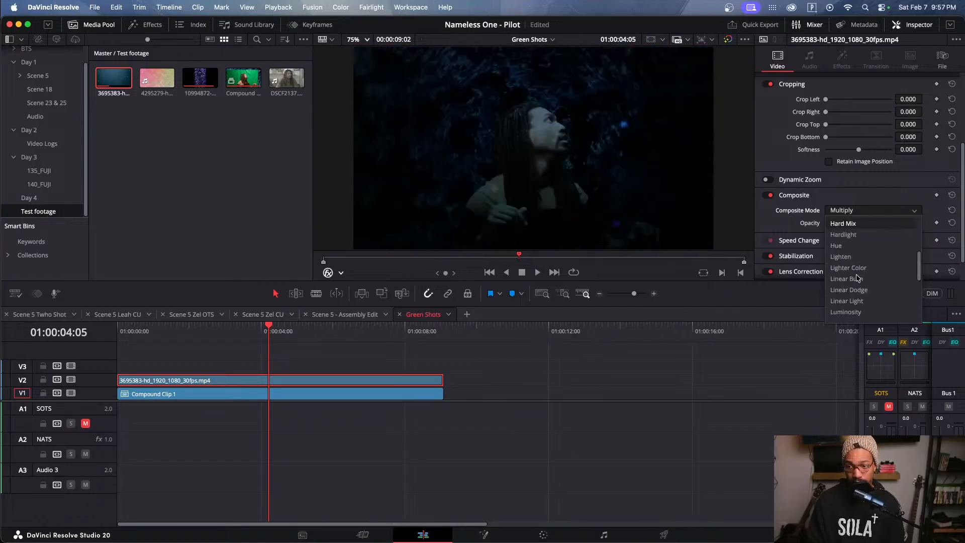
{"action": "key", "text": "Up"}
{"action": "key", "text": "Up"}
{"action": "key", "text": "Up"}
{"action": "key", "text": "Up"}
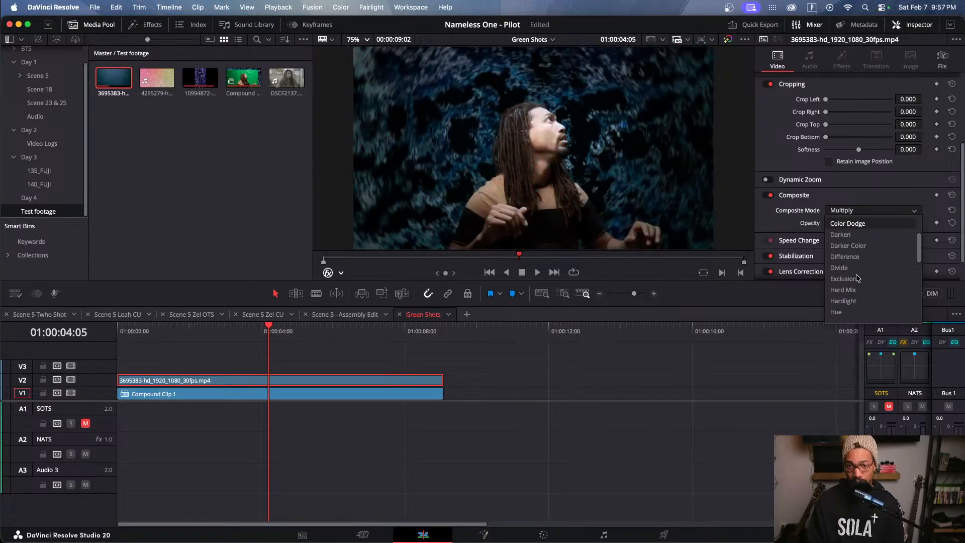
{"action": "key", "text": "Down"}
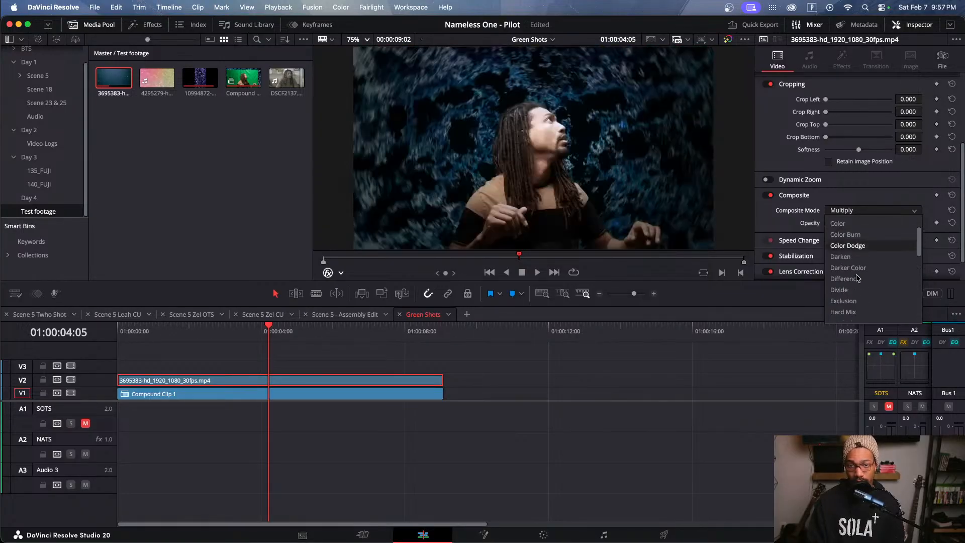
{"action": "key", "text": "Down"}
{"action": "key", "text": "Up"}
{"action": "key", "text": "Return"}
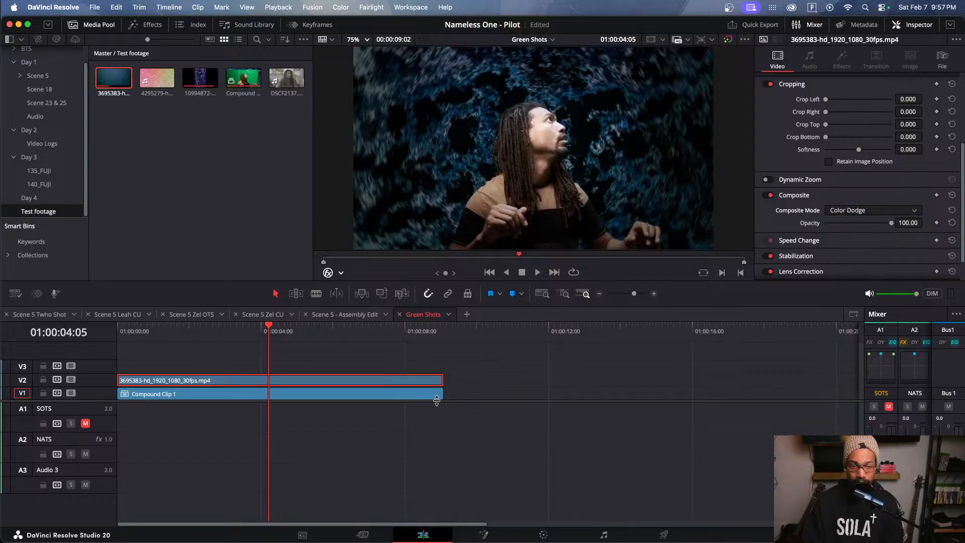
Step: Play the blend from 01:00:03:10 and lower the V2 particle clip's opacity to 39.69
{"action": "left_click_drag", "start_coordinate": [272, 330], "coordinate": [241, 336]}
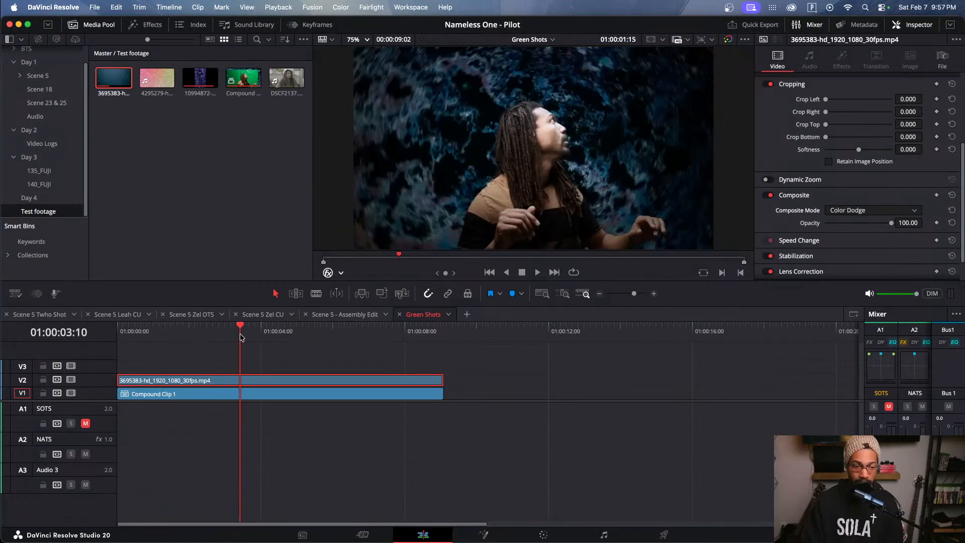
{"action": "key", "text": "space"}
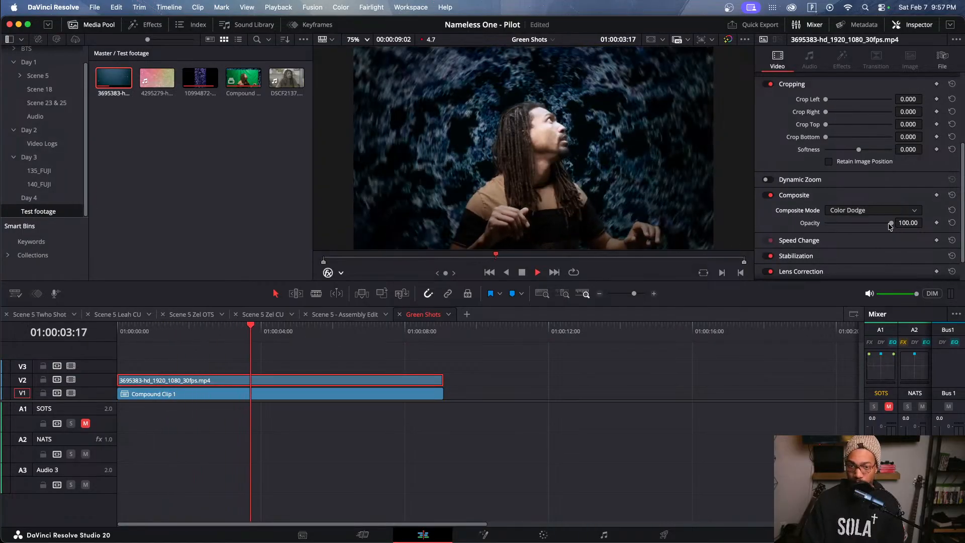
{"action": "left_click_drag", "start_coordinate": [891, 223], "coordinate": [886, 224]}
{"action": "key", "text": "space"}
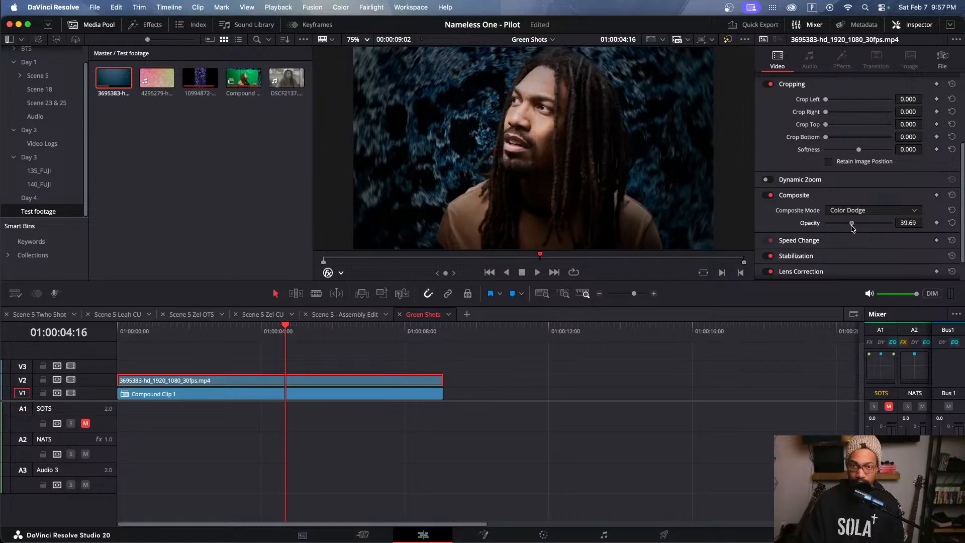
Step: Compare the image at 01:00:04:16 with the V2 track disabled and enabled
{"action": "left_click", "coordinate": [71, 380]}
{"action": "left_click", "coordinate": [71, 380]}
{"action": "left_click", "coordinate": [71, 380]}
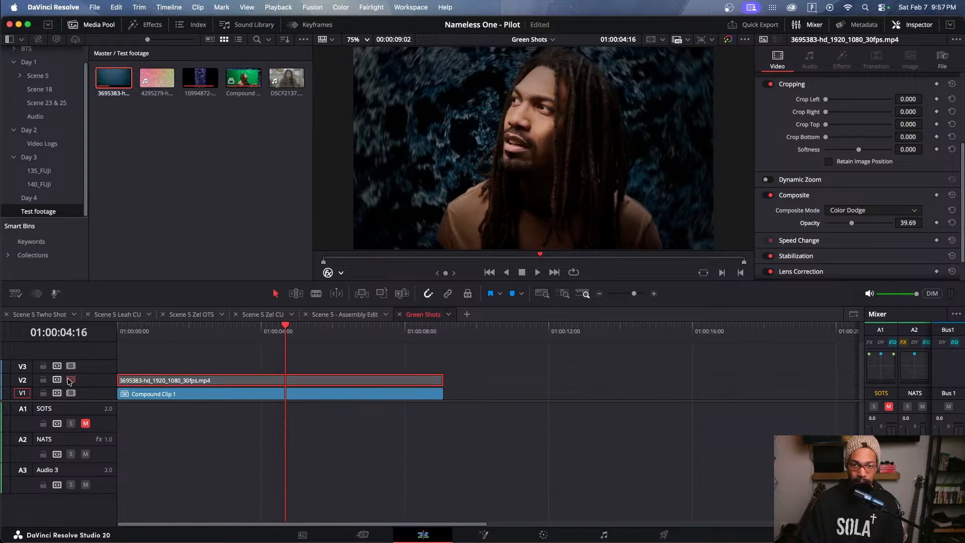
{"action": "left_click", "coordinate": [71, 380]}
Step: Play the blend from 01:00:00:07 to 01:00:08:18 and save the project
{"action": "left_click", "coordinate": [129, 332]}
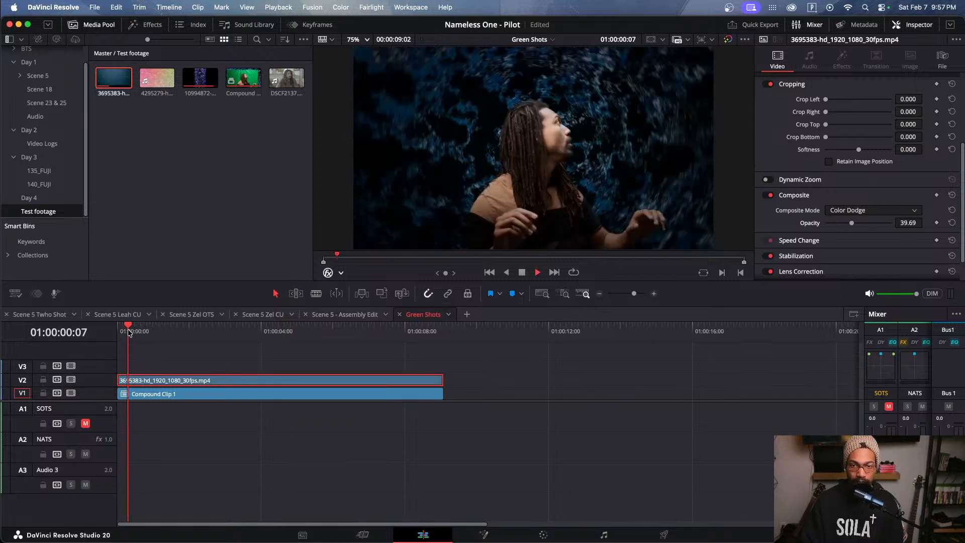
{"action": "key", "text": "space"}
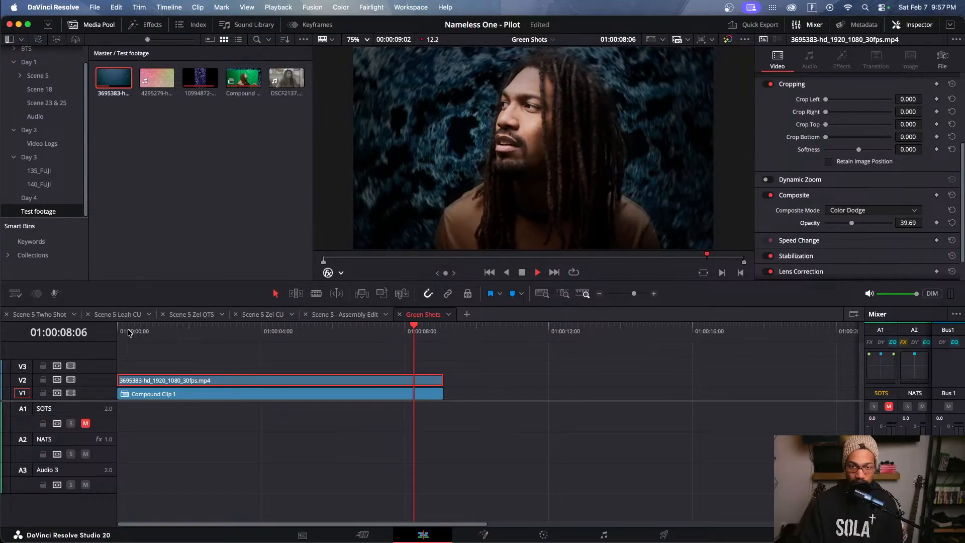
{"action": "key", "text": "space"}
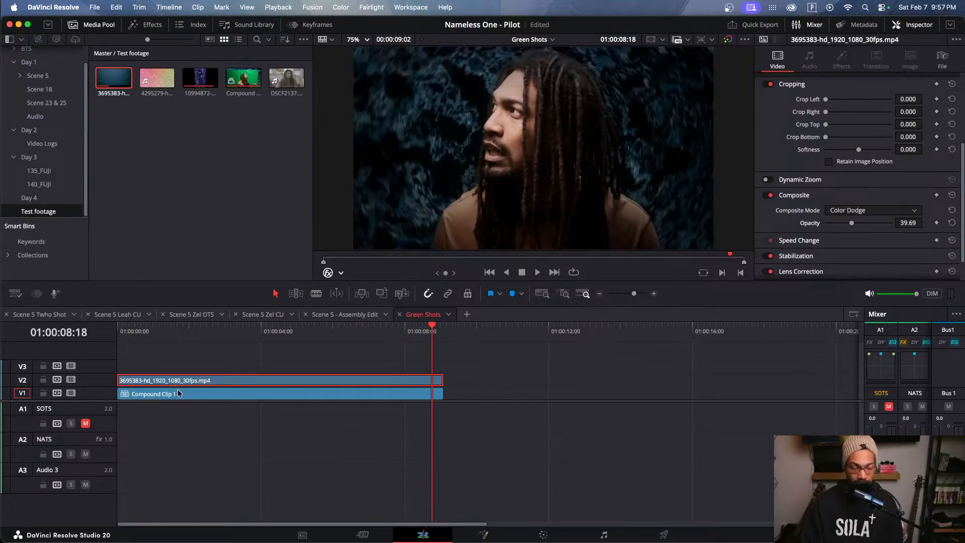
{"action": "key", "text": "super+s"}
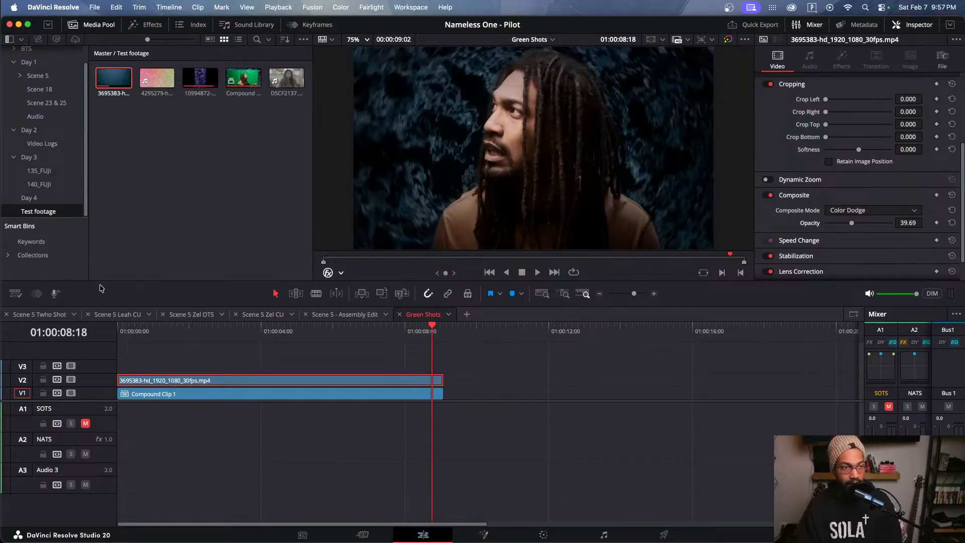
Step: Open the V2 particle clip in the source viewer and inspect its unused footage from about 00:00:13:16 to 00:00:14:26
{"action": "double_click", "coordinate": [190, 384]}
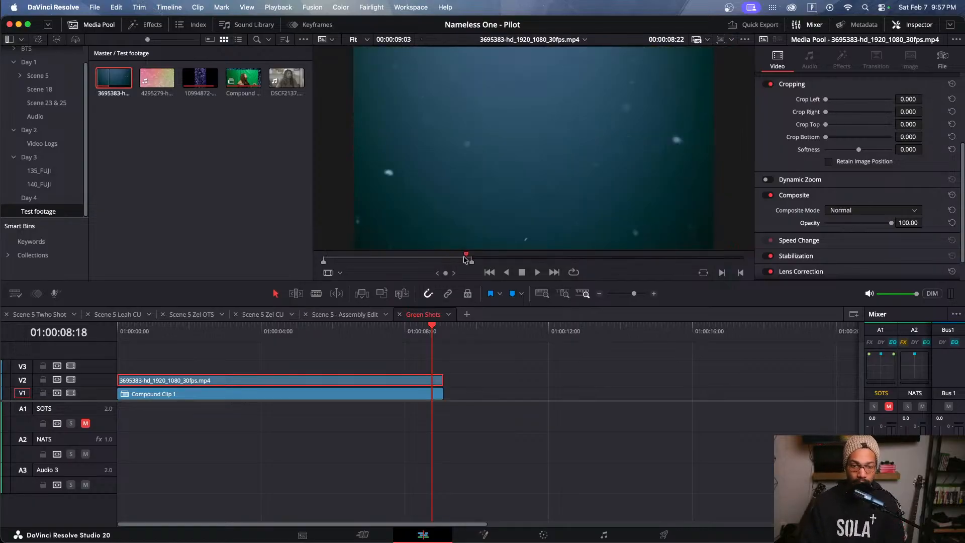
{"action": "left_click", "coordinate": [546, 258]}
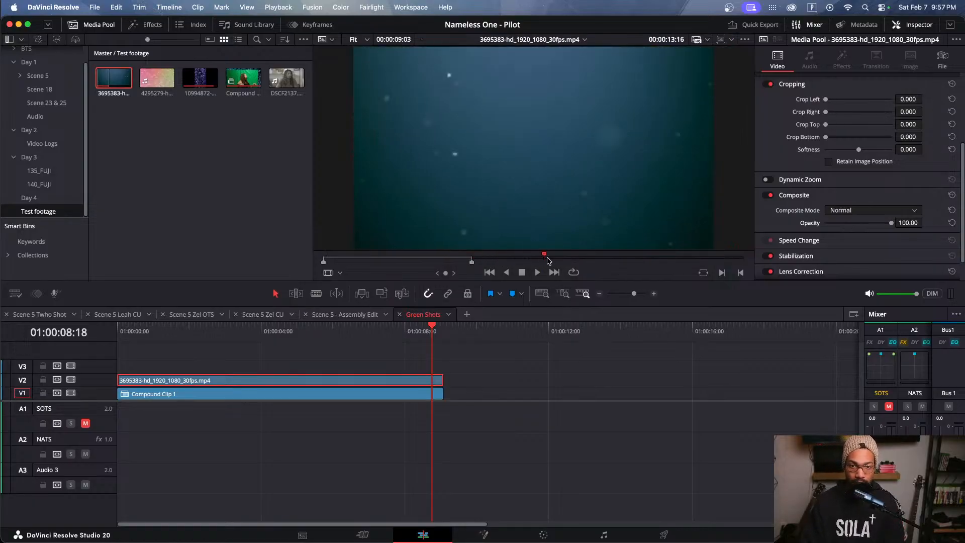
{"action": "left_click_drag", "start_coordinate": [548, 260], "coordinate": [567, 260]}
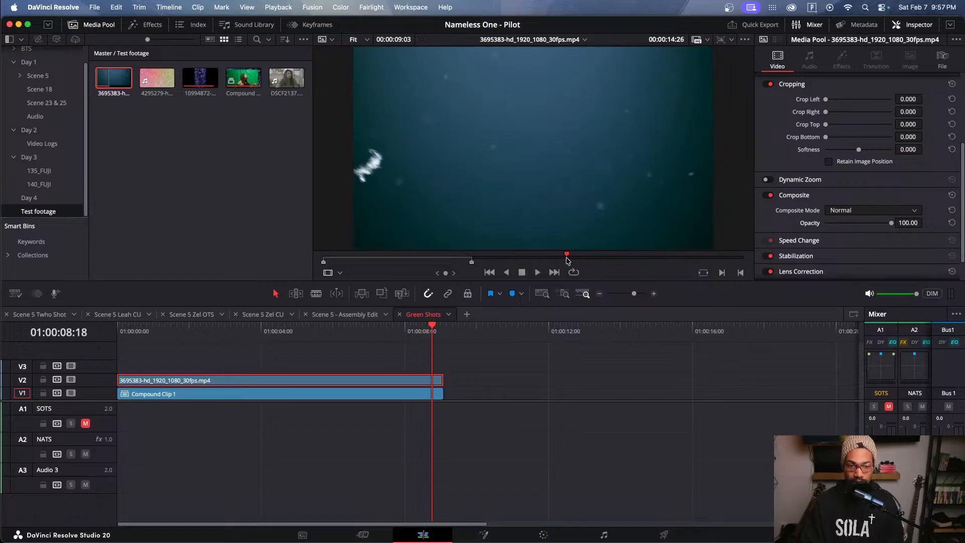
{"action": "left_click", "coordinate": [493, 379]}
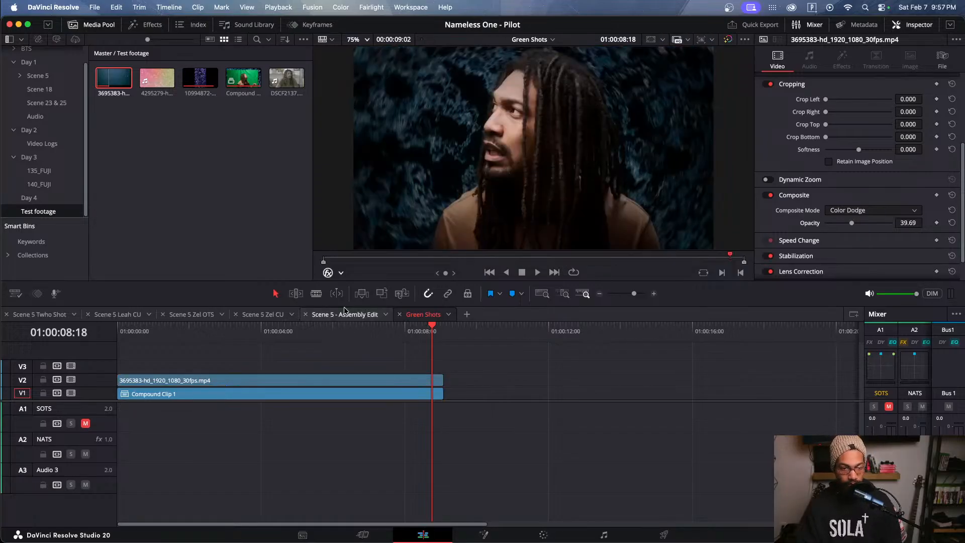
Step: Slip the V2 clip's content toward the end of its source footage in Trim Edit mode, and play the result from the timeline start
{"action": "left_click", "coordinate": [296, 293]}
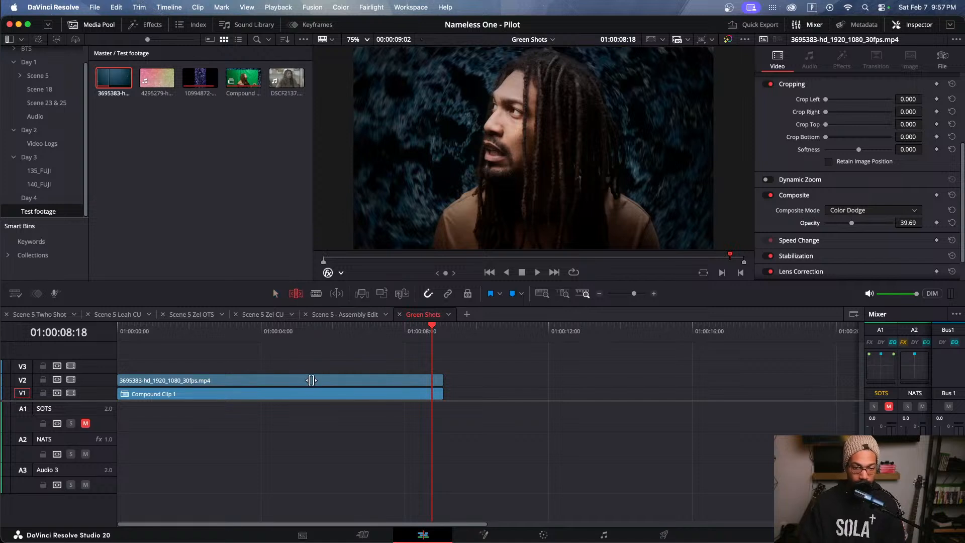
{"action": "left_click_drag", "start_coordinate": [312, 378], "coordinate": [35, 374]}
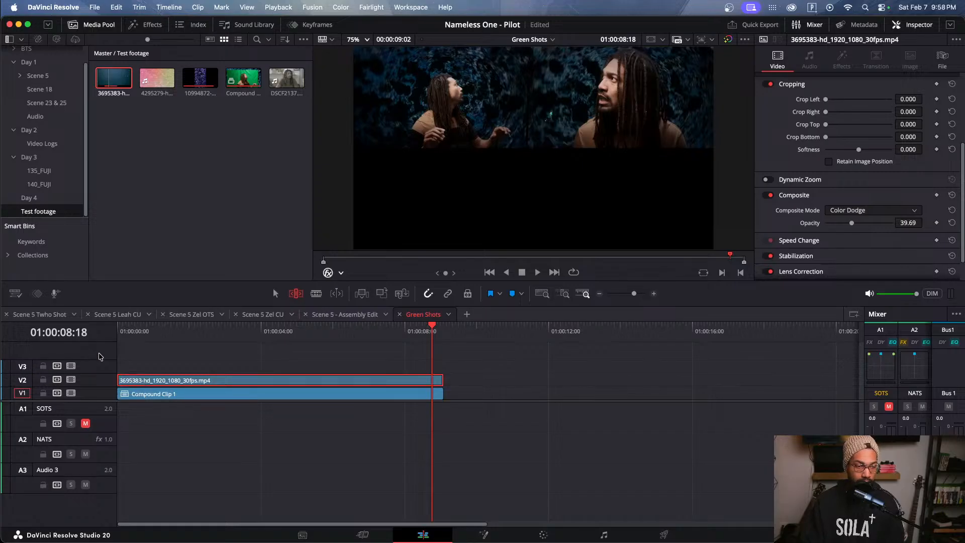
{"action": "key", "text": "Home"}
{"action": "key", "text": "space"}
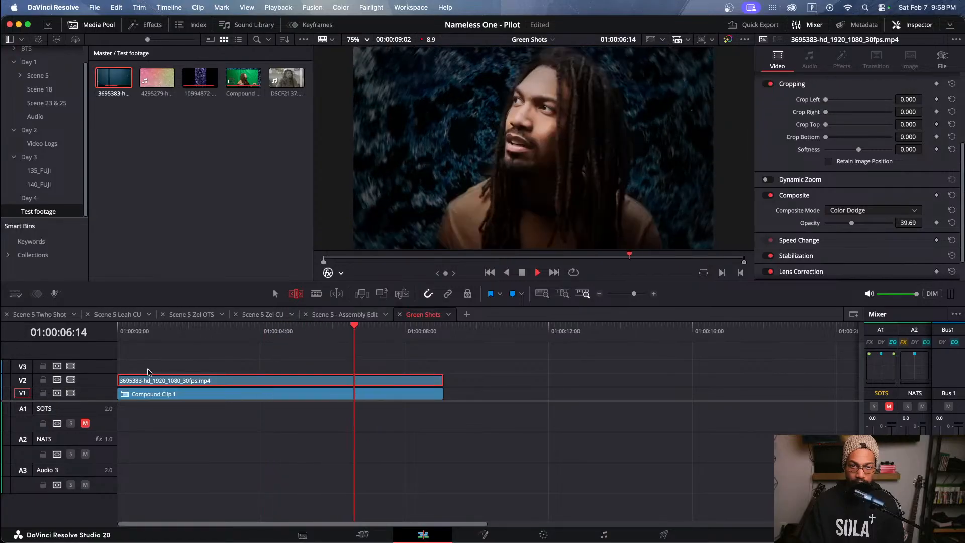
{"action": "key", "text": "space"}
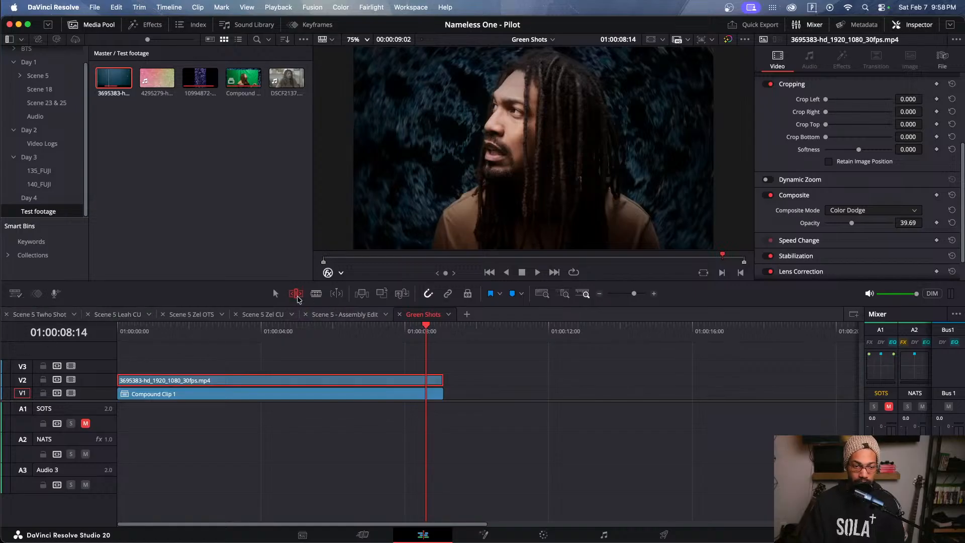
{"action": "left_click", "coordinate": [276, 294]}
{"action": "left_click", "coordinate": [494, 376]}
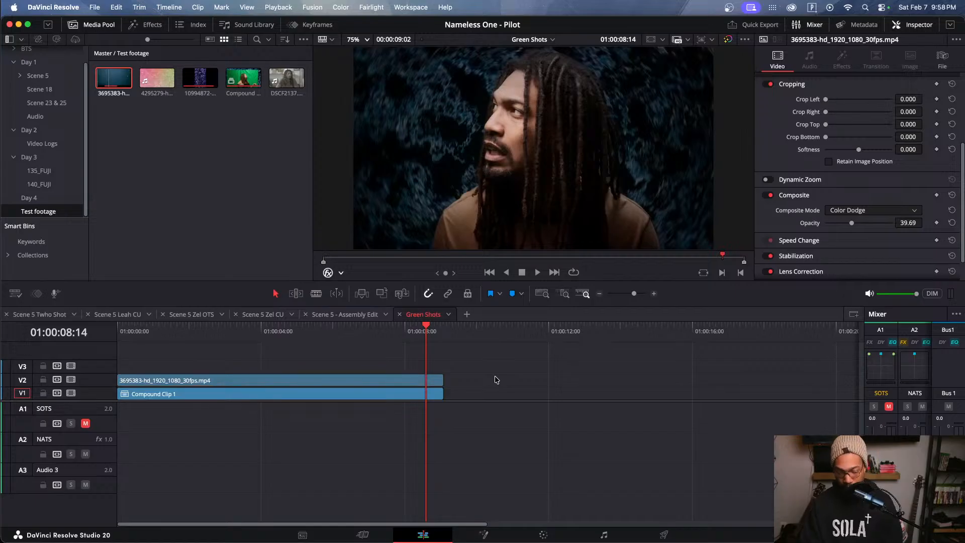
Step: Find the green-screen clip DSCF8241.MOV in the Day 4 bin and place it on V1 after Compound Clip 1, starting at about 01:00:11
{"action": "left_click_drag", "start_coordinate": [274, 333], "coordinate": [80, 335]}
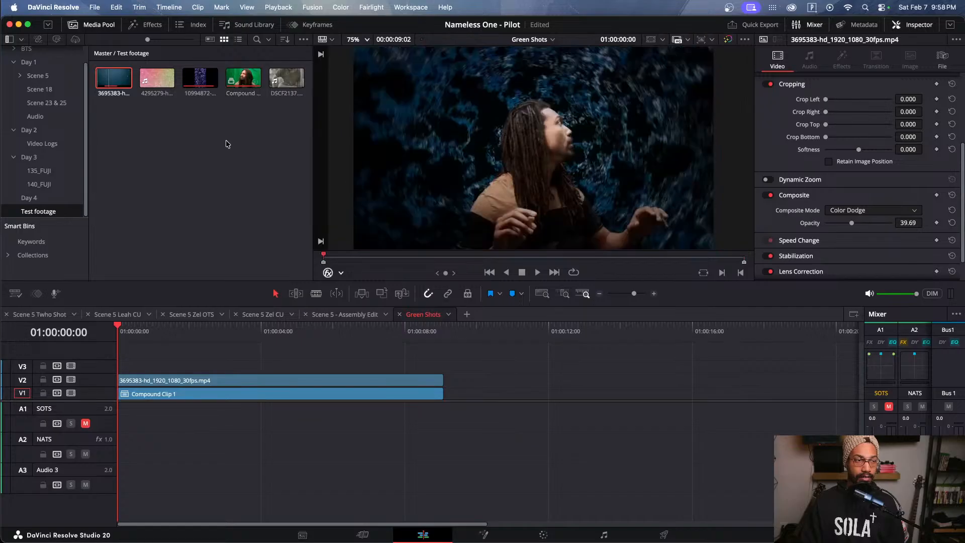
{"action": "left_click", "coordinate": [33, 197]}
{"action": "left_click", "coordinate": [42, 211]}
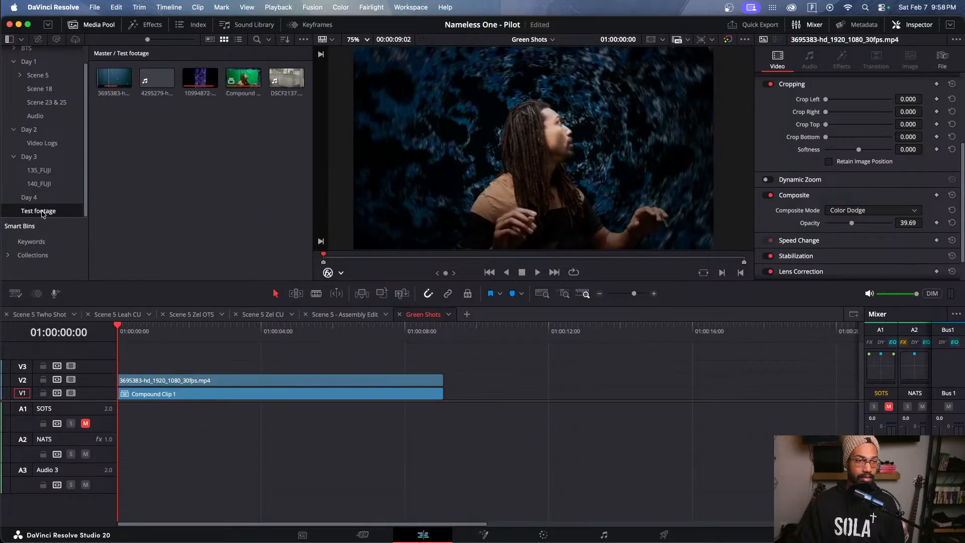
{"action": "left_click", "coordinate": [40, 183]}
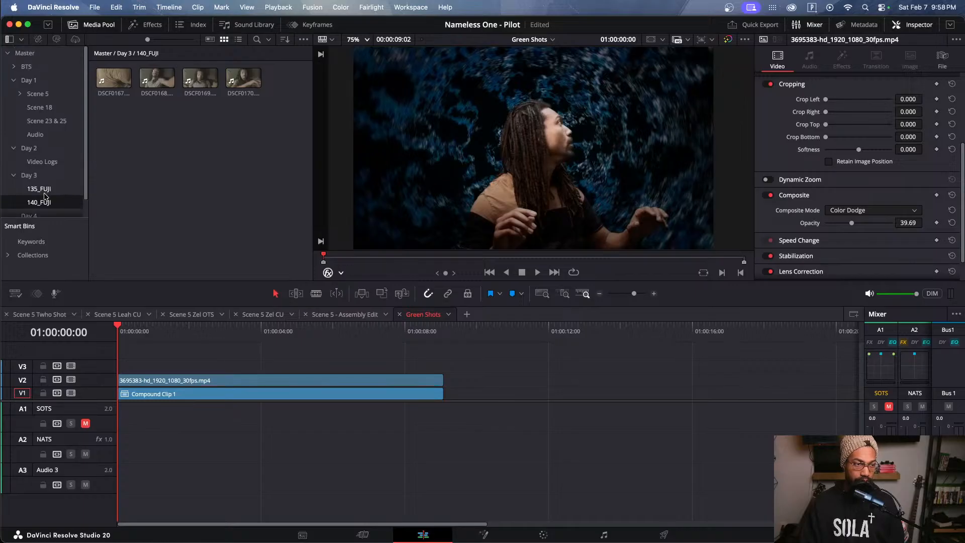
{"action": "left_click", "coordinate": [41, 212]}
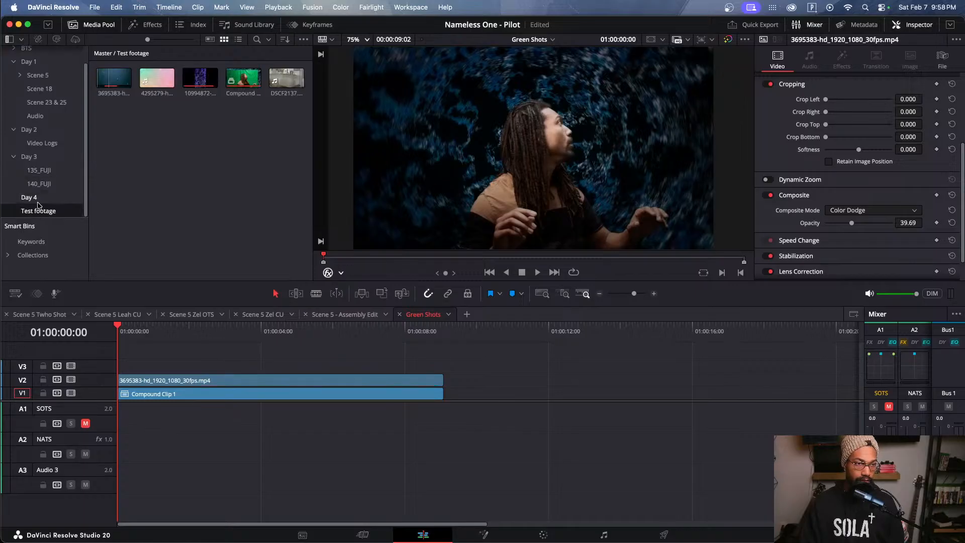
{"action": "left_click", "coordinate": [31, 197]}
{"action": "scroll", "coordinate": [216, 216], "scroll_direction": "down", "scroll_amount": 15}
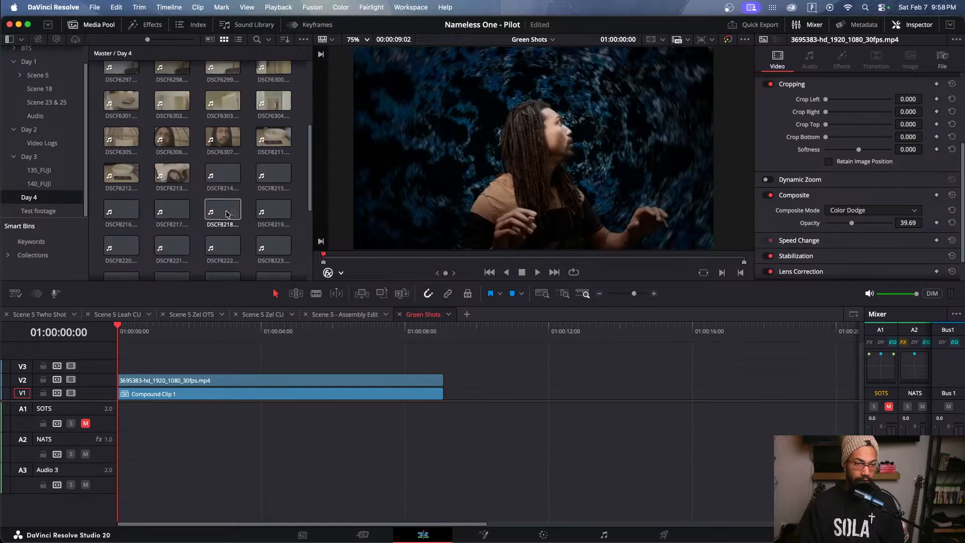
{"action": "left_click_drag", "start_coordinate": [172, 257], "coordinate": [526, 385]}
{"action": "key", "text": "shift+z"}
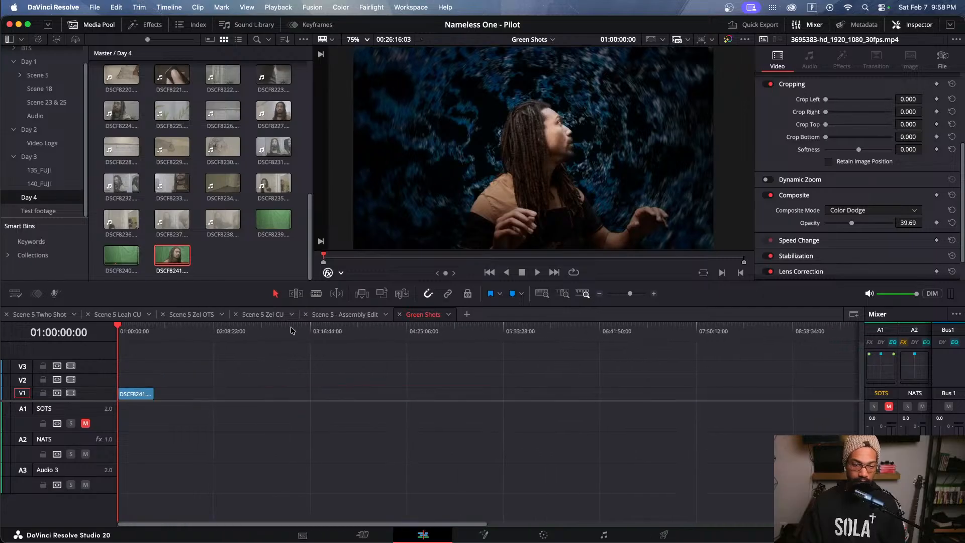
Step: Play the raw green-screen footage of DSCF8241.MOV from about 01:20:49 on the timeline
{"action": "left_click", "coordinate": [434, 333]}
{"action": "left_click_drag", "start_coordinate": [508, 347], "coordinate": [616, 345]}
{"action": "key", "text": "space"}
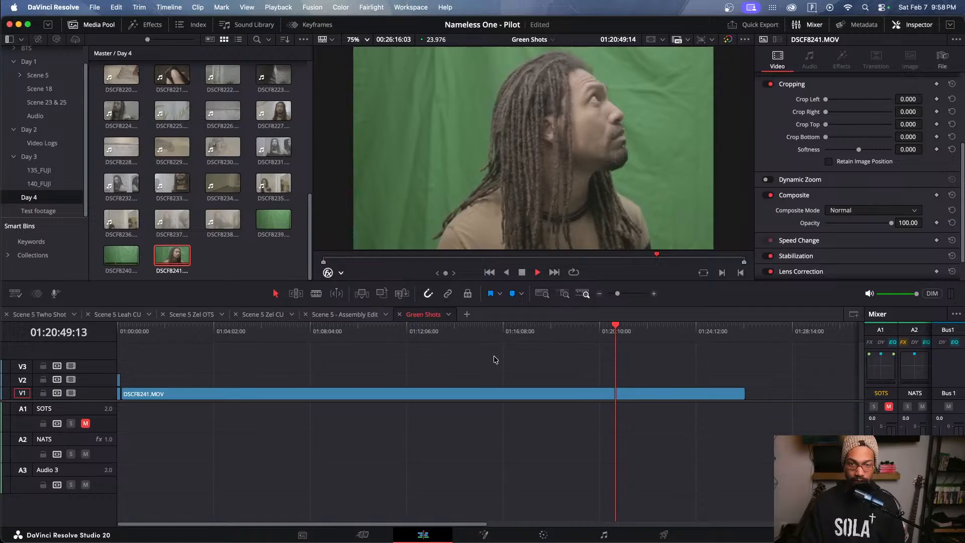
{"action": "scroll", "coordinate": [492, 356], "scroll_direction": "down", "scroll_amount": 3}
{"action": "scroll", "coordinate": [485, 360], "scroll_direction": "down", "scroll_amount": 2}
{"action": "scroll", "coordinate": [327, 359], "scroll_direction": "up", "scroll_amount": 8}
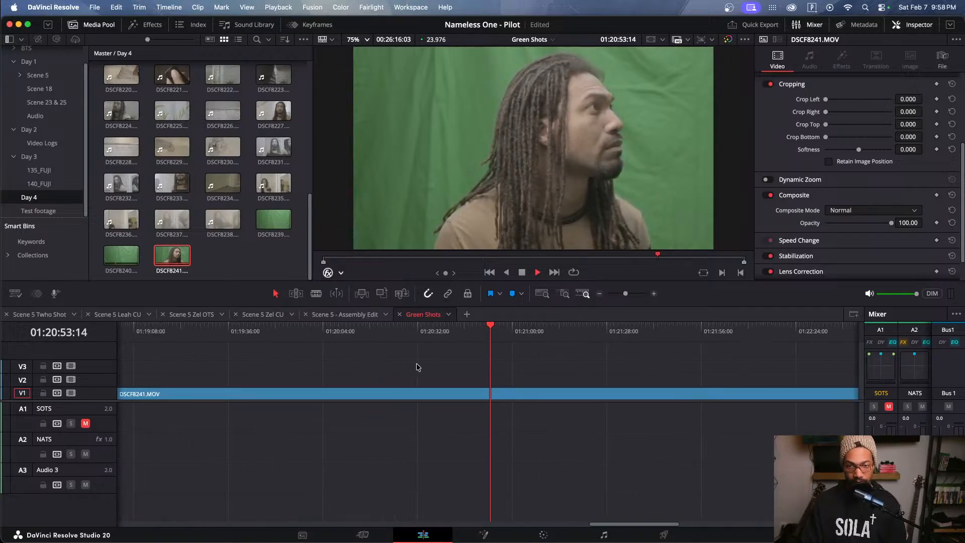
{"action": "scroll", "coordinate": [416, 376], "scroll_direction": "up", "scroll_amount": 5}
{"action": "scroll", "coordinate": [412, 377], "scroll_direction": "down", "scroll_amount": 8}
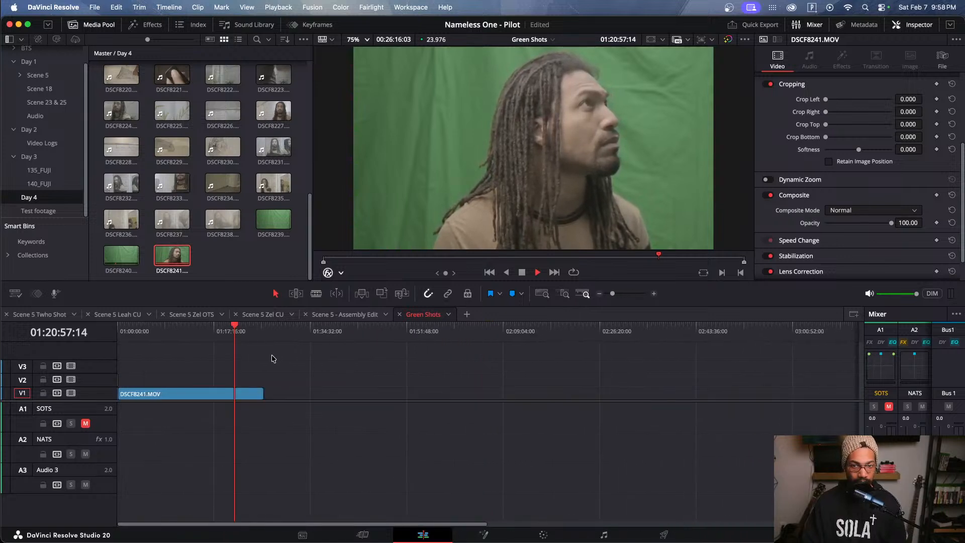
Step: Play the blended shot on V1 and V2 from the timeline start past 01:00:08:16
{"action": "key", "text": "Home"}
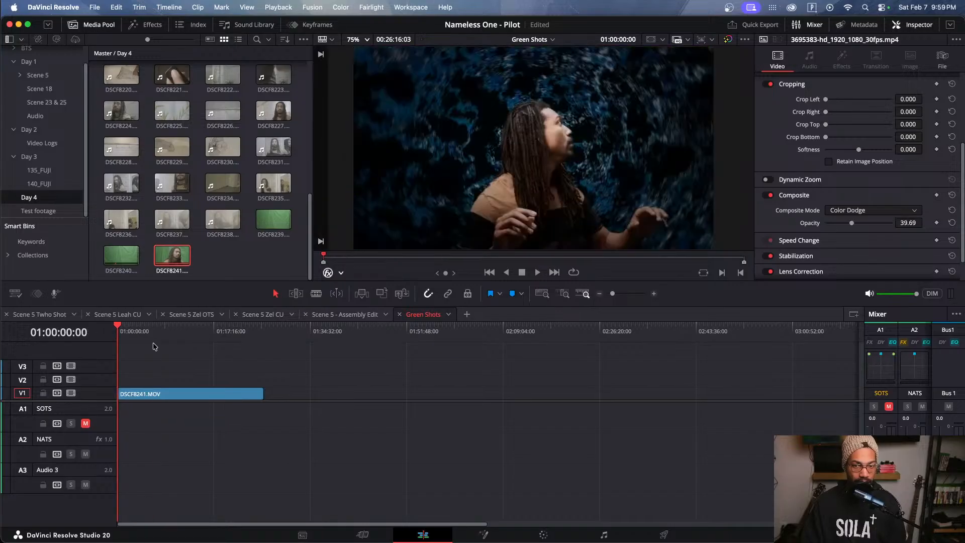
{"action": "scroll", "coordinate": [182, 348], "scroll_direction": "up", "scroll_amount": 10}
{"action": "key", "text": "space"}
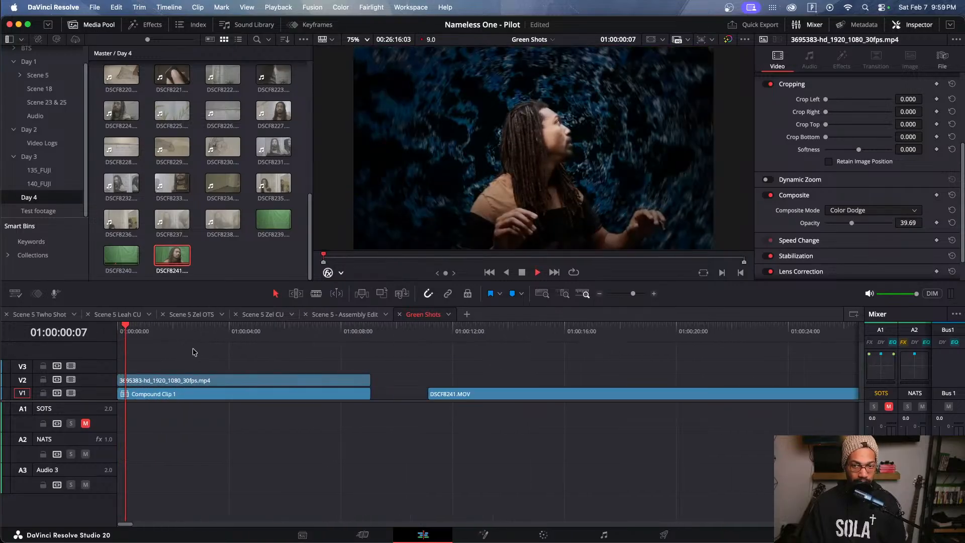
{"action": "scroll", "coordinate": [192, 347], "scroll_direction": "up", "scroll_amount": 2}
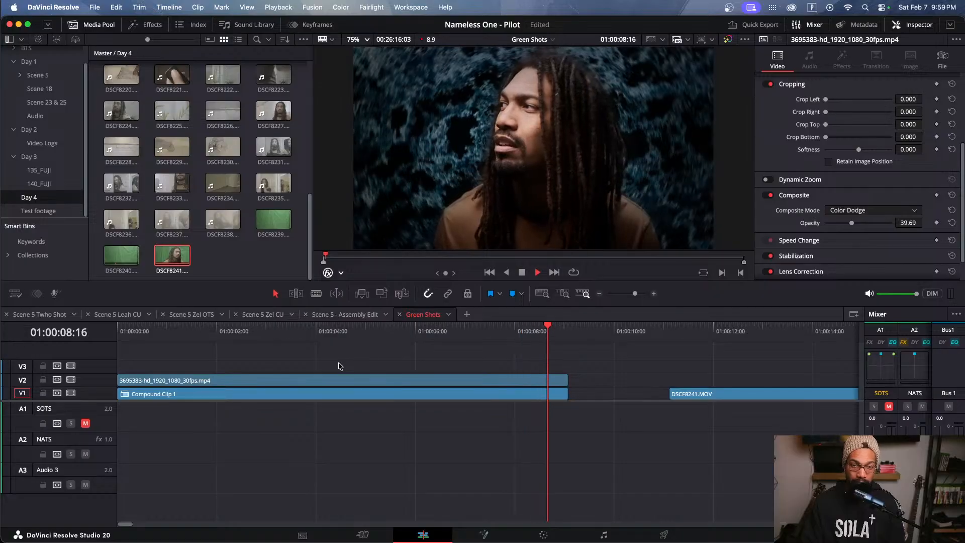
{"action": "key", "text": "space"}
Step: Scrub the blended shot back to 01:00:02:22, play it from there to 01:00:07:16, and save the project
{"action": "mouse_move", "coordinate": [425, 335]}
{"action": "left_mouse_down"}
{"action": "mouse_move", "coordinate": [382, 330]}
{"action": "mouse_move", "coordinate": [430, 331]}
{"action": "left_mouse_up"}
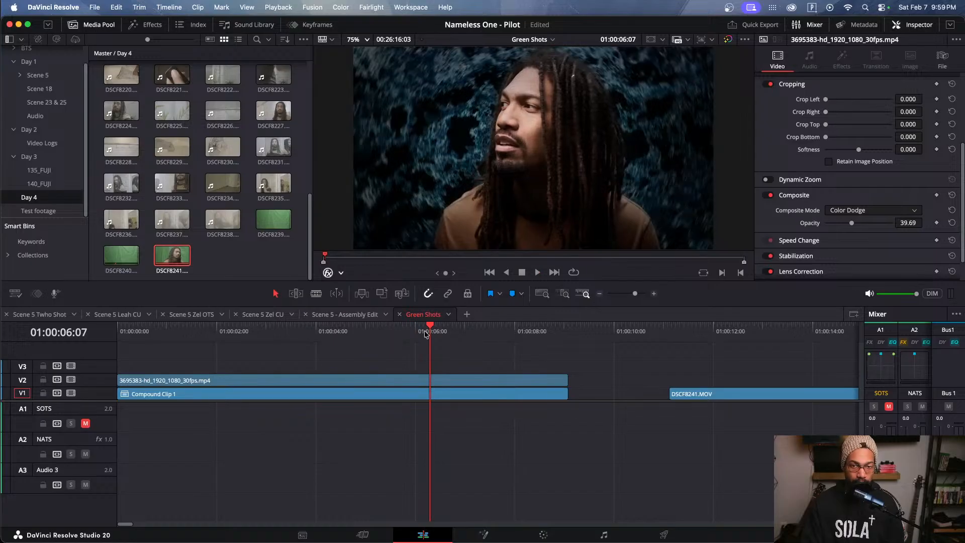
{"action": "left_click_drag", "start_coordinate": [500, 335], "coordinate": [262, 346]}
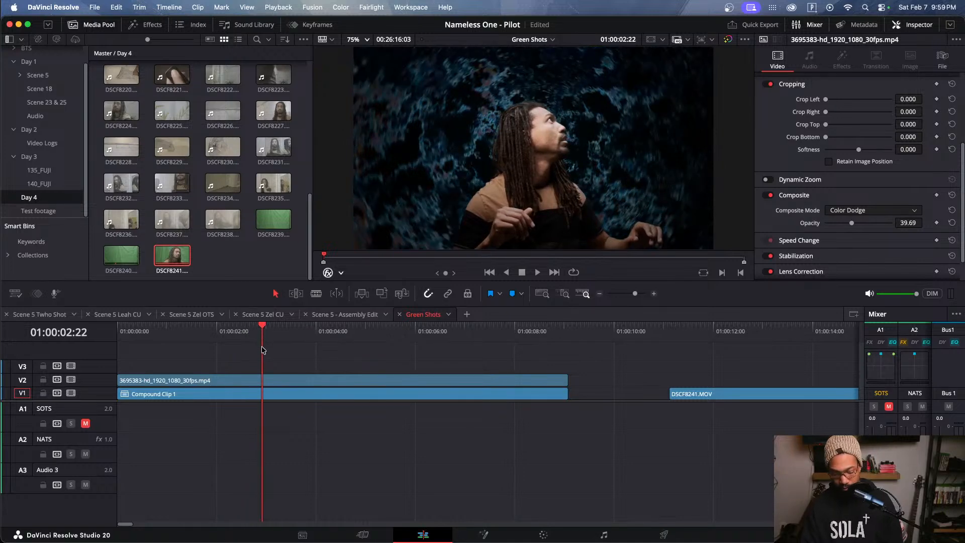
{"action": "key", "text": "super+s"}
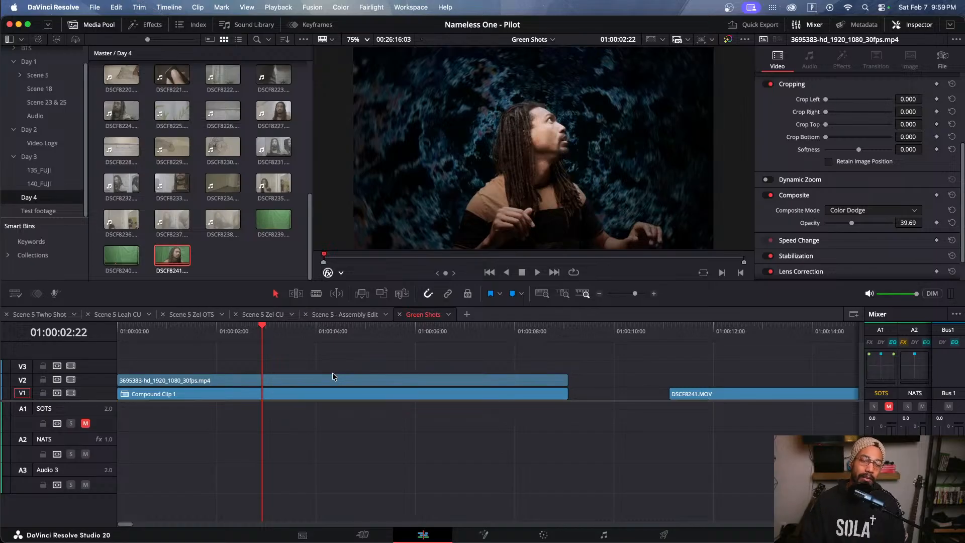
{"action": "key", "text": "space"}
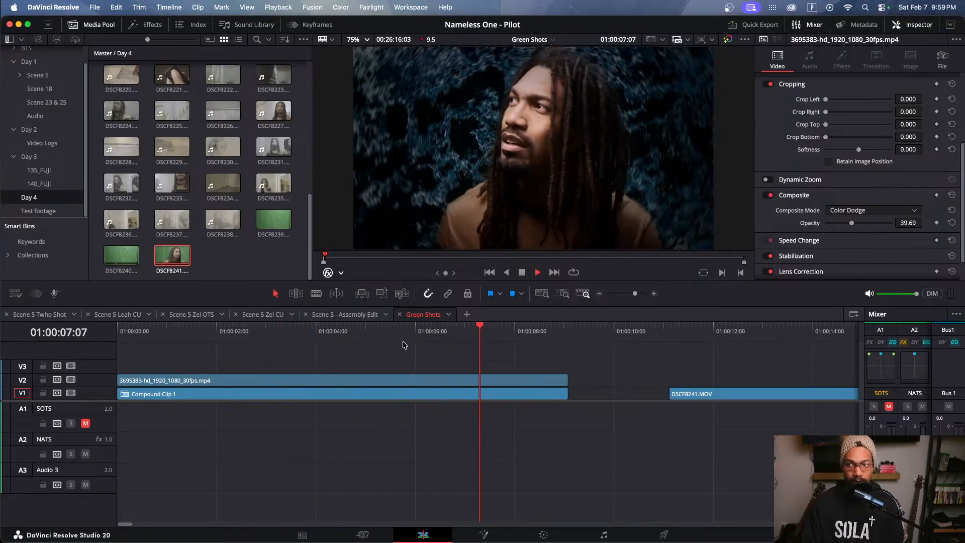
{"action": "key", "text": "space"}
{"action": "key", "text": "super+s"}
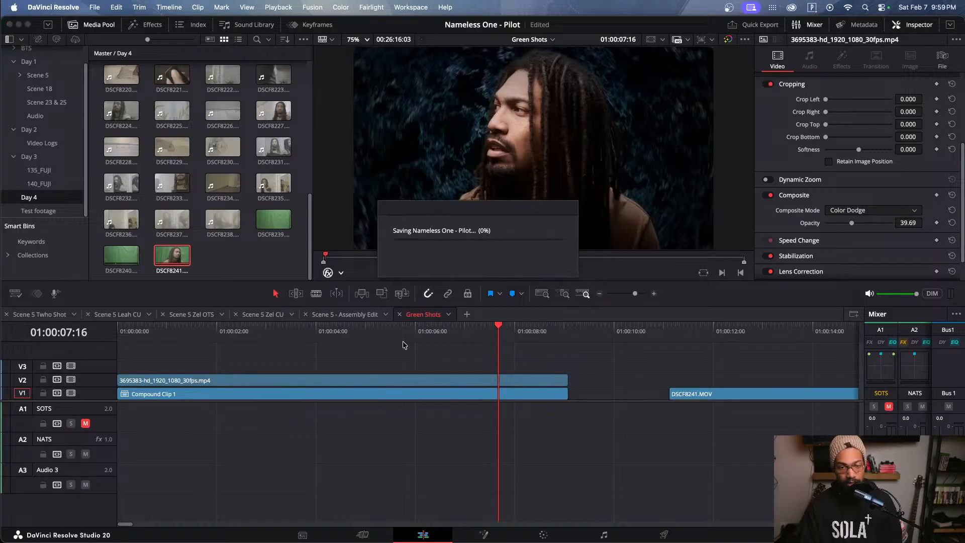
Step: Scrub through the blended shot from 01:00:00:10 to 01:00:08:06
{"action": "left_click_drag", "start_coordinate": [157, 339], "coordinate": [139, 338]}
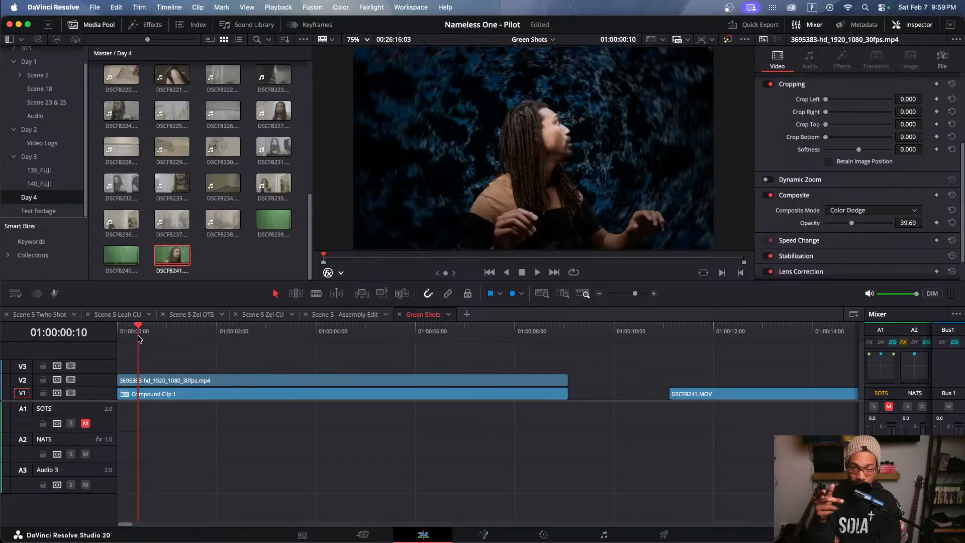
{"action": "left_click_drag", "start_coordinate": [181, 339], "coordinate": [529, 378]}
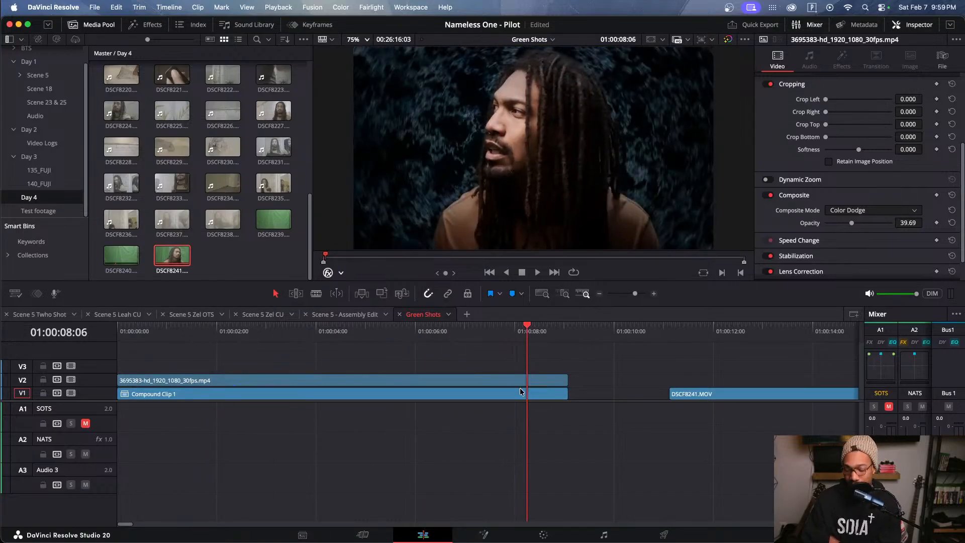